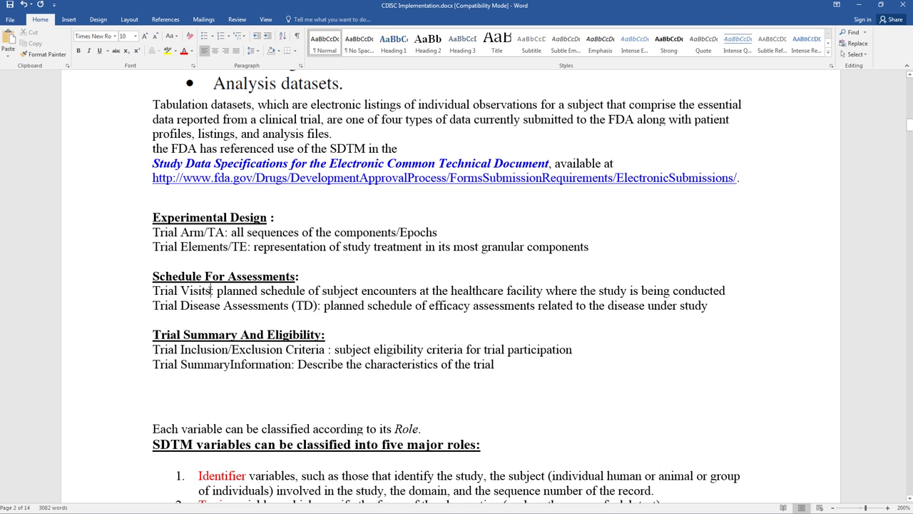
Step: Insert the abbreviation "/TV" after "Trial Visits" under Schedule For Assessments
text(TV)
key(Left)
key(Left)
text(/)
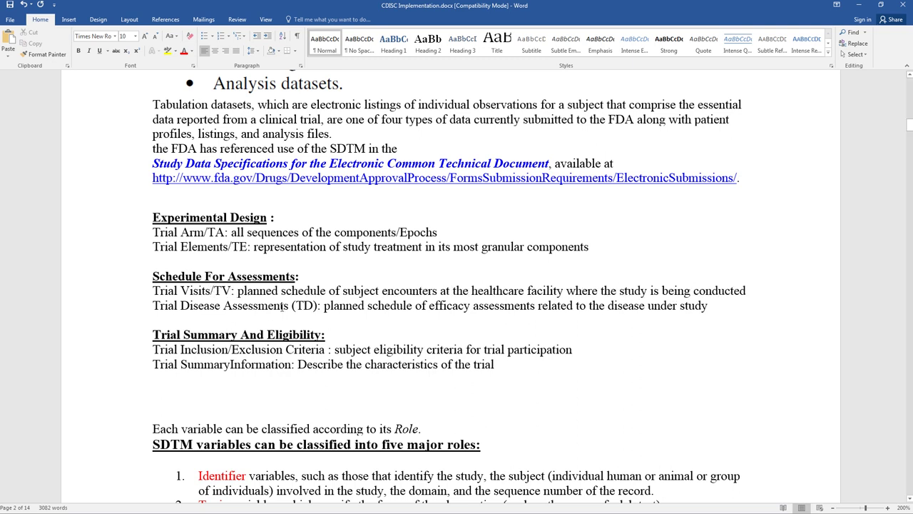
Step: Change the parenthesised "(TD)" after "Trial Disease Assessments" to "/TD"
click(295, 305)
key(BackSpace)
text(/)
click(317, 305)
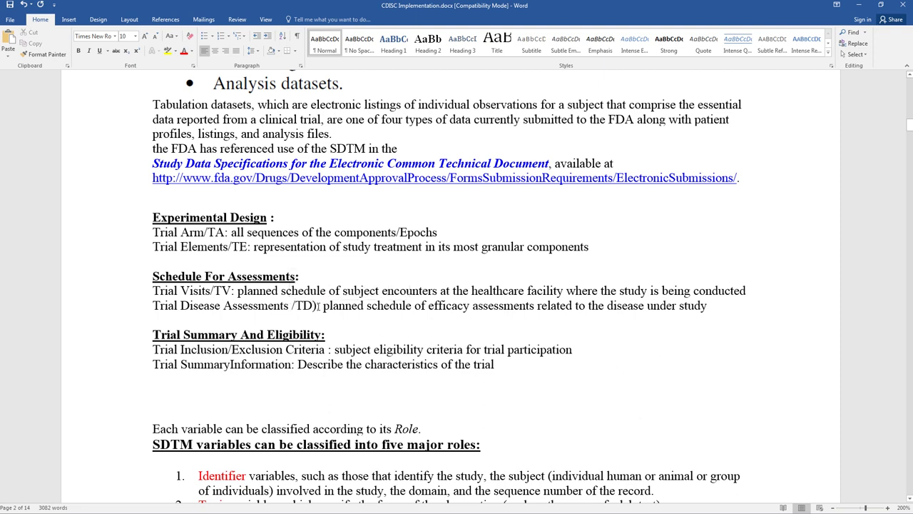
key(BackSpace)
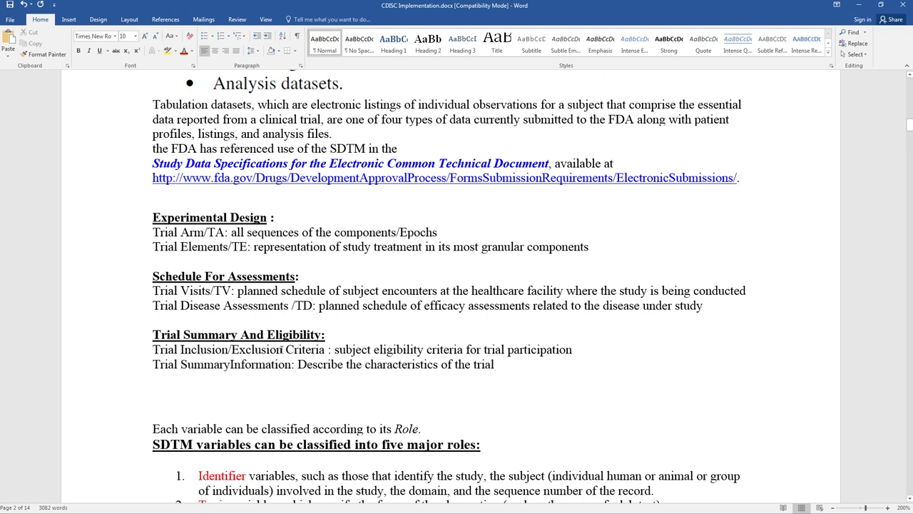
Step: Add "/TI" after "Trial Inclusion/Exclusion Criteria" and "/TS" after "Trial SummaryInformation"
click(325, 349)
text(/TI)
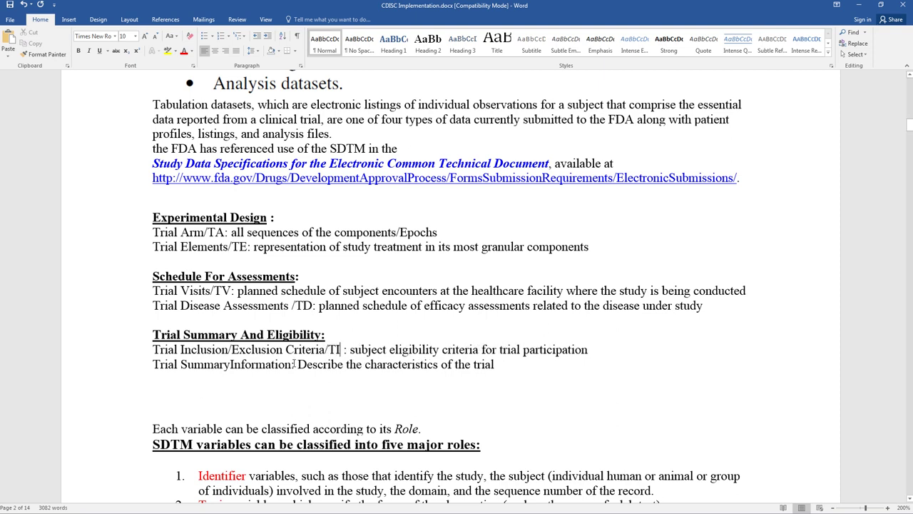
click(294, 364)
text(/T)
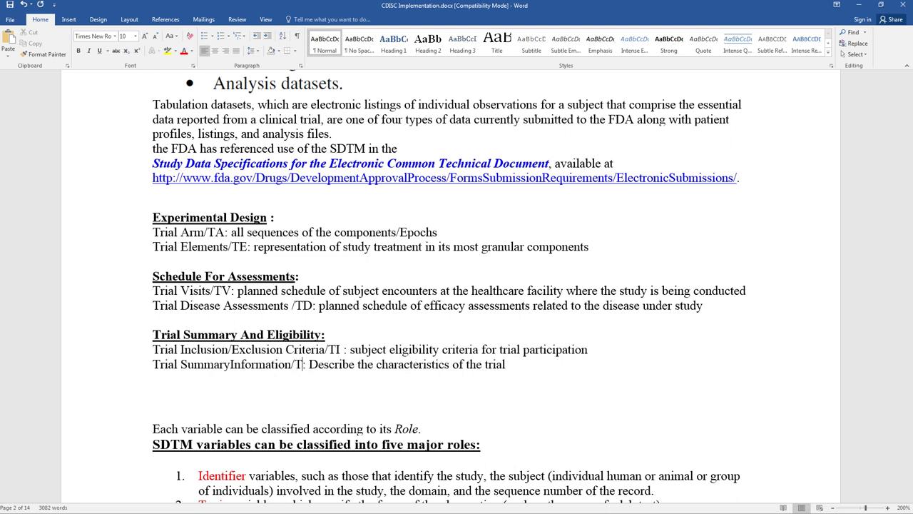
text(S)
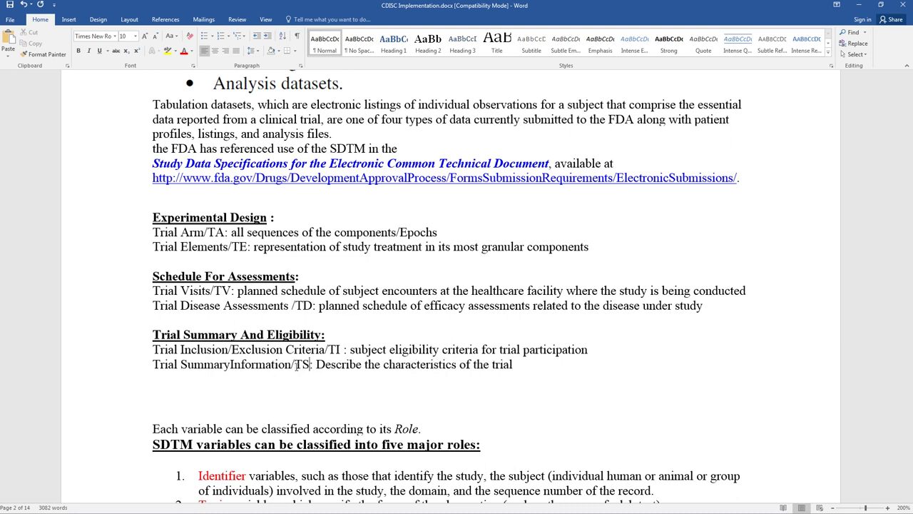
click(589, 402)
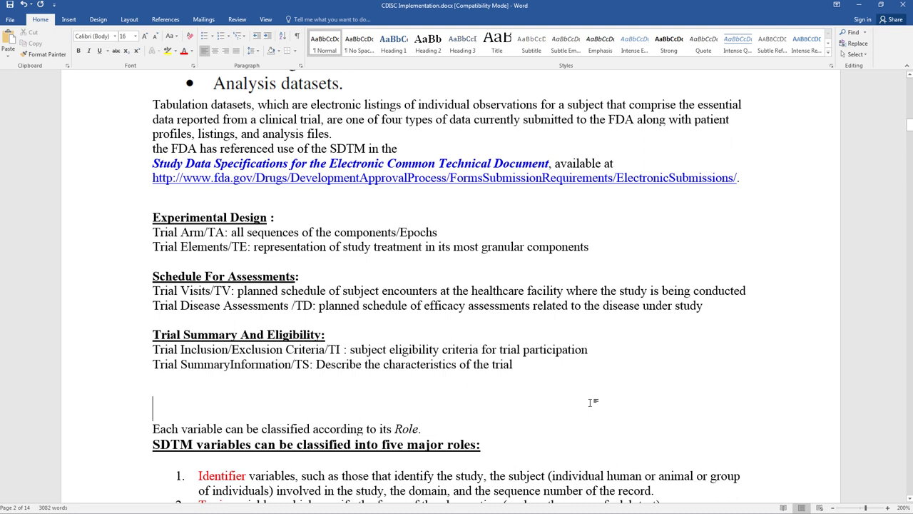
Step: Add the title line "Study Design Domains" above the Experimental Design section
click(186, 197)
key(Return)
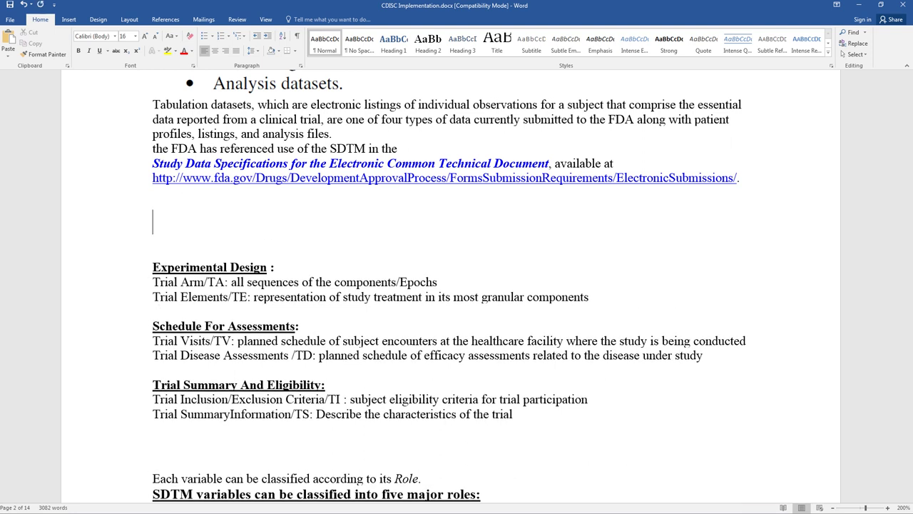
text(Study)
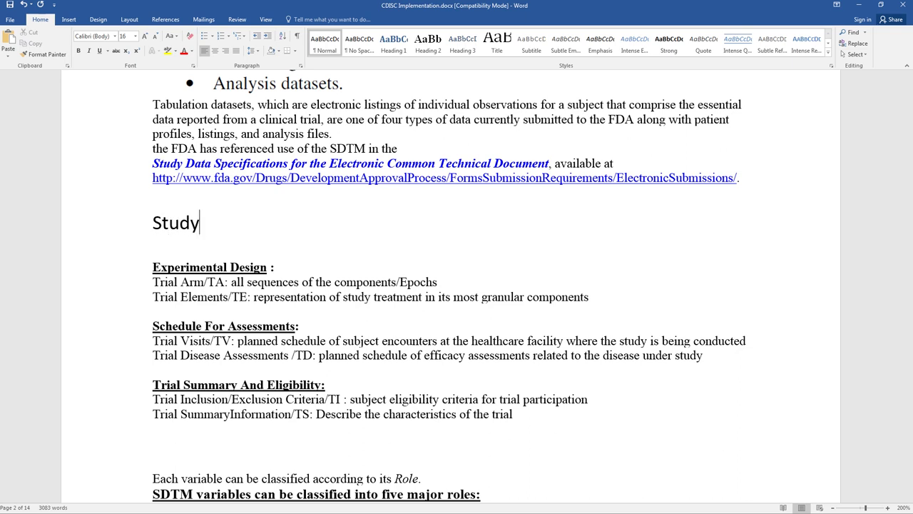
text( Design)
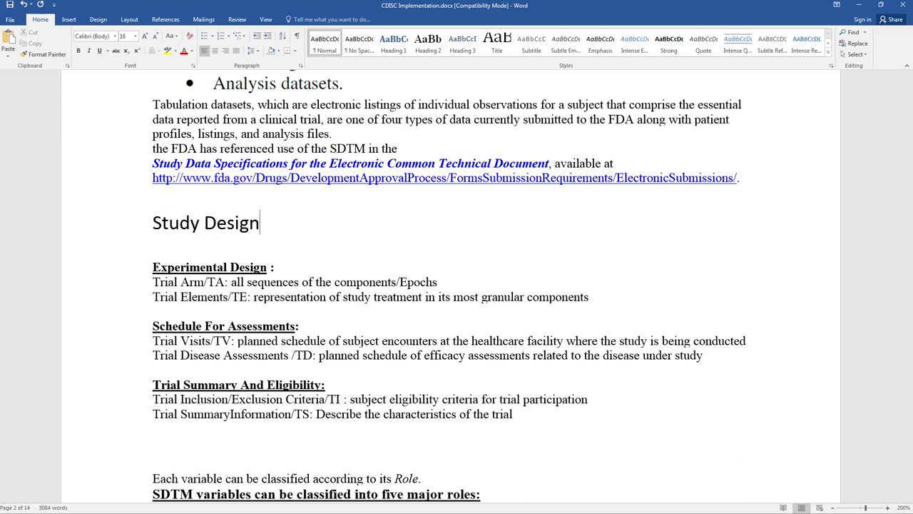
text( Domains)
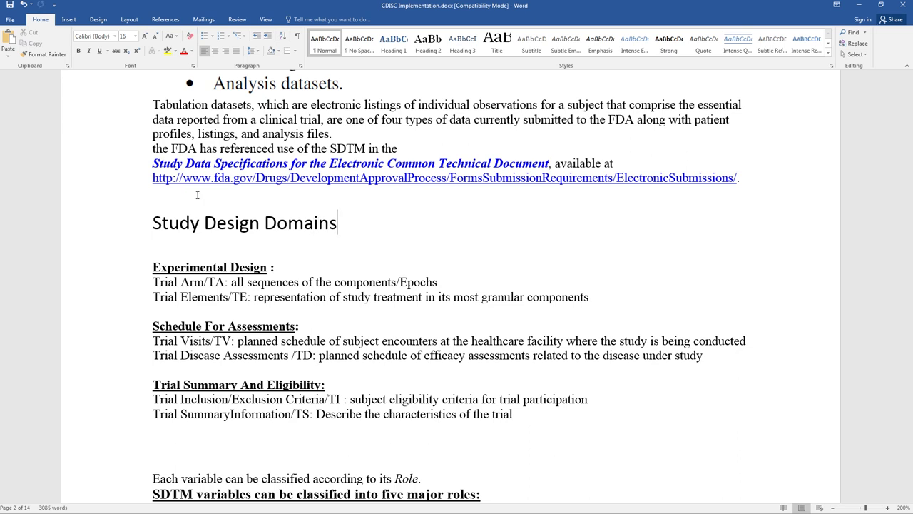
Step: Make the "Study Design Domains" title bold
key(shift+Left)
key(shift+Left)
key(shift+Left)
triple_click(252, 224)
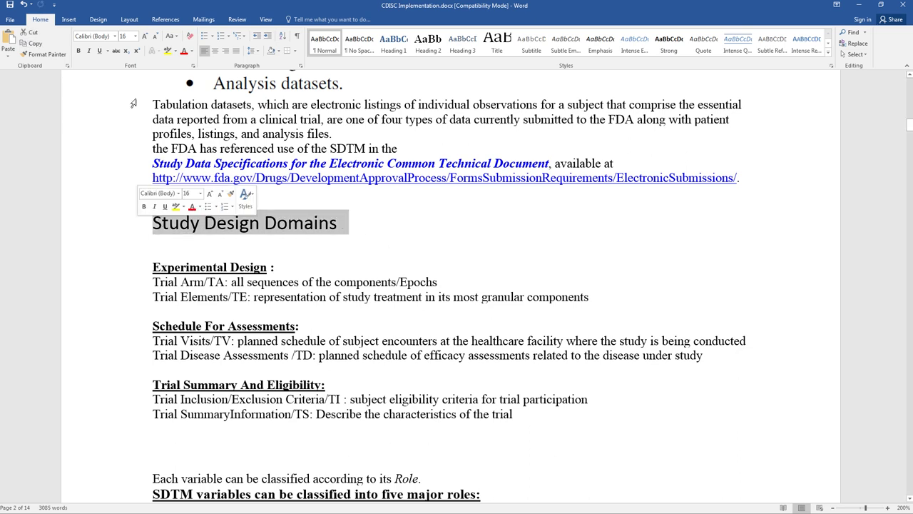
click(79, 52)
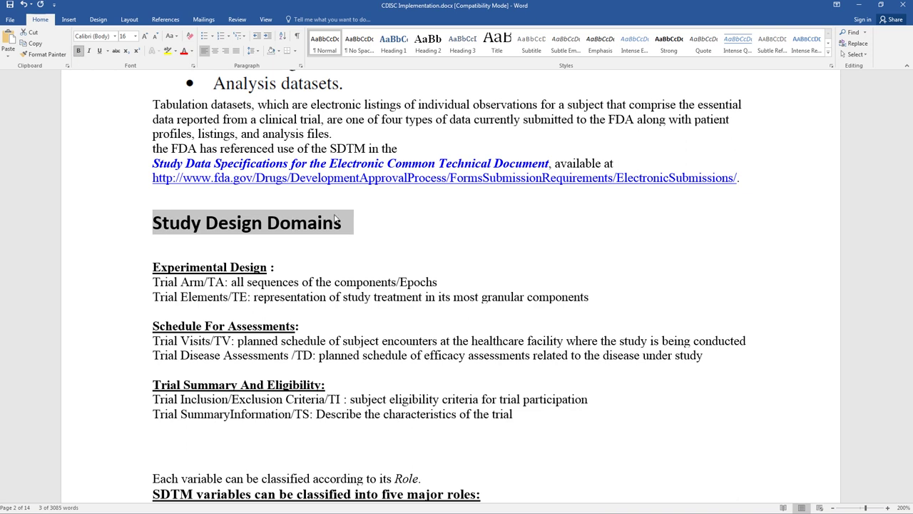
click(528, 222)
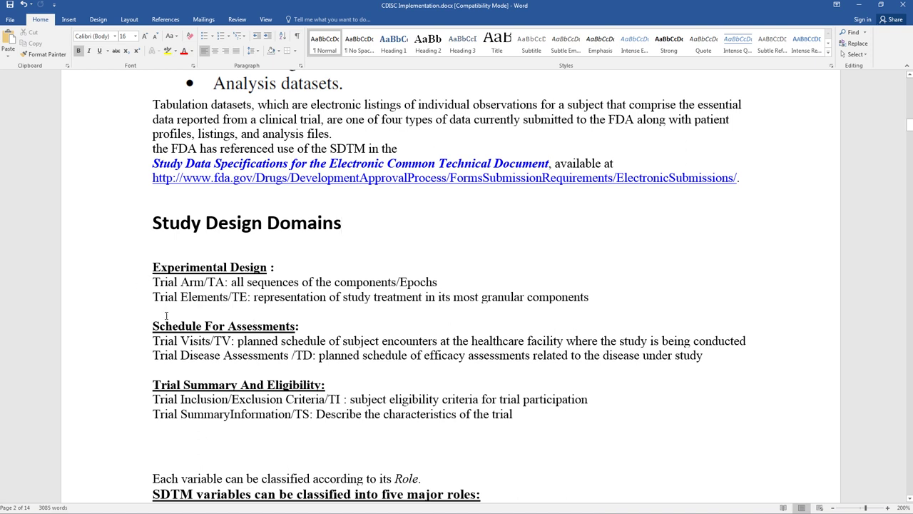
click(557, 429)
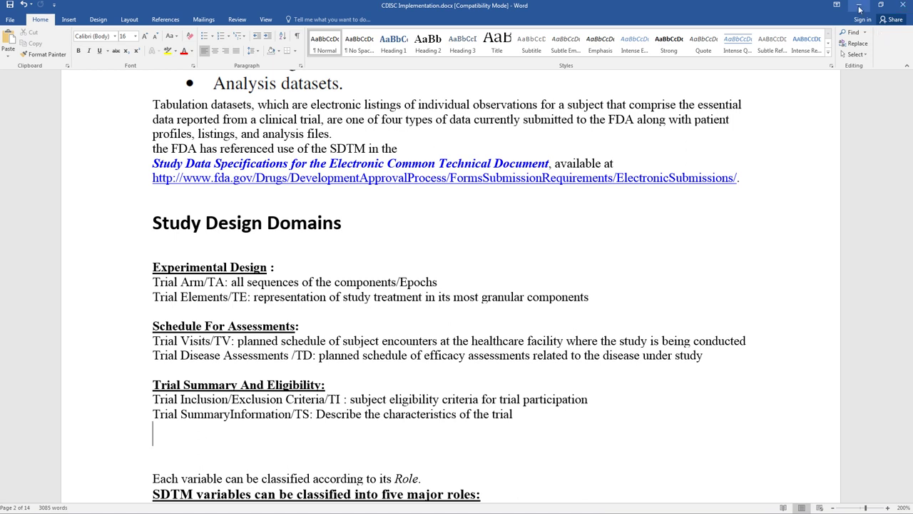
Step: Switch to the SDTM_Specs.xlsx workbook in Excel, minimizing the PDF reader and File Explorer windows that cover it
key(alt+Tab)
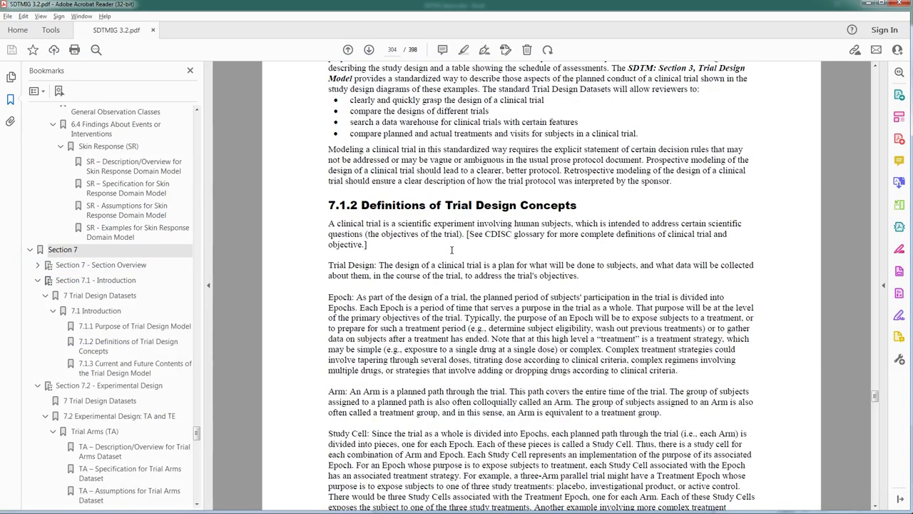
click(871, 6)
drag(648, 58, 585, 63)
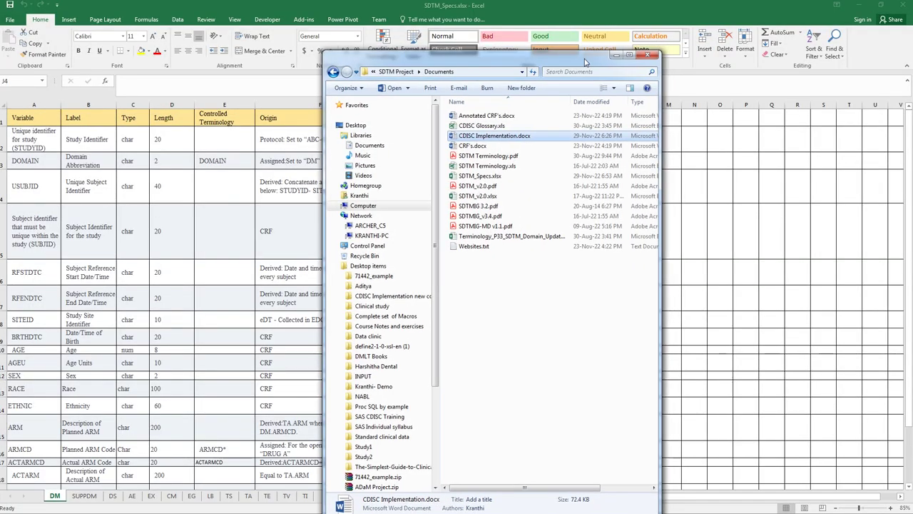
click(333, 71)
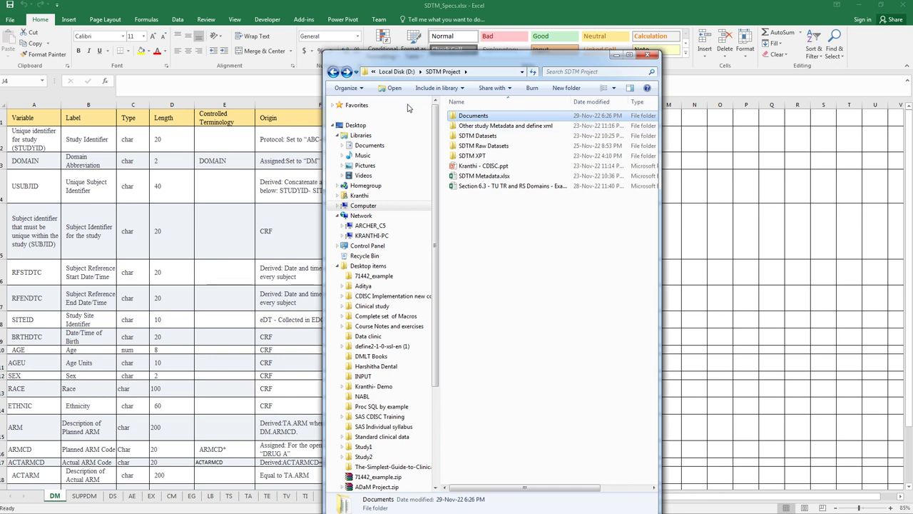
click(612, 56)
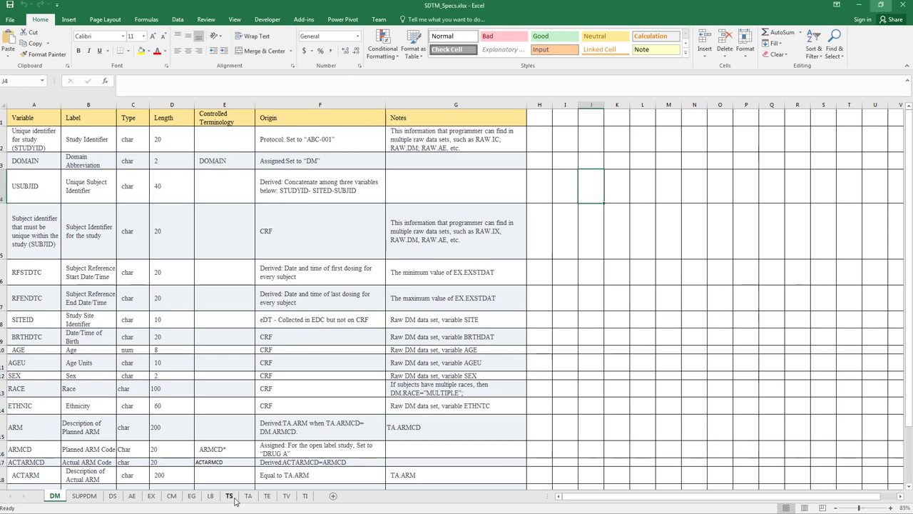
Step: Examine the variable specifications on the TS sheet and then on the TA sheet
click(229, 496)
click(247, 416)
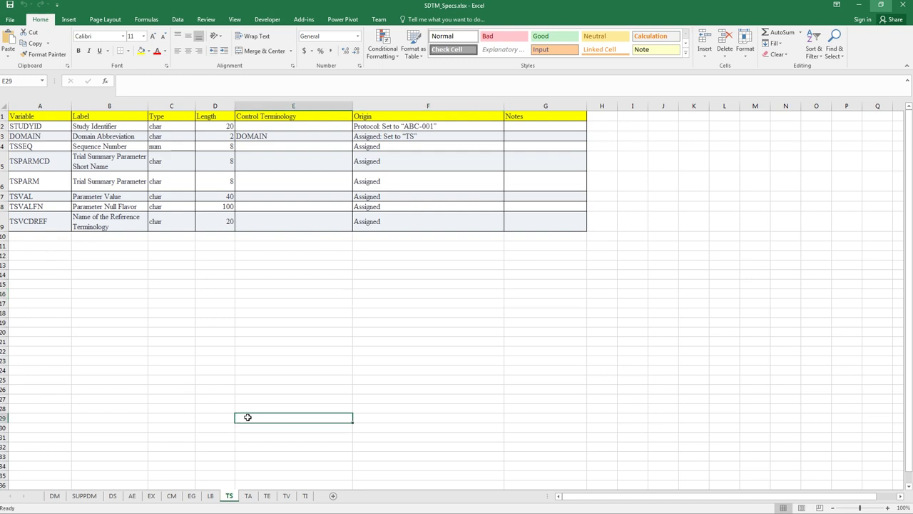
click(249, 495)
click(504, 379)
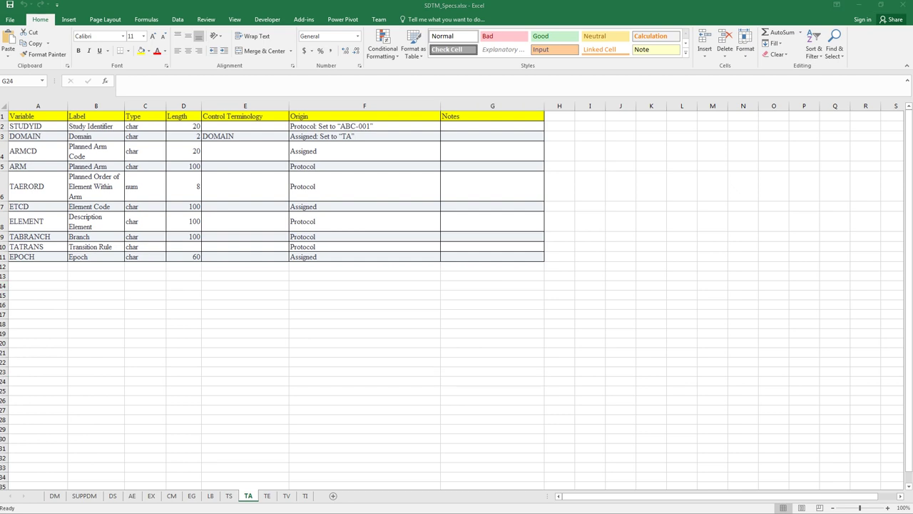
Step: Switch to File Explorer, open the SDTM Datasets folder on Local Disk (D:), and look through its dataset files
key(alt+Tab)
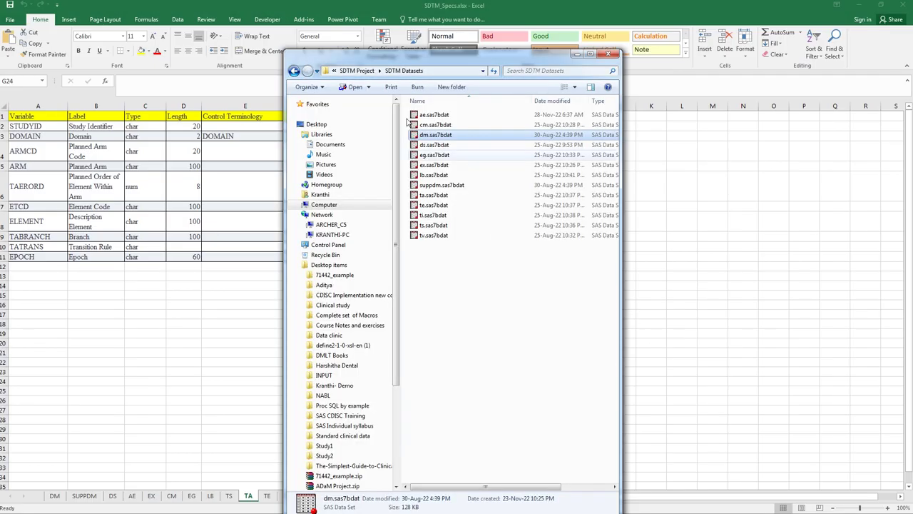
click(294, 71)
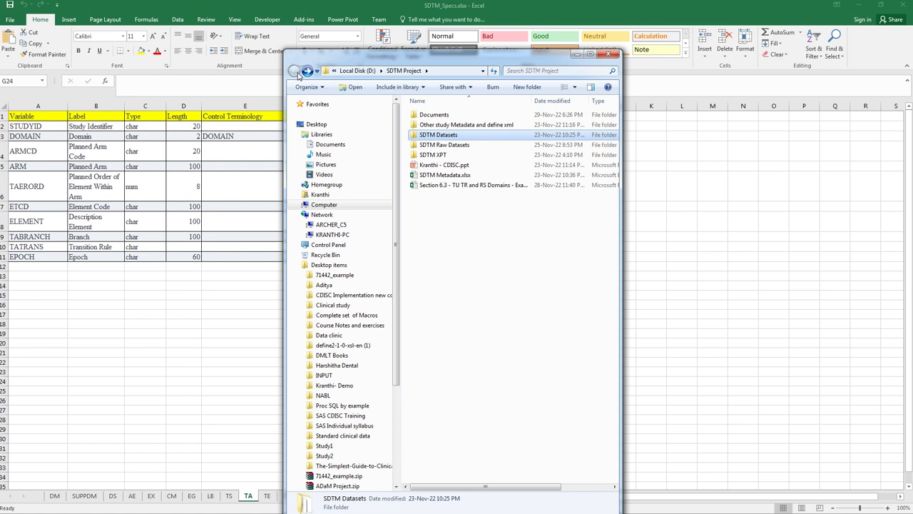
click(322, 205)
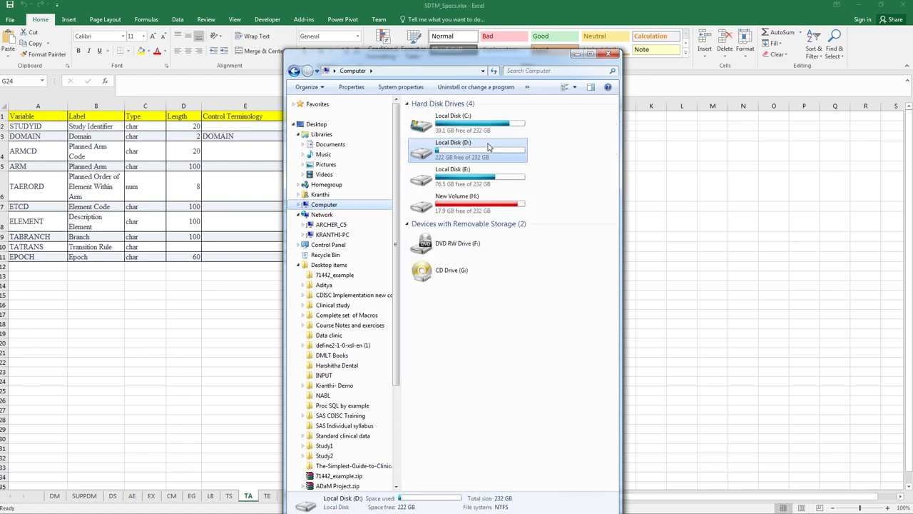
double_click(488, 147)
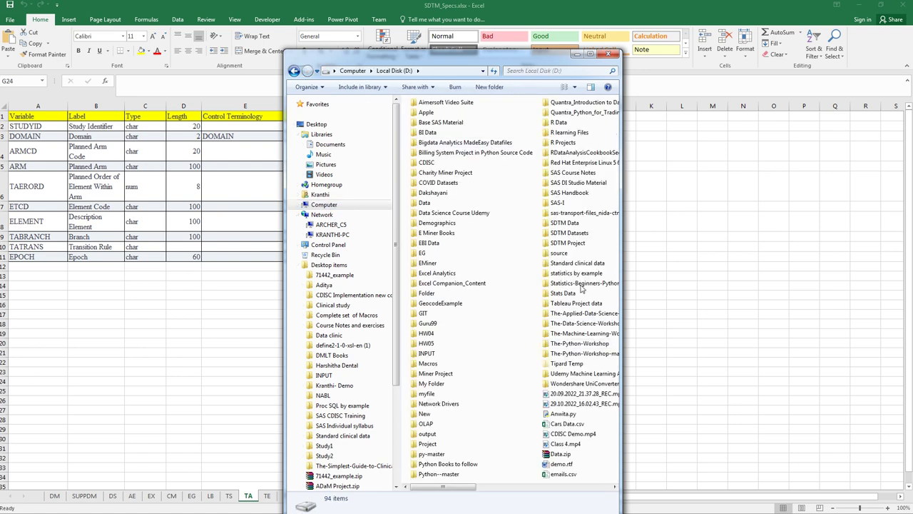
text(sup)
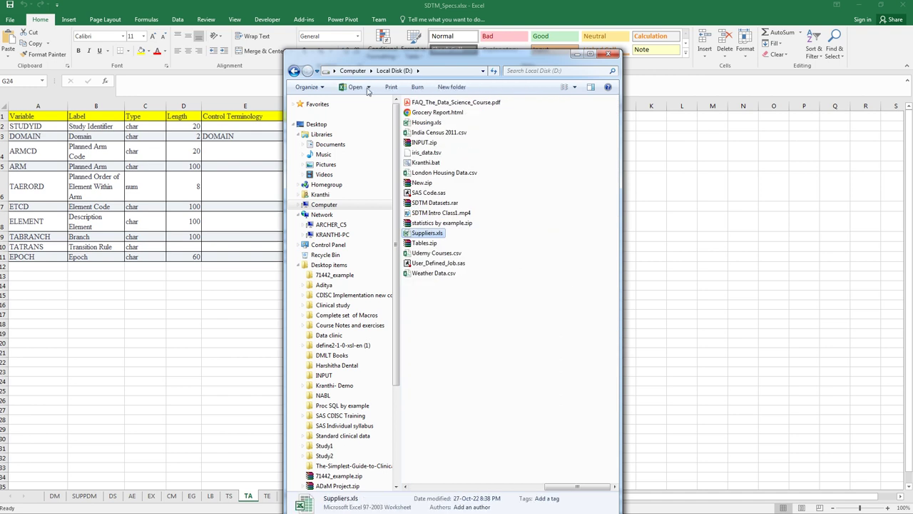
click(293, 71)
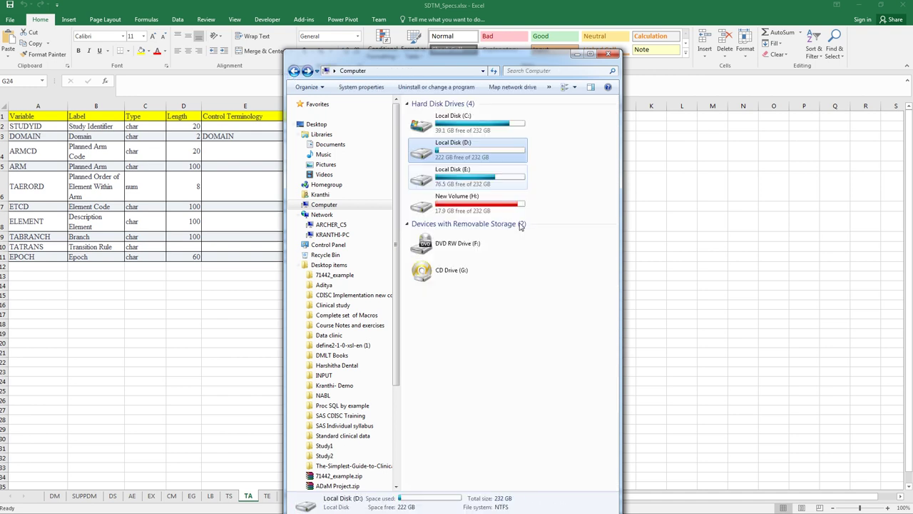
double_click(447, 157)
text(sdtm datasets)
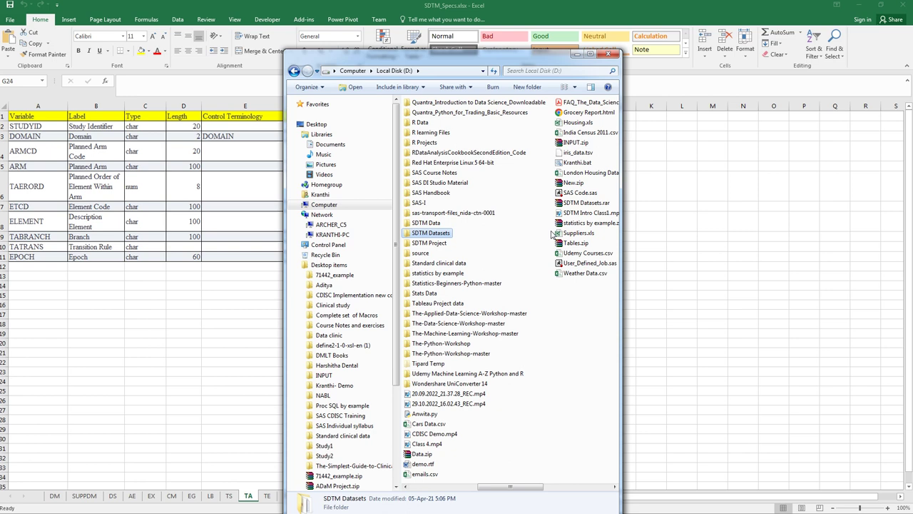
double_click(420, 238)
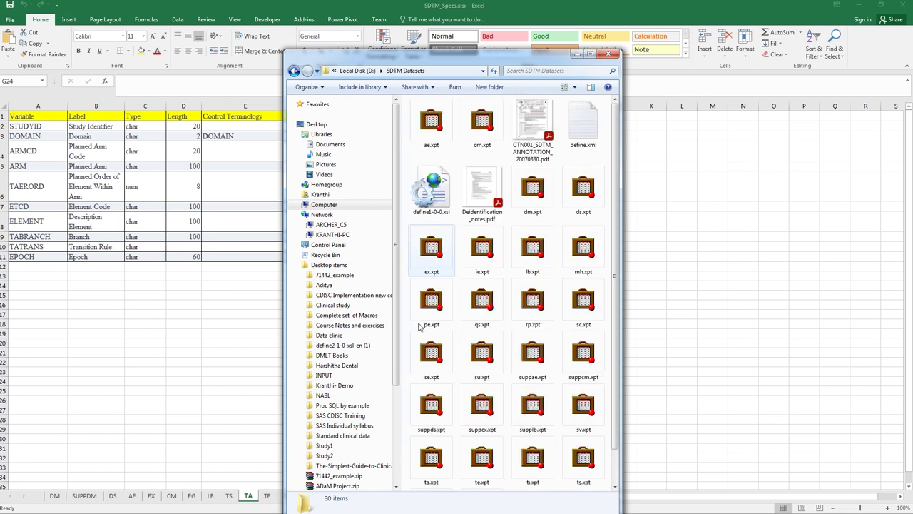
scroll(419, 327, down, 1)
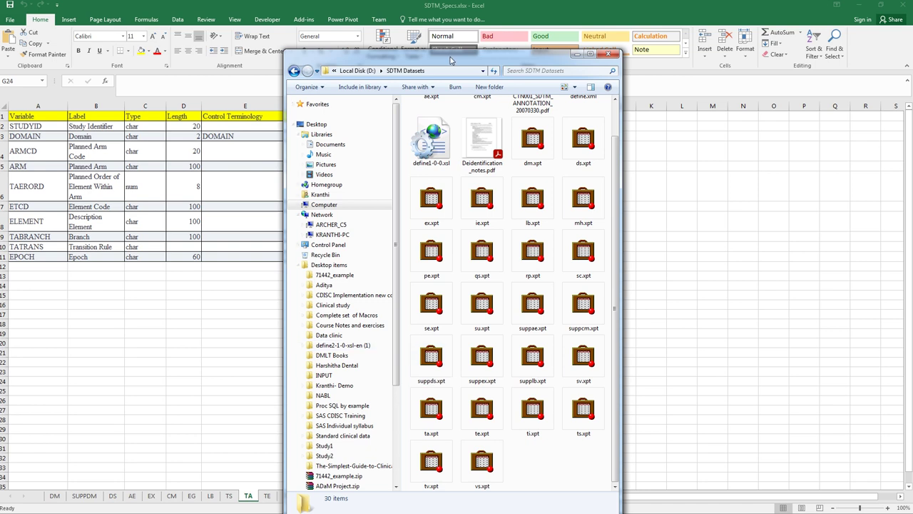
drag(450, 60, 0, 60)
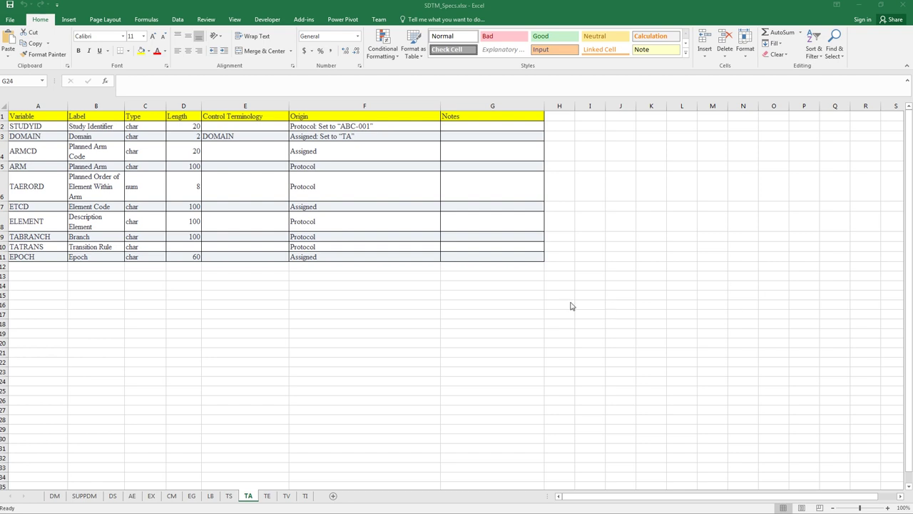
Step: Go through the variable names on the TA sheet one by one, from STUDYID down to EPOCH
click(56, 125)
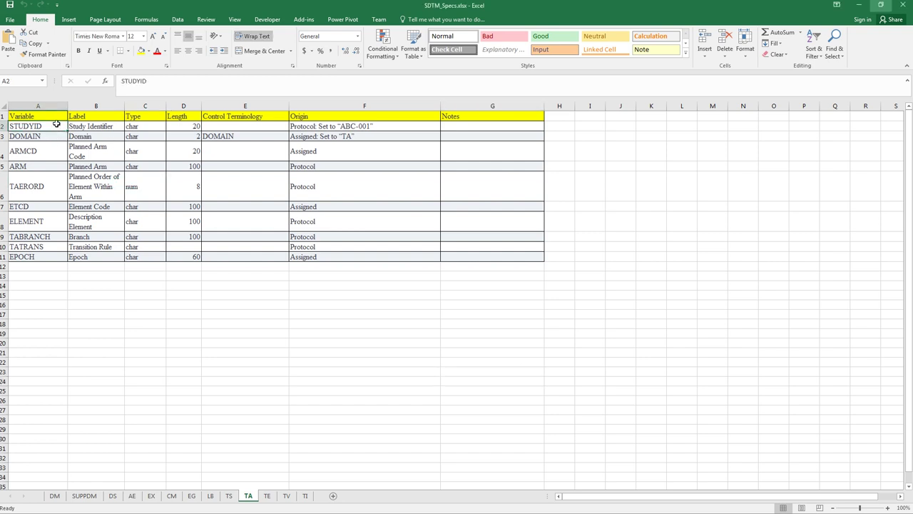
click(57, 138)
click(55, 150)
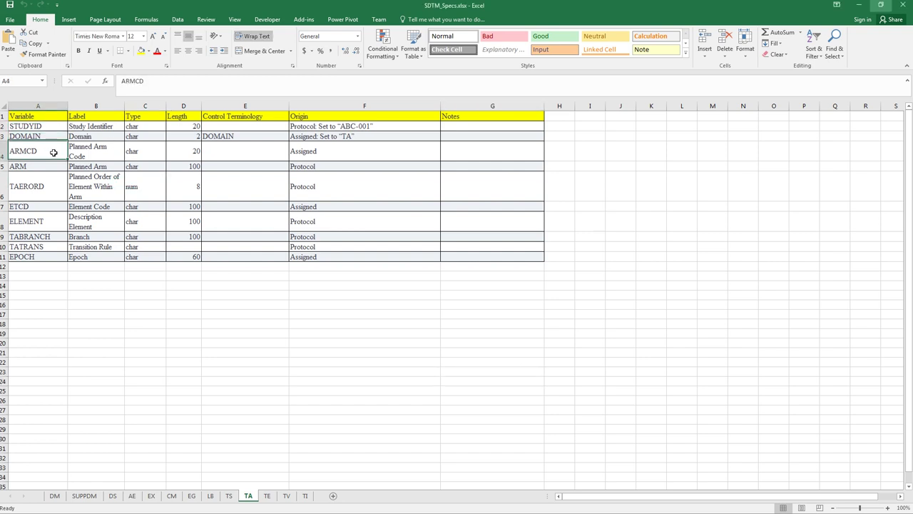
click(47, 167)
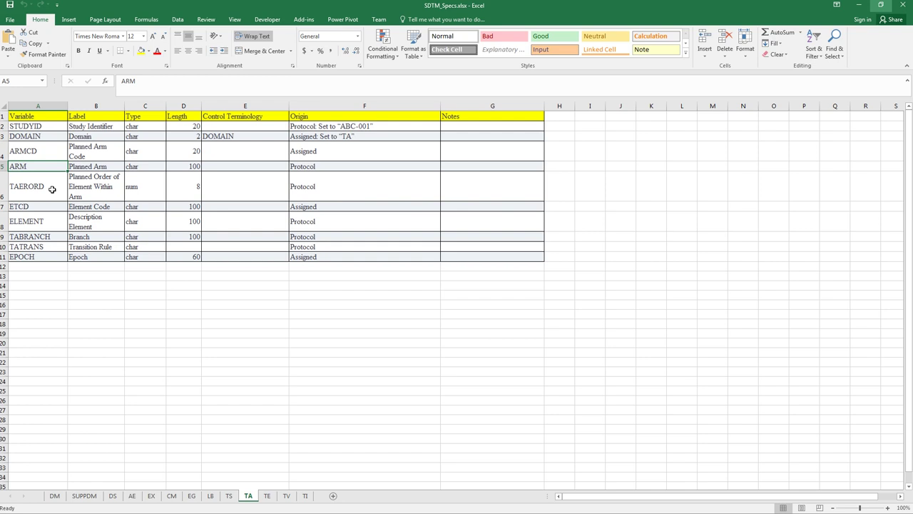
click(52, 189)
click(51, 207)
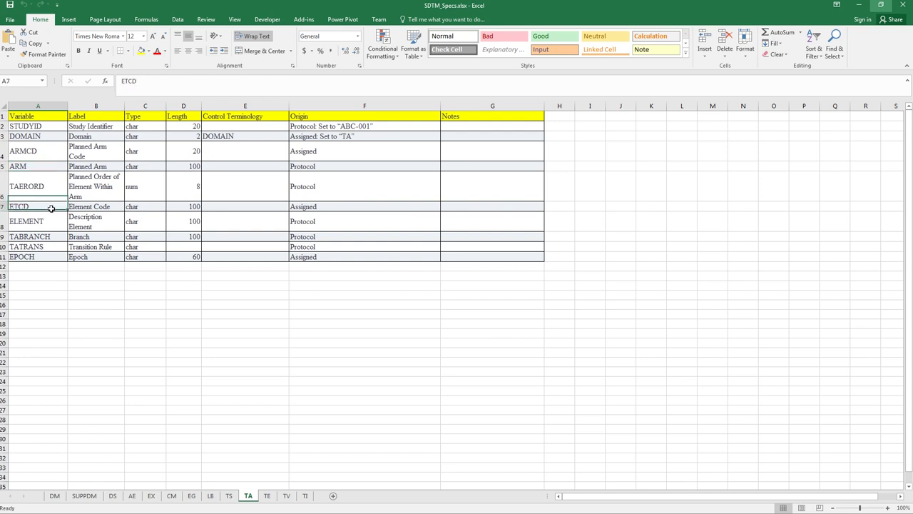
click(51, 221)
click(56, 236)
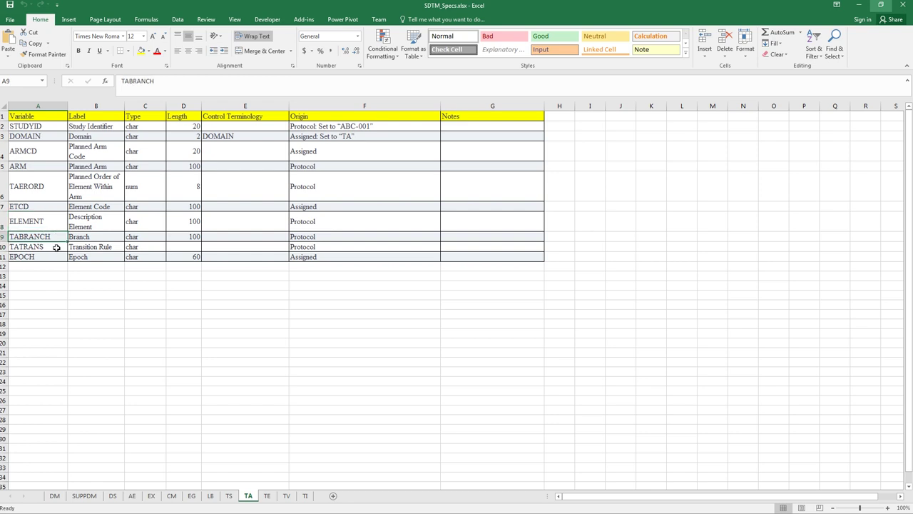
click(55, 247)
click(56, 255)
click(355, 354)
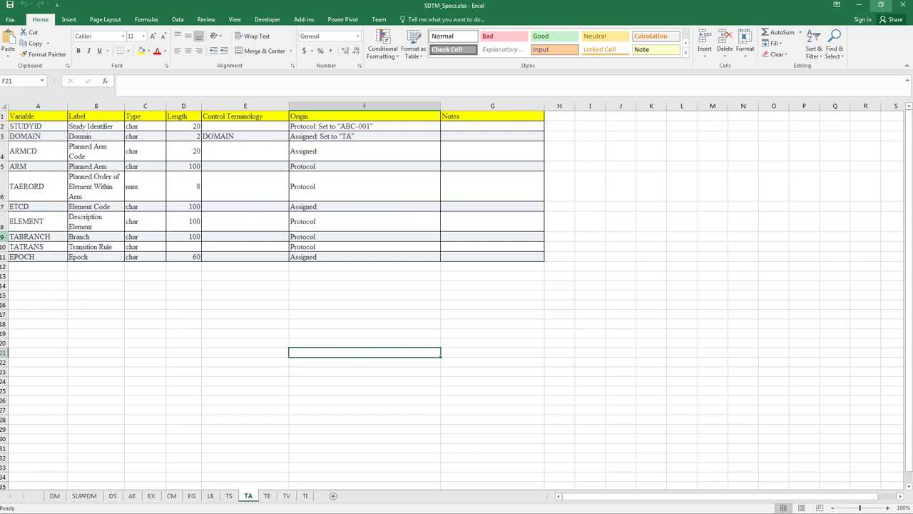
Step: Switch to SDTMIG 3.2.pdf in Adobe Acrobat Reader and look up TAETORD in the Trial Arms (TA) dataset specification
key(alt+Tab)
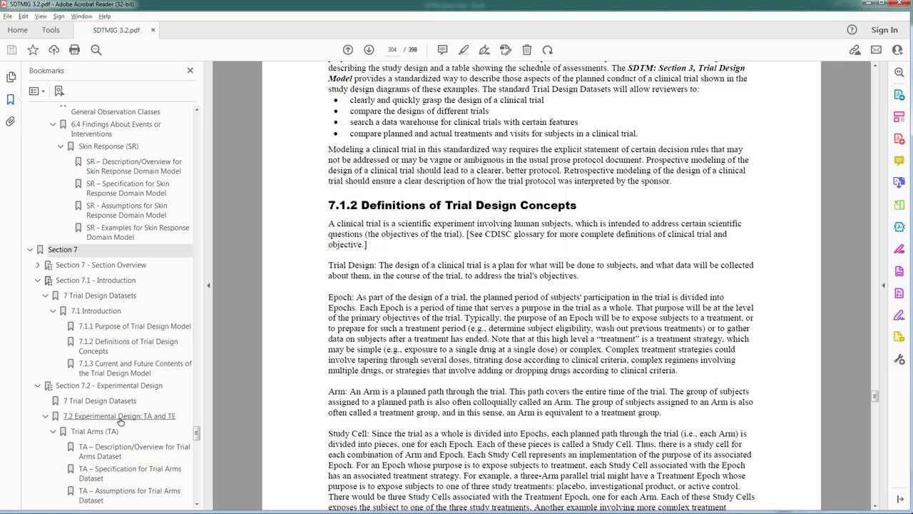
click(102, 436)
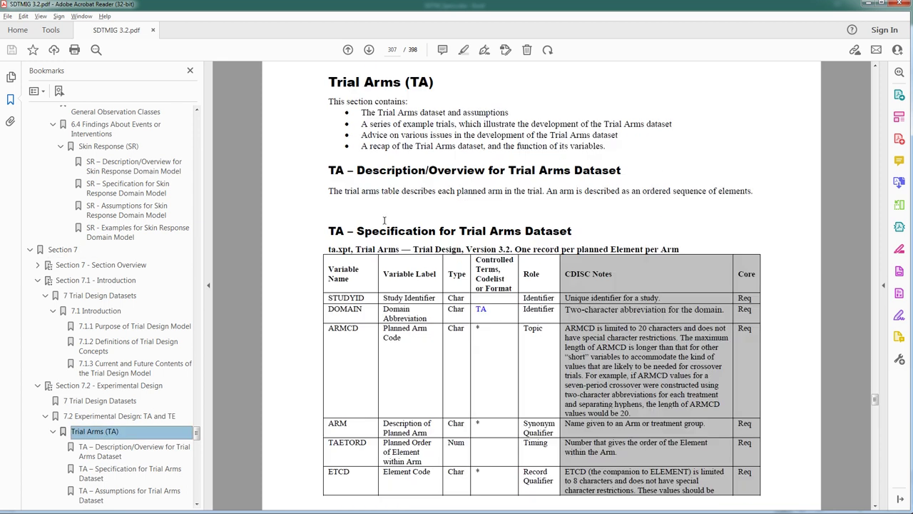
scroll(463, 409, down, 2)
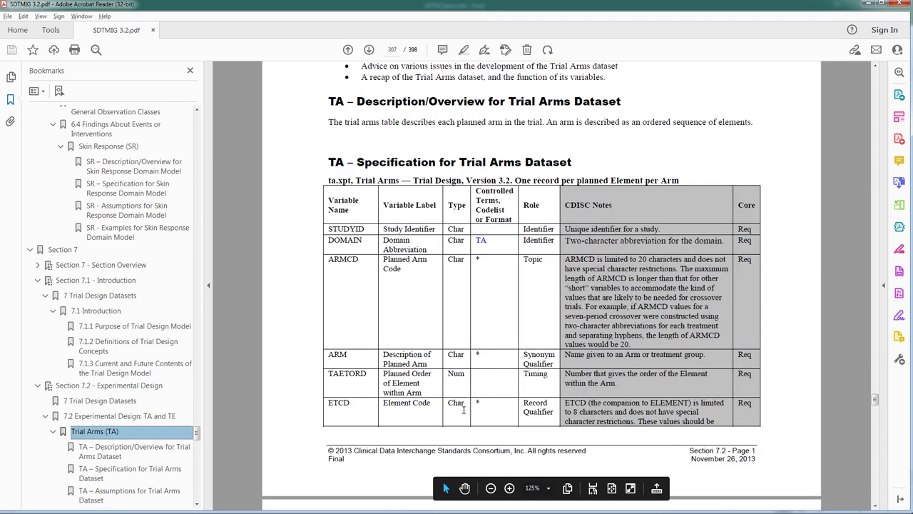
drag(330, 373, 374, 374)
click(350, 384)
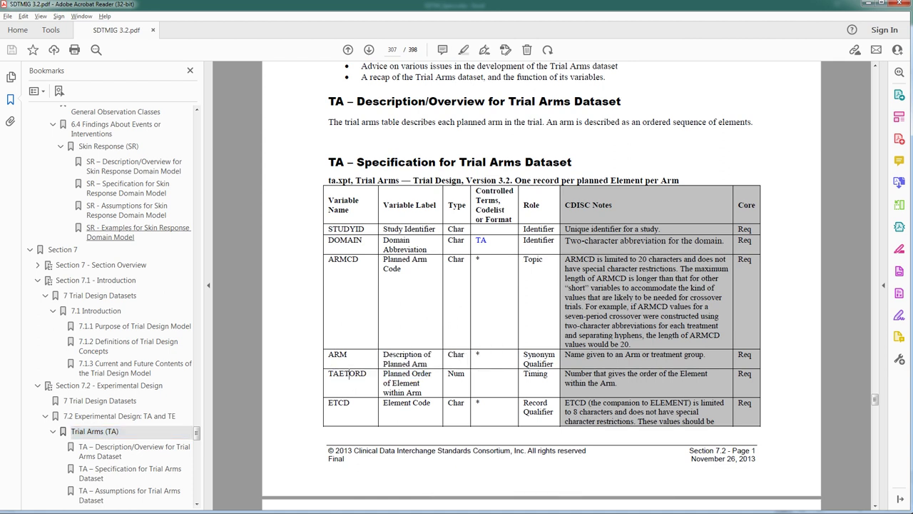
Step: Switch back to the SDTM_Specs.xlsx workbook in Excel and correct the variable name TAERORD to TAETORD on the TA sheet
key(alt+Tab)
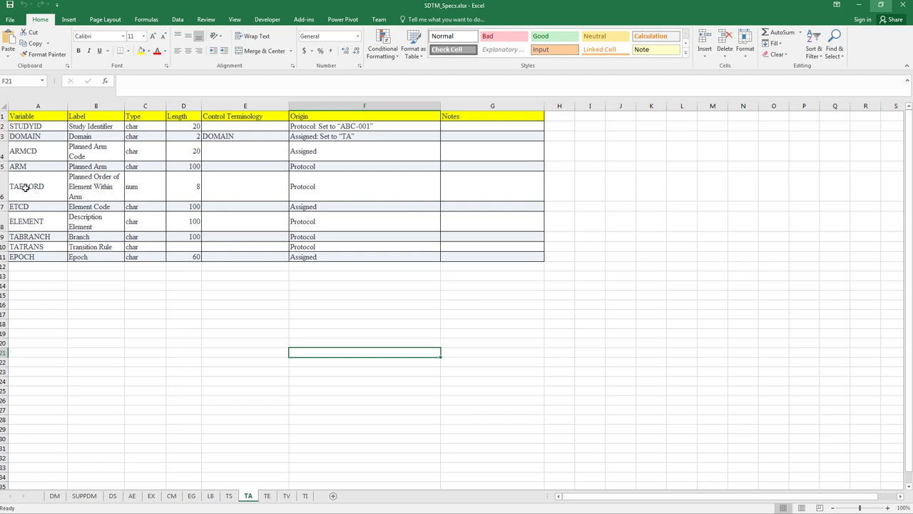
click(25, 187)
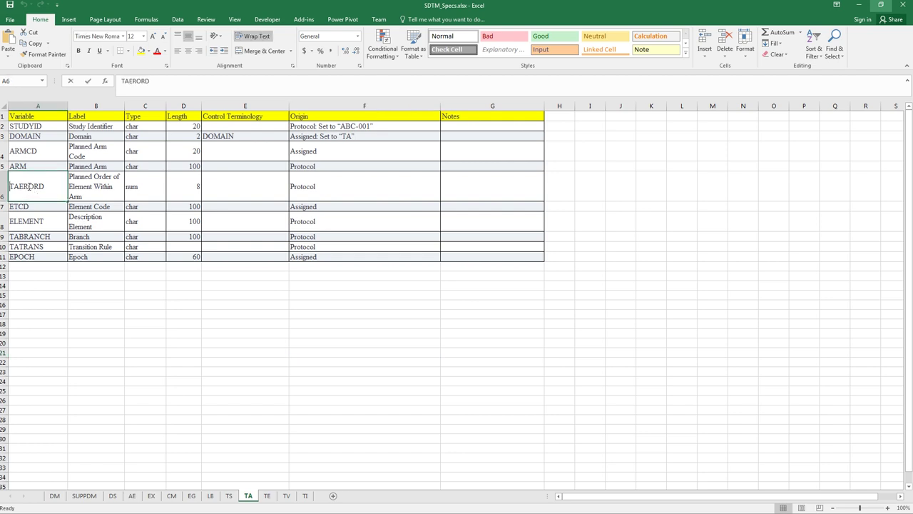
double_click(29, 187)
double_click(29, 186)
click(27, 187)
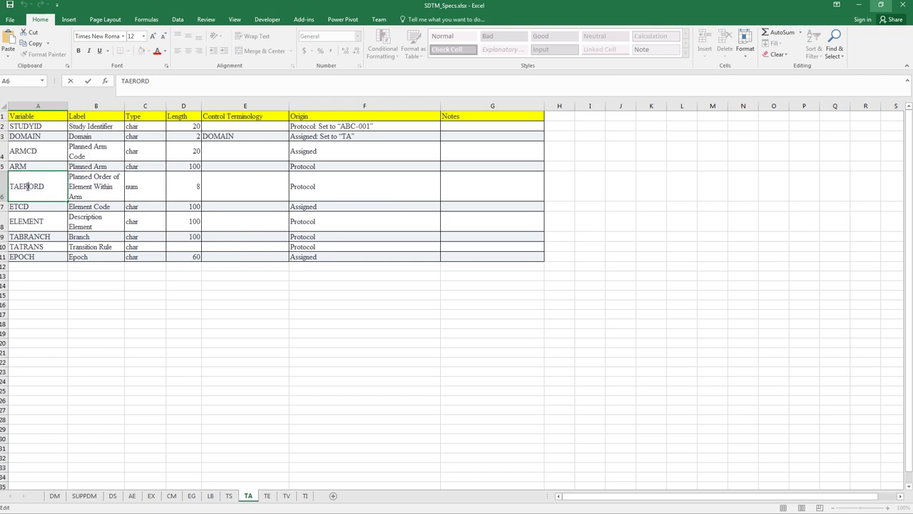
text(T)
Step: Check the other variables in the PDF's Trial Arms specification table, then return to Excel and commit the cell edit
key(alt+Tab)
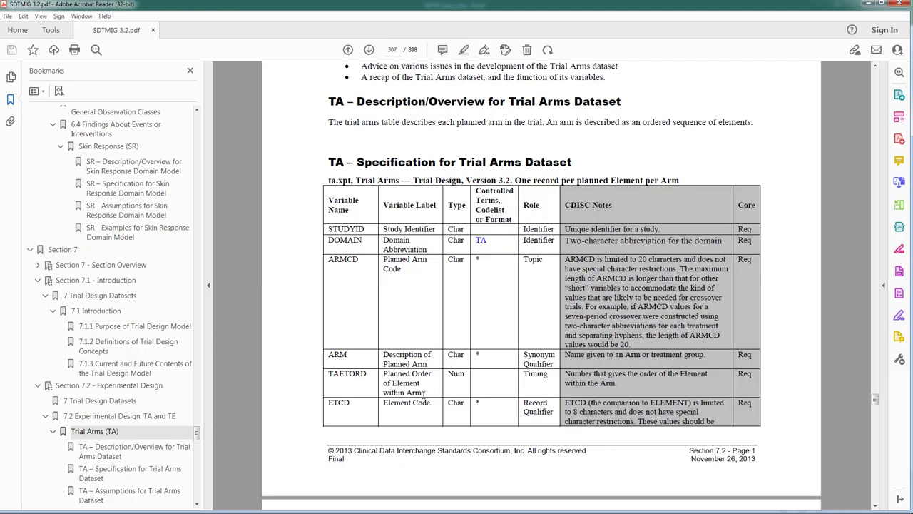
scroll(426, 393, down, 3)
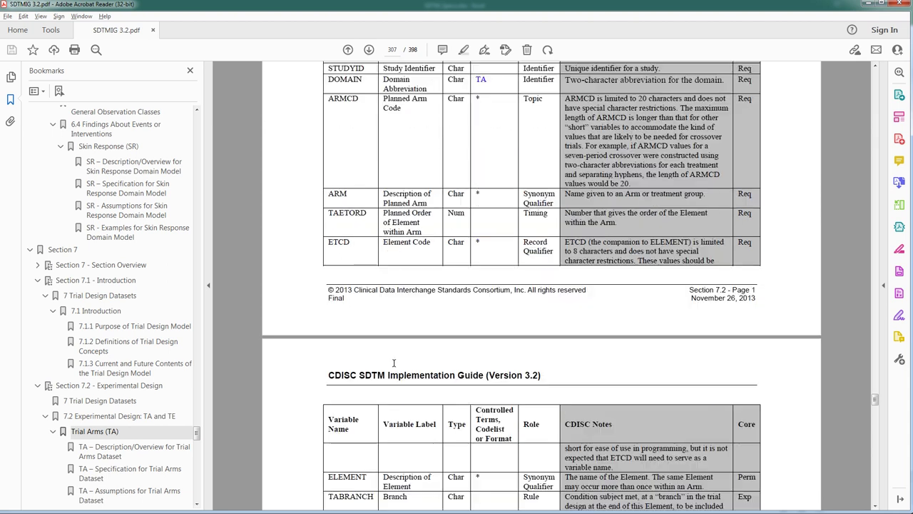
scroll(393, 363, down, 2)
scroll(392, 363, up, 5)
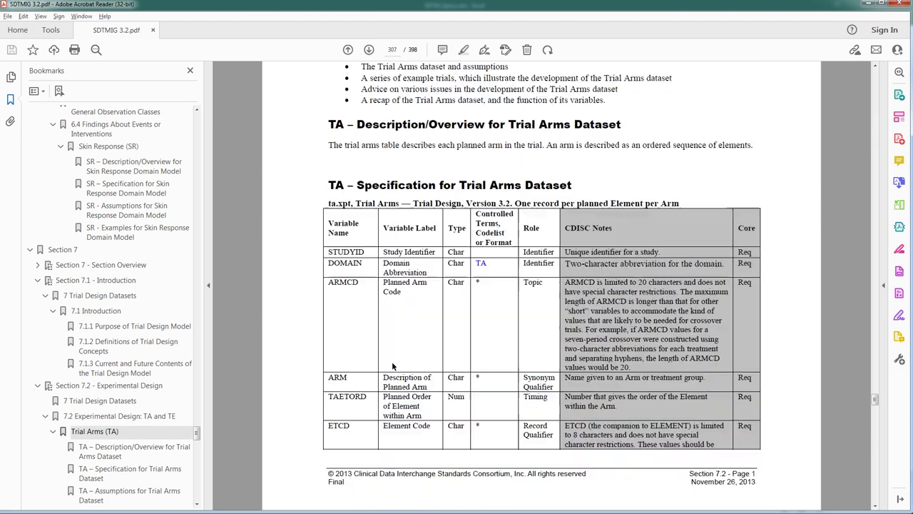
scroll(392, 361, down, 1)
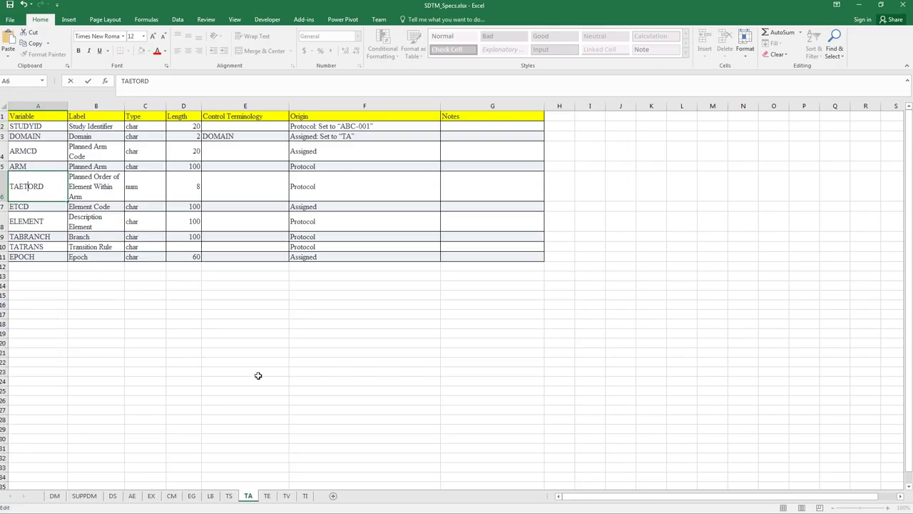
click(253, 376)
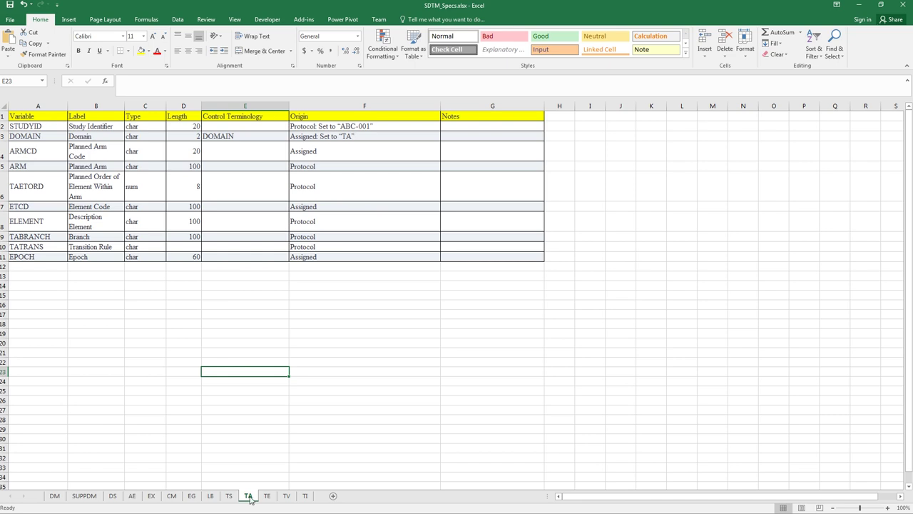
drag(52, 130, 540, 257)
click(592, 291)
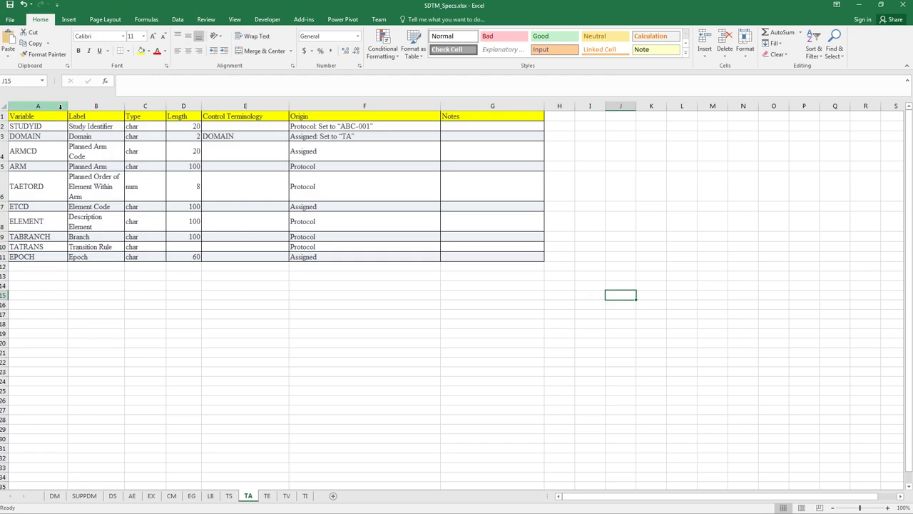
drag(39, 118, 35, 256)
click(220, 321)
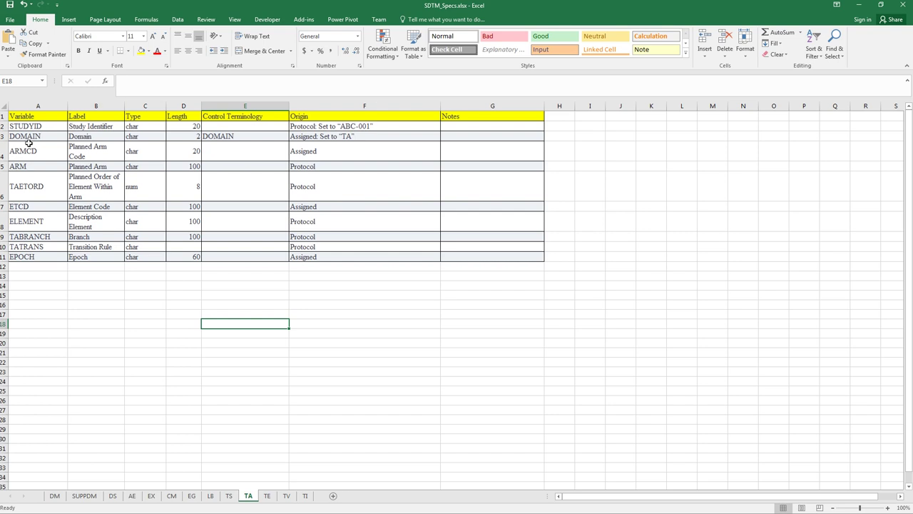
Step: Add a new worksheet and copy the TA sheet's variable names, STUDYID to EPOCH, into it starting at cell A1
click(334, 497)
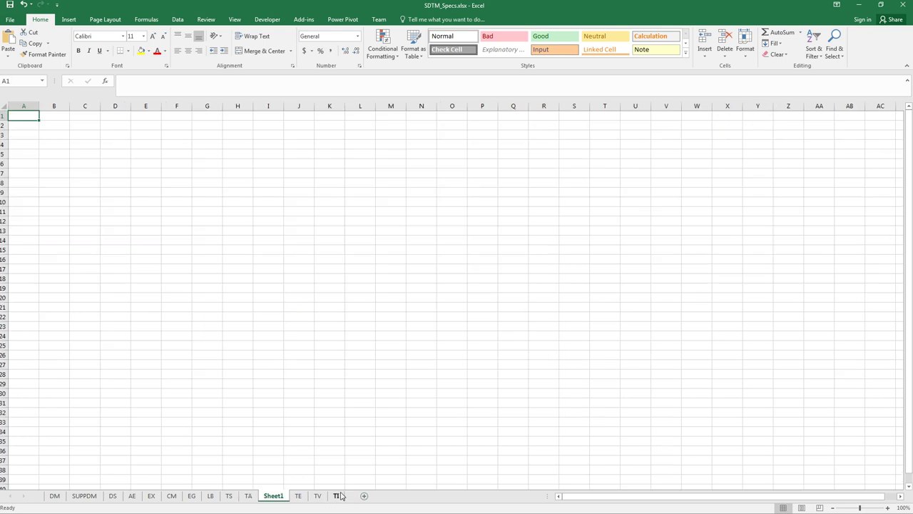
click(248, 497)
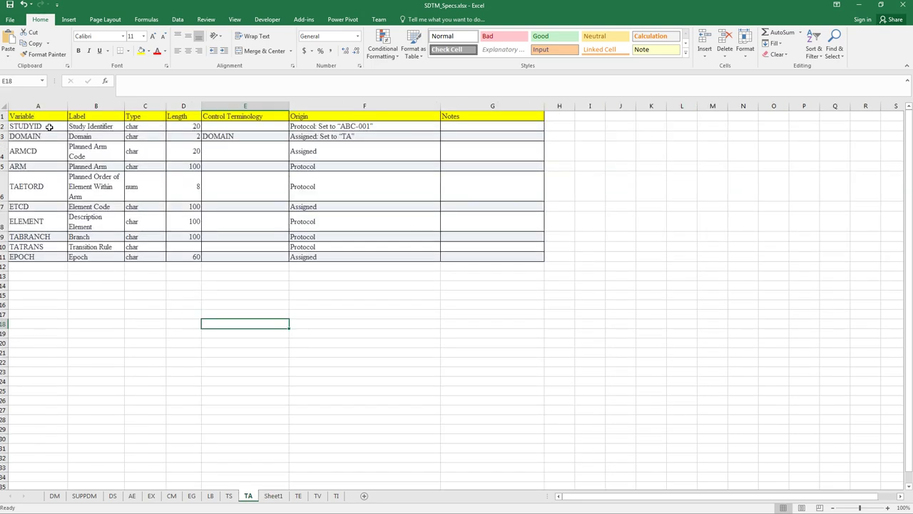
drag(50, 127, 53, 258)
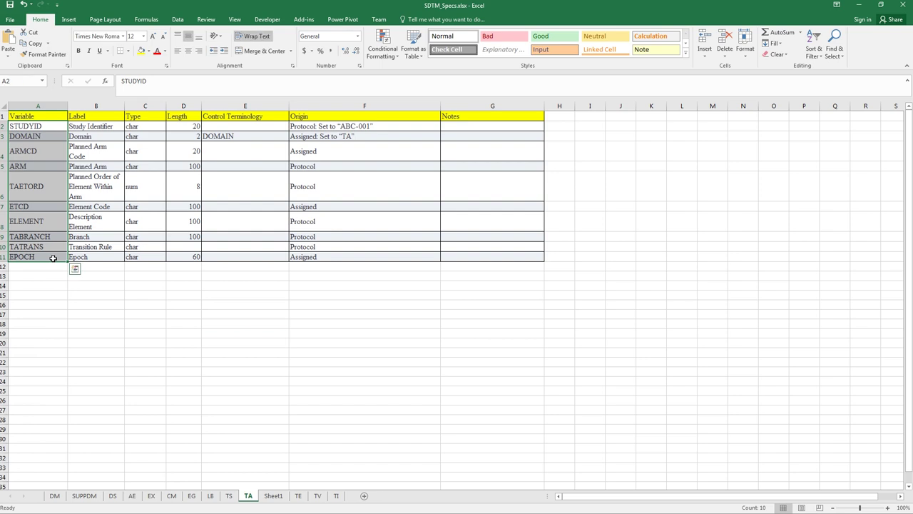
key(ctrl+c)
click(273, 495)
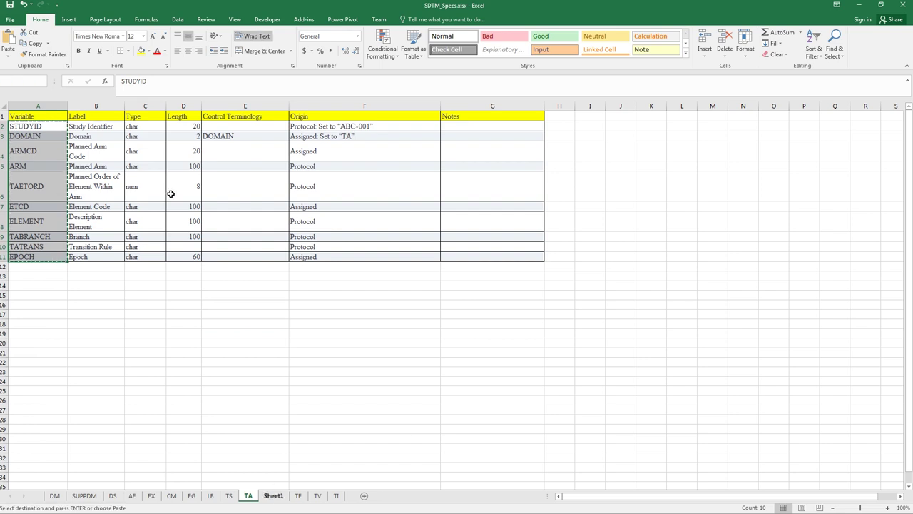
key(ctrl+v)
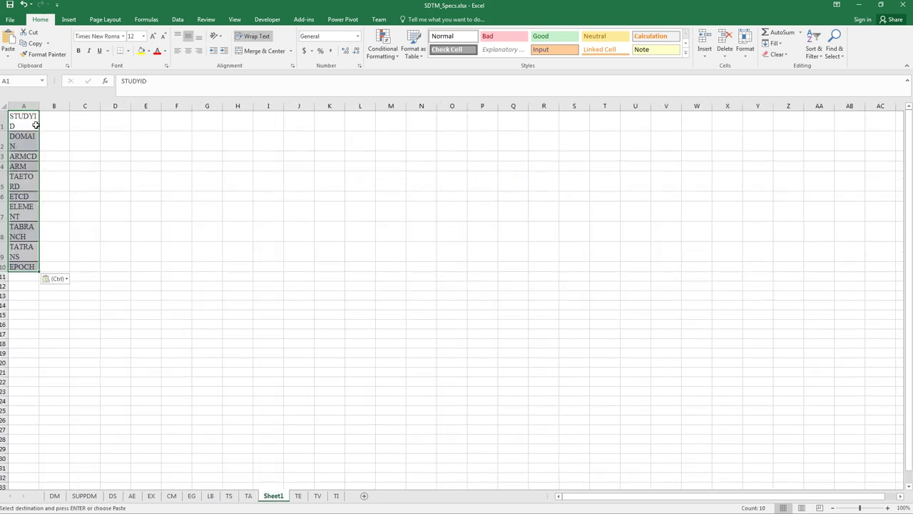
Step: Move DOMAIN, ARMCD, ARM and TAETORD from column A into cells B1 to E1 of the new sheet
click(39, 106)
click(28, 137)
drag(39, 136, 70, 119)
click(27, 146)
drag(40, 145, 85, 121)
click(42, 154)
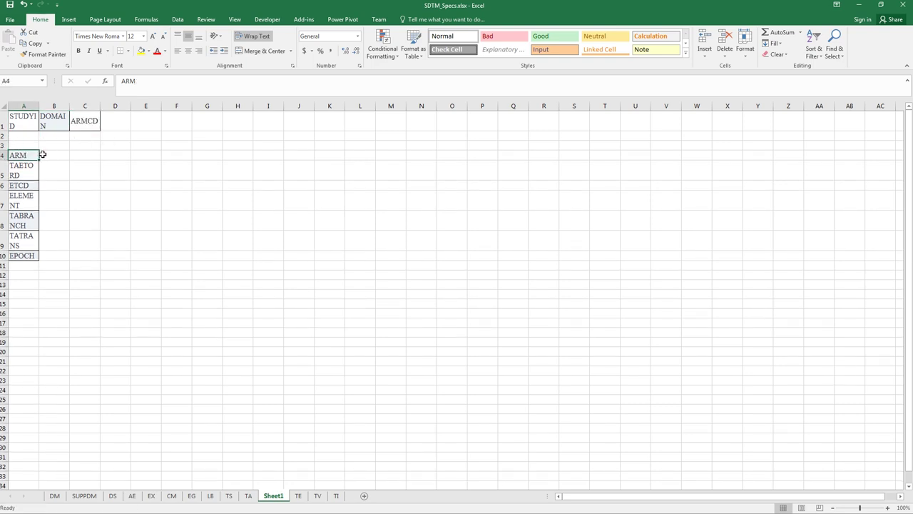
drag(39, 155, 131, 120)
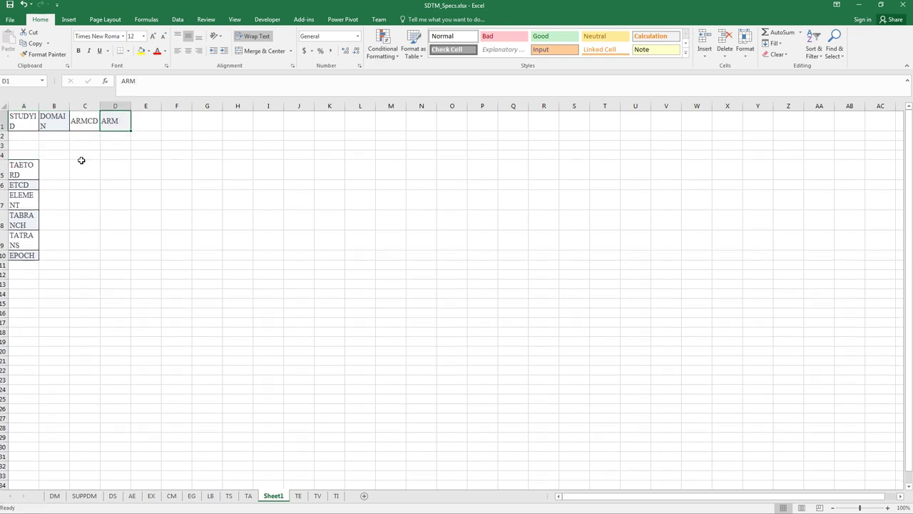
click(25, 166)
drag(39, 168, 140, 122)
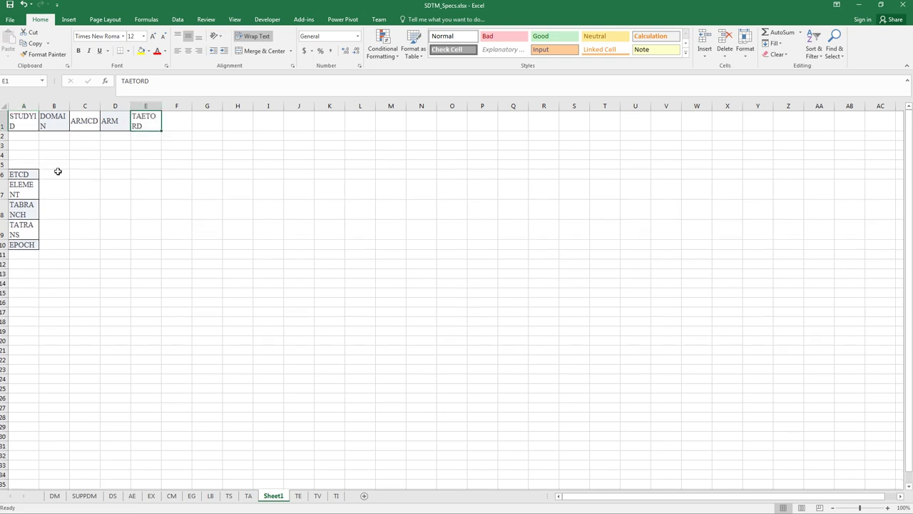
Step: Move ETCD, ELEMENT, TABRANCH, TATRANS and EPOCH from column A into cells F1 to J1
click(27, 176)
drag(38, 175, 177, 122)
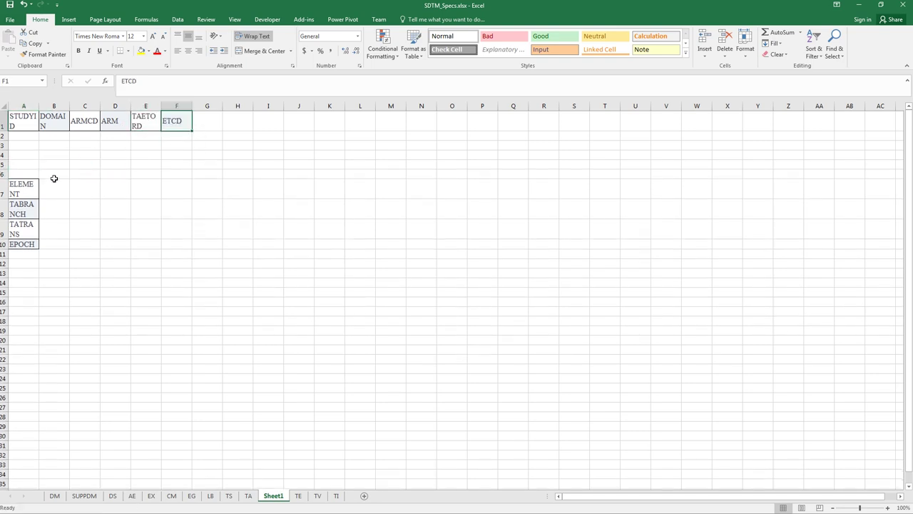
click(30, 185)
drag(38, 187, 201, 124)
click(27, 194)
drag(36, 198, 243, 123)
click(36, 211)
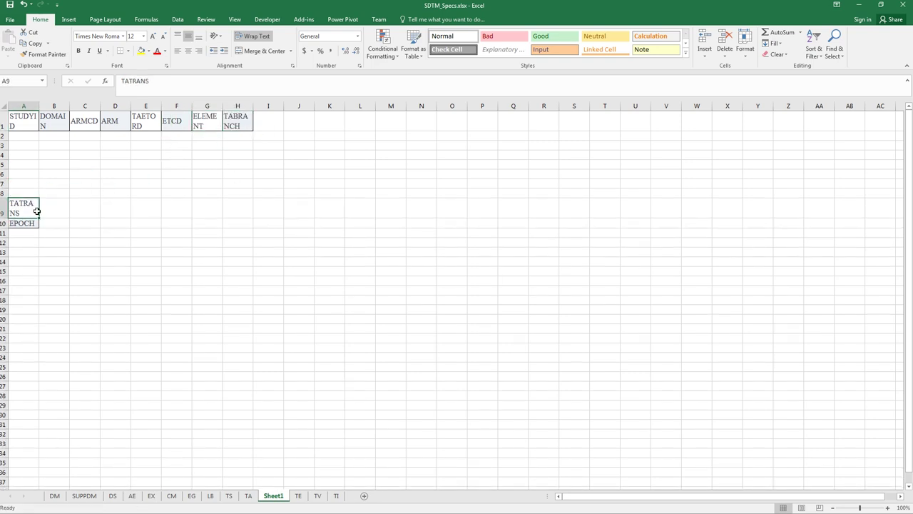
drag(39, 212, 270, 124)
click(34, 211)
drag(39, 214, 314, 122)
Step: Widen the columns of the new sheet so that each variable name in row 1 fits on one line
mouse_move(40, 105)
mouse_down()
mouse_move(330, 124)
mouse_move(43, 106)
mouse_up()
click(153, 240)
drag(102, 107, 82, 105)
drag(180, 106, 205, 106)
drag(265, 107, 290, 107)
drag(349, 107, 423, 107)
click(470, 179)
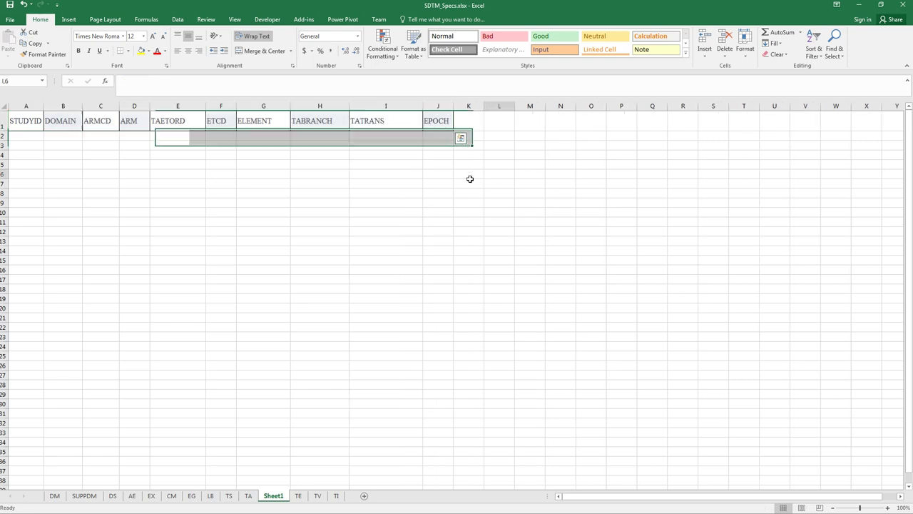
drag(36, 122, 475, 122)
click(441, 248)
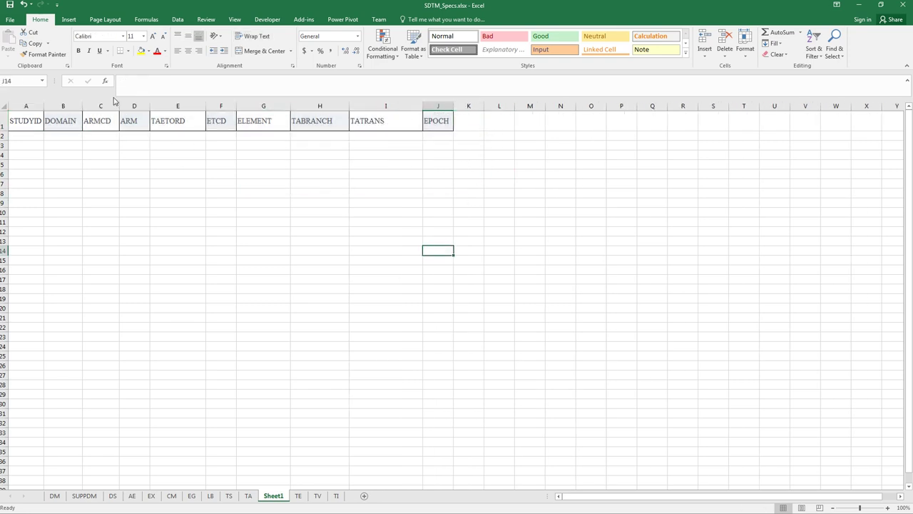
Step: Copy the variable labels, Study Identifier to Epoch, from the TA sheet into Sheet1 starting at cell A2
click(249, 495)
drag(142, 305, 156, 294)
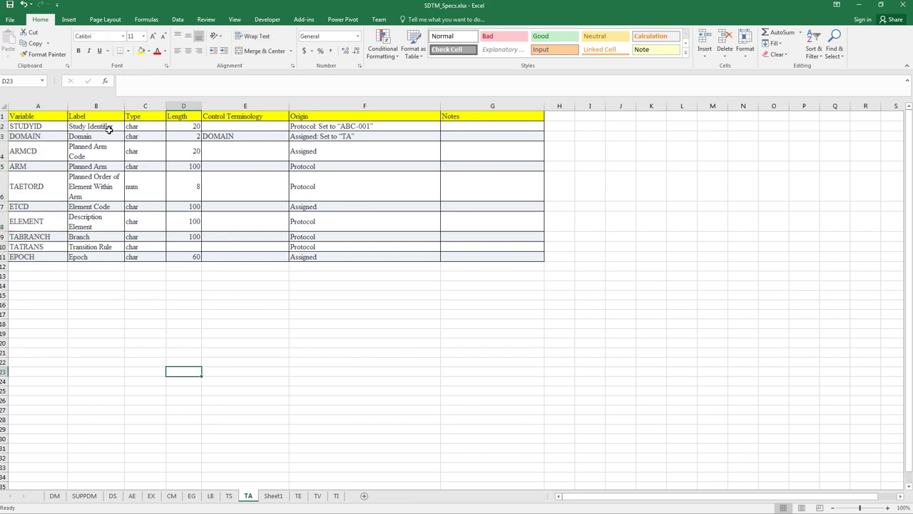
drag(107, 126, 106, 263)
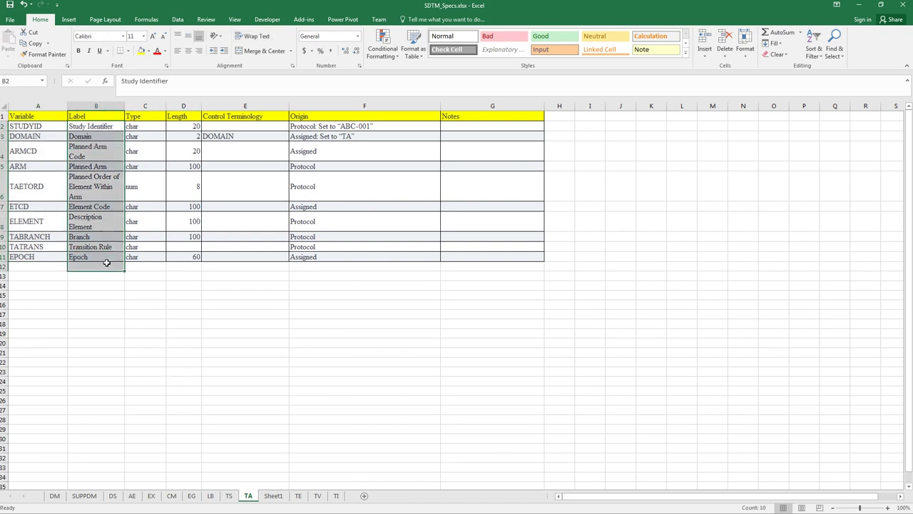
click(131, 278)
click(117, 316)
drag(93, 127, 97, 166)
drag(97, 237, 93, 256)
key(ctrl+c)
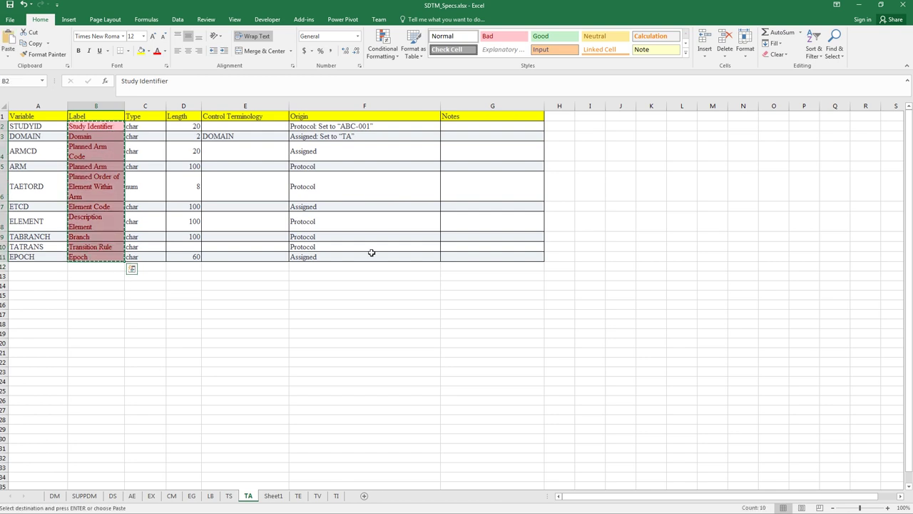
click(274, 496)
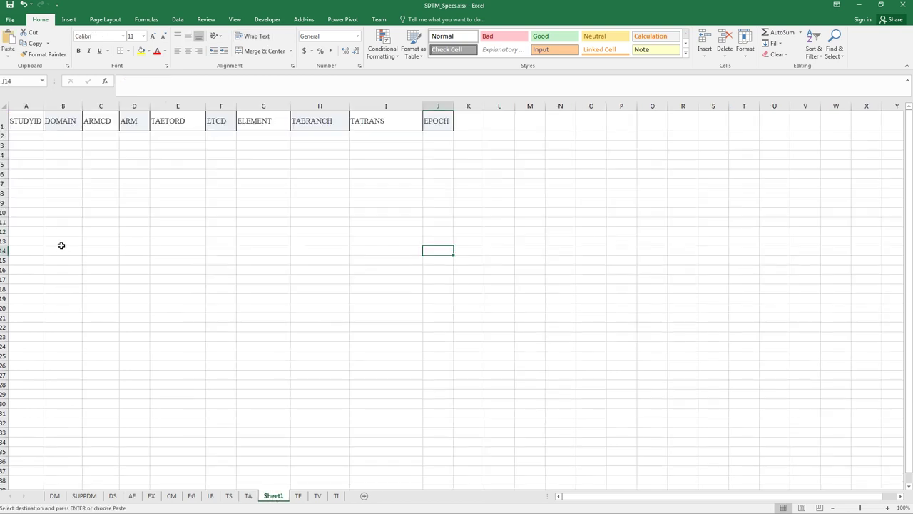
click(26, 137)
key(ctrl+v)
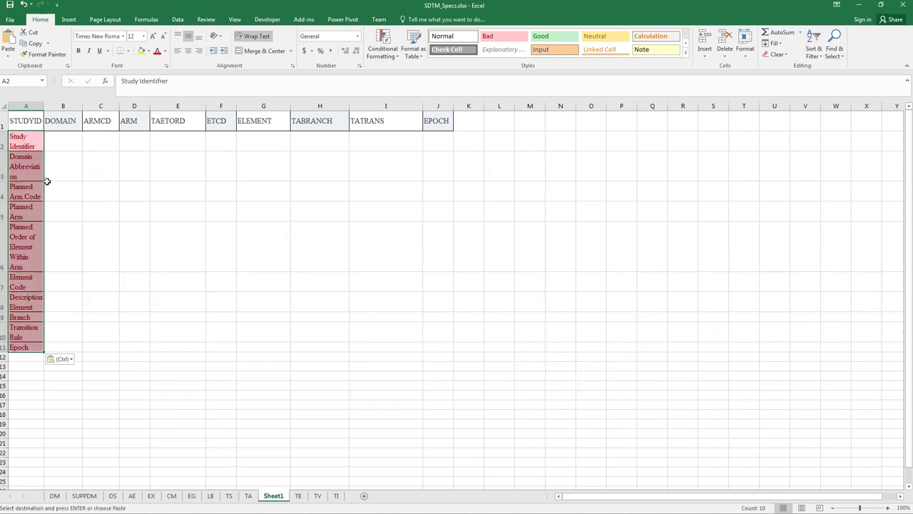
Step: Move Domain Abbreviation, Planned Arm Code, Planned Arm and Planned Order of Element Within Arm from column A into cells B2 to E2
click(40, 160)
drag(43, 161, 68, 140)
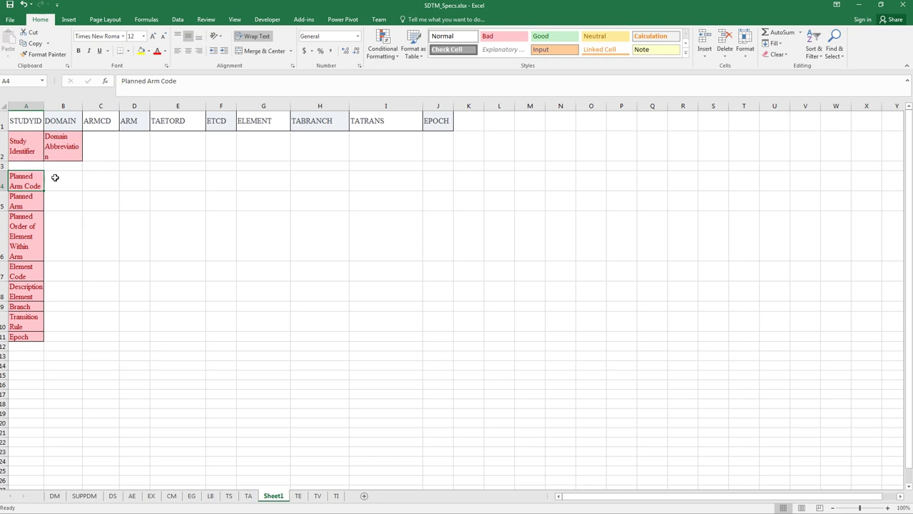
drag(43, 179, 114, 147)
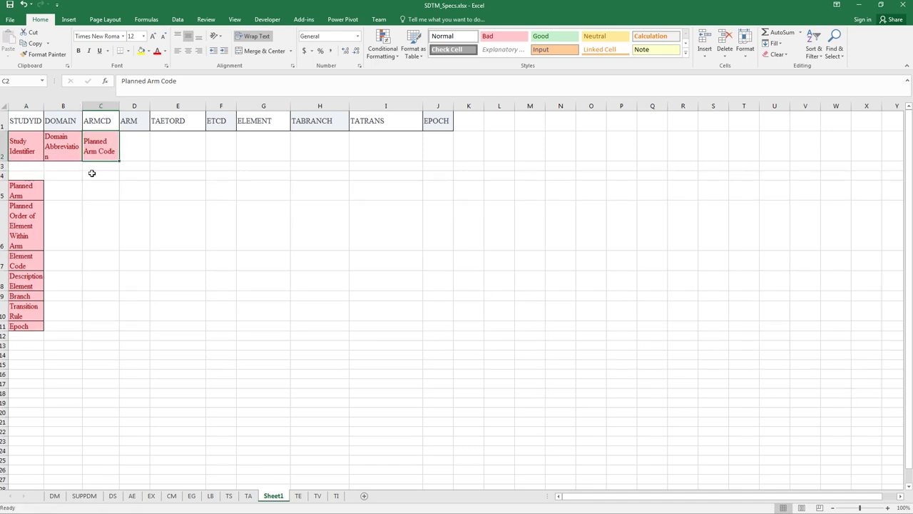
click(32, 192)
drag(42, 189, 134, 141)
click(26, 218)
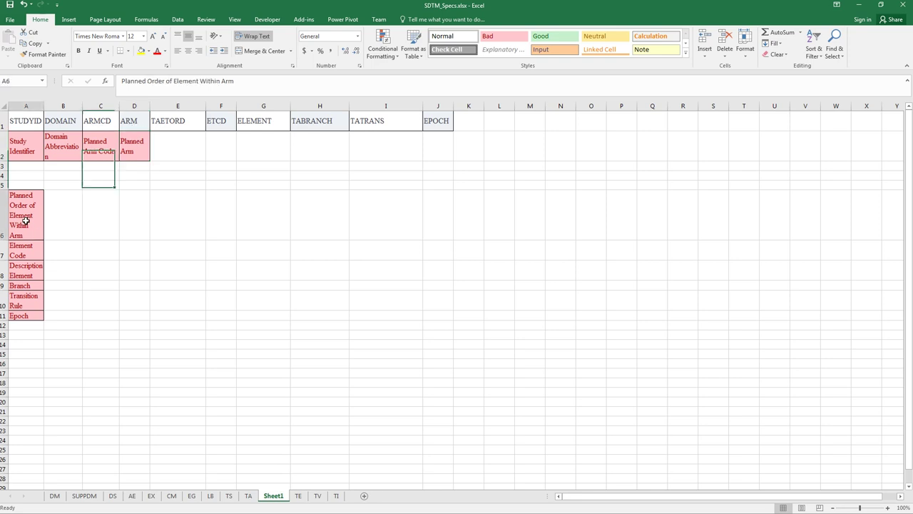
drag(42, 226, 196, 152)
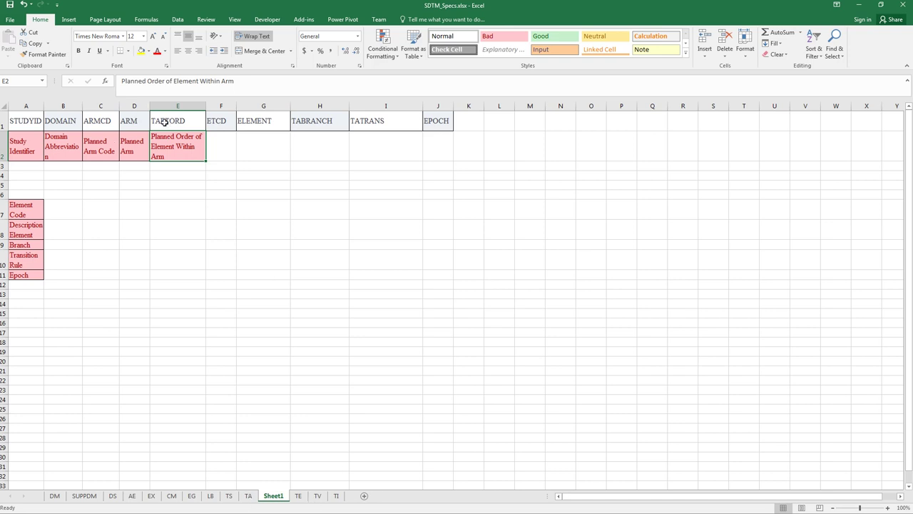
Step: Move the labels Element Code, Description Element and Branch from column A into cells F2 to H2
click(15, 207)
drag(43, 207, 221, 137)
click(21, 221)
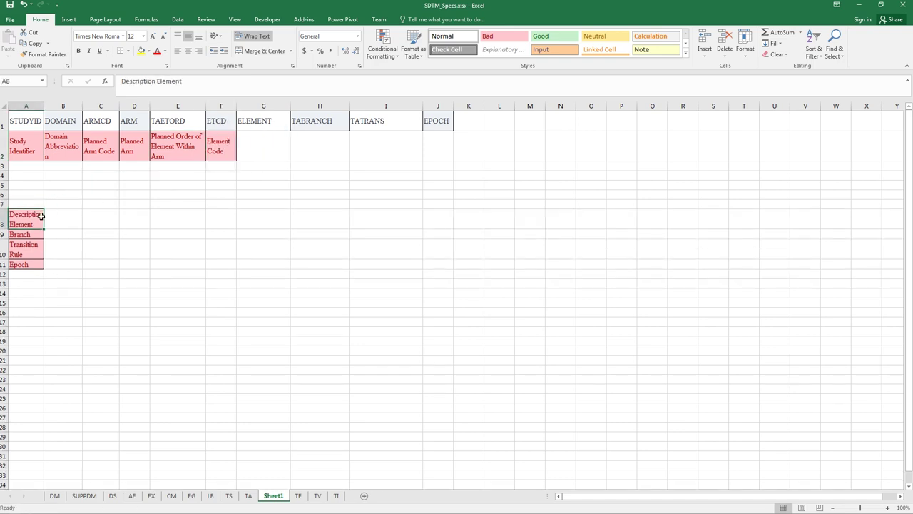
drag(44, 221, 274, 146)
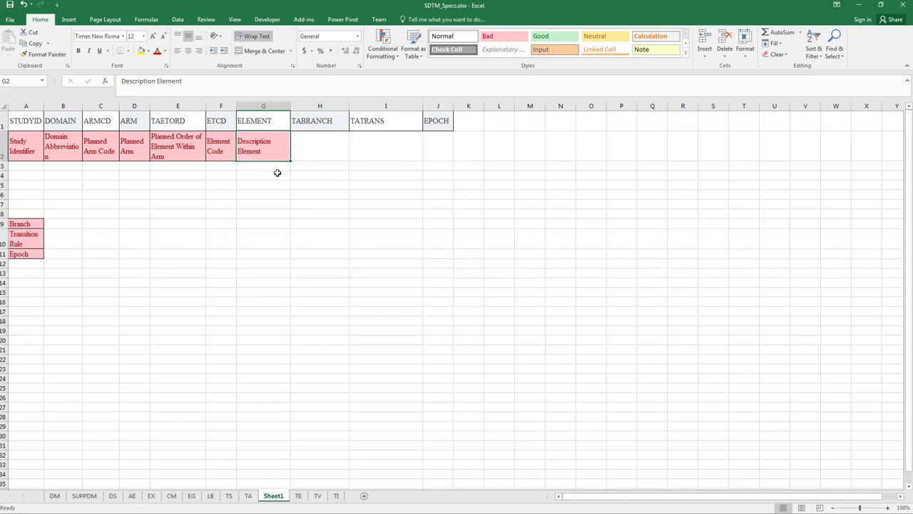
click(27, 226)
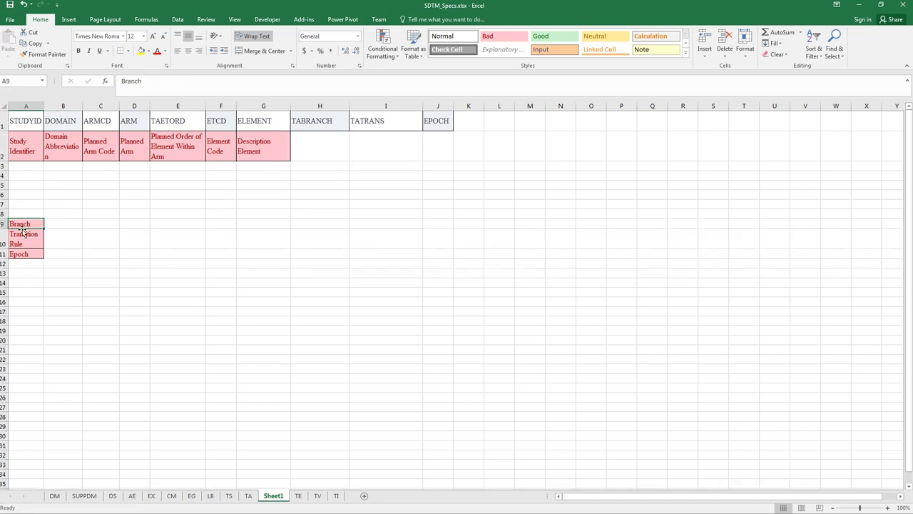
mouse_move(42, 223)
mouse_down()
mouse_move(306, 142)
mouse_move(352, 236)
mouse_move(264, 282)
mouse_up()
click(35, 224)
drag(43, 222, 303, 165)
Step: Move the labels Transition Rule and Epoch from column A into cells I2 and J2
click(39, 244)
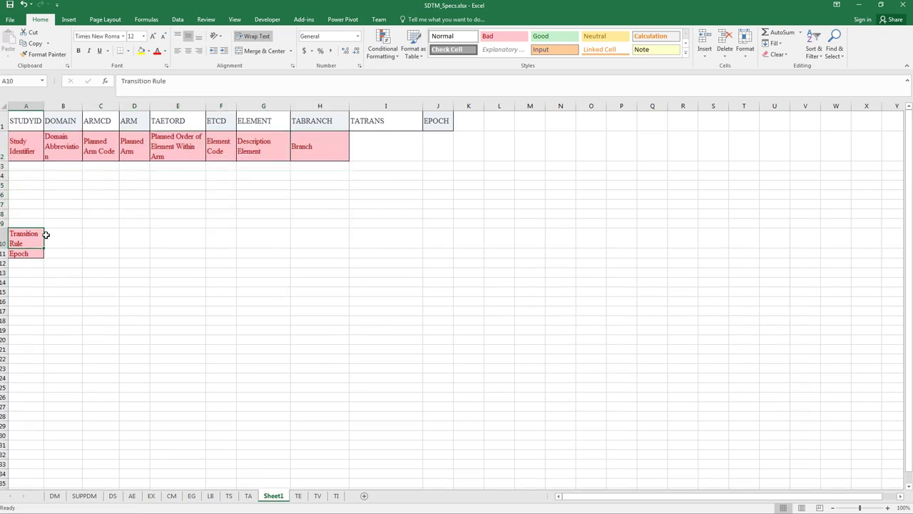
drag(44, 238, 410, 149)
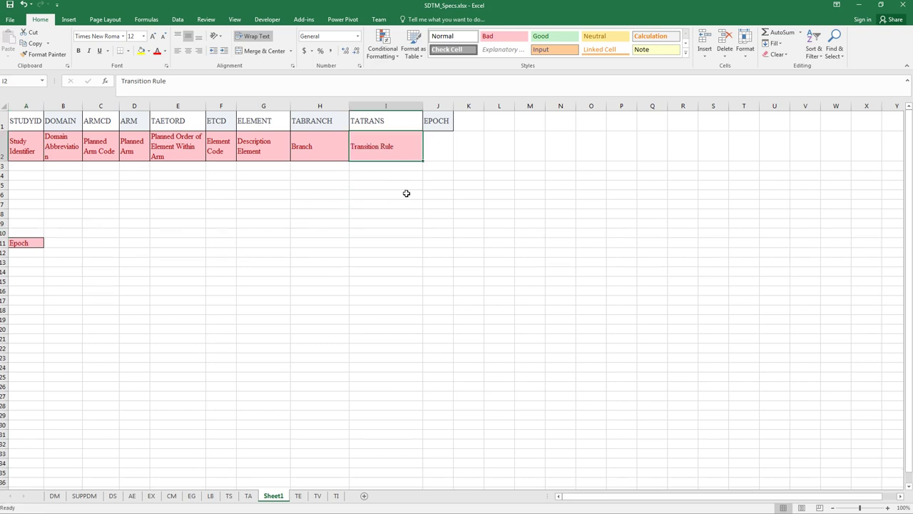
click(26, 243)
drag(43, 244, 447, 150)
drag(527, 204, 527, 204)
click(560, 213)
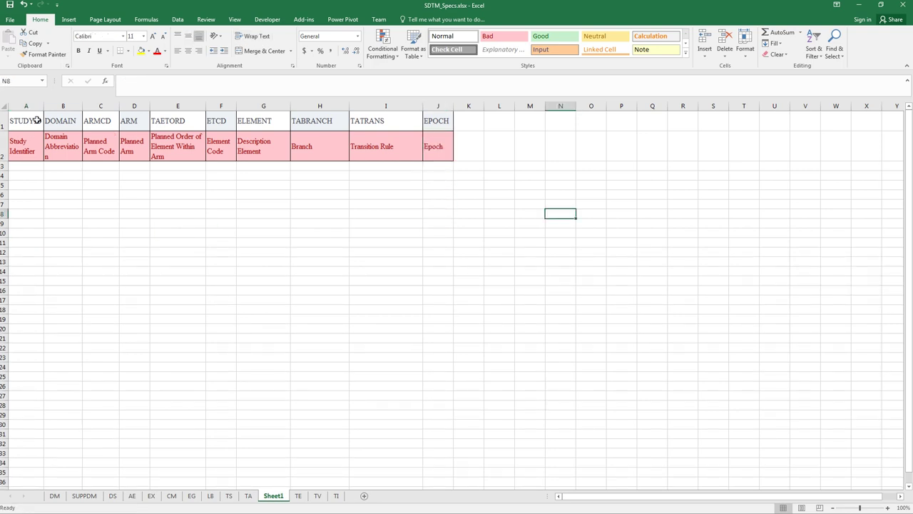
Step: Set the font color of the variable names and labels in A1:J2 to Automatic and clear their cell shading
drag(31, 117, 431, 143)
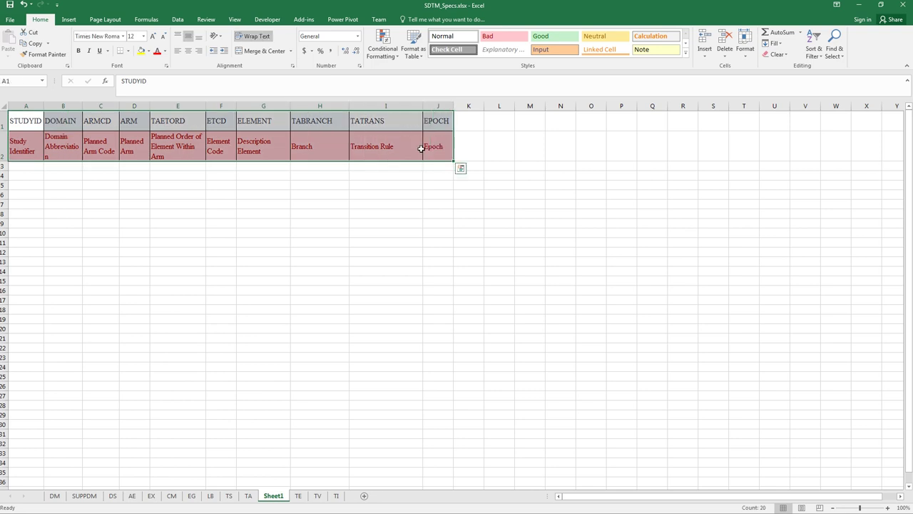
click(164, 51)
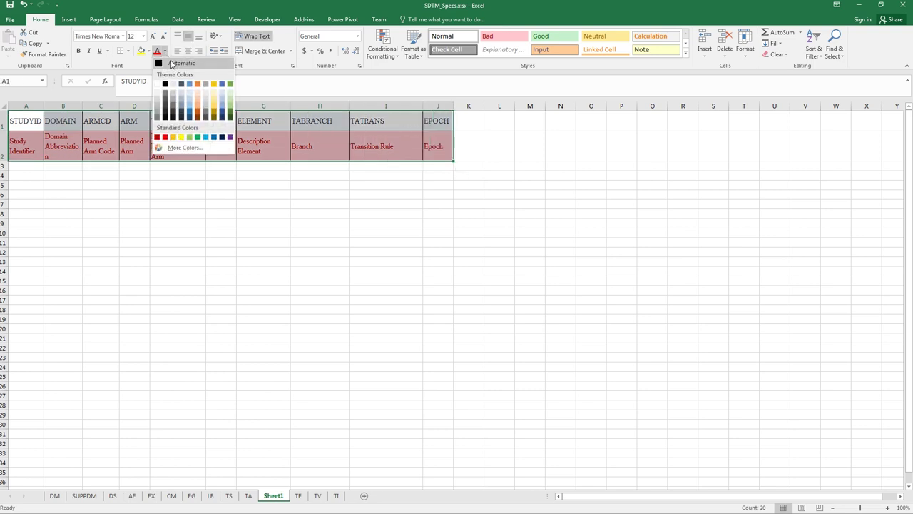
click(161, 62)
click(148, 51)
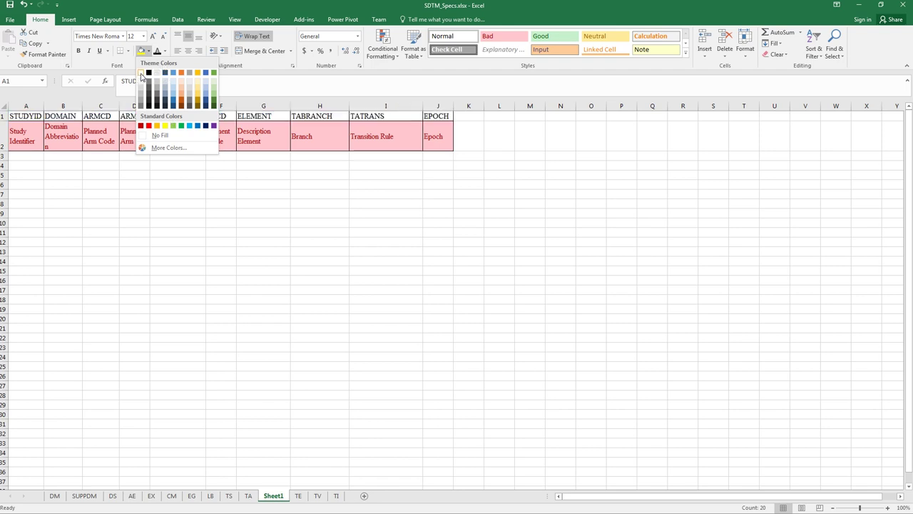
click(173, 170)
click(500, 232)
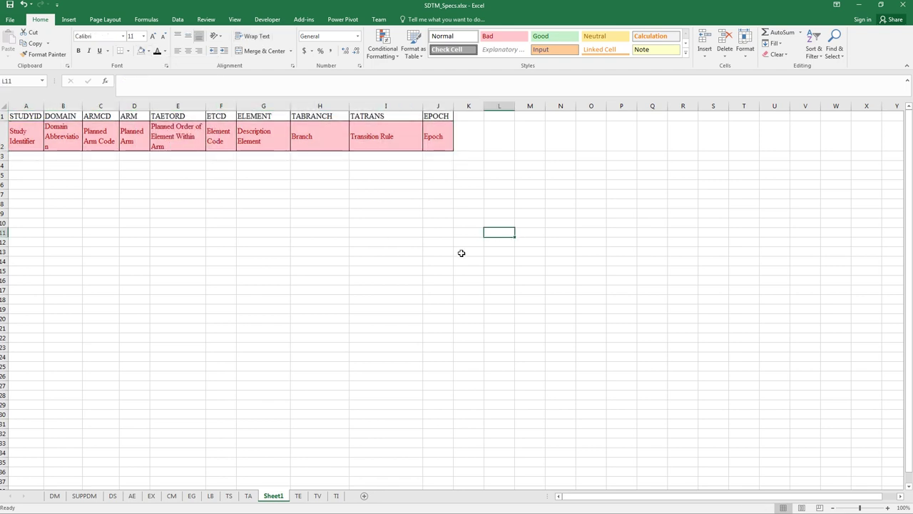
Step: Try to remove the pink fill from the labels in A2:J2 with No Fill
drag(20, 135, 433, 139)
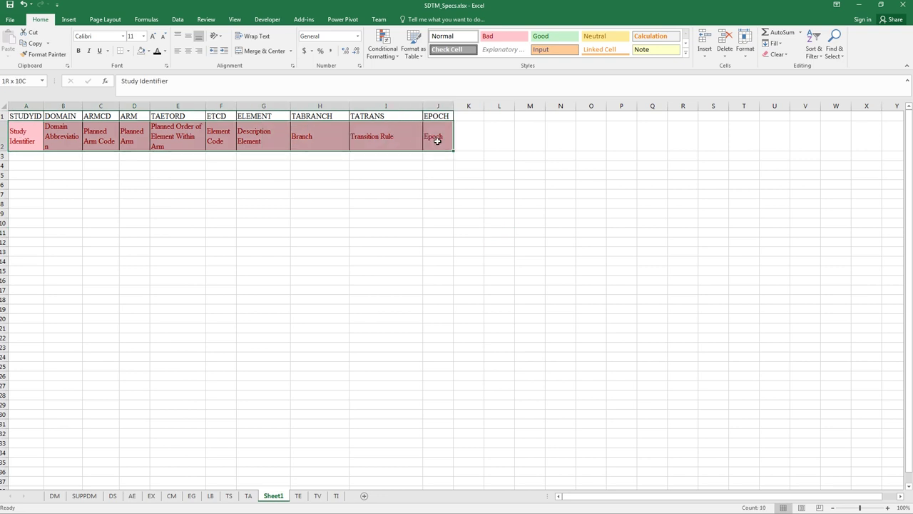
click(148, 51)
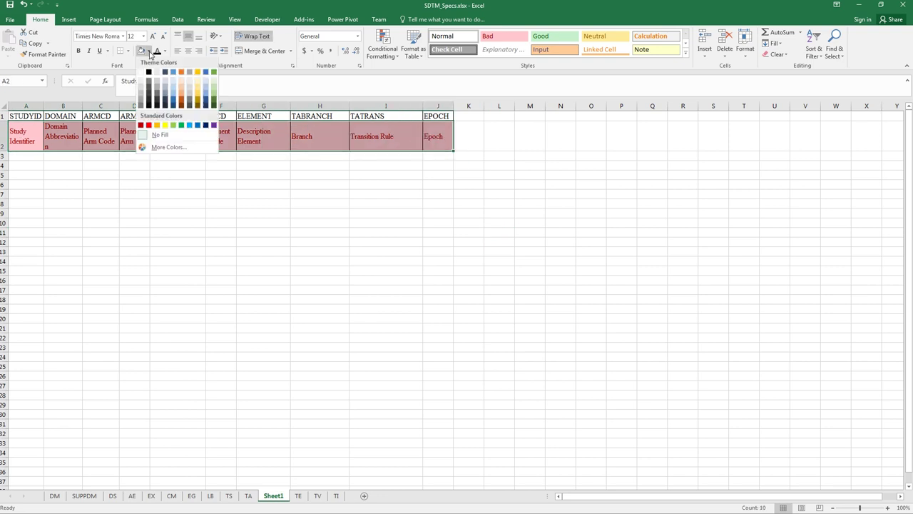
click(158, 132)
click(165, 51)
key(Escape)
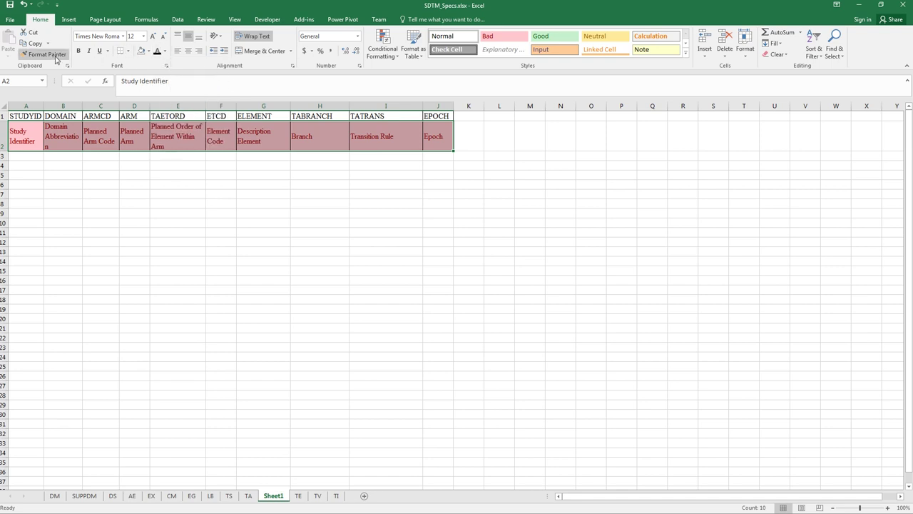
click(407, 213)
Step: Widen column B so that the word Abbreviation in the DOMAIN label fits on one line
drag(21, 135, 97, 108)
click(178, 223)
click(453, 235)
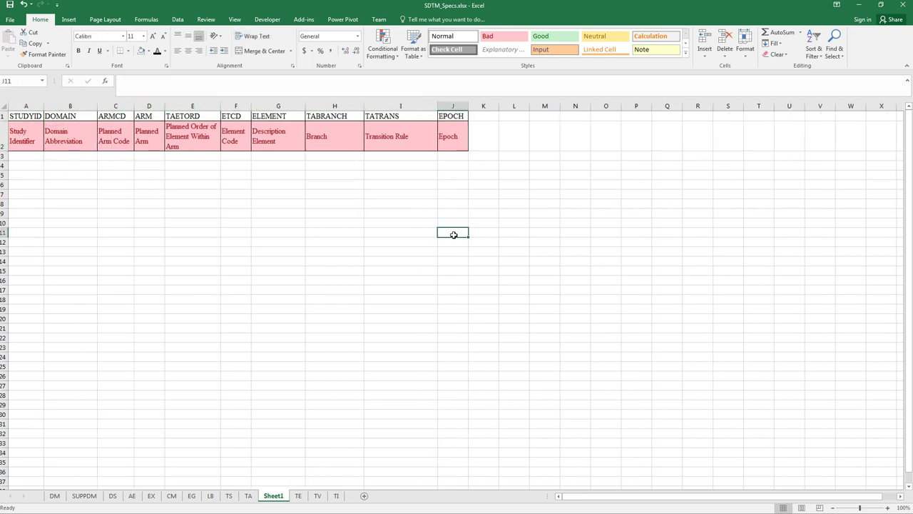
Step: Fill the variable names in A1:J1 with a light gold theme color
drag(22, 116, 453, 117)
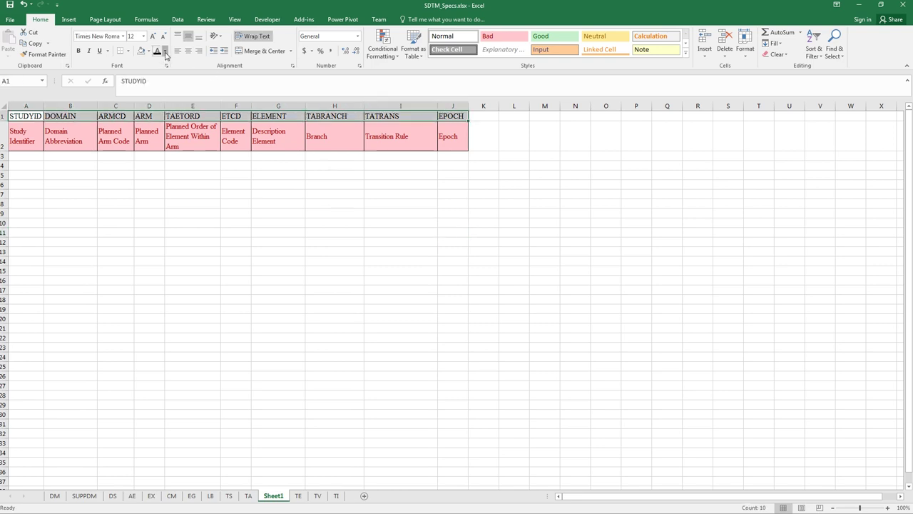
click(165, 51)
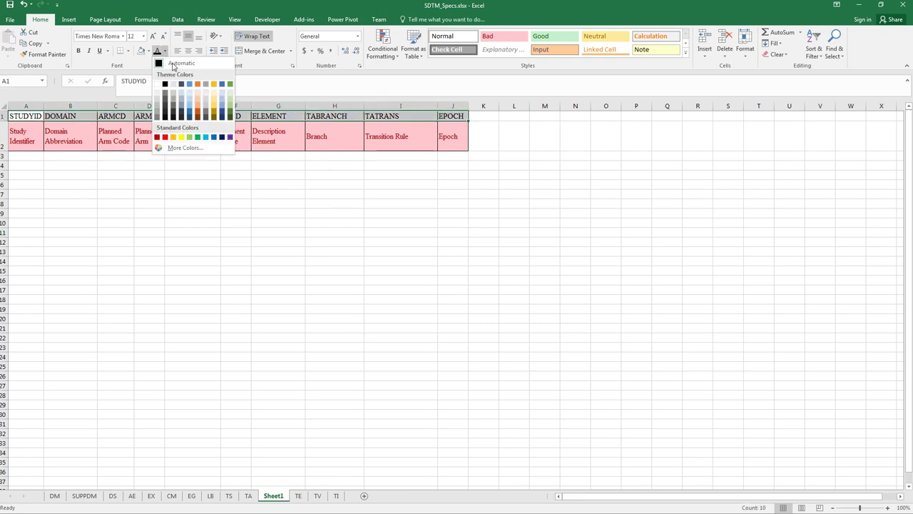
click(147, 51)
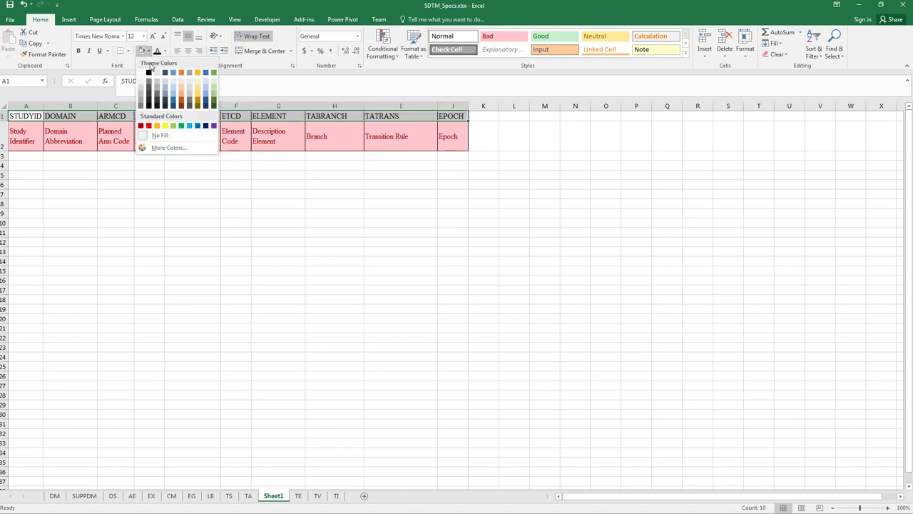
click(197, 84)
click(230, 251)
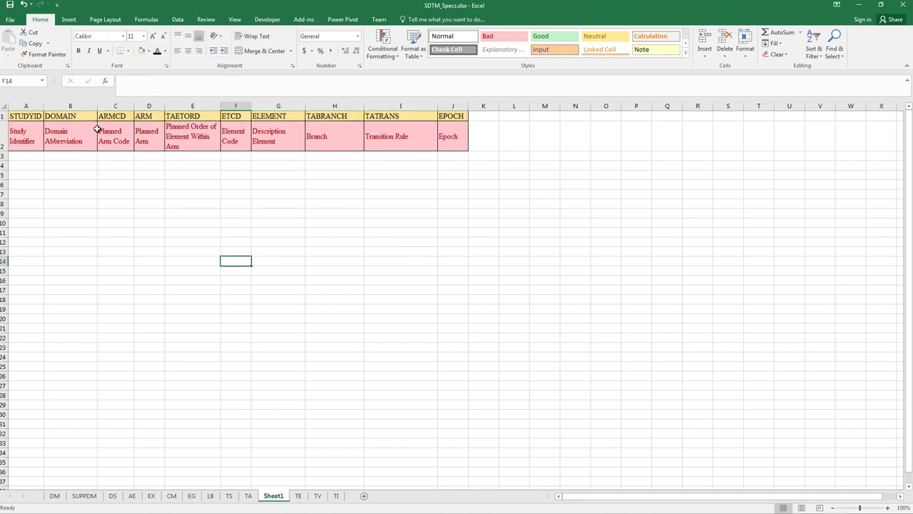
drag(41, 116, 464, 119)
click(346, 181)
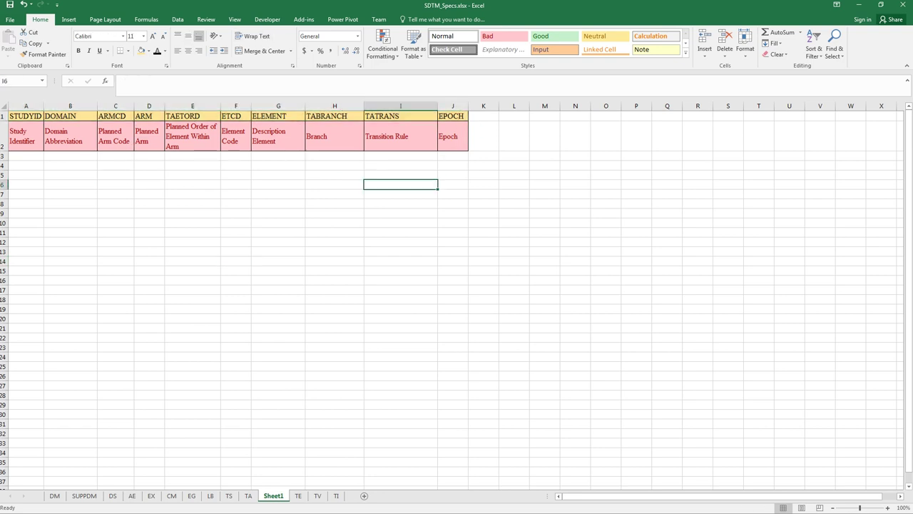
Step: Review the Origin entries on the TA specification sheet, including STUDYID, and switch to the CDISC presentation in PowerPoint
key(alt+Tab)
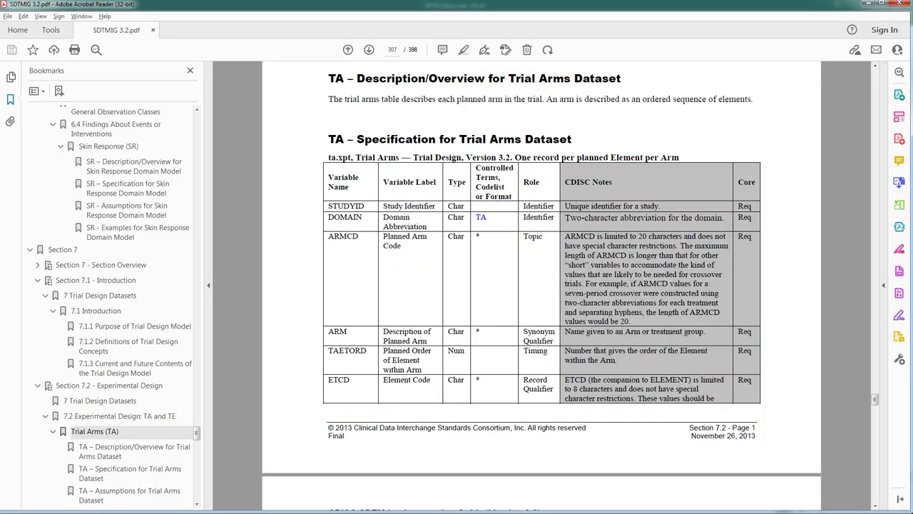
click(870, 6)
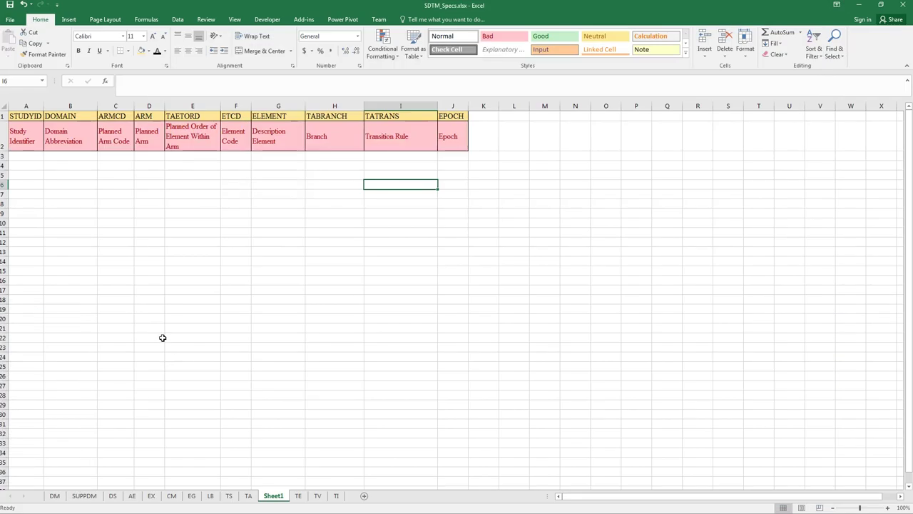
click(249, 496)
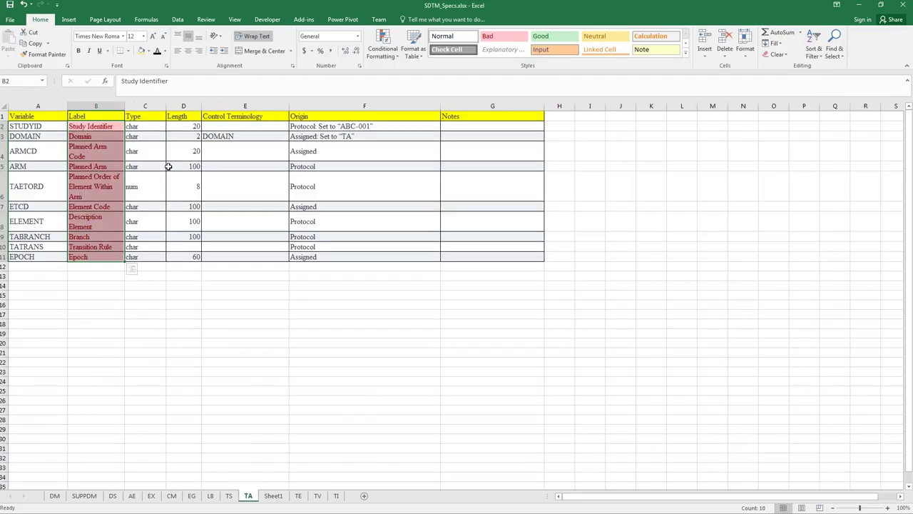
click(287, 351)
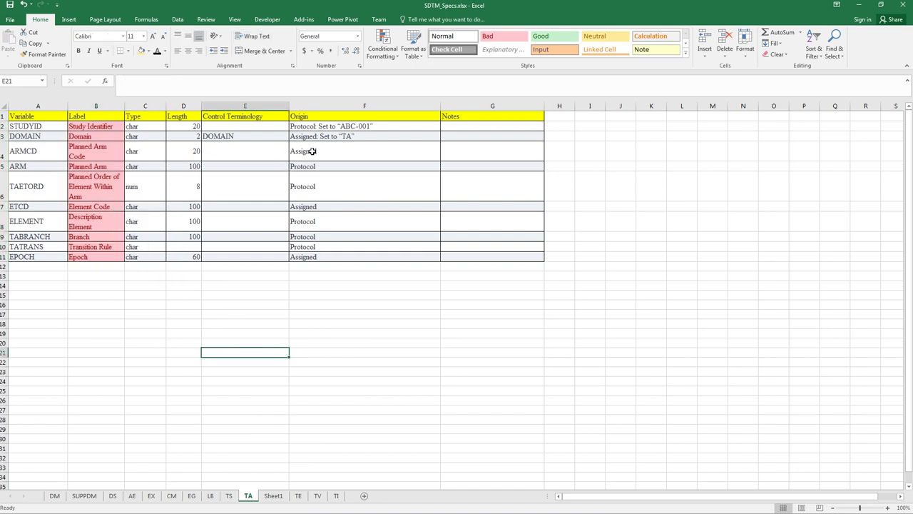
click(307, 127)
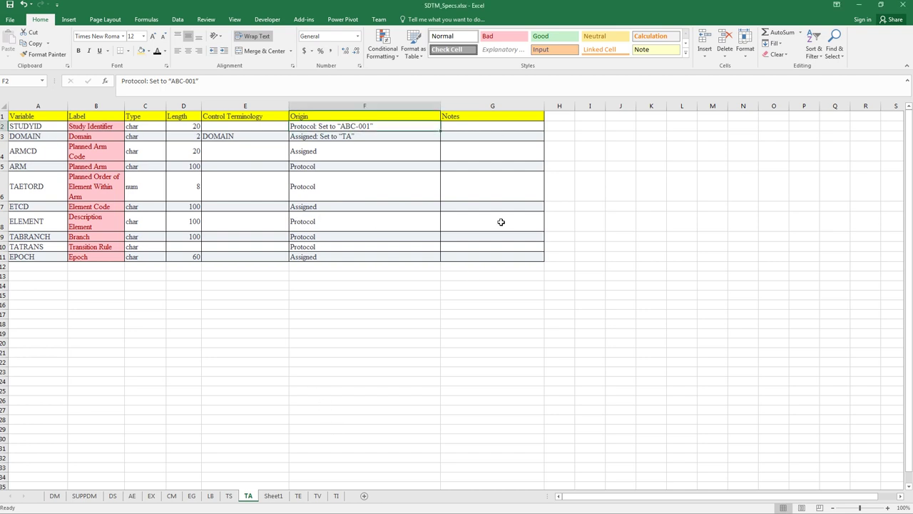
click(517, 359)
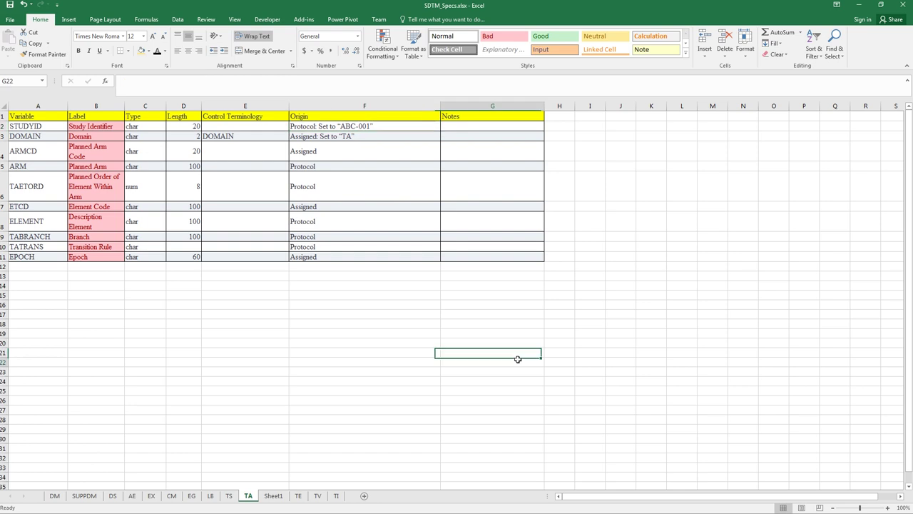
click(859, 5)
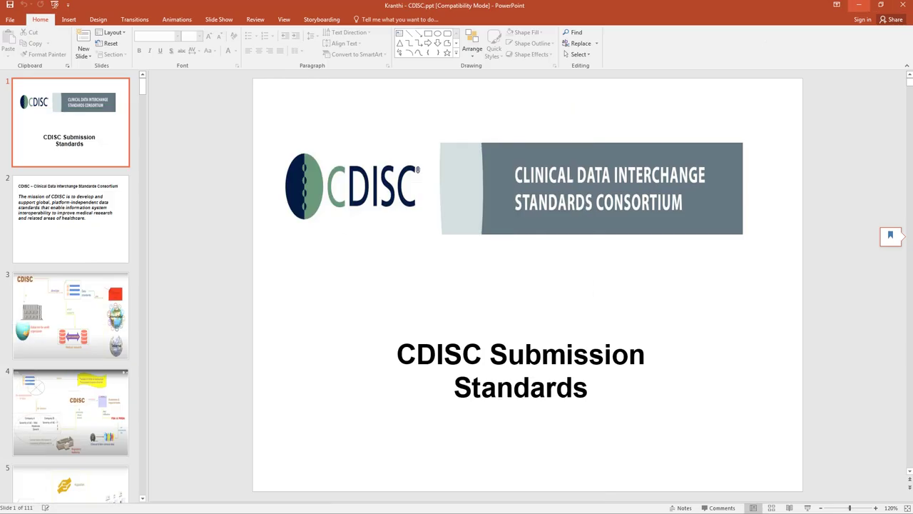
Step: Open the study protocol protocol_nida-ctn-0001.pdf from the SAS Pharma desktop folder in Acrobat Reader and collapse the tools pane
click(858, 5)
double_click(14, 15)
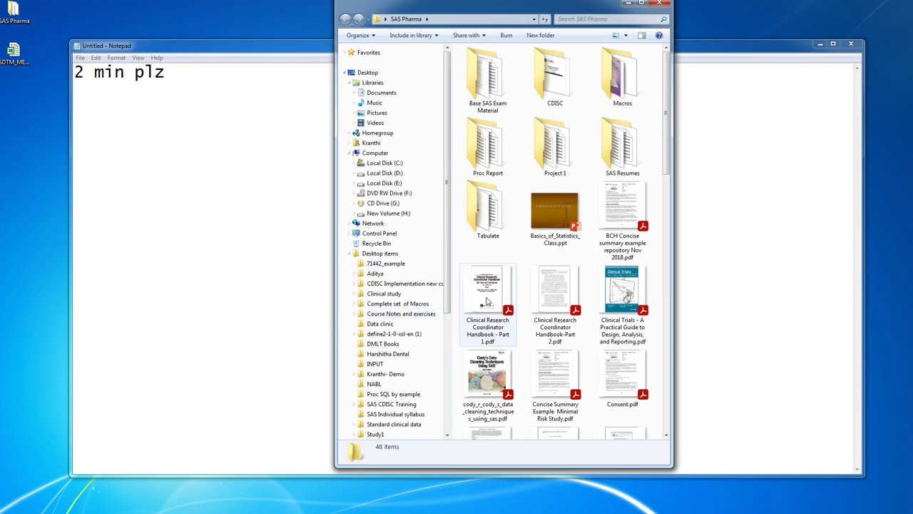
click(508, 336)
scroll(519, 353, down, 5)
scroll(520, 358, up, 5)
scroll(519, 358, down, 10)
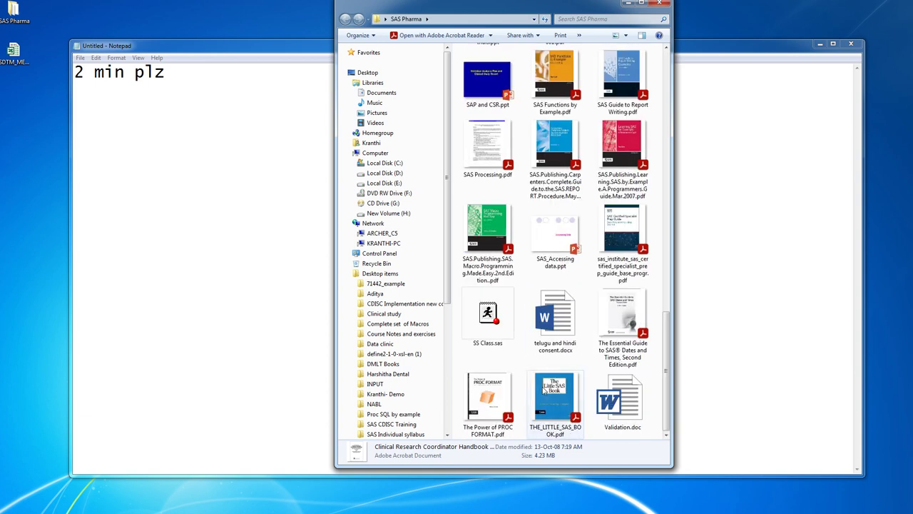
scroll(544, 389, up, 3)
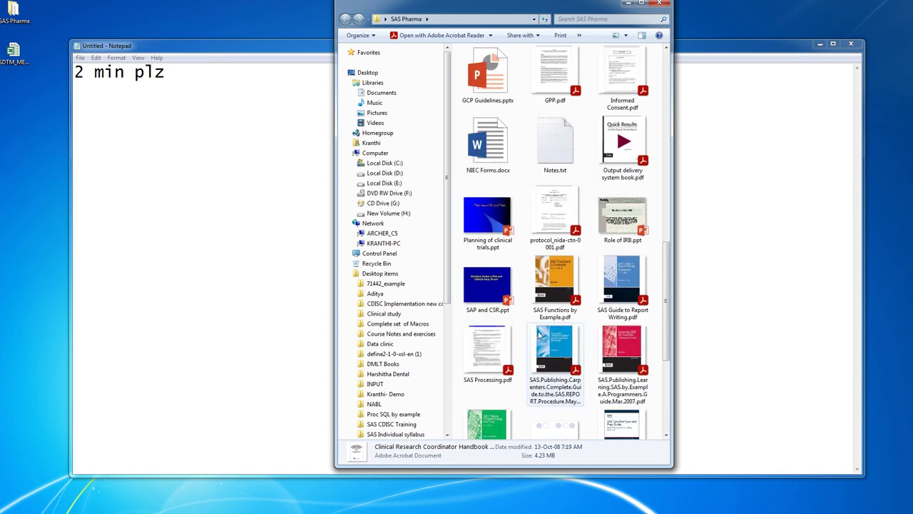
double_click(564, 204)
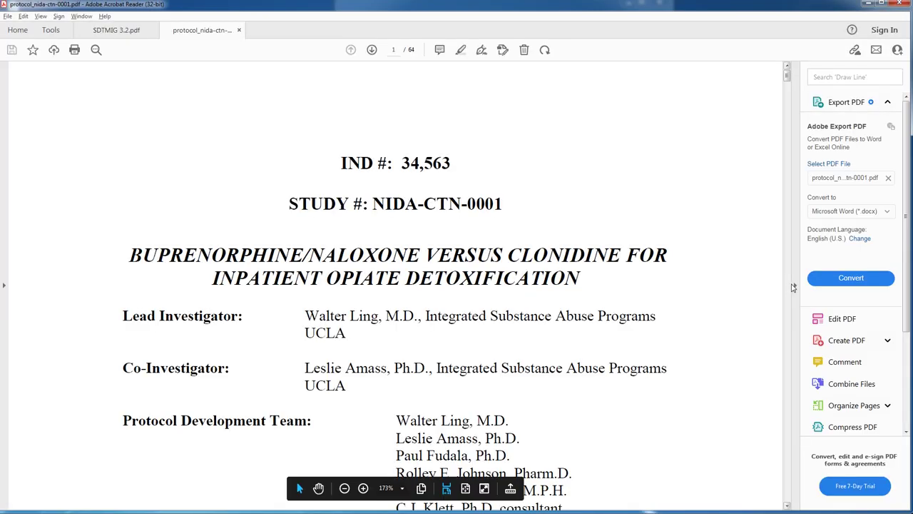
click(795, 284)
scroll(491, 247, down, 1)
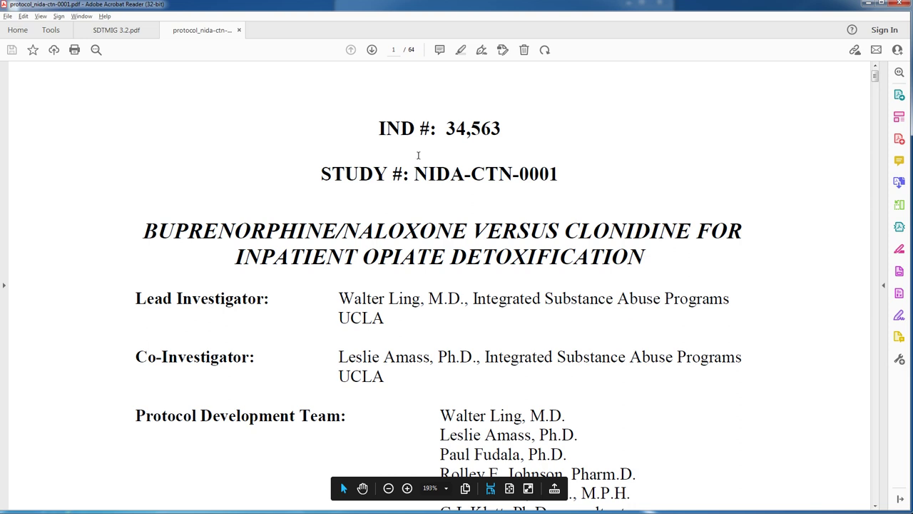
Step: Read the study title on the protocol's first page, highlighting the words Opiate and Detoxification
drag(143, 231, 583, 271)
drag(642, 272, 643, 272)
click(662, 268)
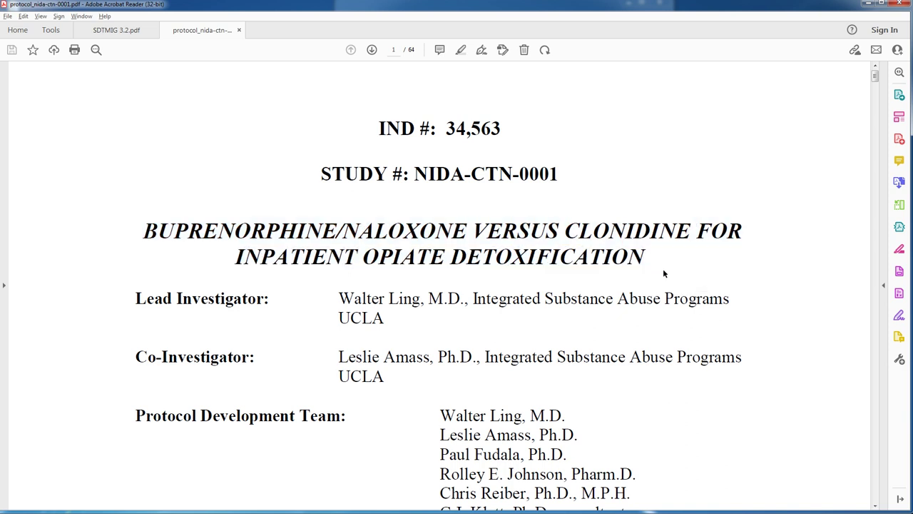
scroll(663, 259, down, 3)
scroll(664, 264, up, 2)
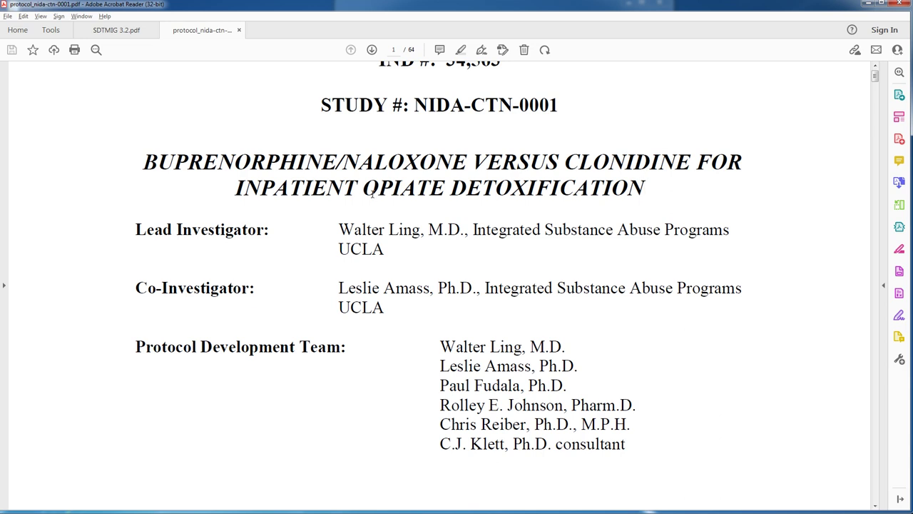
drag(364, 187, 430, 187)
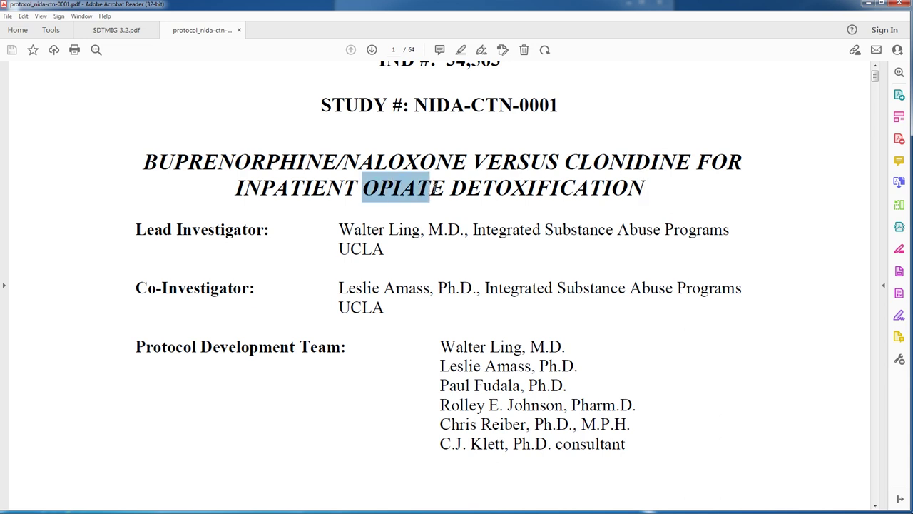
click(428, 187)
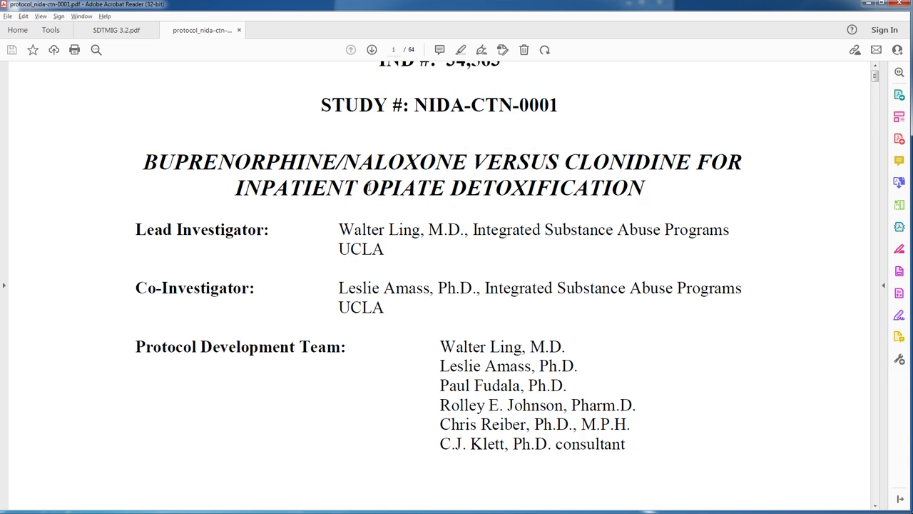
drag(366, 188, 427, 189)
click(443, 205)
drag(451, 188, 628, 191)
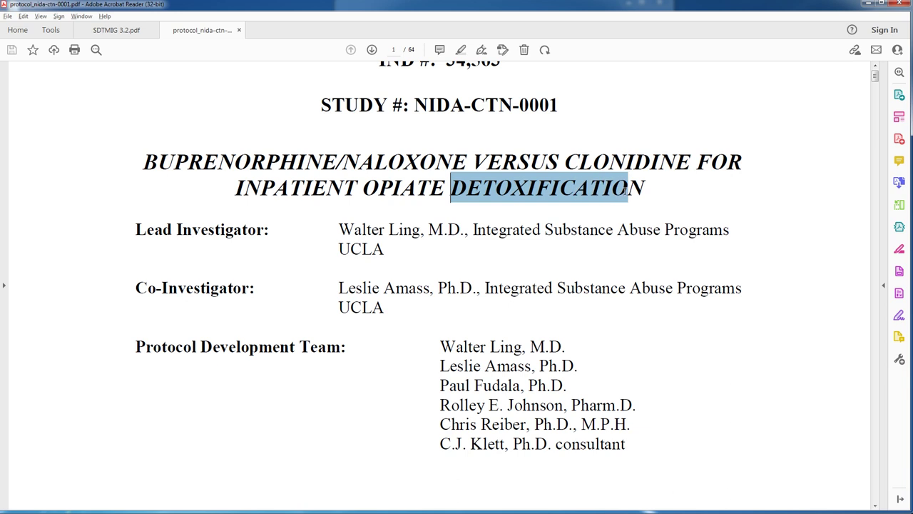
click(404, 203)
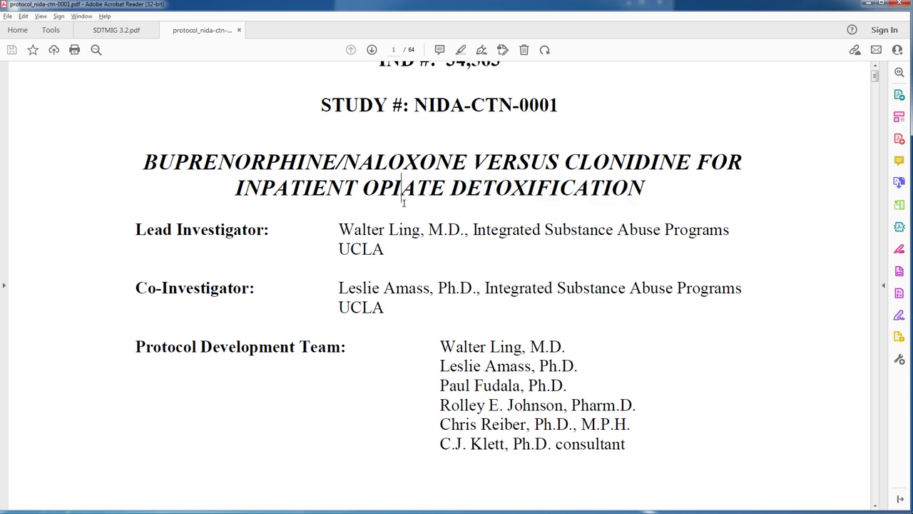
Step: Examine the word Inpatient and the compared treatments, Buprenorphine/Naloxone and Clonidine, in the protocol title
drag(227, 187, 358, 193)
click(383, 204)
drag(143, 162, 471, 161)
click(668, 110)
drag(564, 161, 696, 164)
click(692, 194)
drag(141, 161, 468, 162)
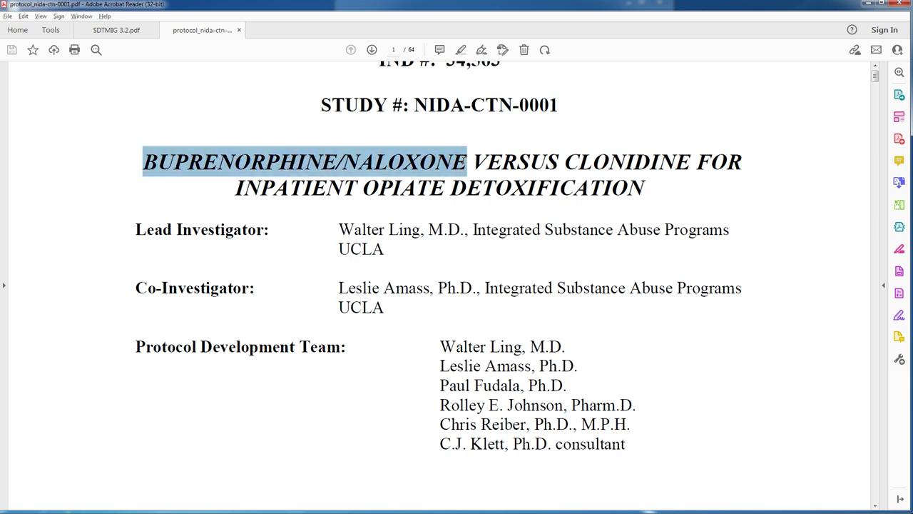
click(632, 142)
drag(564, 161, 690, 162)
click(692, 203)
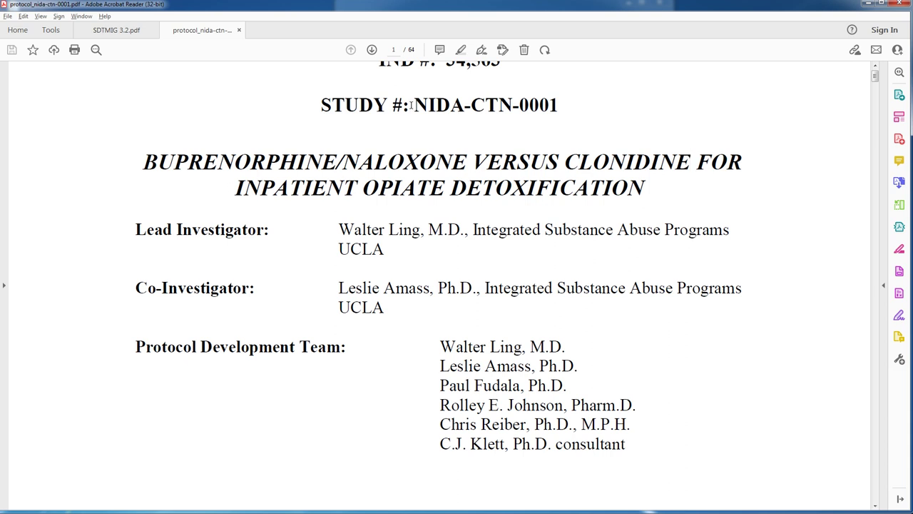
Step: Copy the study number NIDA-CTN-0001 from the protocol's first page
scroll(424, 135, up, 2)
drag(415, 174, 559, 174)
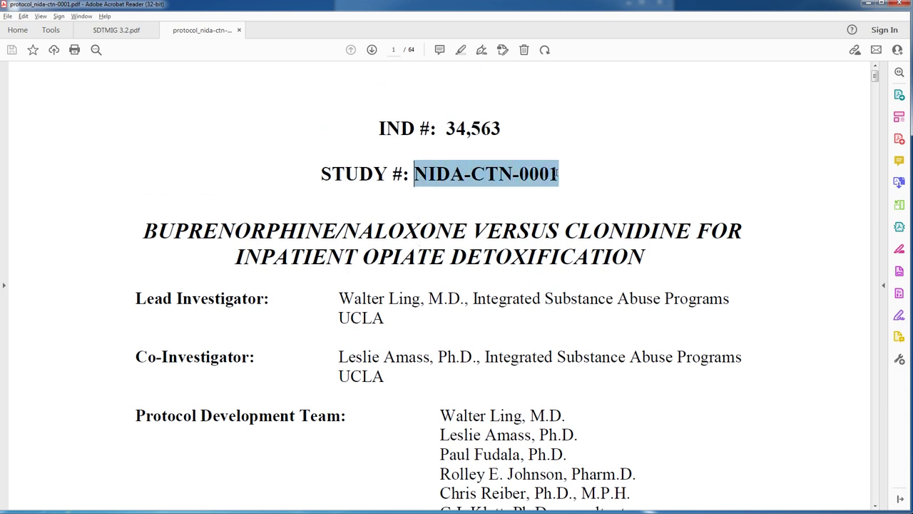
right_click(487, 179)
click(506, 185)
Step: Paste the study number NIDA-CTN-0001 under STUDYID in A3 of Sheet1 in Excel and fit column A to its contents
click(354, 510)
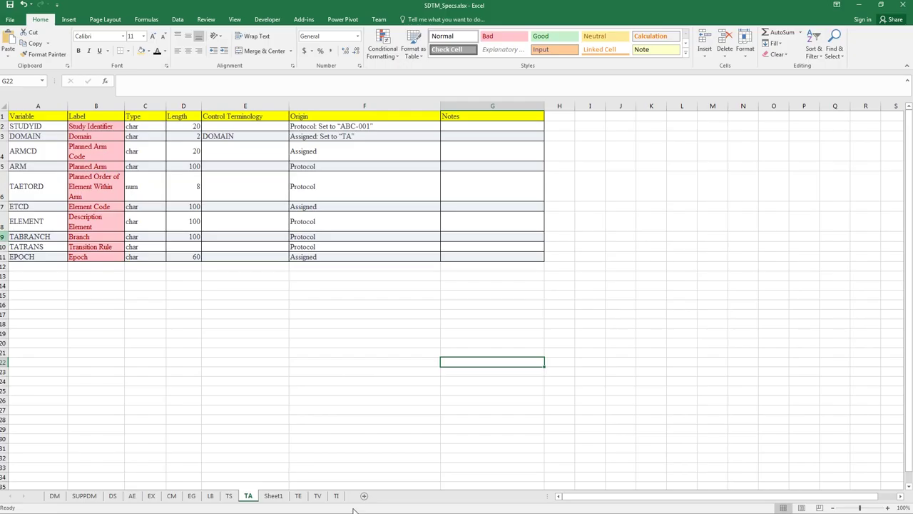
click(273, 496)
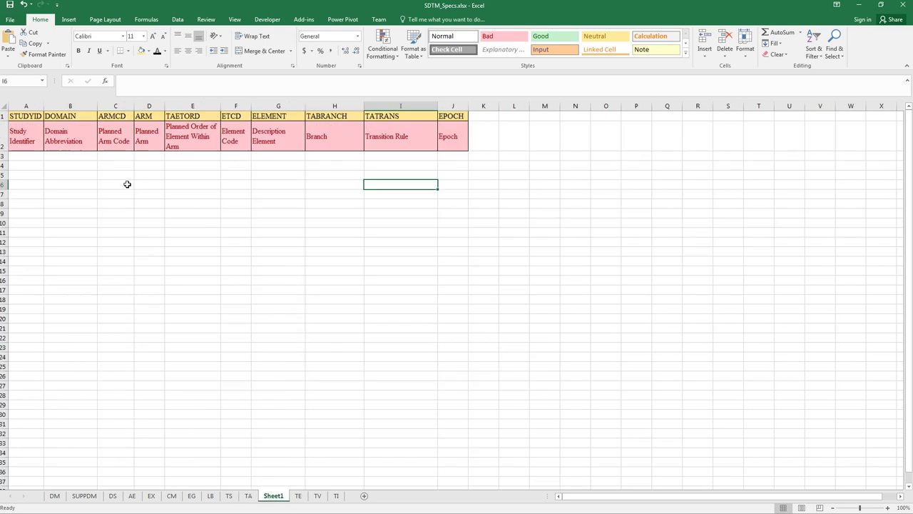
click(29, 156)
right_click(28, 156)
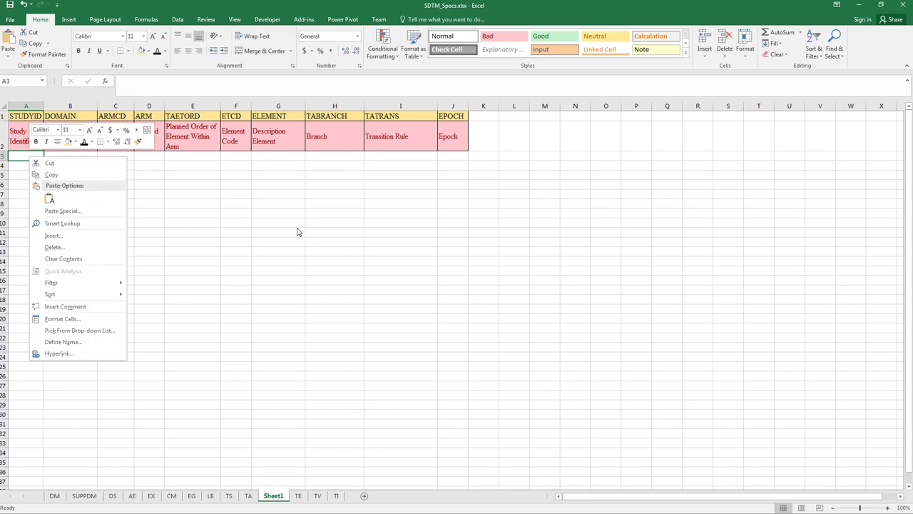
click(15, 155)
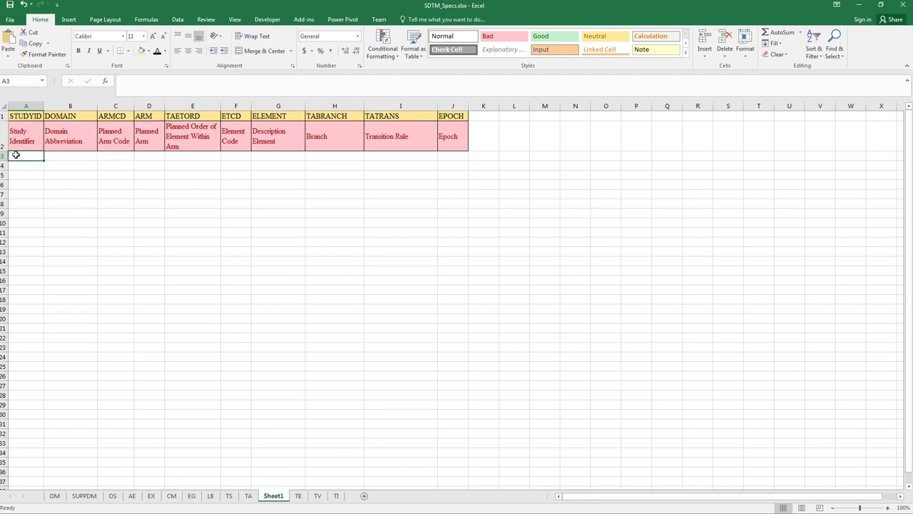
key(ctrl+v)
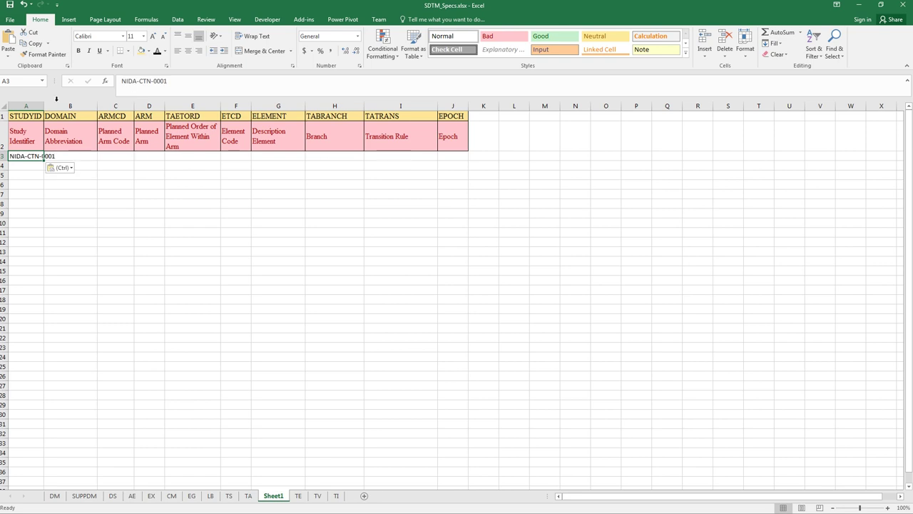
double_click(44, 106)
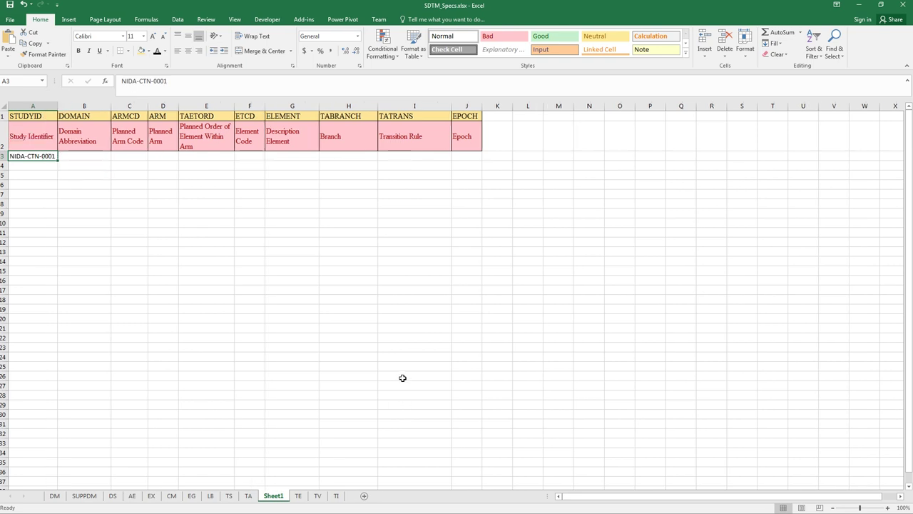
Step: Check the STUDYID label and its Origin entry on the TA specification sheet
click(248, 495)
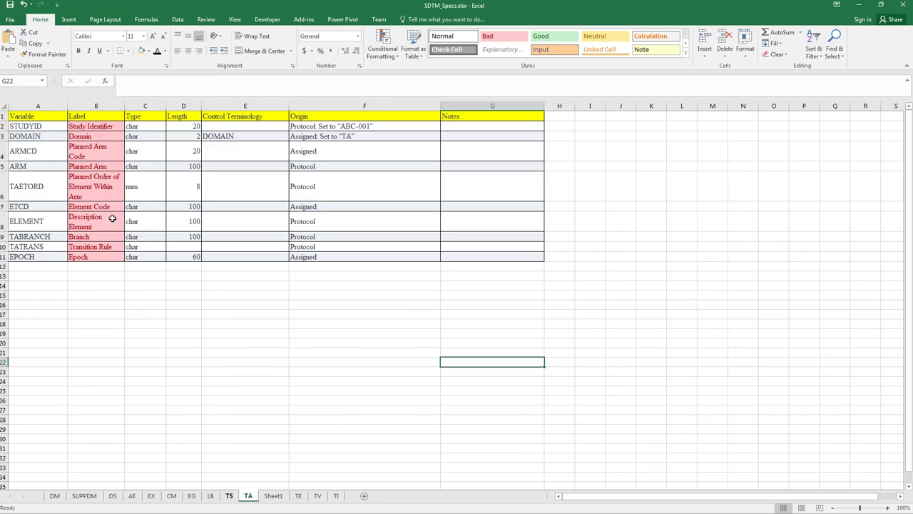
click(117, 126)
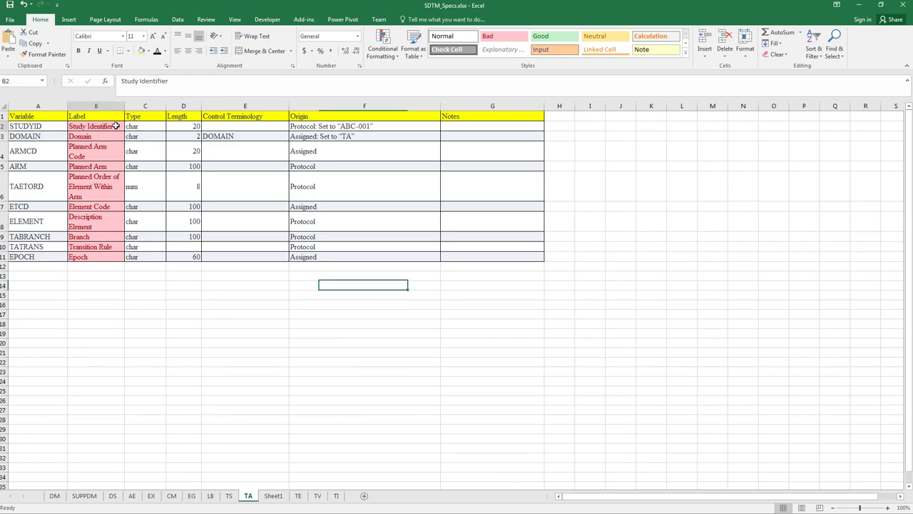
click(306, 126)
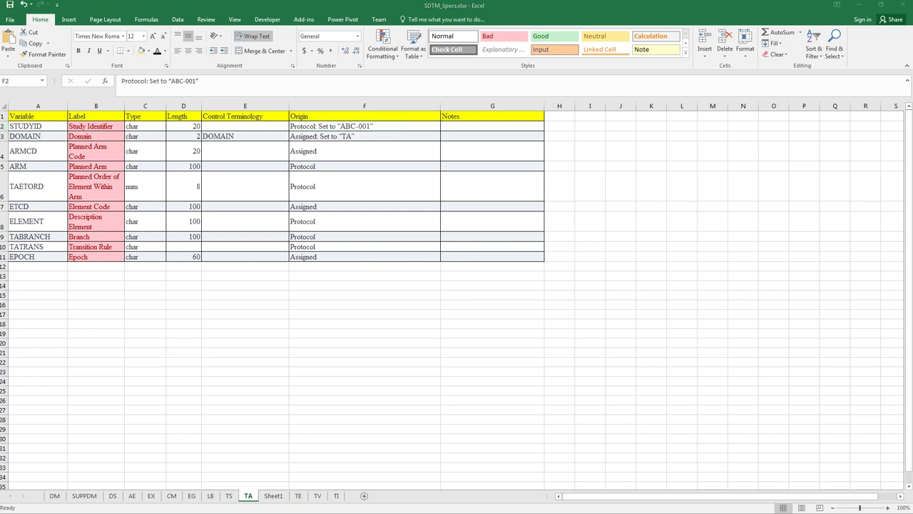
Step: Switch to the protocol in Acrobat Reader and browse to section 2.0 Study Schema on page 6
key(alt+Tab)
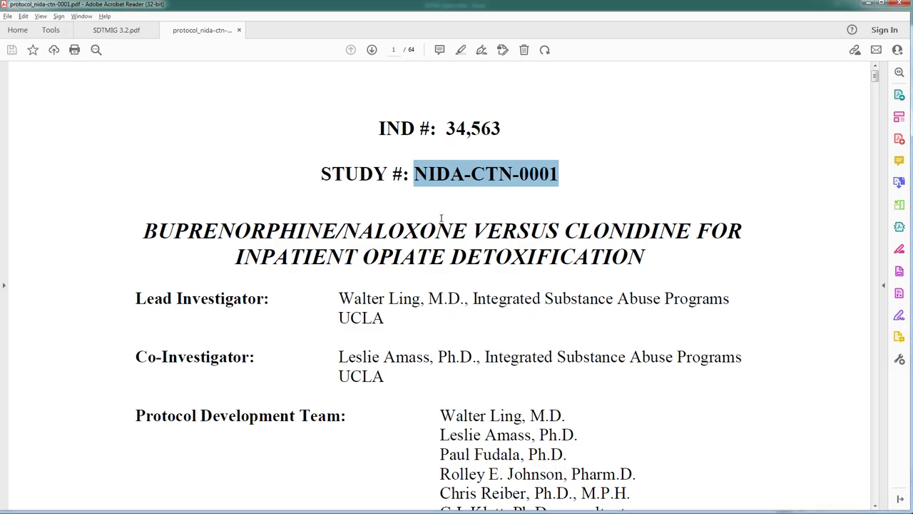
click(595, 193)
scroll(598, 193, down, 10)
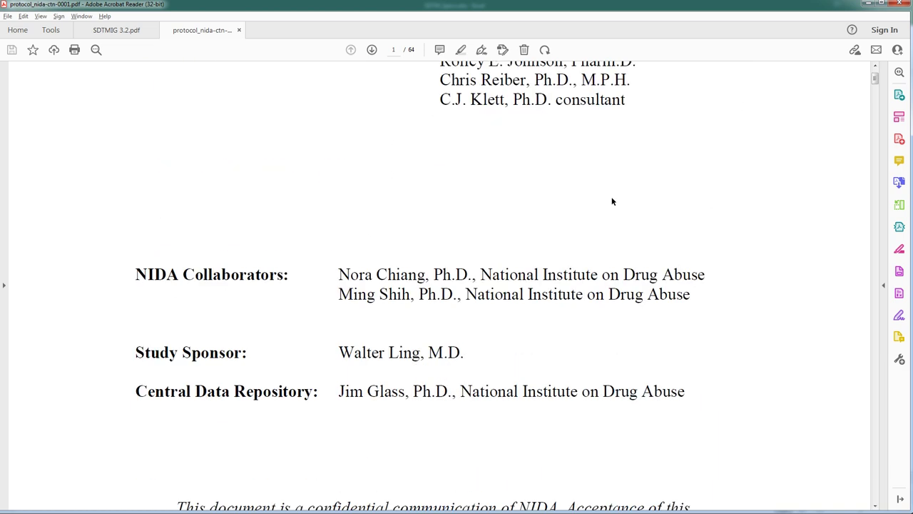
scroll(878, 108, down, 5)
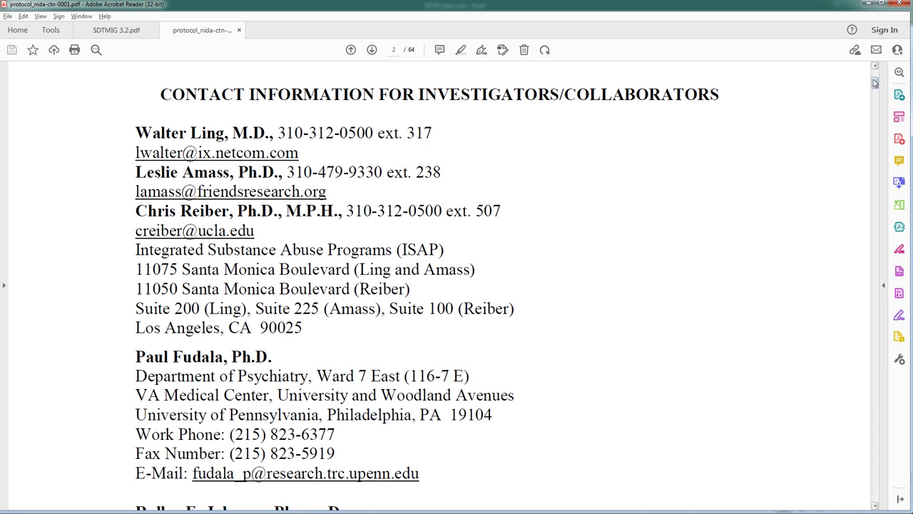
scroll(876, 86, up, 8)
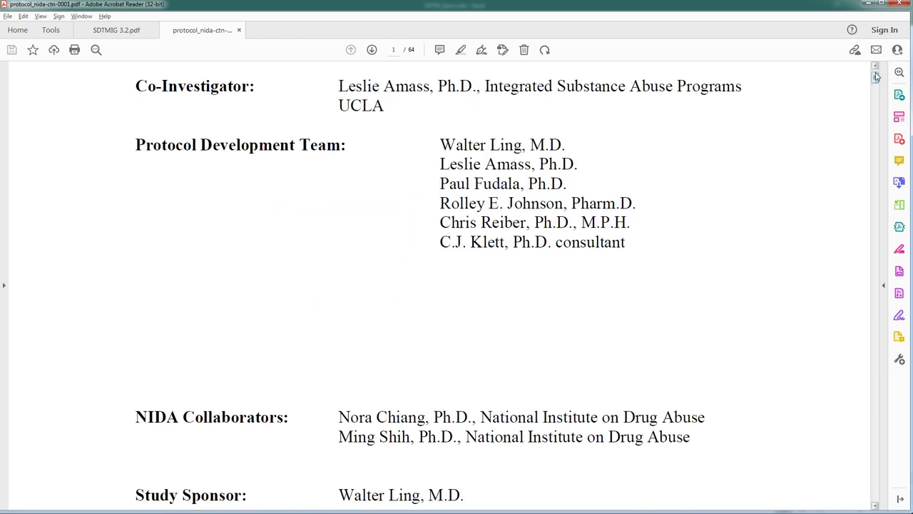
scroll(876, 91, down, 10)
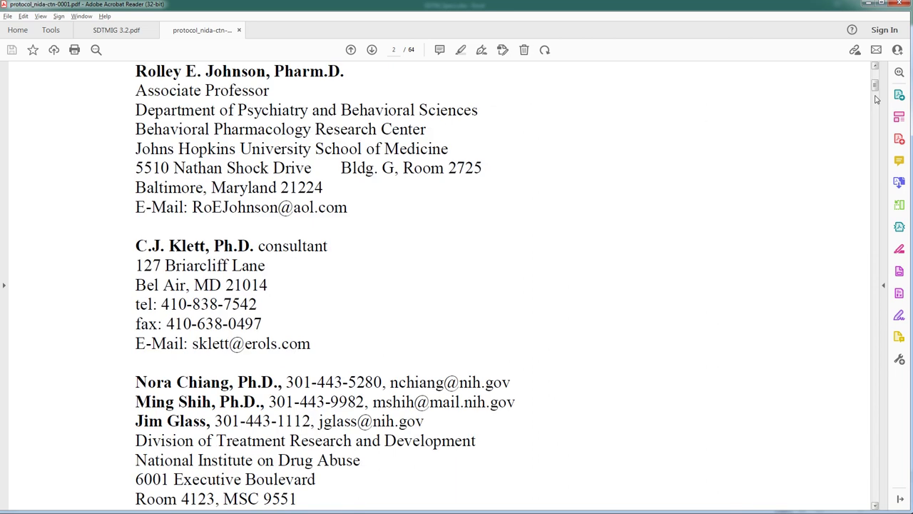
scroll(877, 99, down, 5)
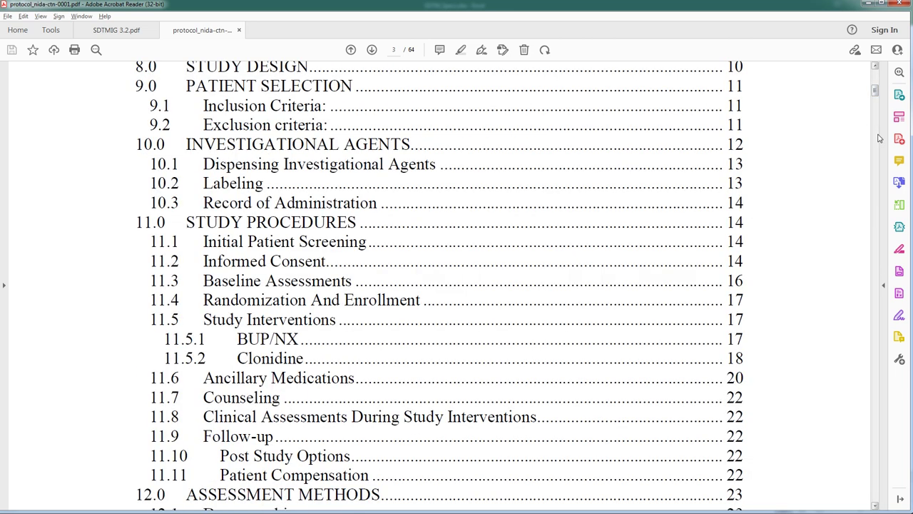
scroll(876, 135, down, 5)
scroll(876, 136, down, 15)
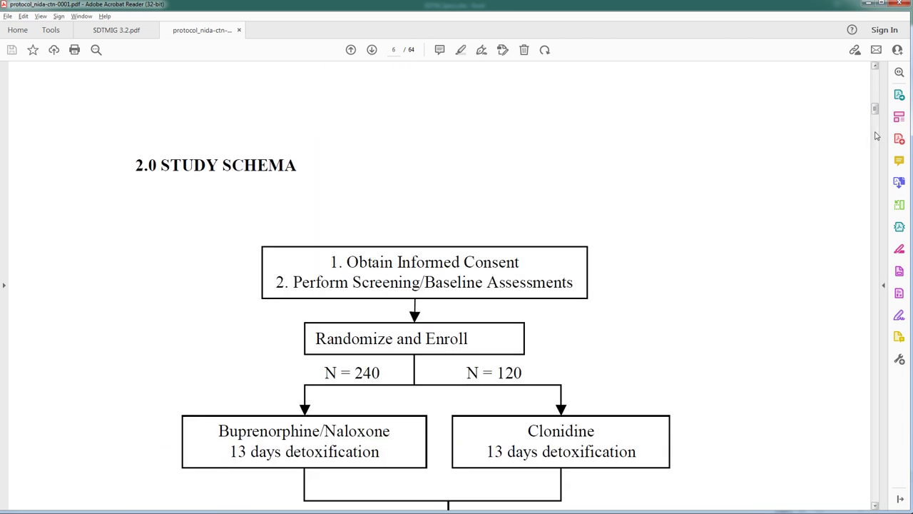
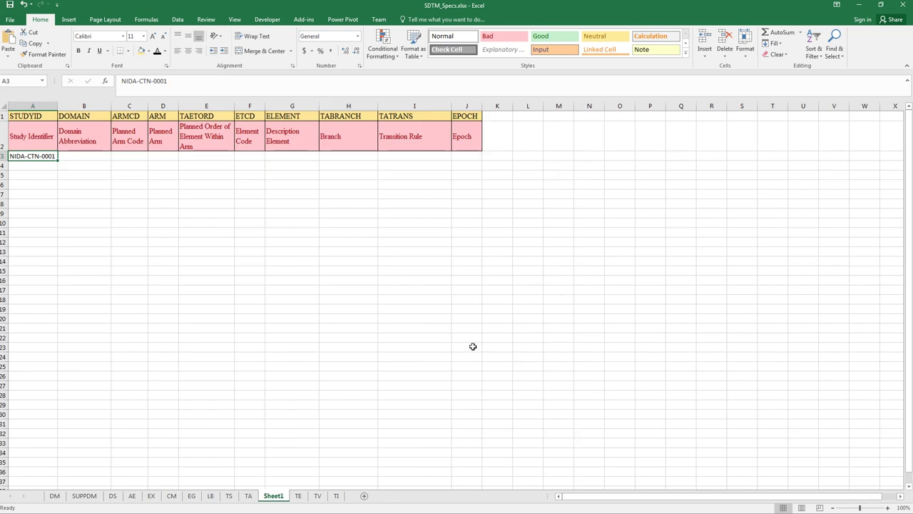
Step: Check the Origin entry for DOMAIN on the TA specification sheet and return to cell B3 of Sheet1
click(93, 157)
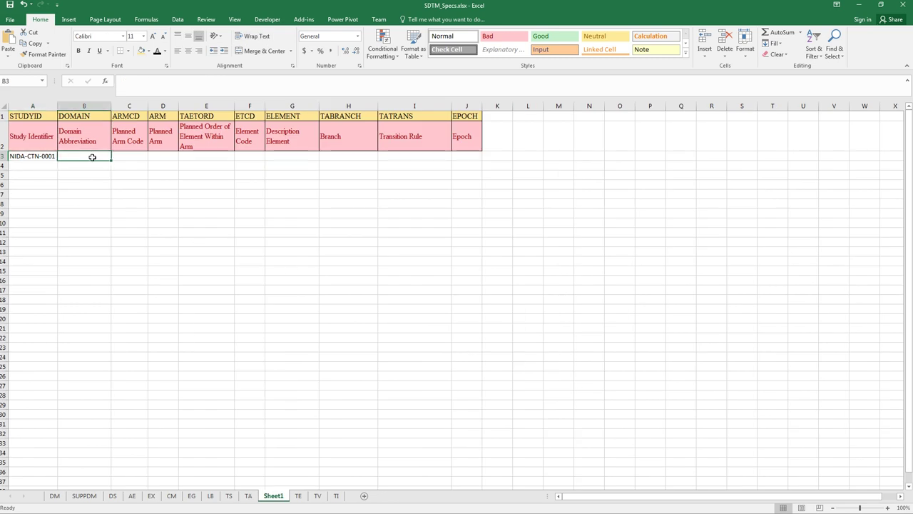
click(248, 496)
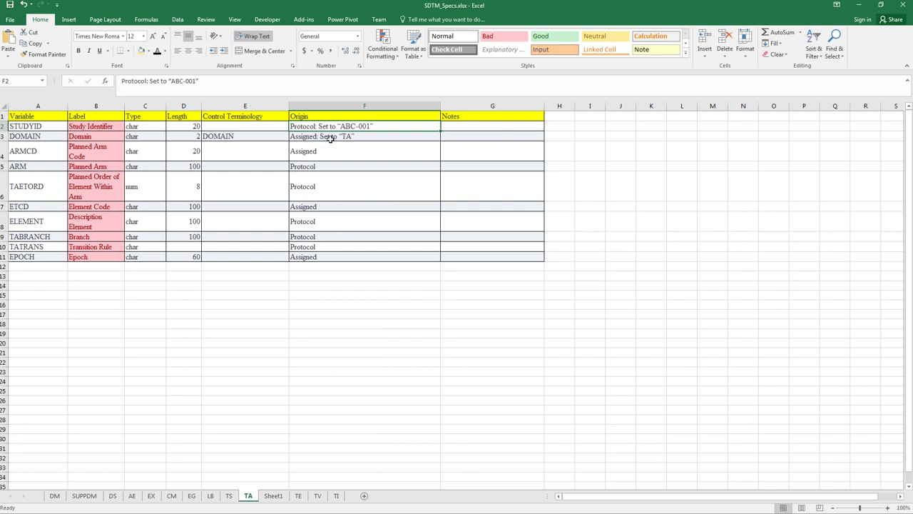
click(359, 137)
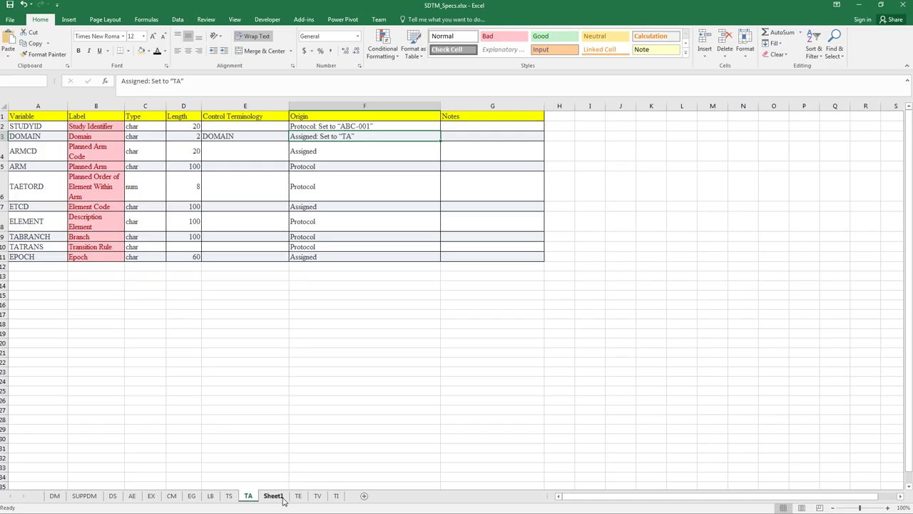
click(281, 498)
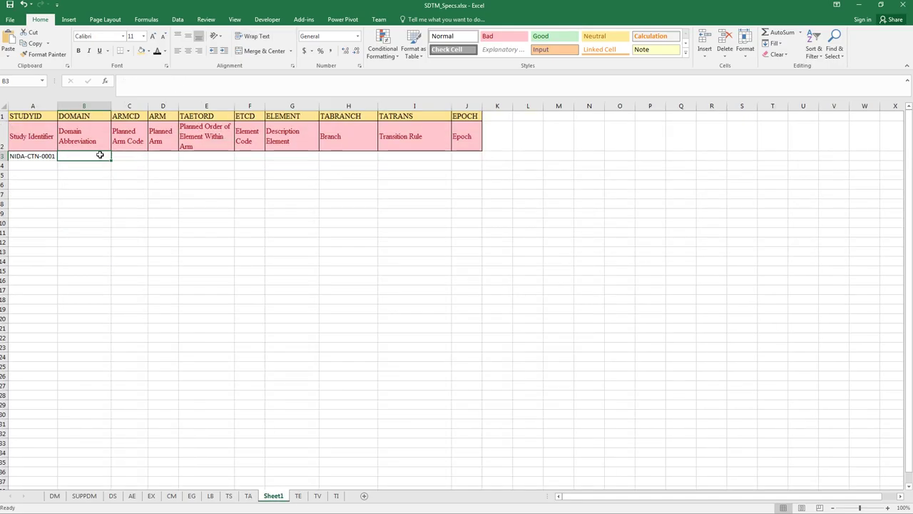
Step: Enter TA under DOMAIN in B3, check the protocol's study schema for the Buprenorphine/Naloxone arm, and enter BUPNX under ARMCD in C3
text(TA)
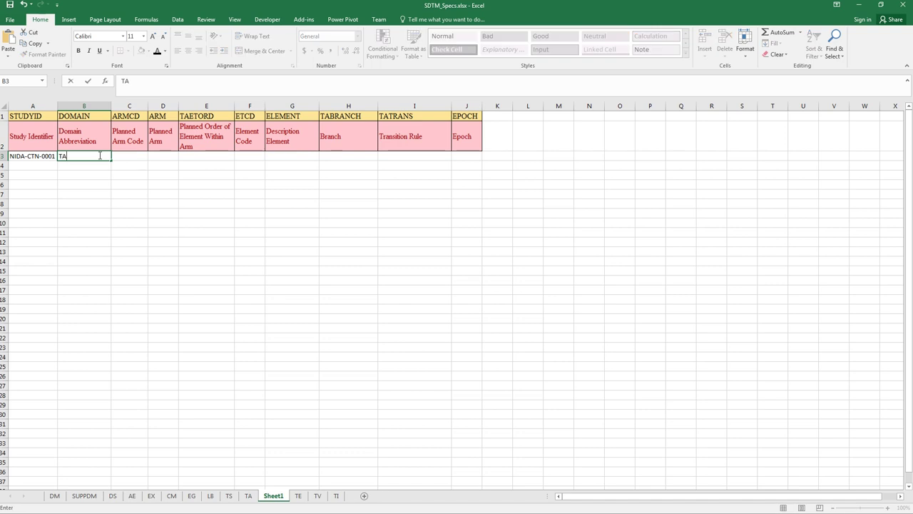
click(149, 212)
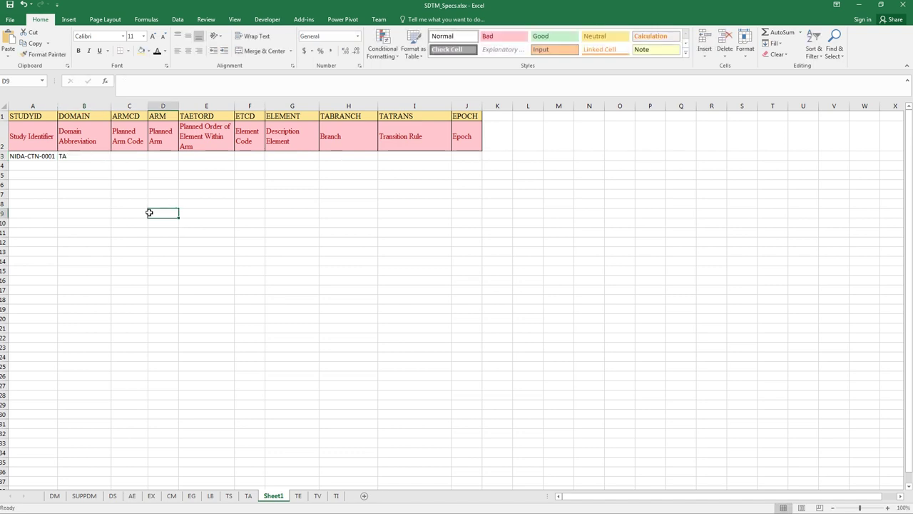
click(135, 158)
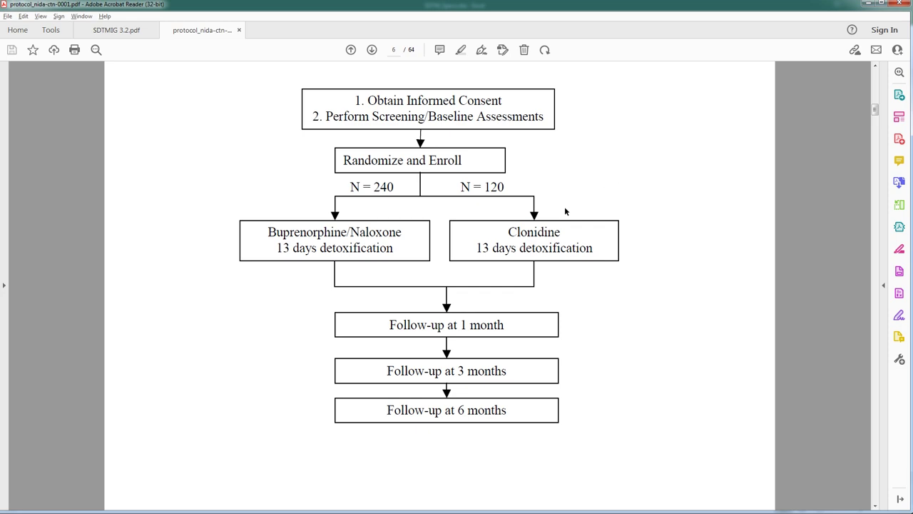
drag(268, 233, 290, 233)
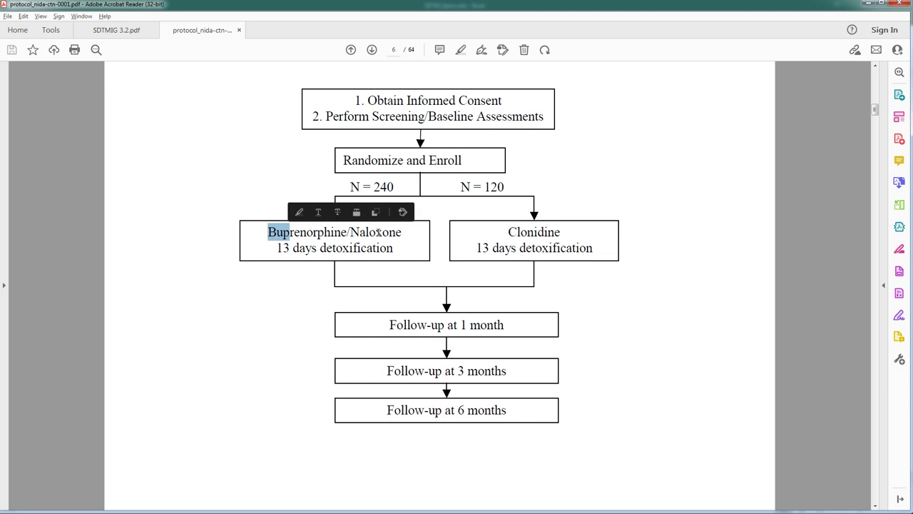
click(863, 6)
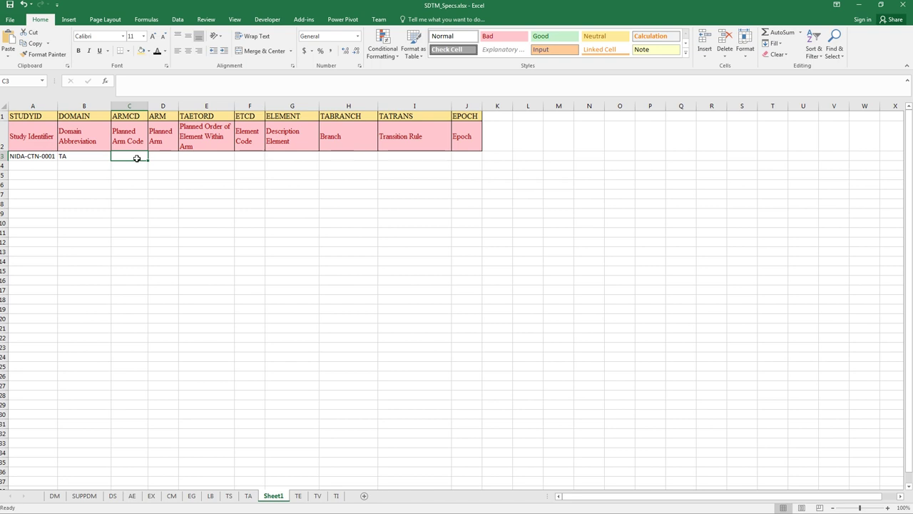
text(BUPNX)
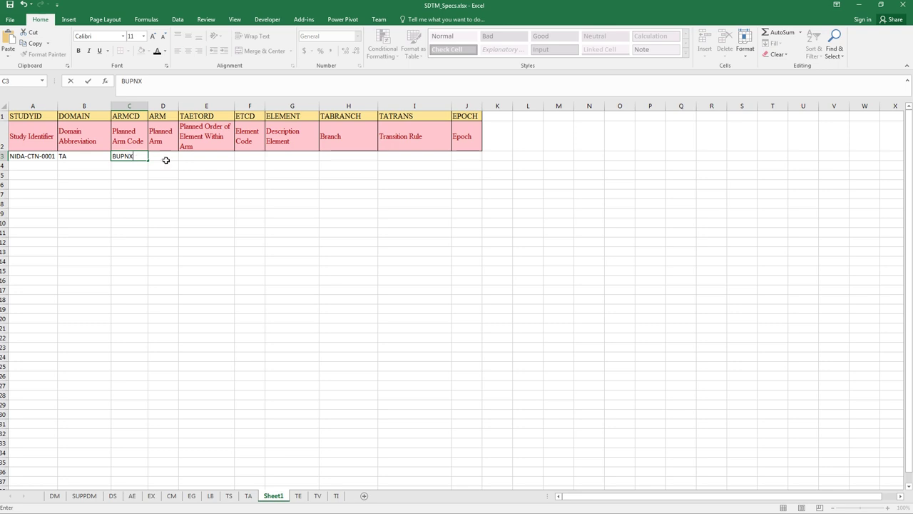
click(165, 157)
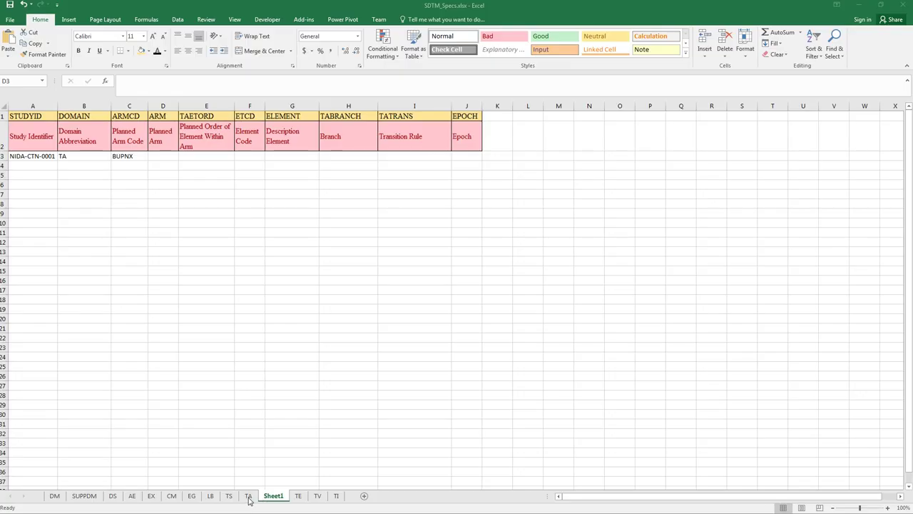
Step: Check the Origin entries for ARMCD and ARM on the TA specification sheet
click(249, 495)
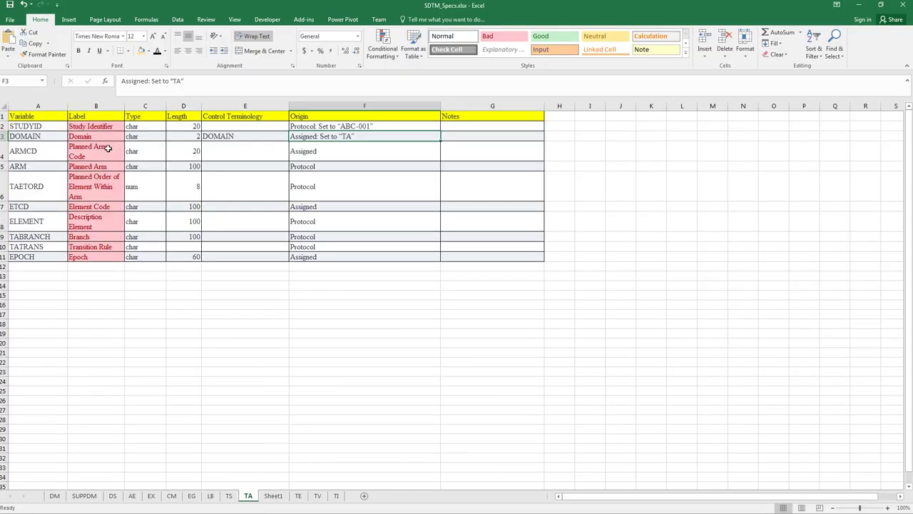
click(34, 154)
click(324, 157)
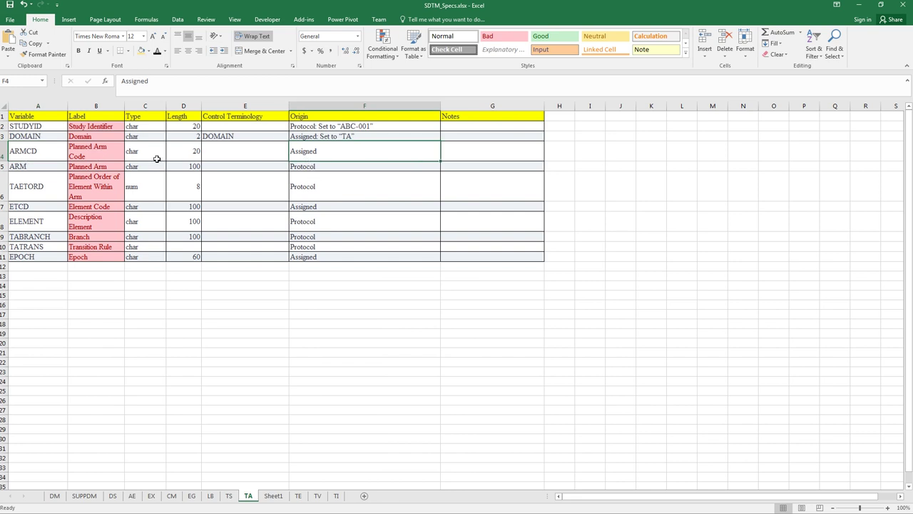
click(48, 166)
click(336, 168)
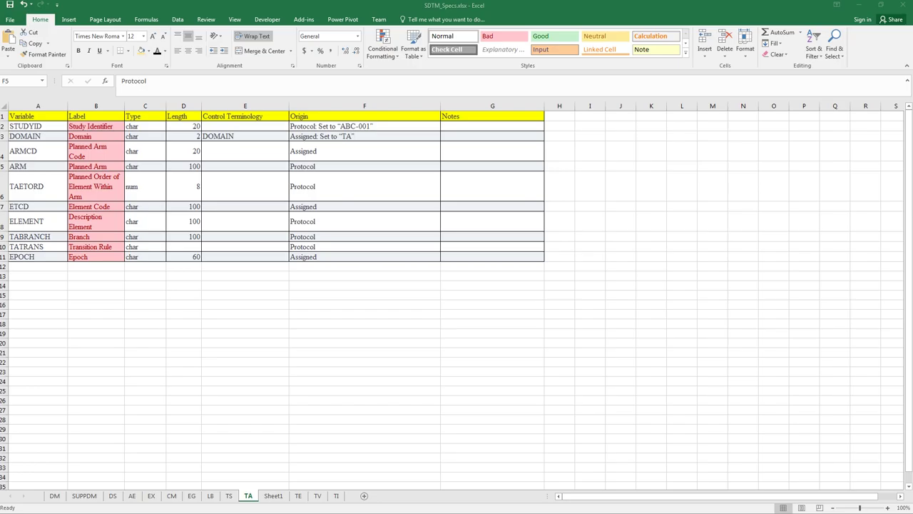
Step: Copy Buprenorphine/Naloxone from the protocol's study schema into ARM cell D3 of Sheet1 and fit column D to its contents
key(alt+Tab)
click(269, 234)
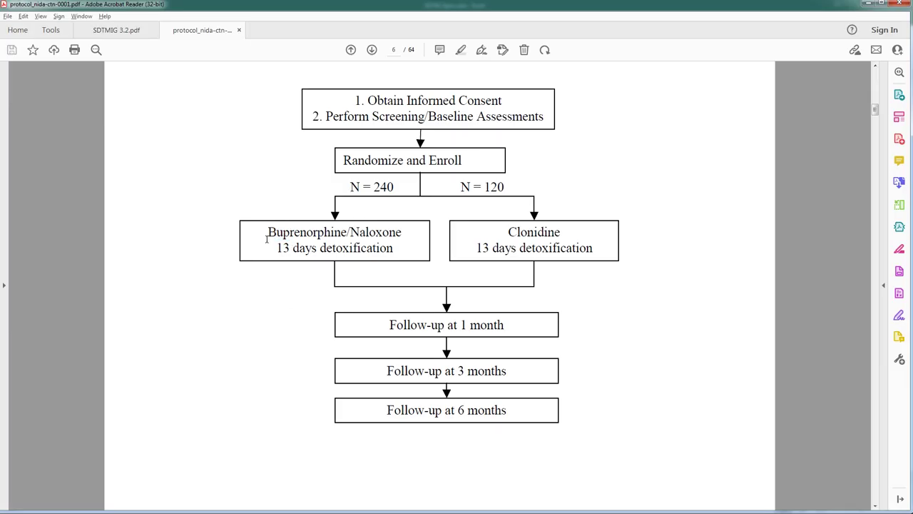
drag(269, 233, 410, 232)
key(ctrl+c)
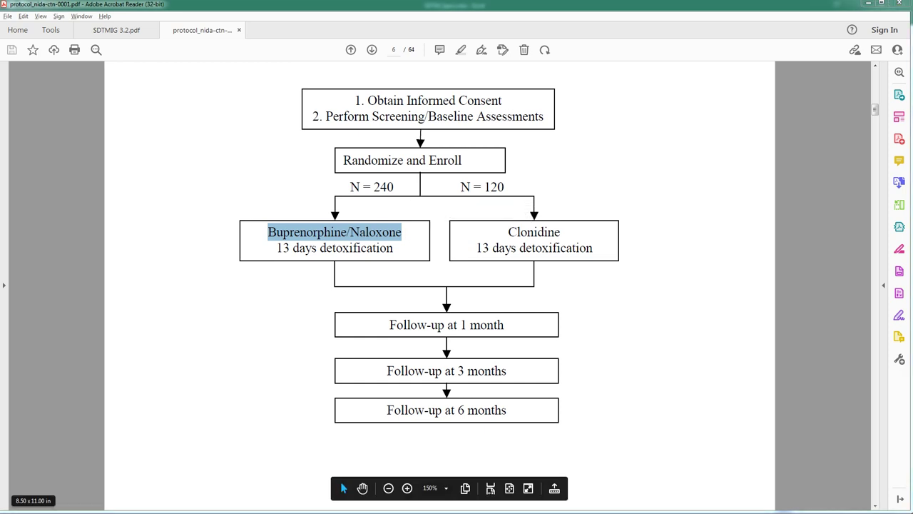
key(alt+Tab)
click(268, 497)
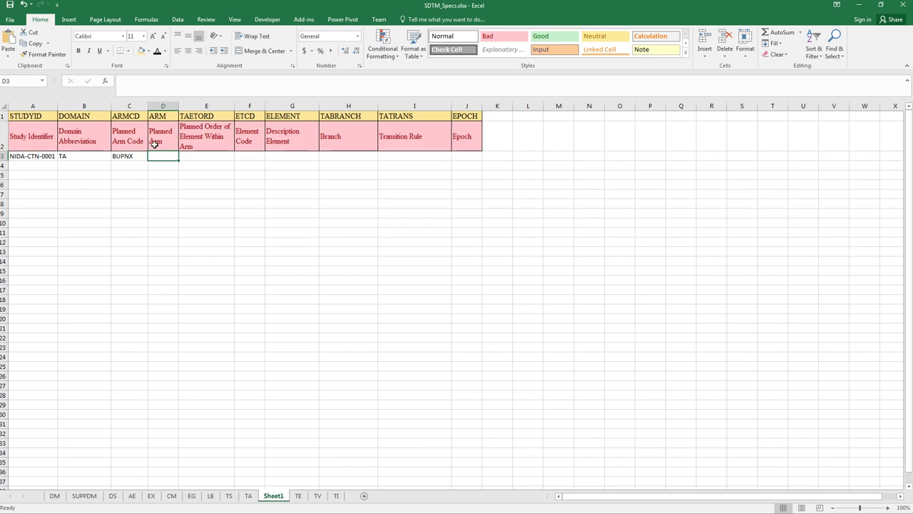
key(ctrl+v)
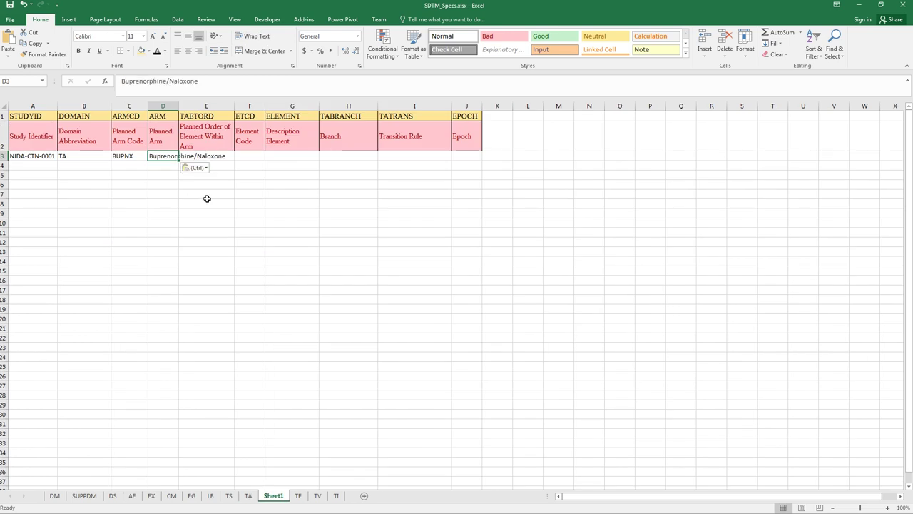
double_click(178, 106)
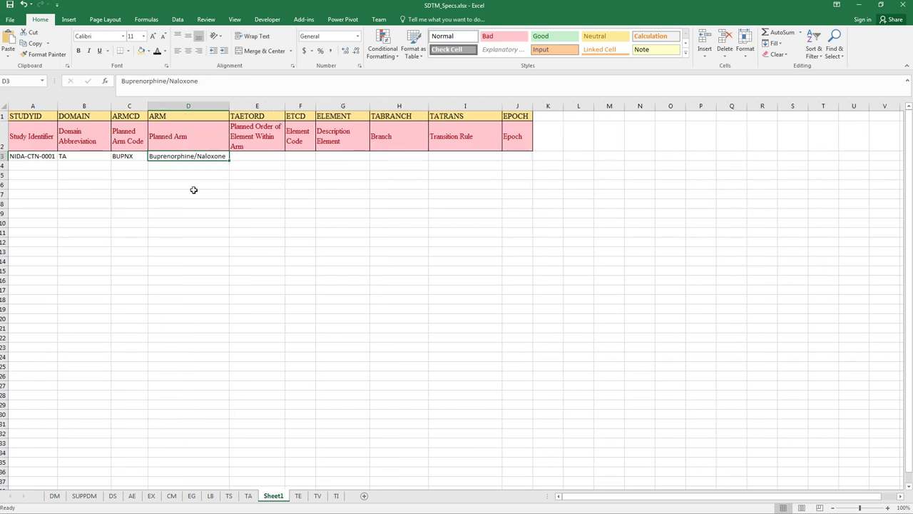
right_click(181, 156)
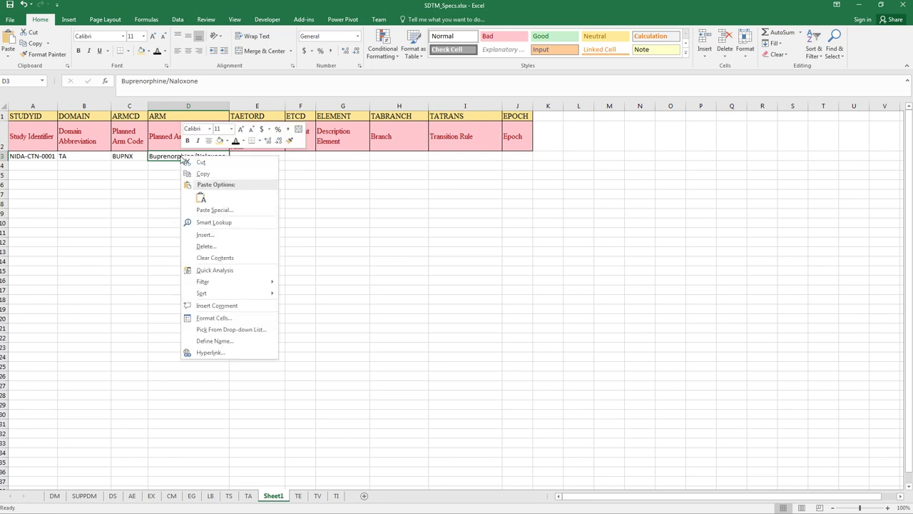
click(214, 319)
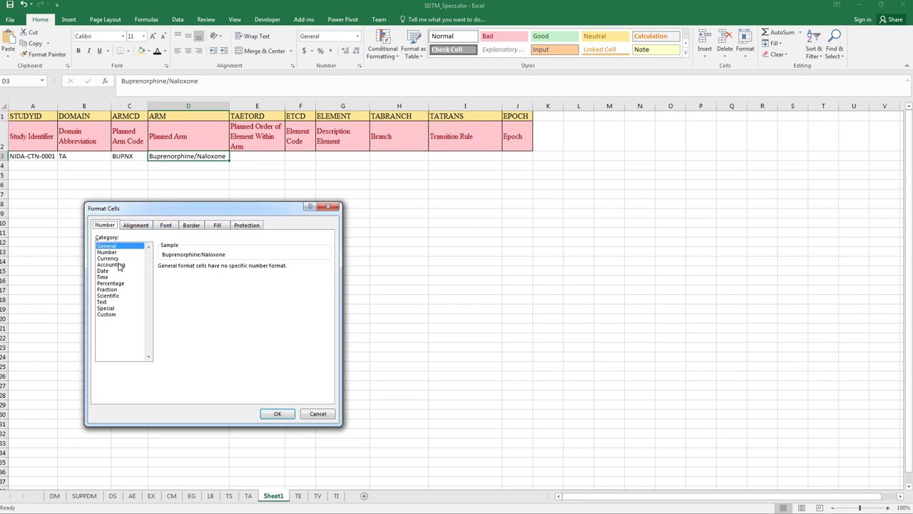
click(102, 302)
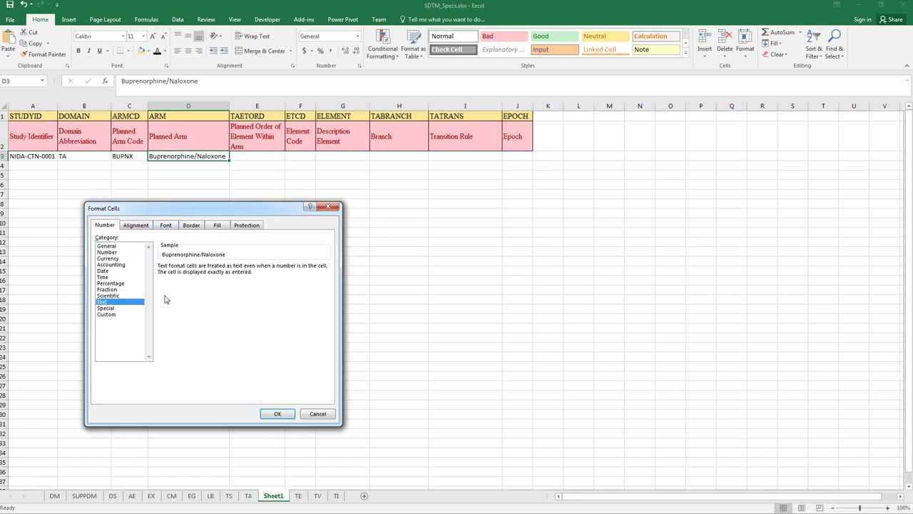
click(135, 226)
click(337, 211)
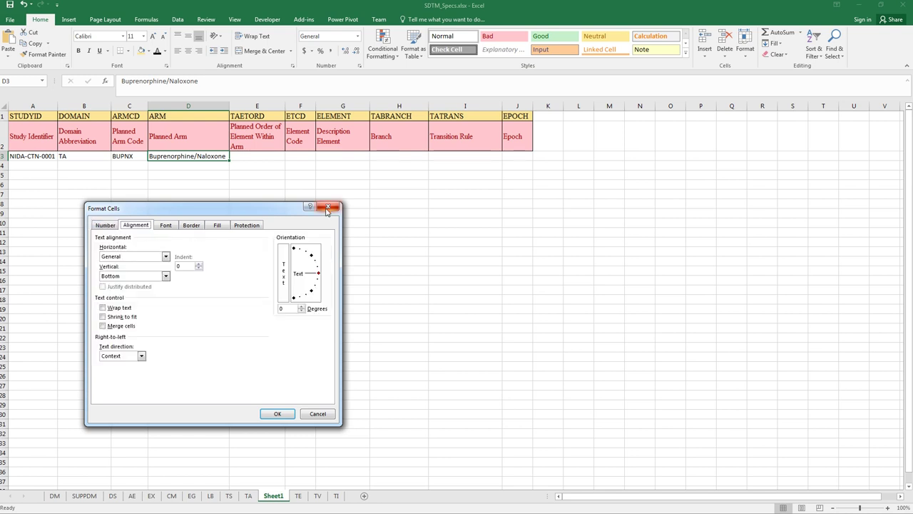
click(453, 214)
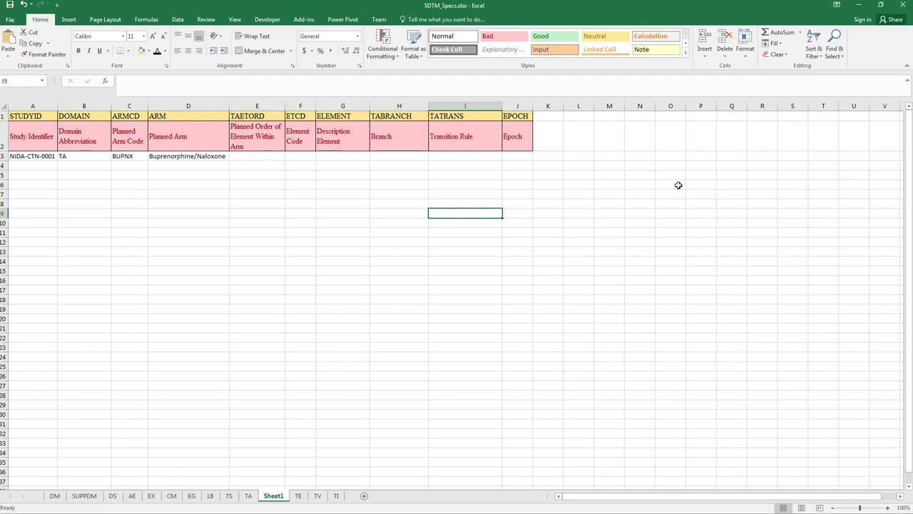
click(176, 157)
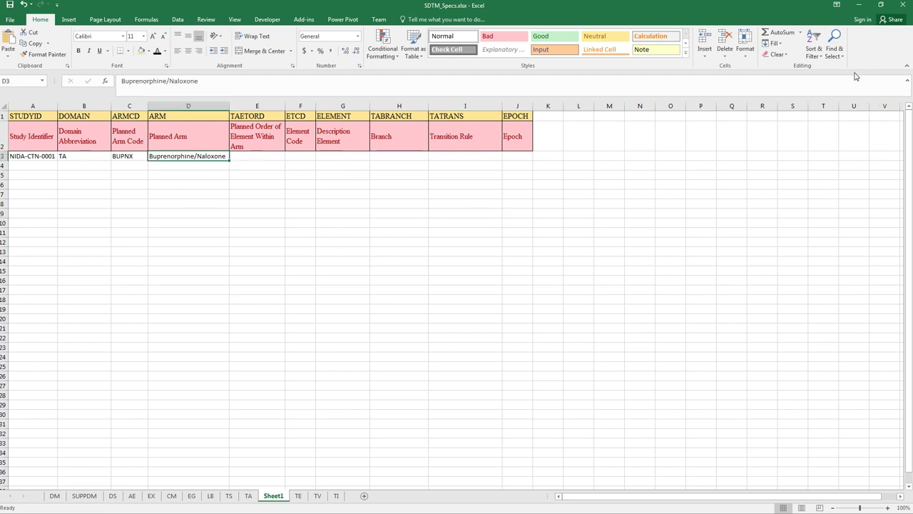
click(779, 43)
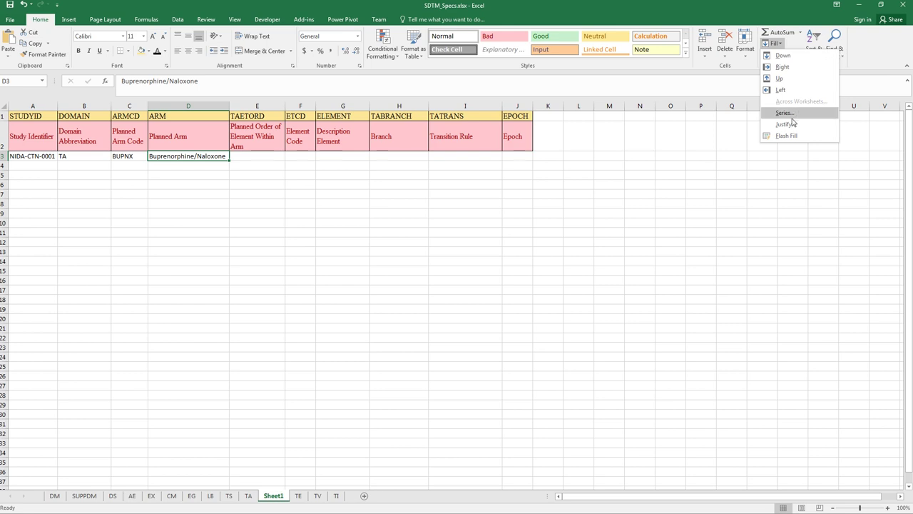
click(785, 124)
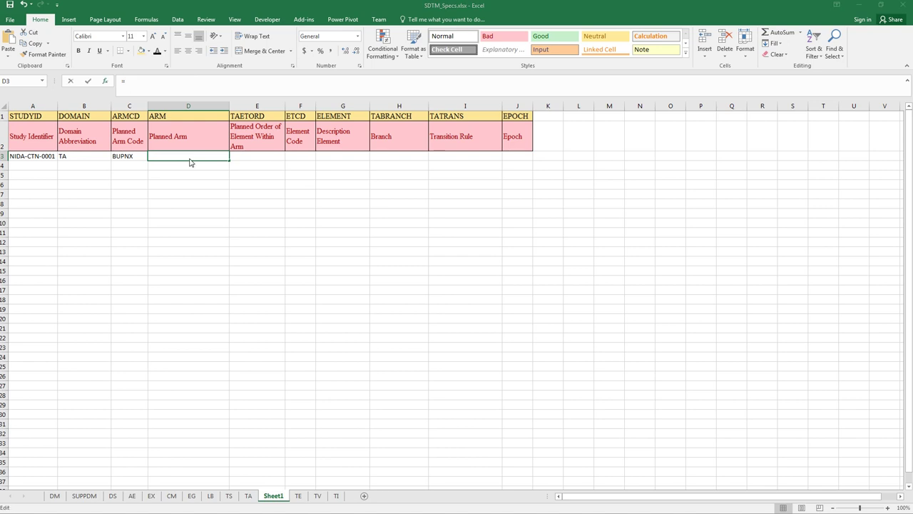
key(shift+F3)
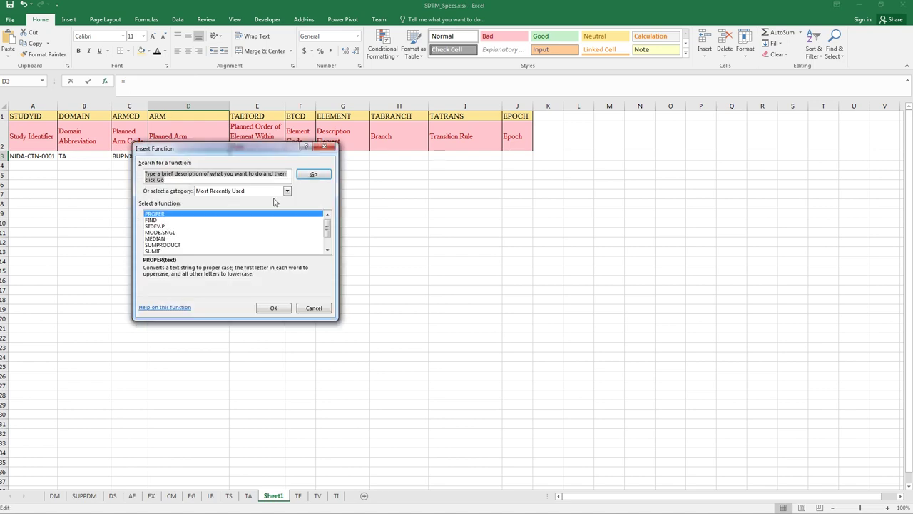
click(325, 147)
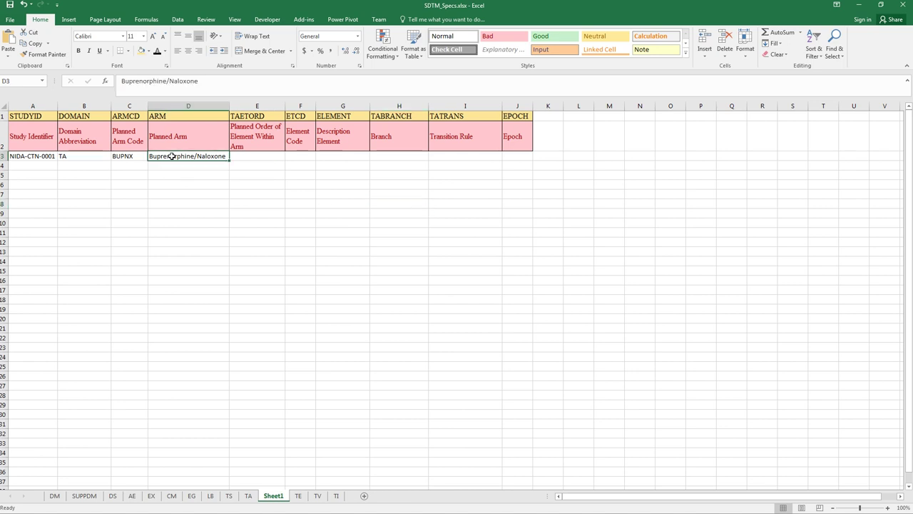
key(shift+F2)
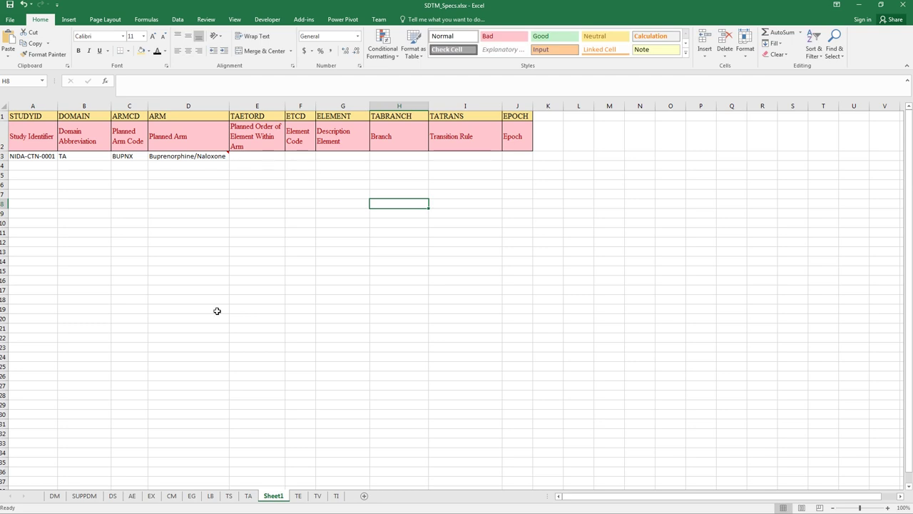
click(160, 156)
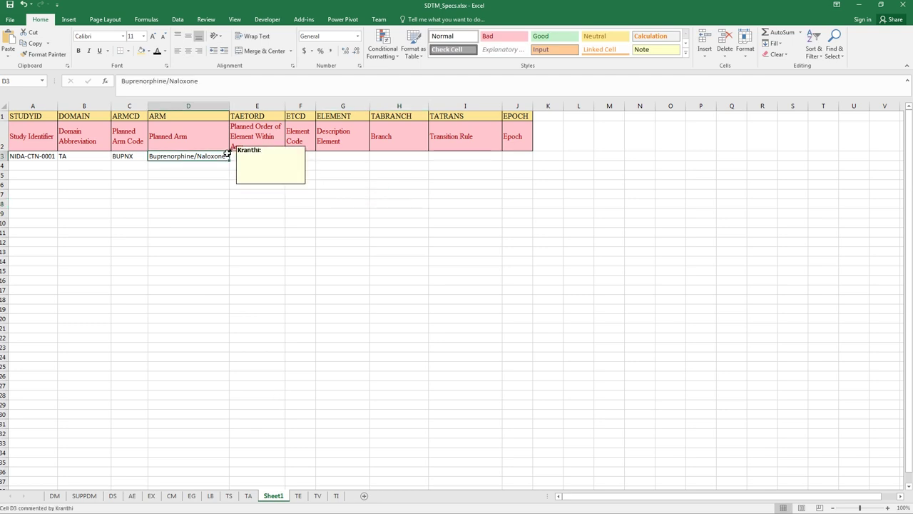
click(228, 211)
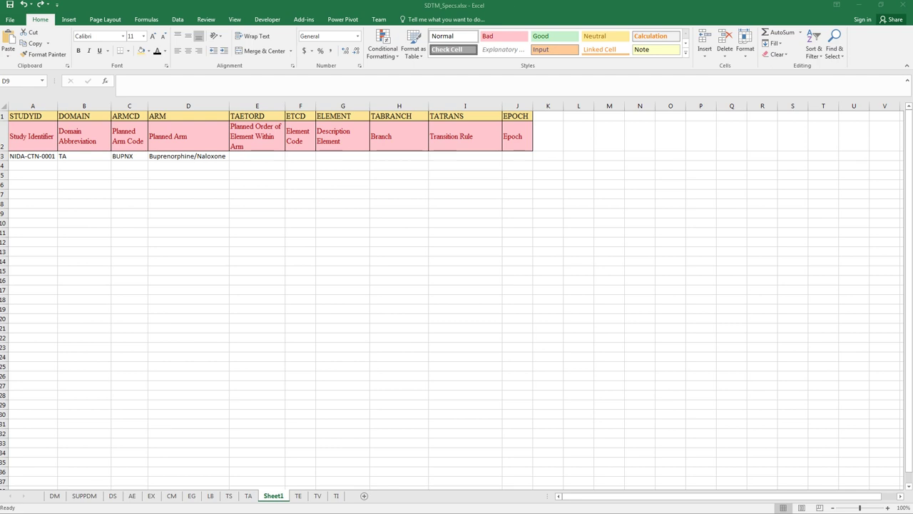
key(alt+Tab)
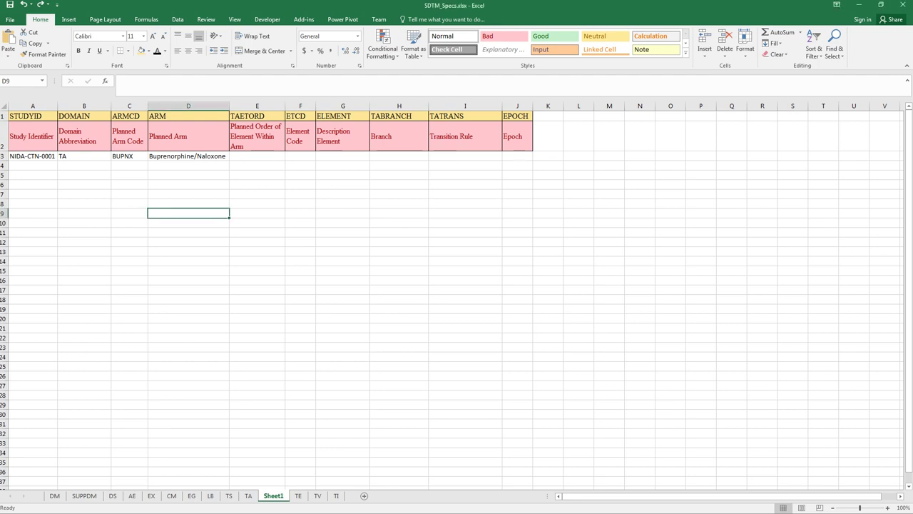
key(alt+Tab)
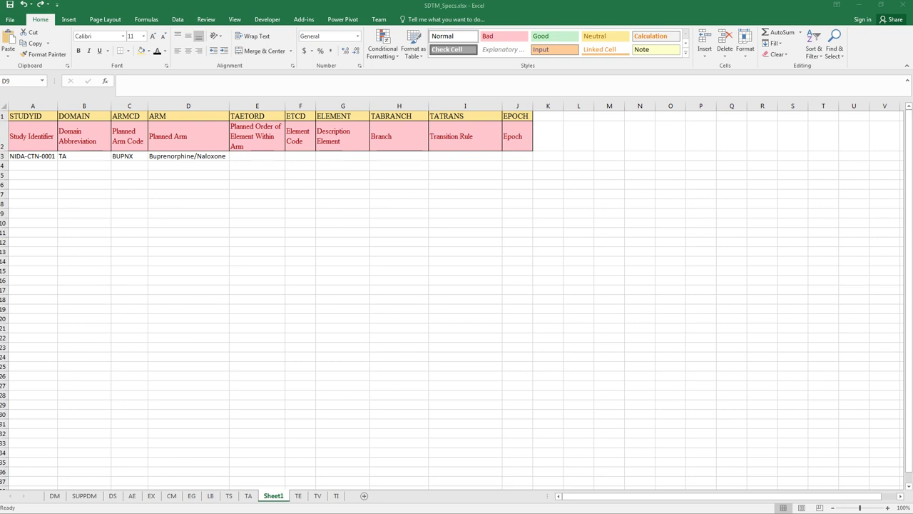
Step: Try to convert the arm name in D3 to uppercase with the formula =Upper(Buprenorphine/Naloxone)
click(172, 153)
double_click(172, 153)
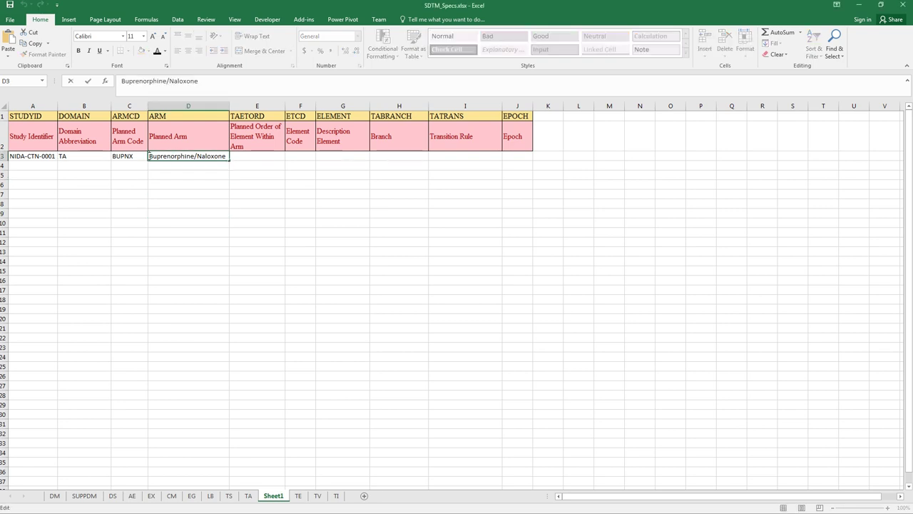
click(150, 156)
text(()
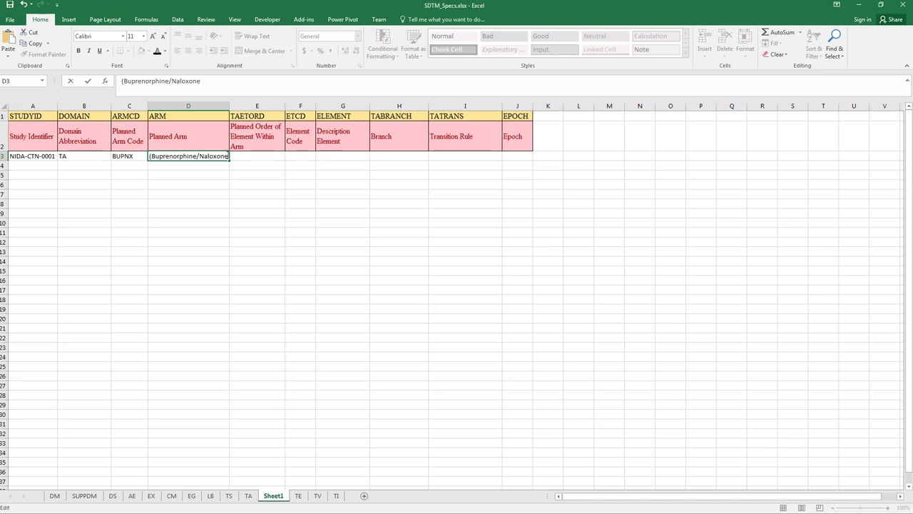
key(BackSpace)
click(122, 80)
text(Upper)
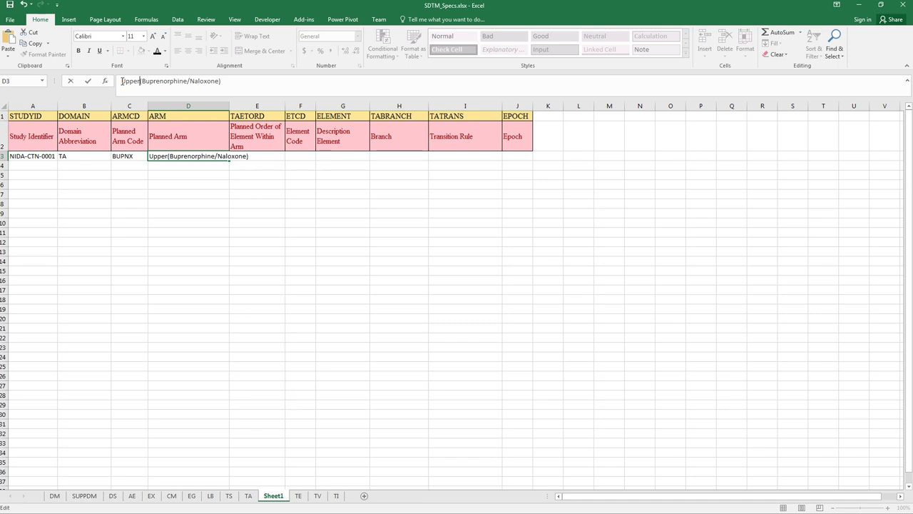
text(=)
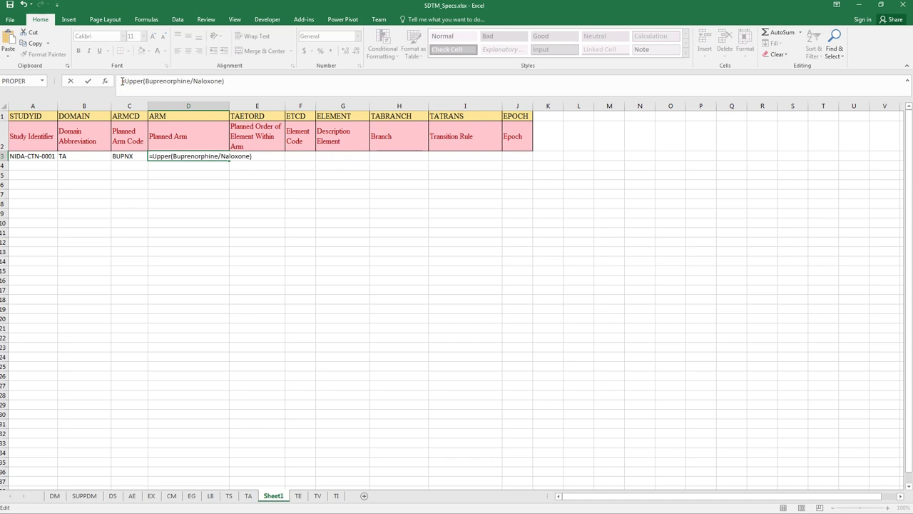
key(Return)
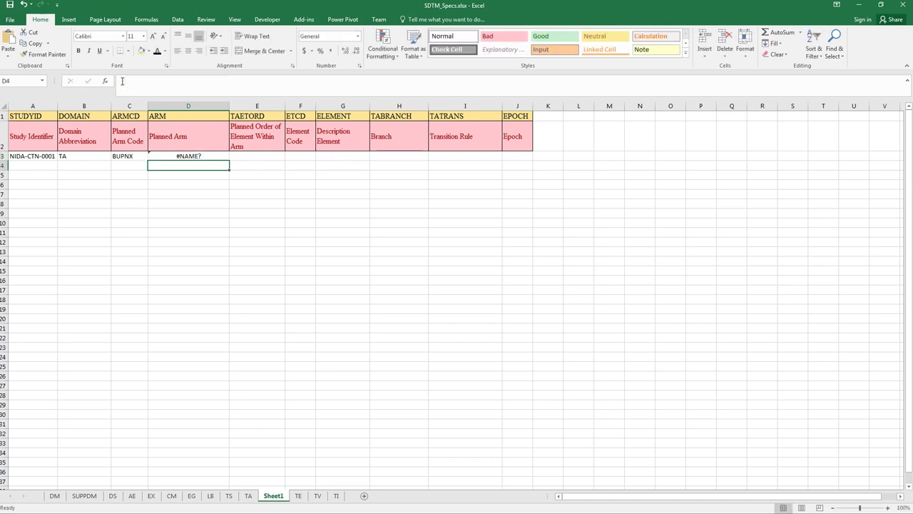
Step: Try the UPPER formula in ARM cell D3 with a space instead of the slash between Buprenorphine and Naloxone
click(201, 156)
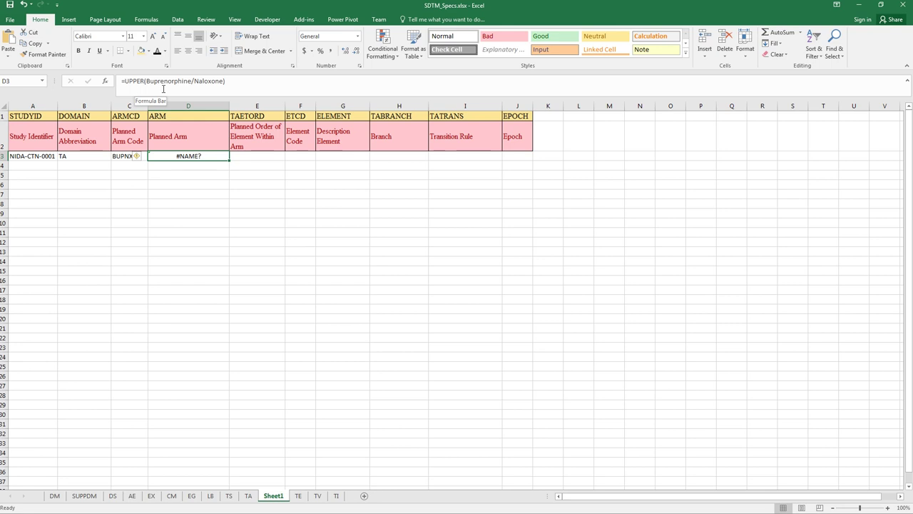
click(195, 81)
key(BackSpace)
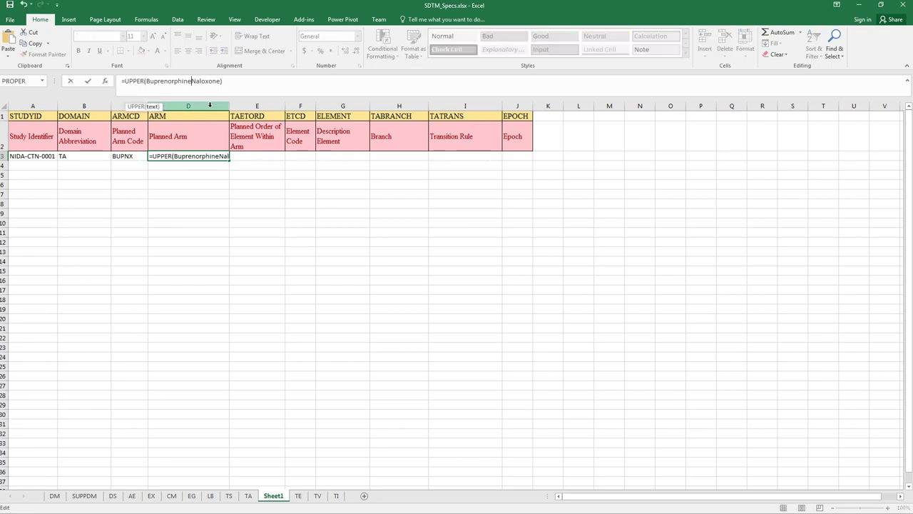
key(Return)
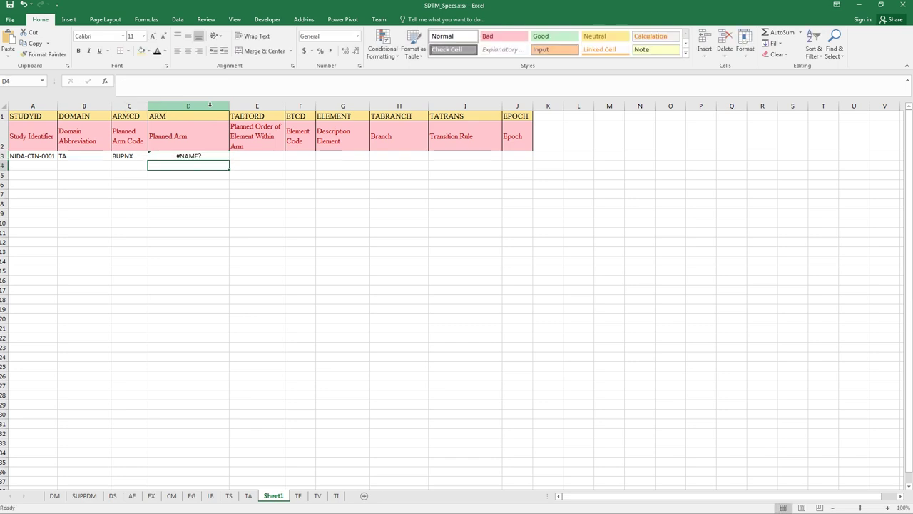
Step: Put the slash back after Buprenorphine in D3's UPPER formula and copy the whole formula
click(198, 156)
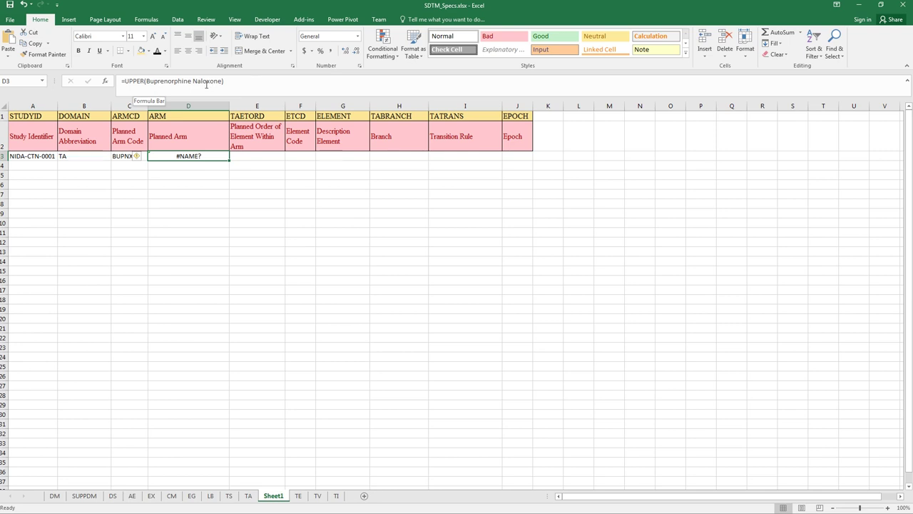
click(191, 81)
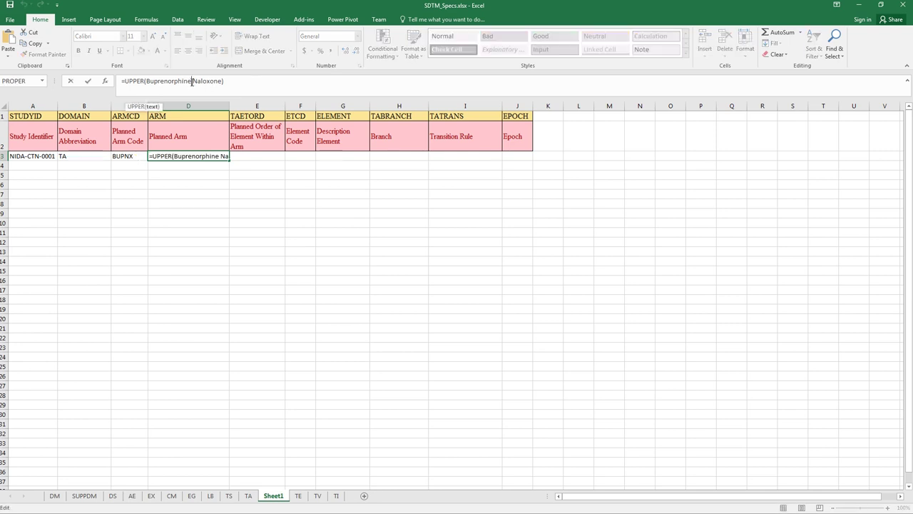
text(/)
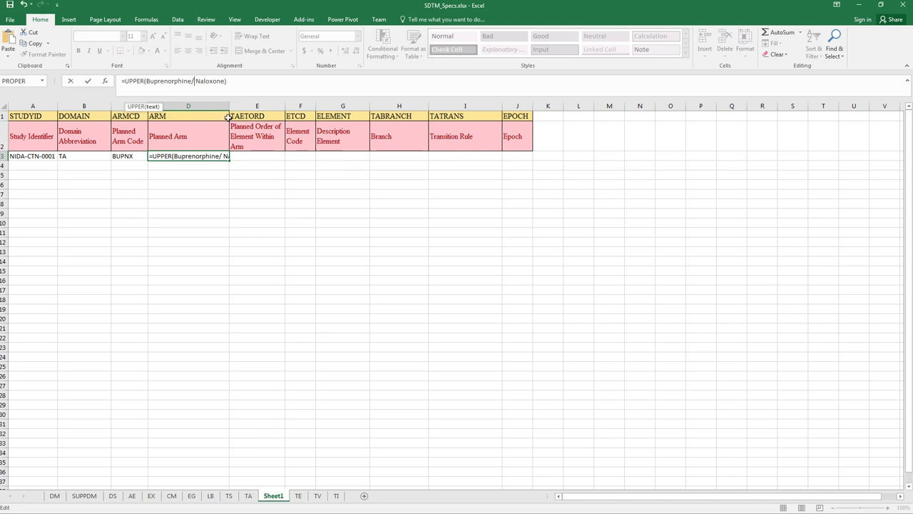
drag(228, 81, 117, 82)
key(ctrl+c)
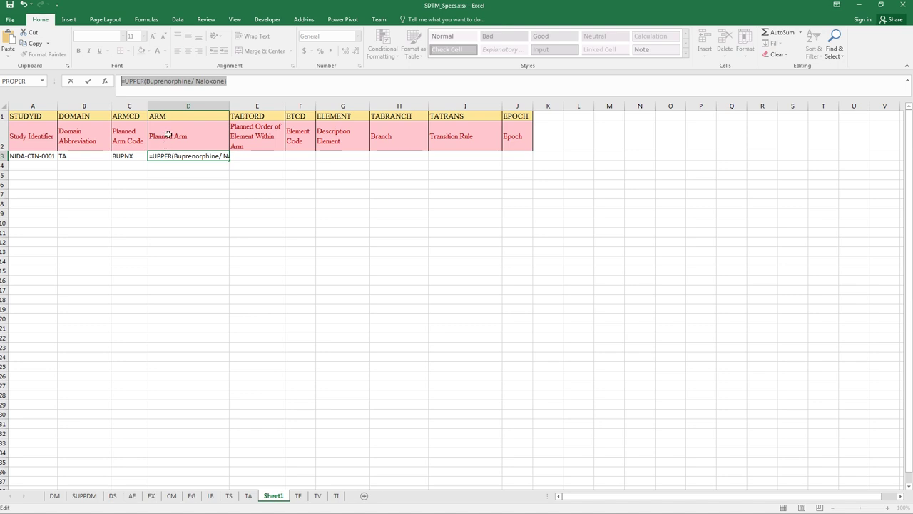
text(=)
click(305, 223)
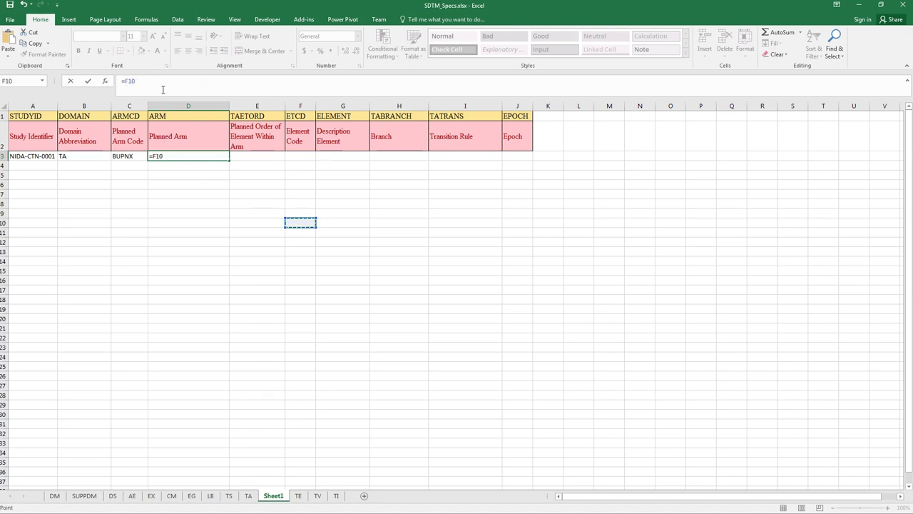
click(181, 147)
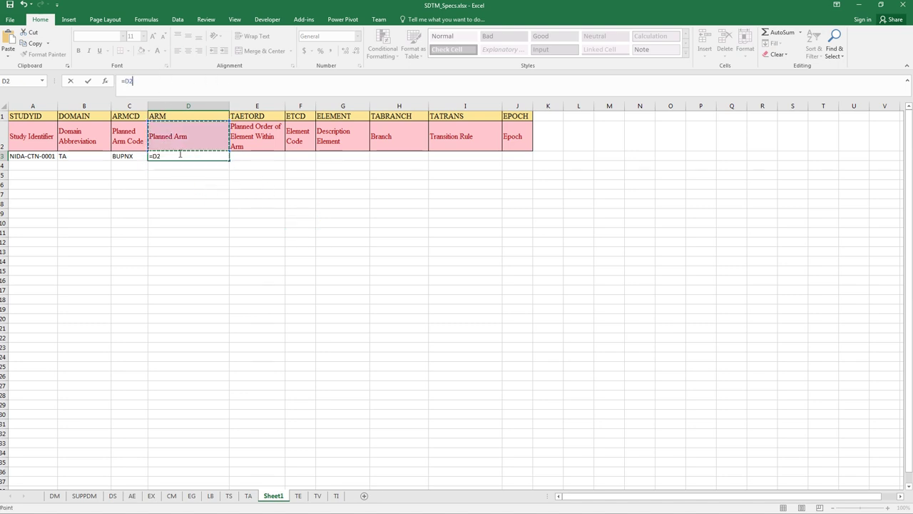
drag(181, 154, 149, 154)
key(ctrl+v)
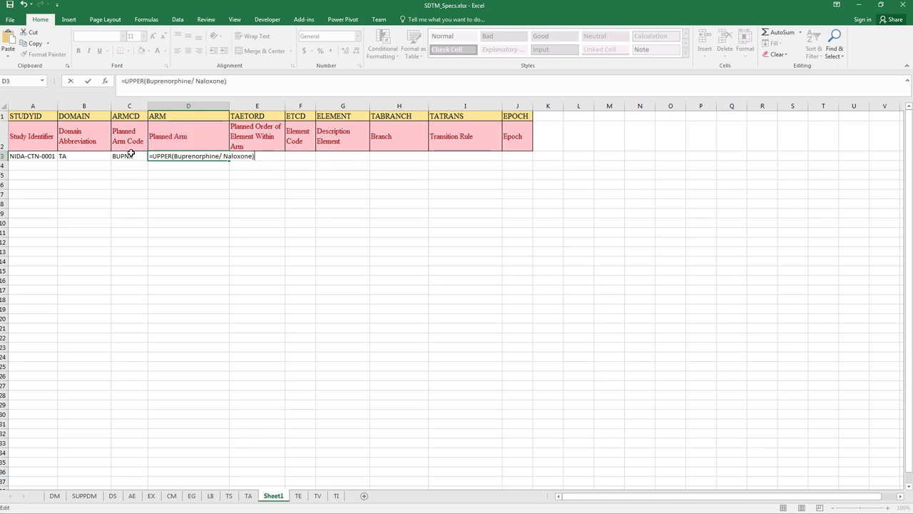
Step: Strip =UPPER from D3 so it holds the arm name as plain text, and widen column D slightly
drag(146, 80, 122, 81)
key(BackSpace)
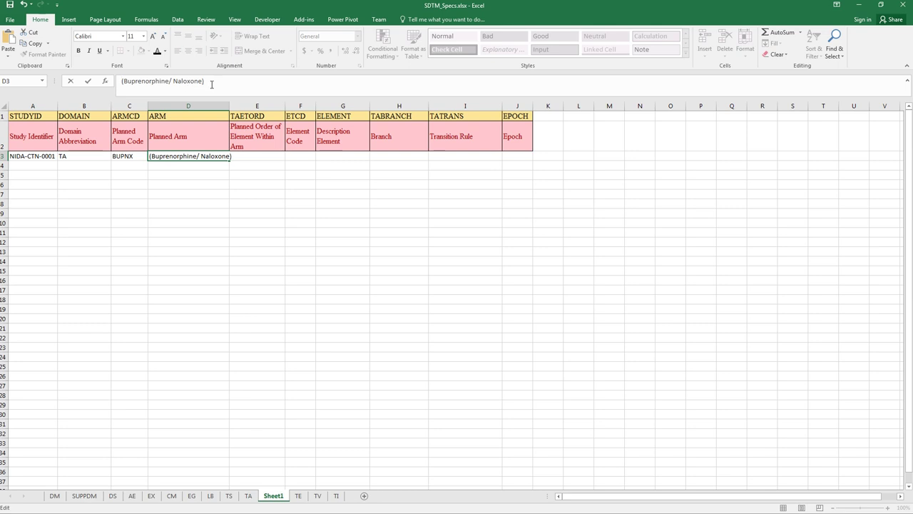
click(338, 243)
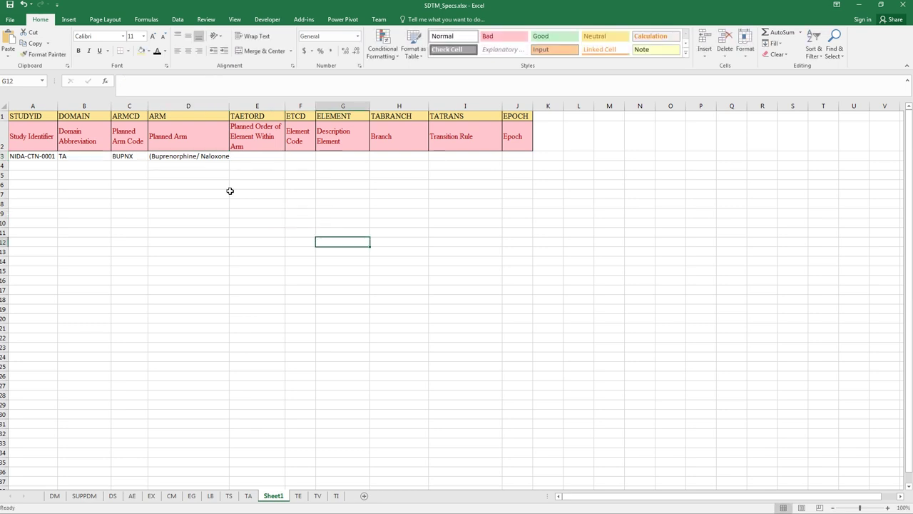
click(258, 156)
drag(224, 100, 233, 100)
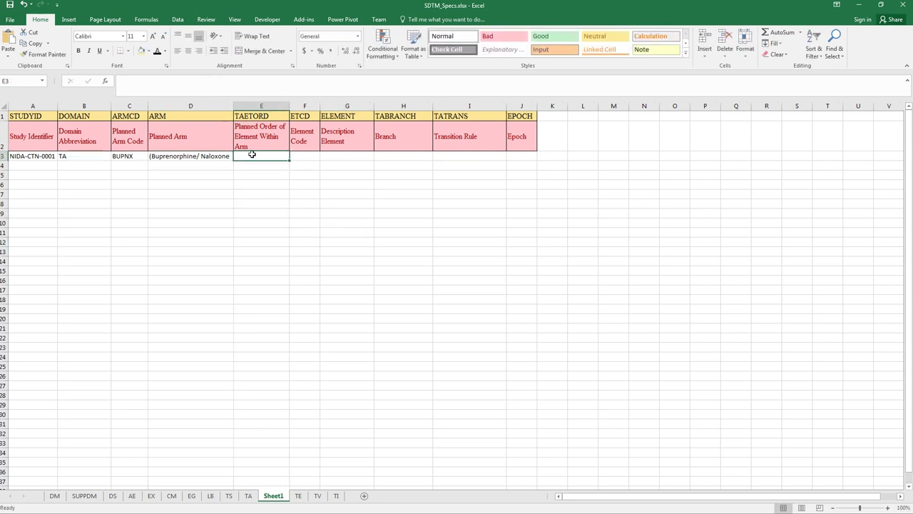
Step: Enter the formula =UPPER(D3) in E3 to produce the uppercase arm name, and fit column E to its contents
key(ctrl+v)
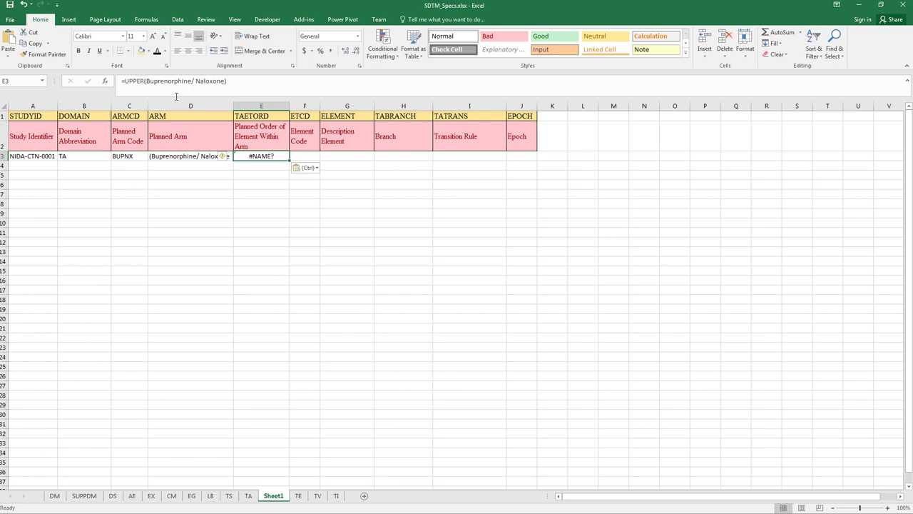
drag(147, 81, 223, 81)
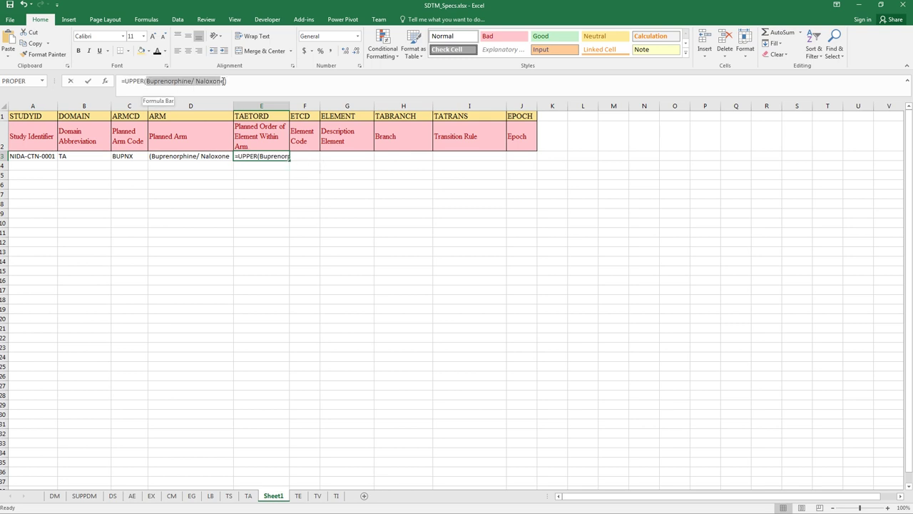
key(BackSpace)
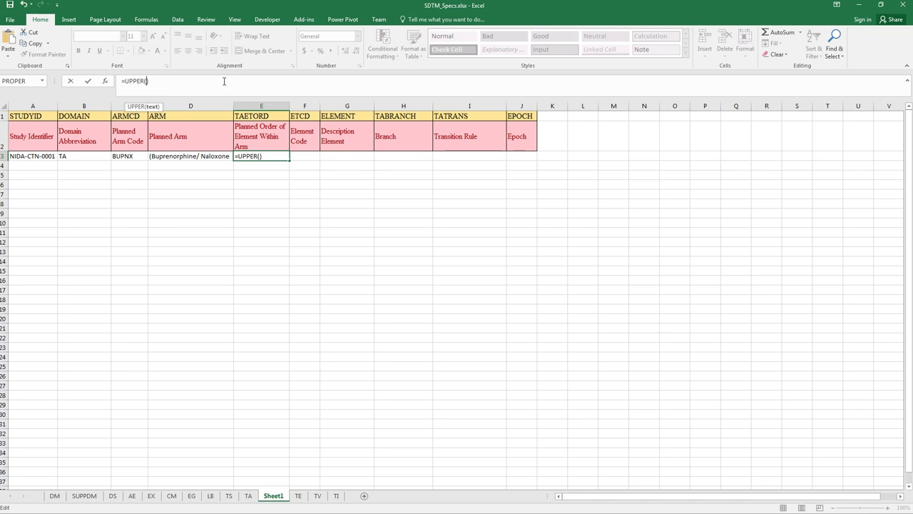
text(D)
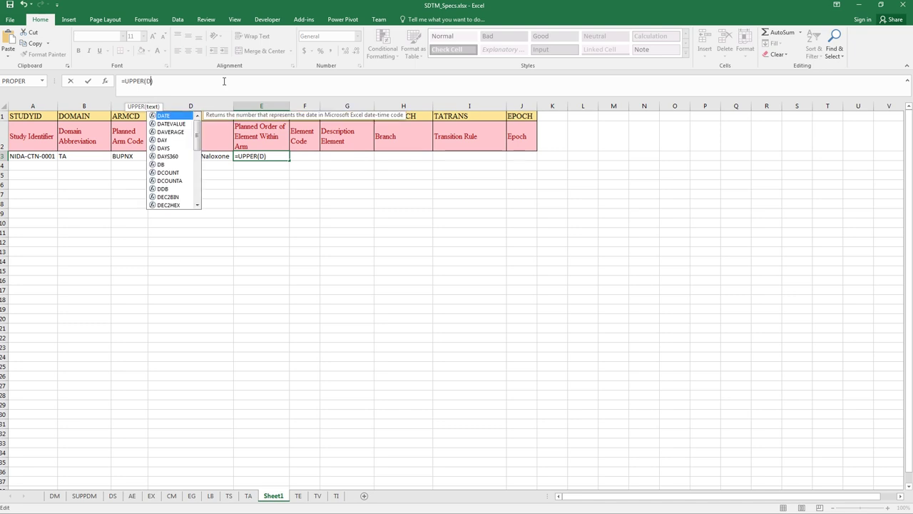
text(3)
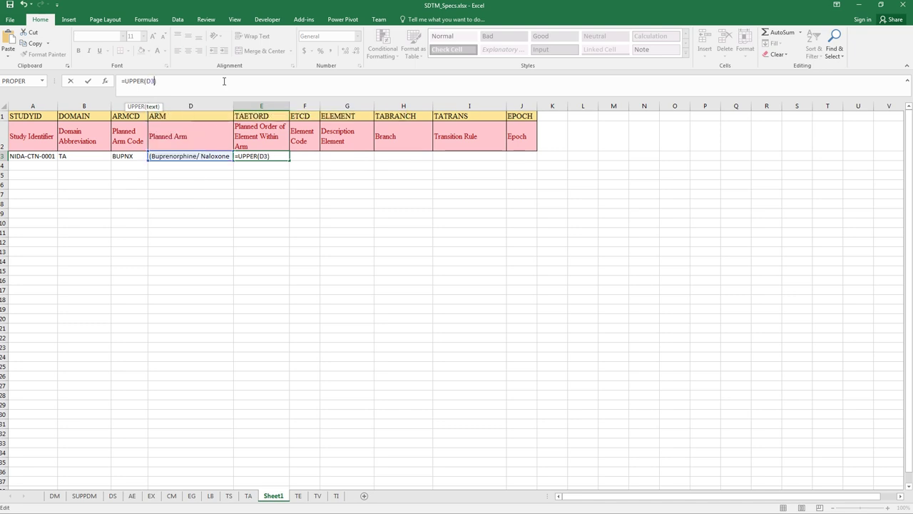
key(Return)
click(458, 291)
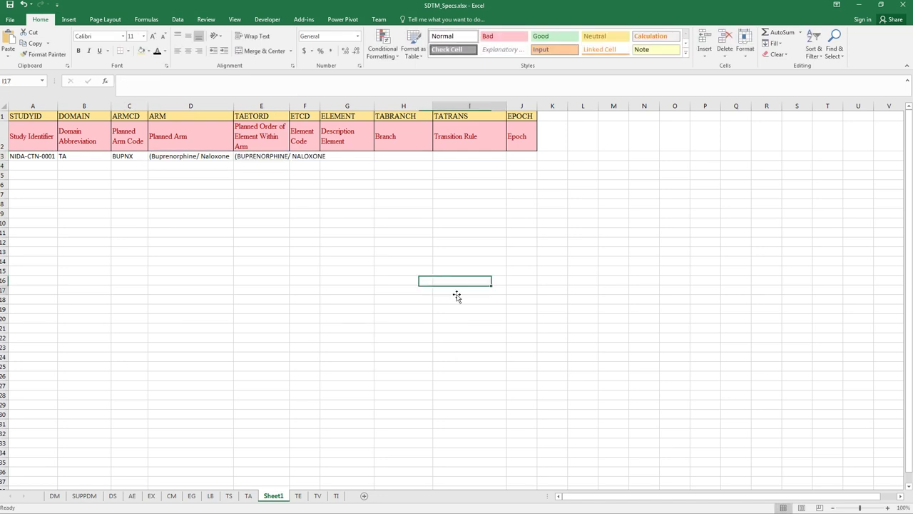
double_click(289, 102)
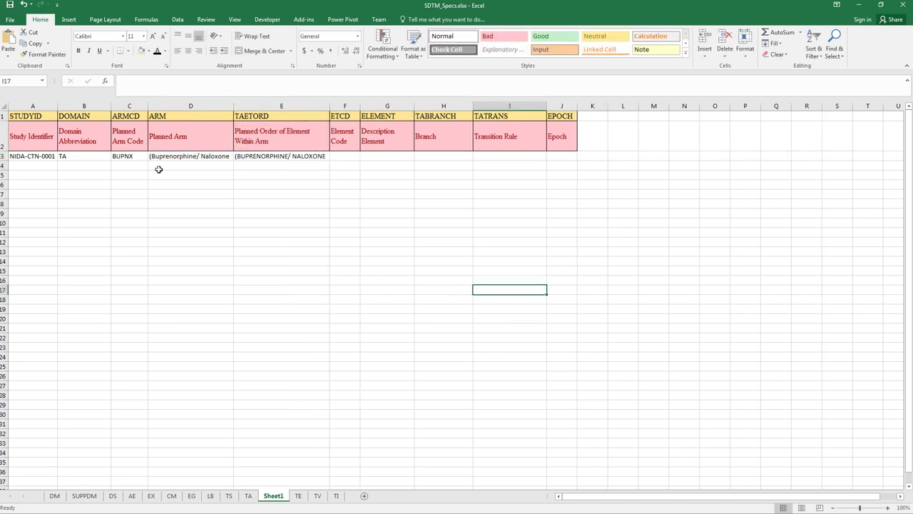
Step: Try clearing the original arm name from D3, and undo the deletion
click(188, 156)
key(Delete)
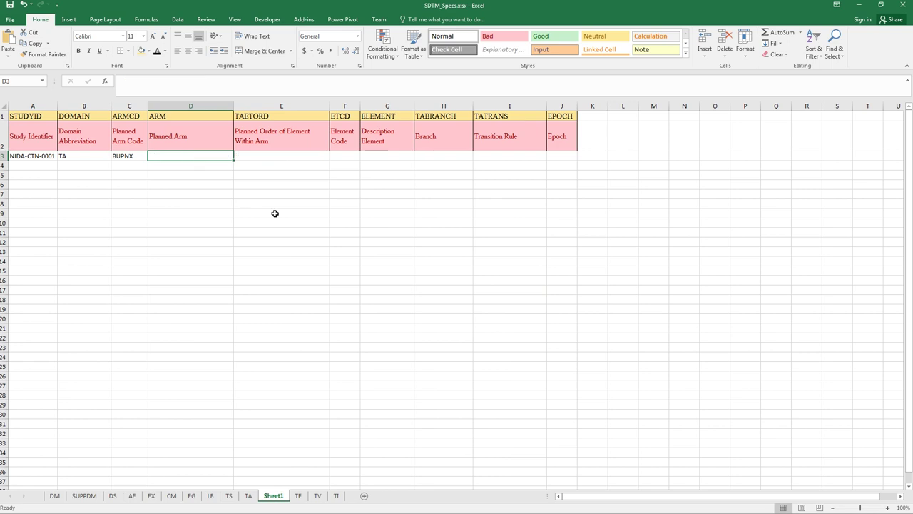
key(ctrl+z)
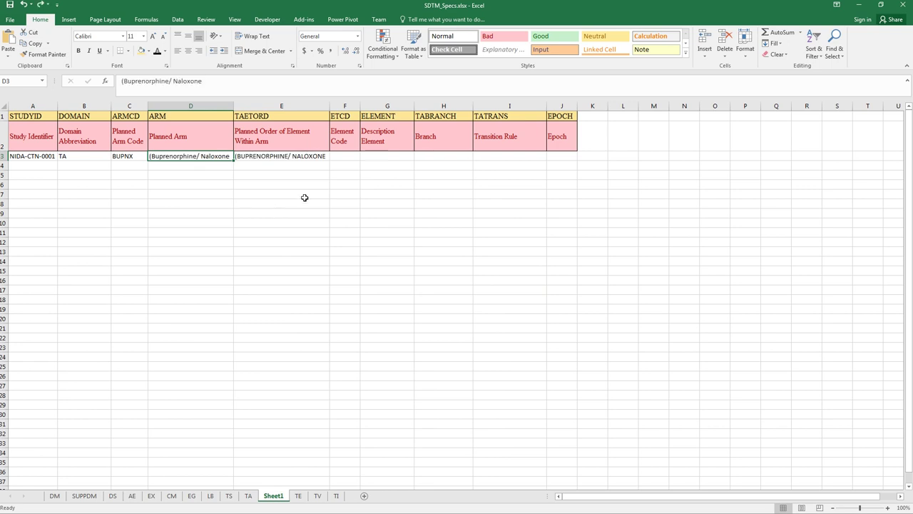
Step: Try moving the uppercase formula from E3 onto D3, and undo the move
click(282, 192)
click(254, 159)
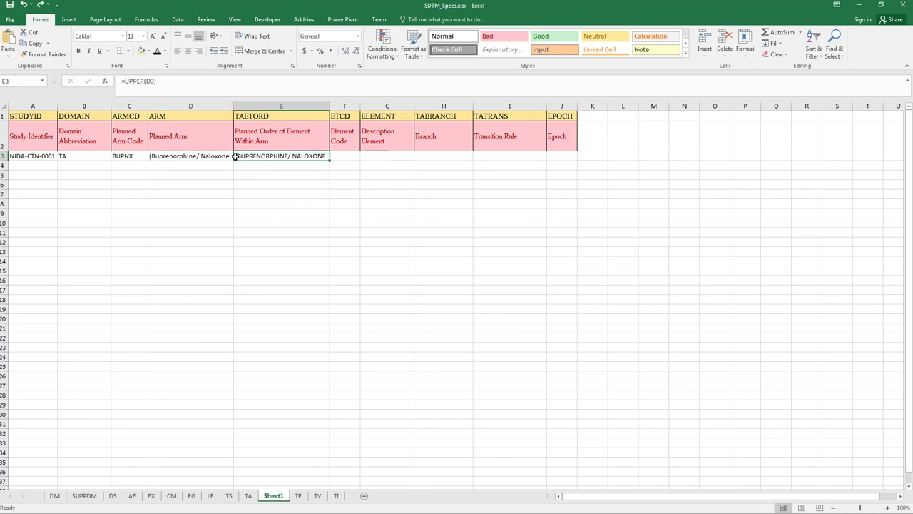
drag(234, 159, 216, 158)
click(437, 288)
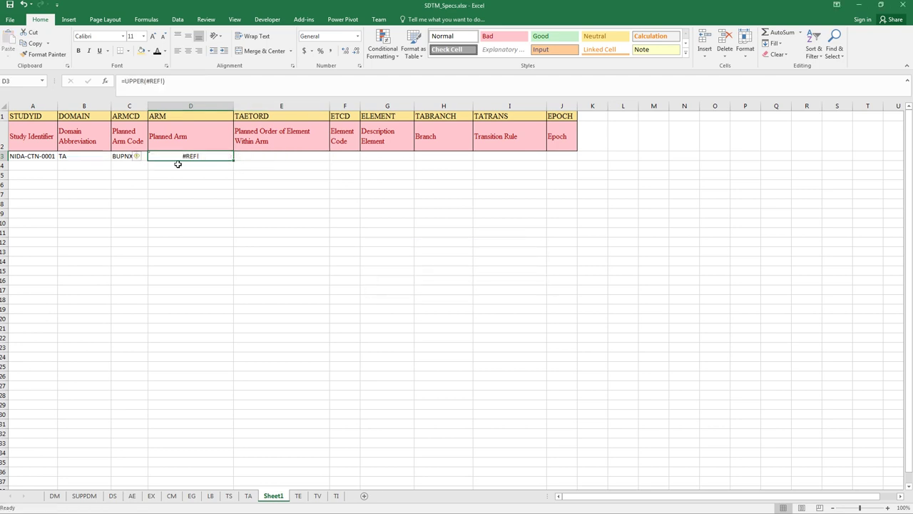
click(261, 182)
key(ctrl+z)
key(ctrl+z)
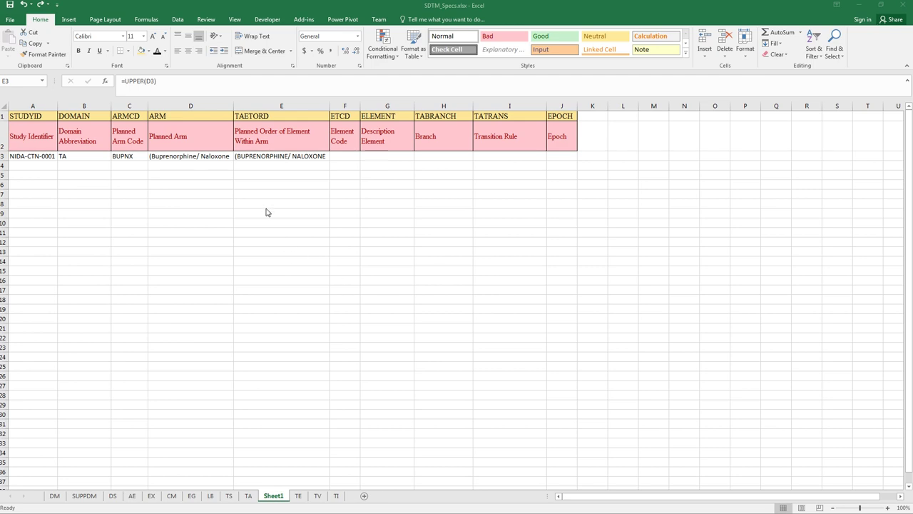
Step: Move the text Buprenorphine/ Naloxone out of D3, without its opening parenthesis, into empty cell A12
click(186, 156)
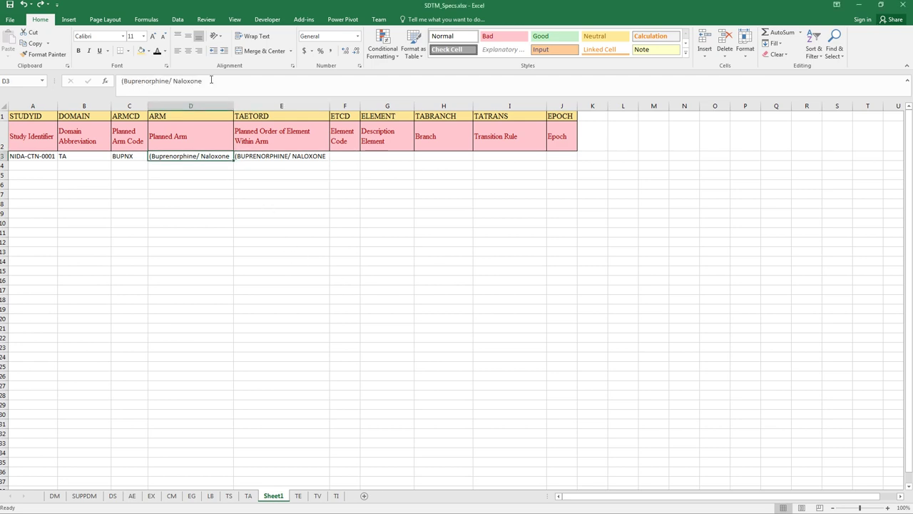
drag(202, 81, 123, 81)
key(ctrl+c)
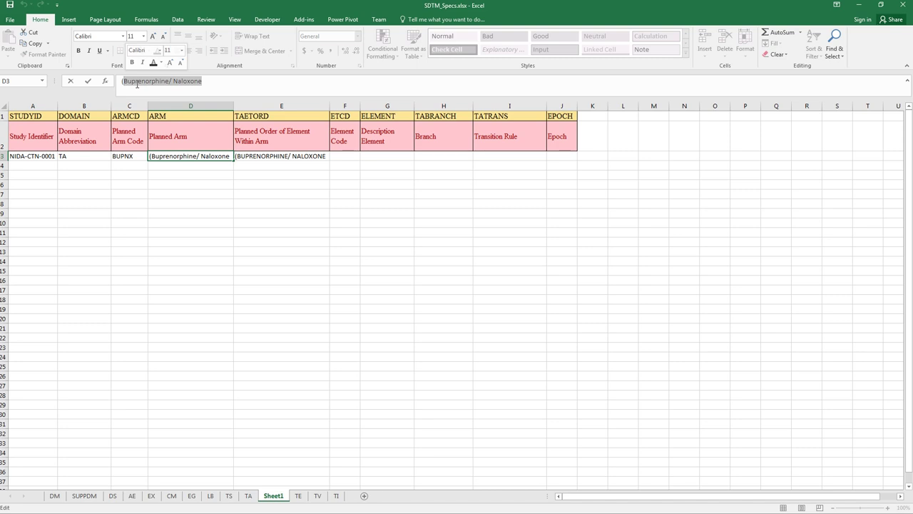
key(Delete)
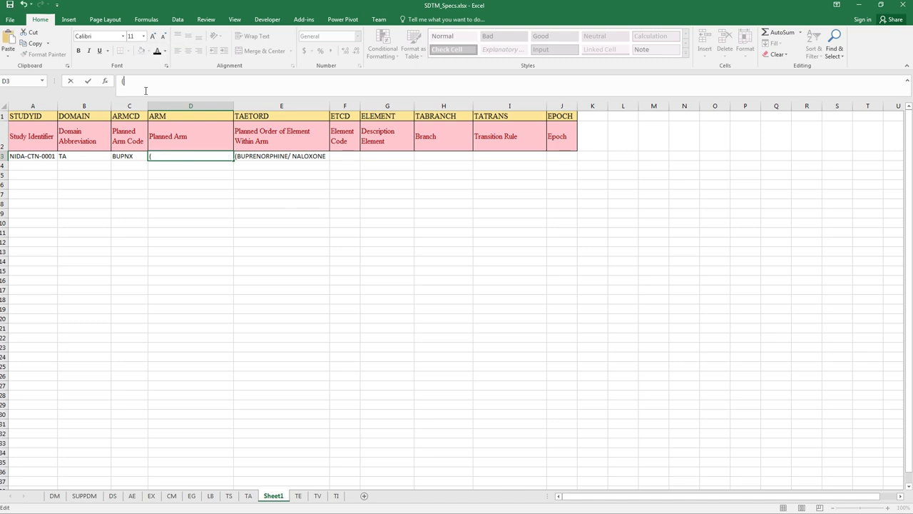
click(41, 241)
key(ctrl+v)
click(286, 290)
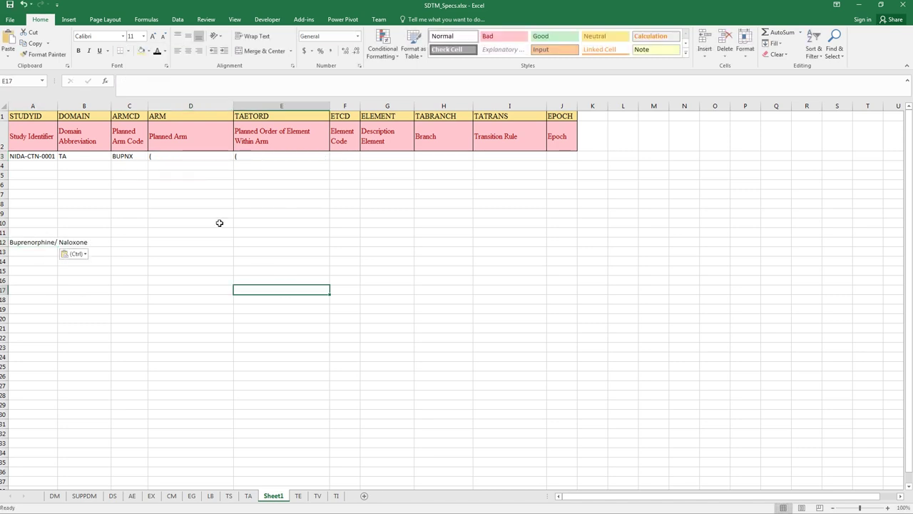
Step: Clear the remaining contents of cells E3 and D3
drag(256, 159, 218, 155)
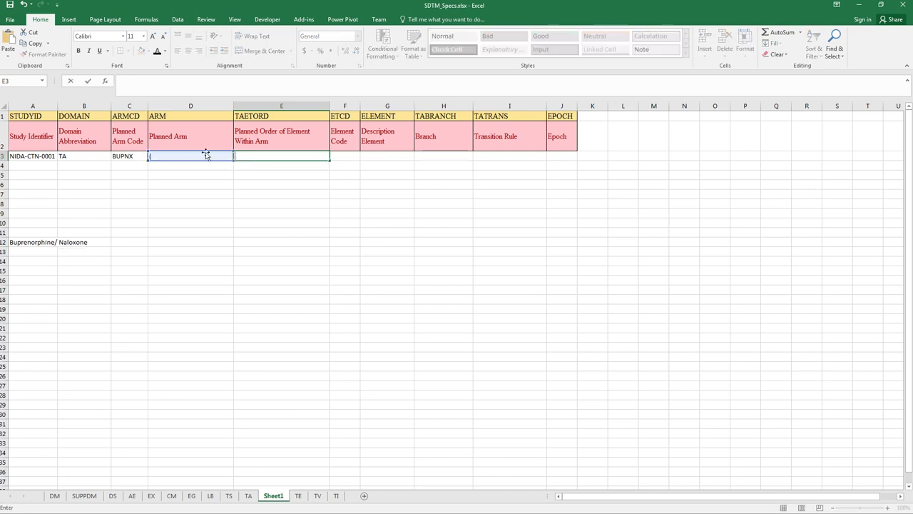
click(181, 154)
key(BackSpace)
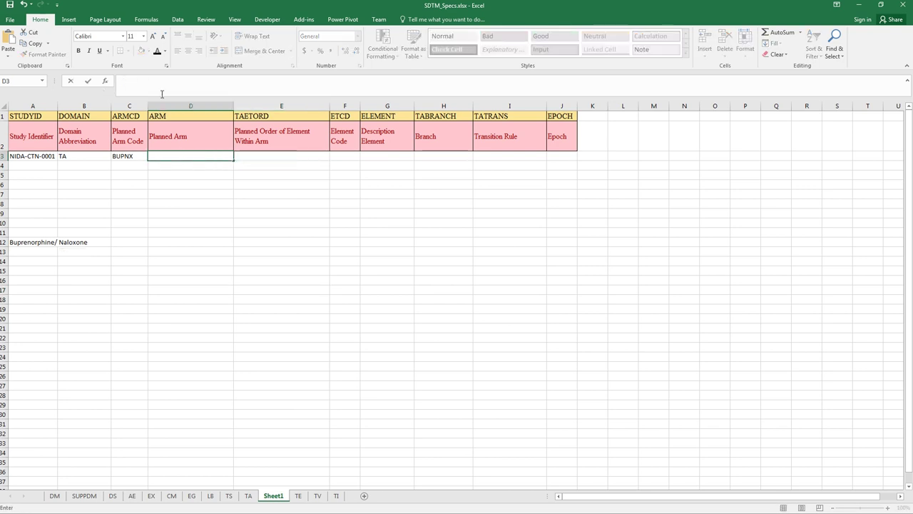
Step: Try to produce the uppercase arm name in D3 with the formula =upcase(A12)
text(=()
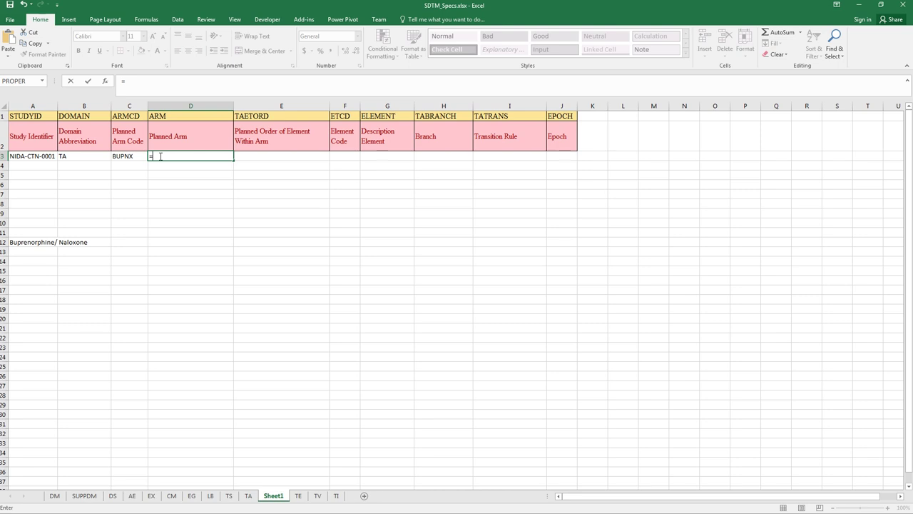
key(BackSpace)
text(upcase)
click(31, 242)
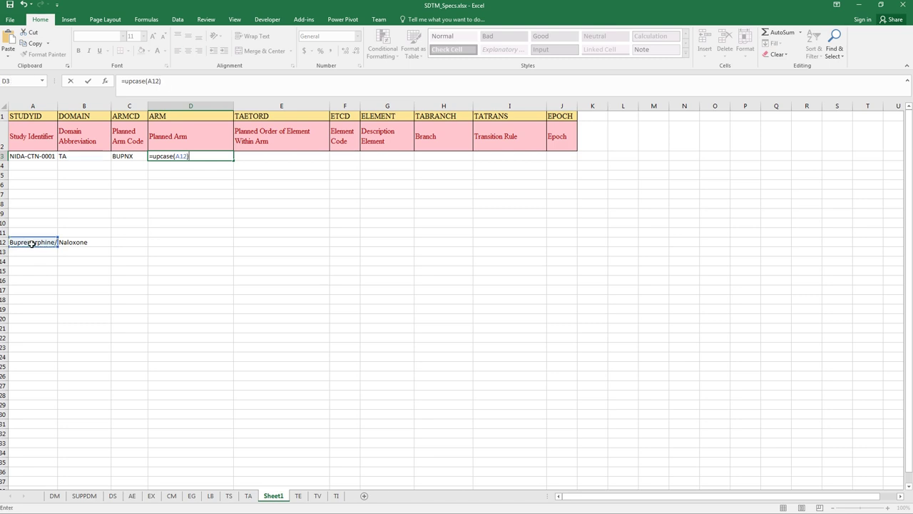
key(Return)
Step: Correct the formula in D3 to =UPPER(A12) and check its reference to the source text in A12
click(187, 155)
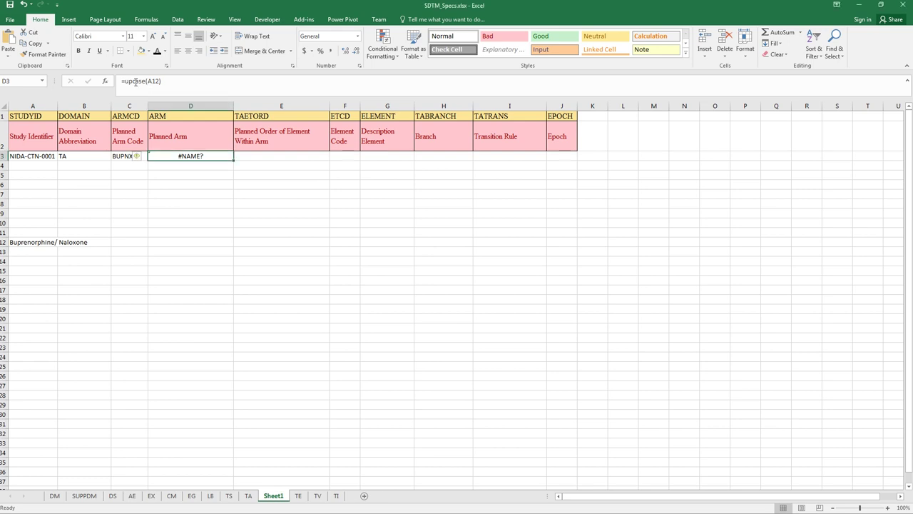
drag(132, 82, 145, 83)
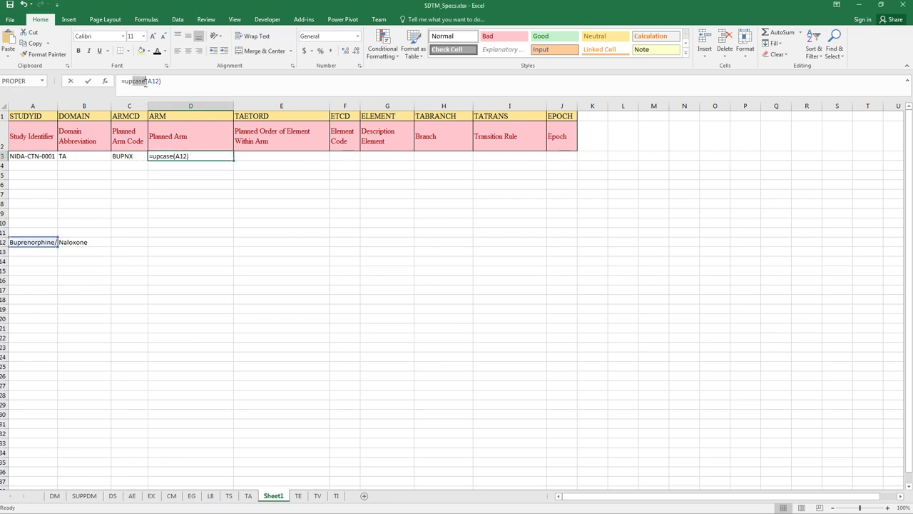
text(per)
key(Return)
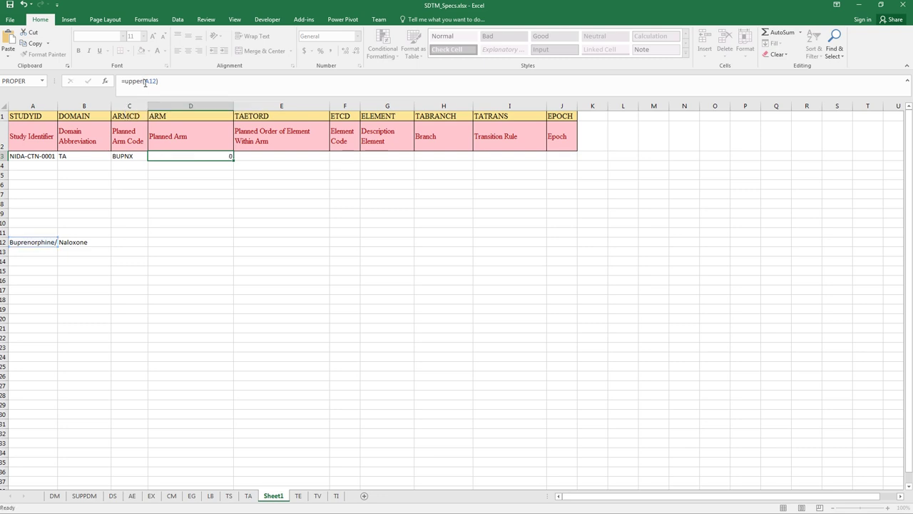
click(292, 245)
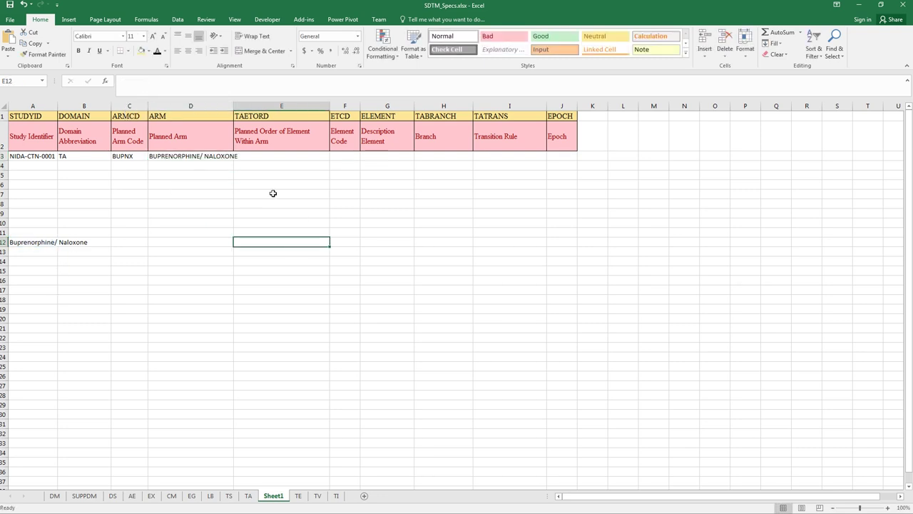
click(22, 243)
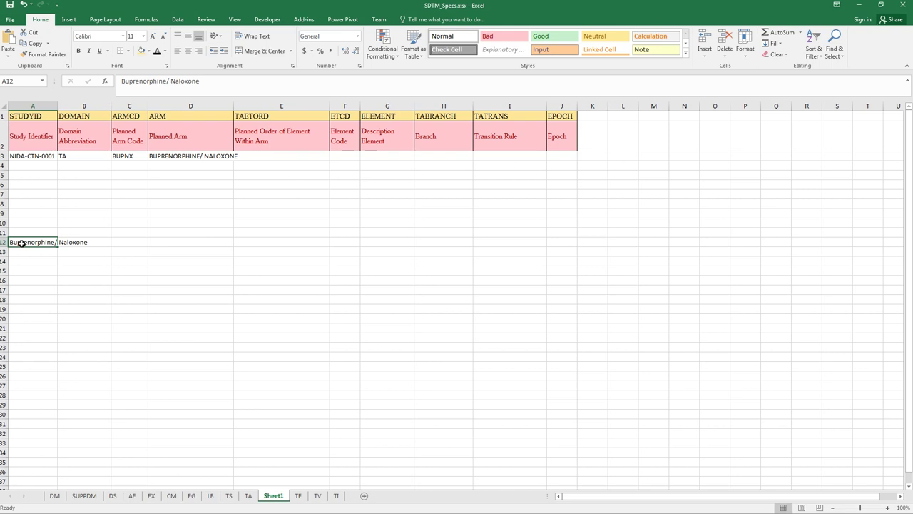
click(205, 157)
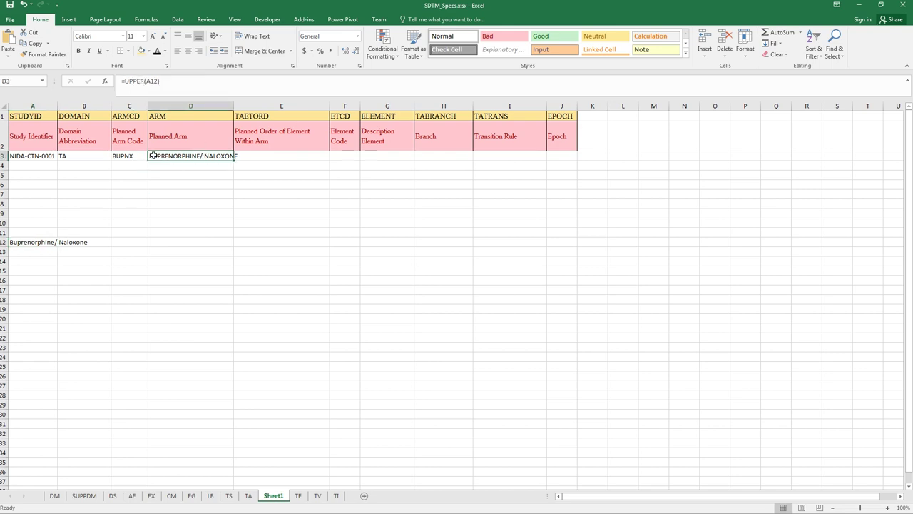
double_click(171, 156)
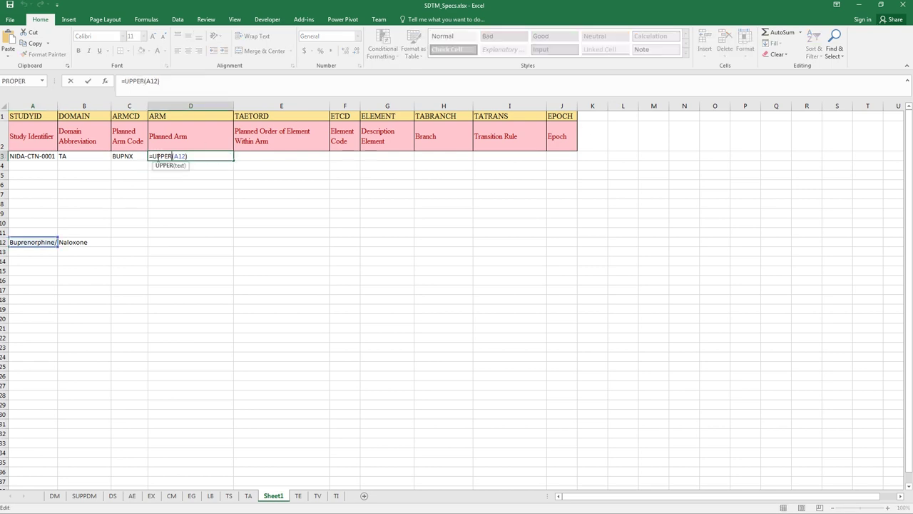
click(250, 215)
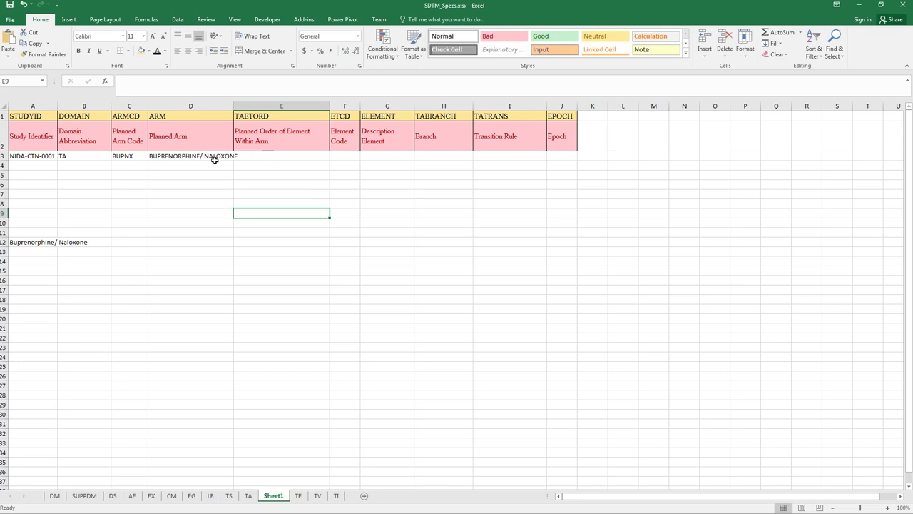
Step: Try widening column D to fit and filling the uppercase formula down through D9, and undo both changes
double_click(234, 106)
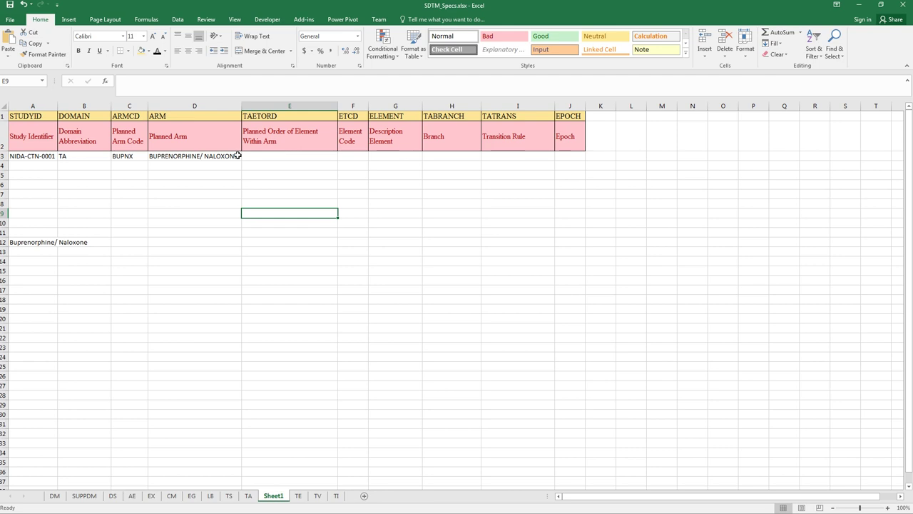
click(238, 155)
drag(241, 160, 240, 223)
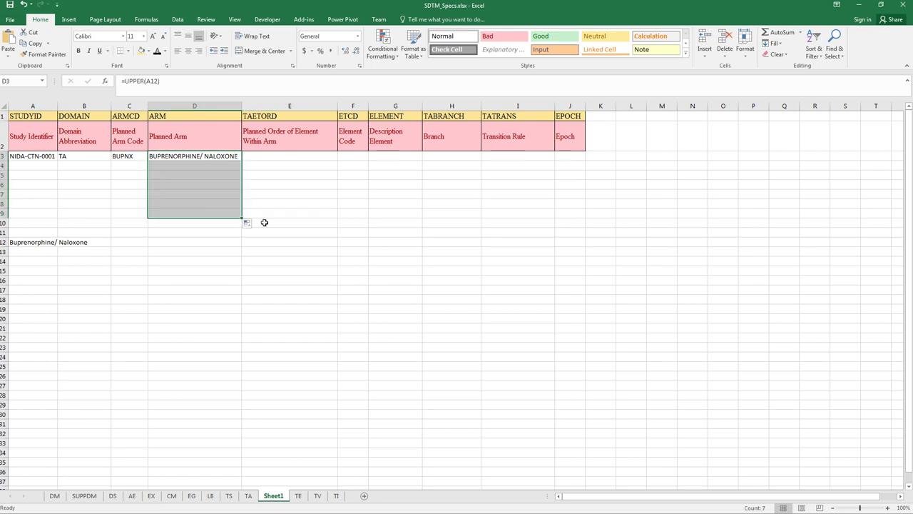
click(329, 220)
key(ctrl+z)
key(ctrl+z)
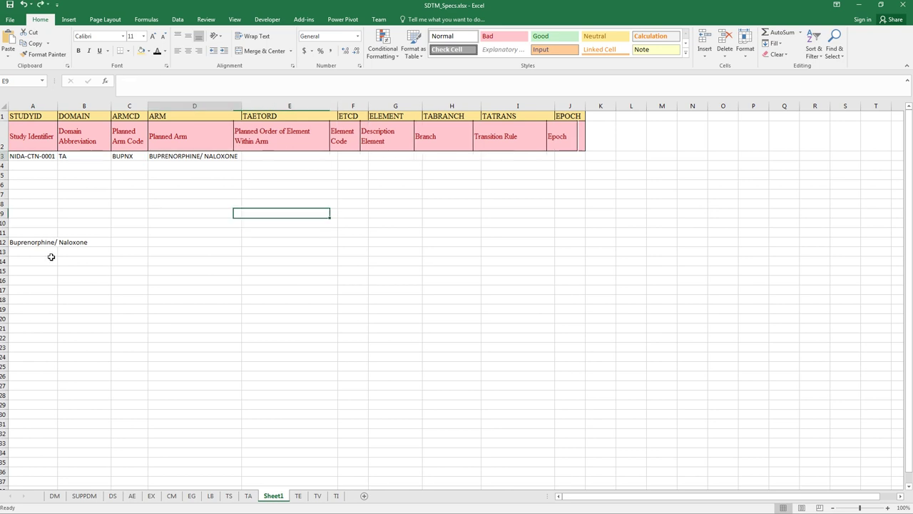
Step: Overwrite A12 with \ and replace the formula in D3 with the plain text BUPRENORPHINE/NALOXONE
click(55, 242)
text(\)
click(193, 156)
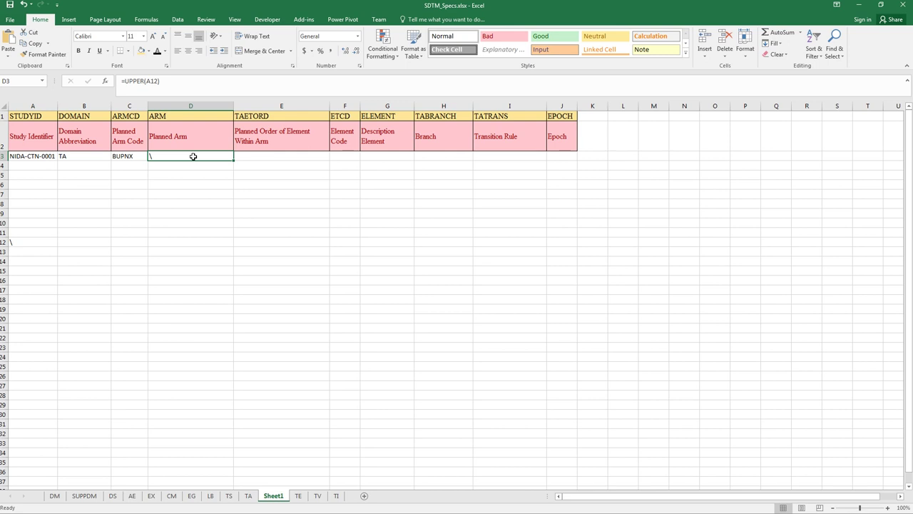
key(BackSpace)
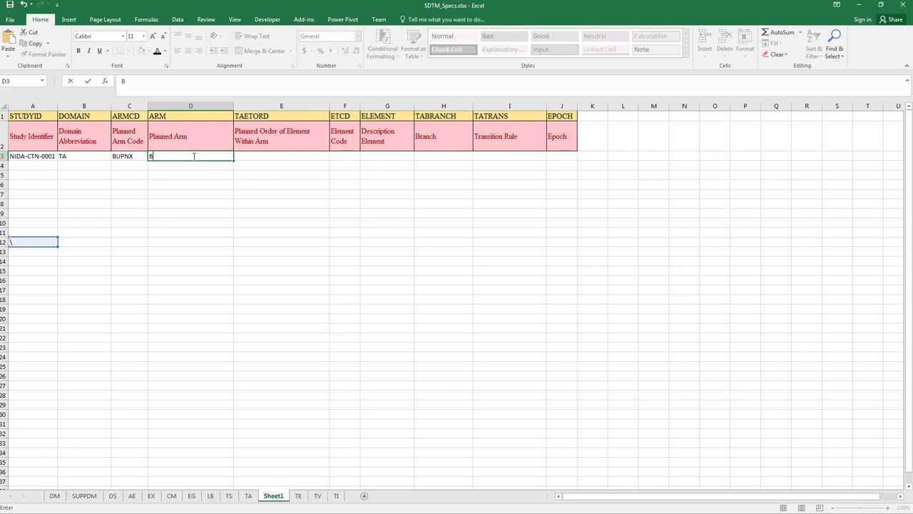
text(BUP)
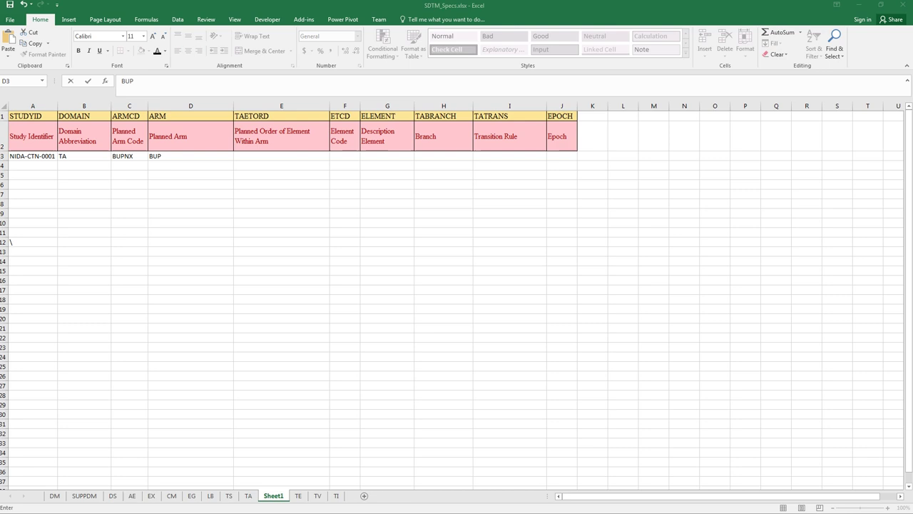
double_click(184, 157)
drag(184, 156, 130, 156)
text(BUPRENORPHINE/NALOXONE)
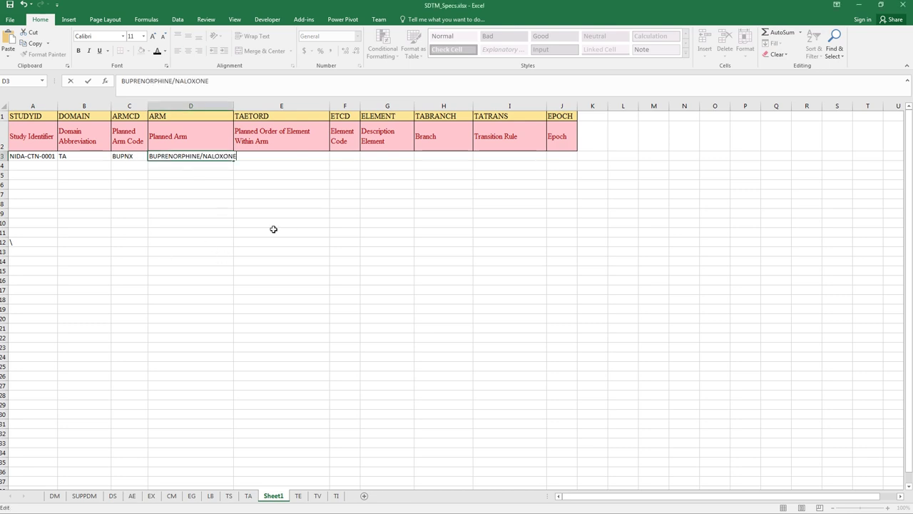
Step: Fit the width of column D to the arm name
click(231, 106)
double_click(233, 106)
click(255, 184)
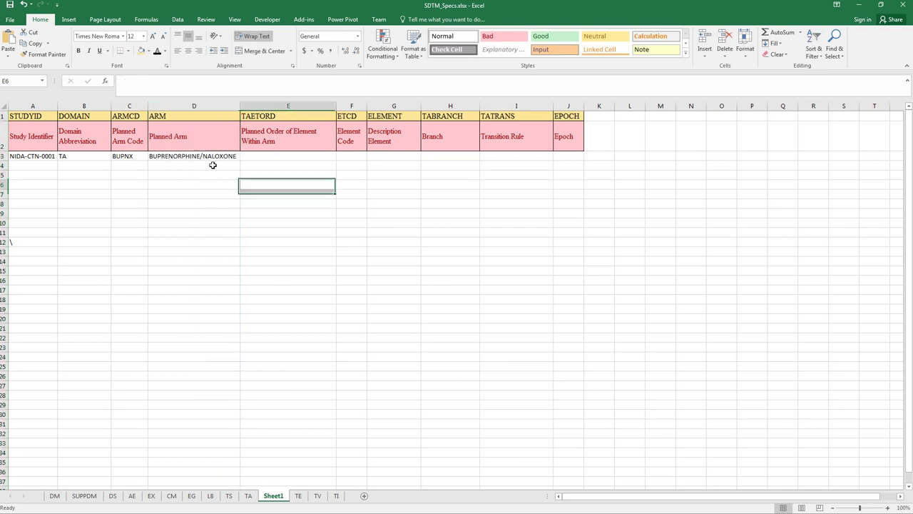
Step: Check the study flow chart in the protocol PDF and number the TAETORD values 1 to 5 in cells E3 through E7
click(268, 155)
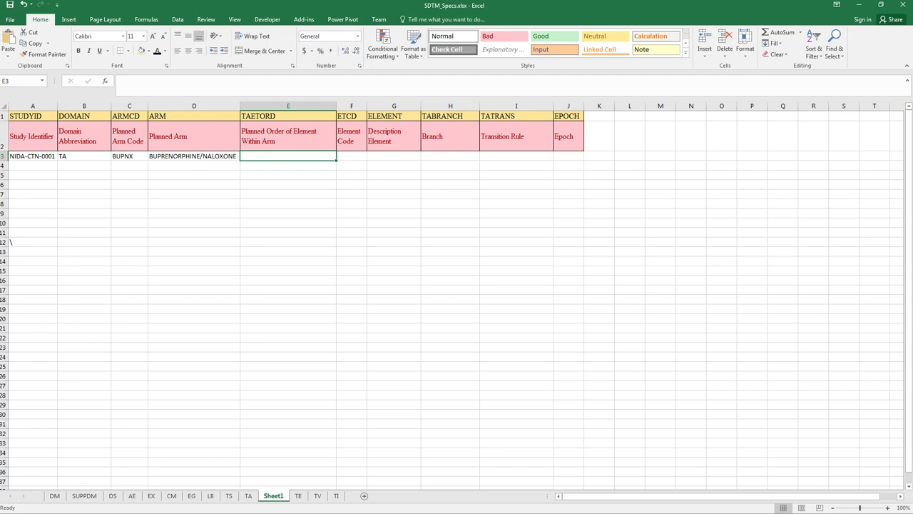
key(alt+Tab)
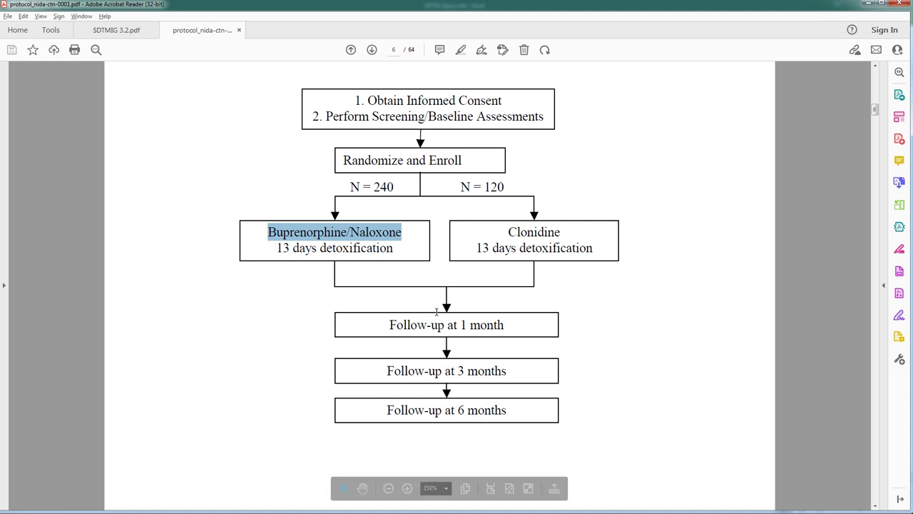
click(866, 5)
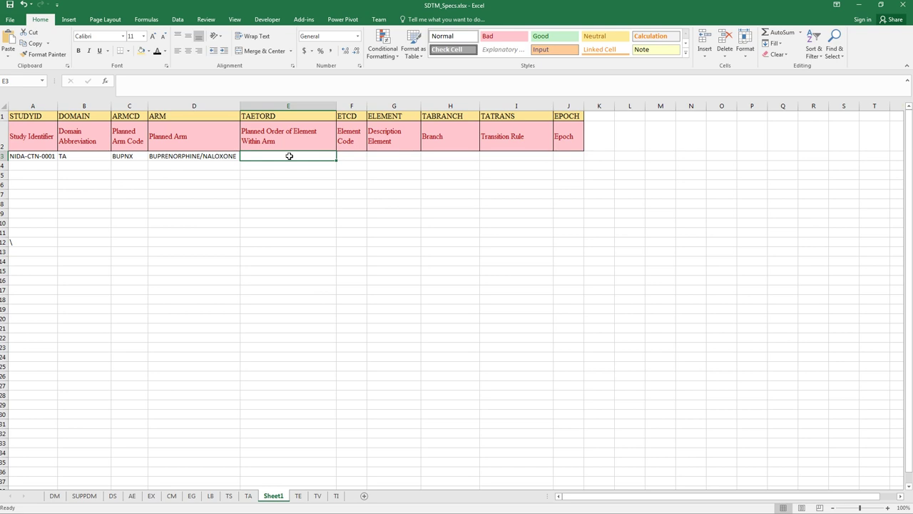
text(1)
key(Return)
text(2)
key(Return)
text(3)
key(Return)
text(4)
key(Return)
text(5)
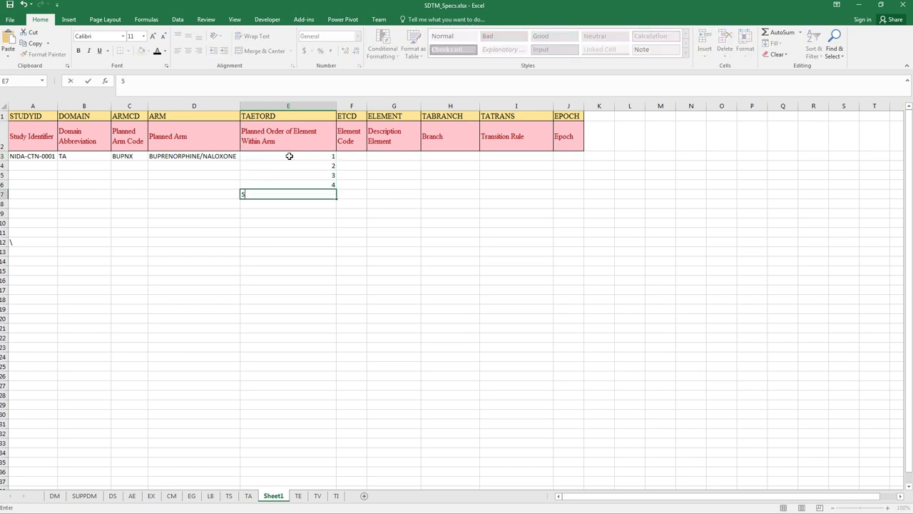
click(477, 301)
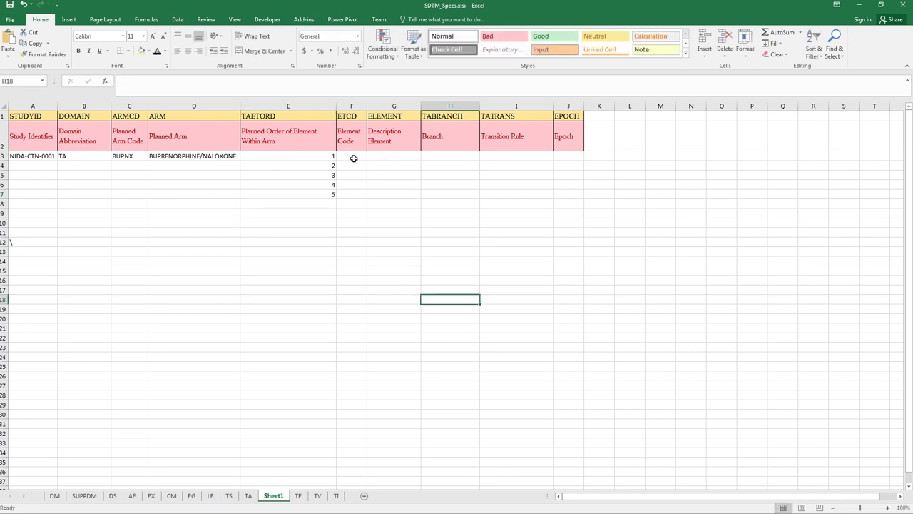
Step: Enter SCREEN in uppercase as the first element code in cell F3 under ETCD
click(354, 158)
text(sCREEN)
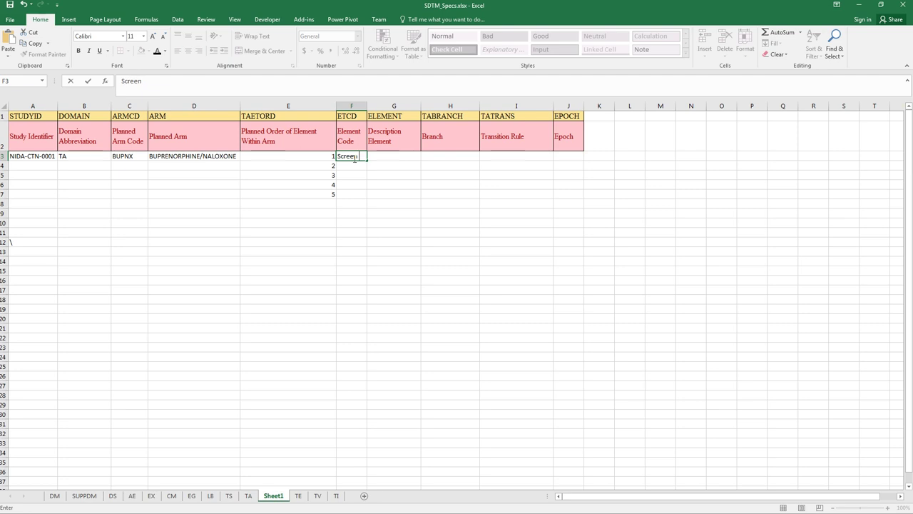
drag(361, 155, 336, 155)
text(SCREEN)
Step: Examine the origins specified for TAETORD and ETCD on the TA sheet, and return to Sheet1
click(249, 495)
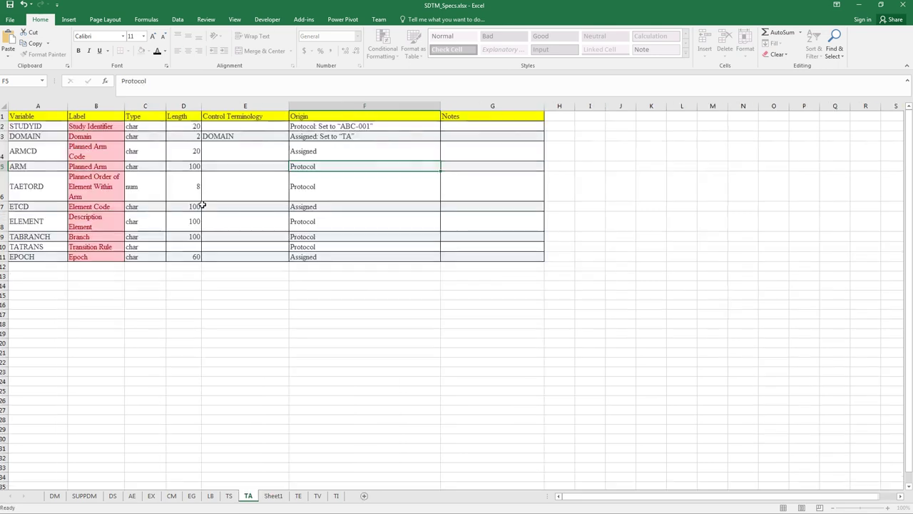
click(37, 170)
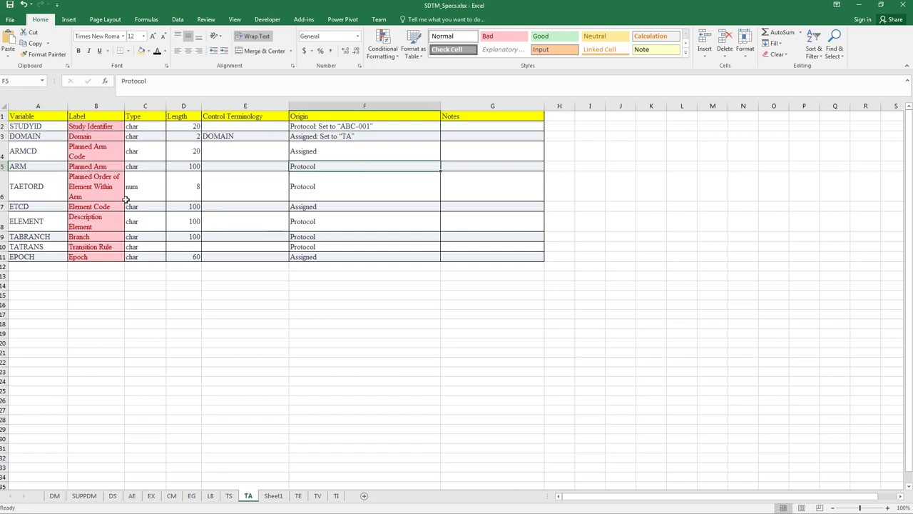
click(52, 190)
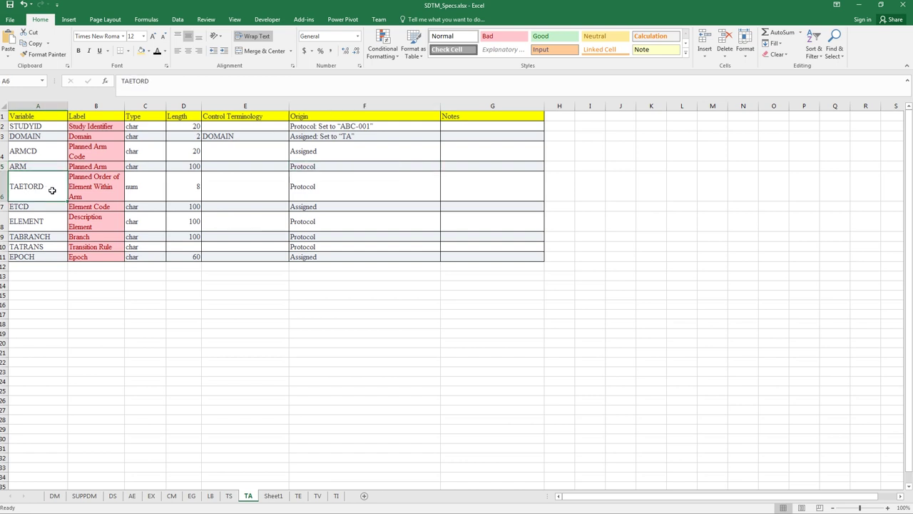
click(349, 194)
click(35, 208)
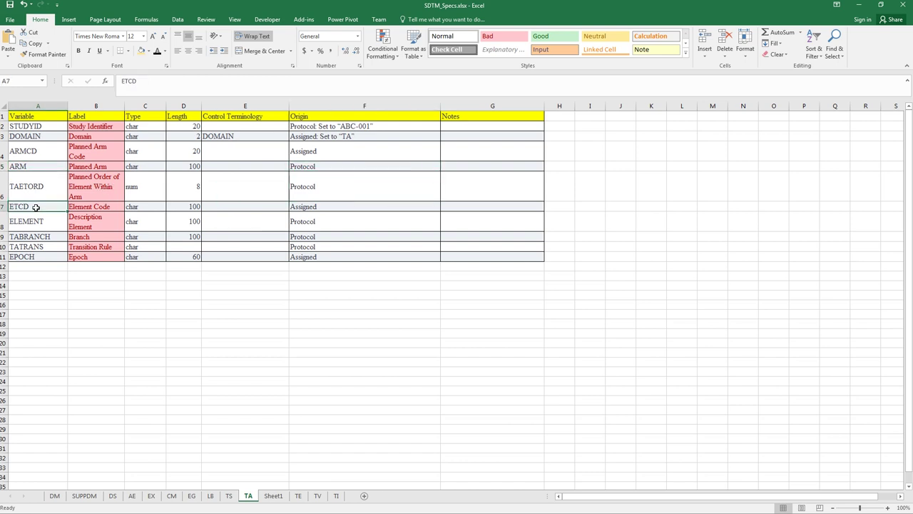
click(330, 208)
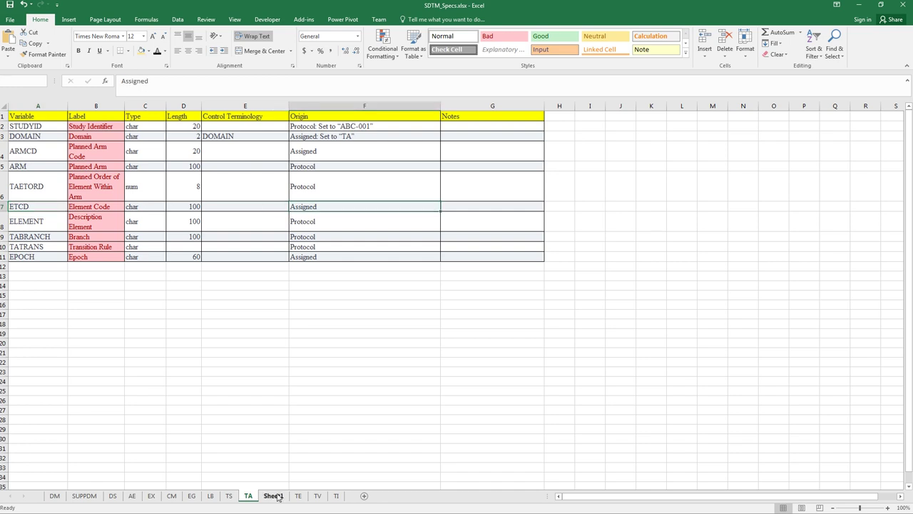
click(273, 495)
Step: Enter the remaining ETCD element codes BUPNX, FU1, FU2 and FU3 in cells F4 through F7
click(352, 168)
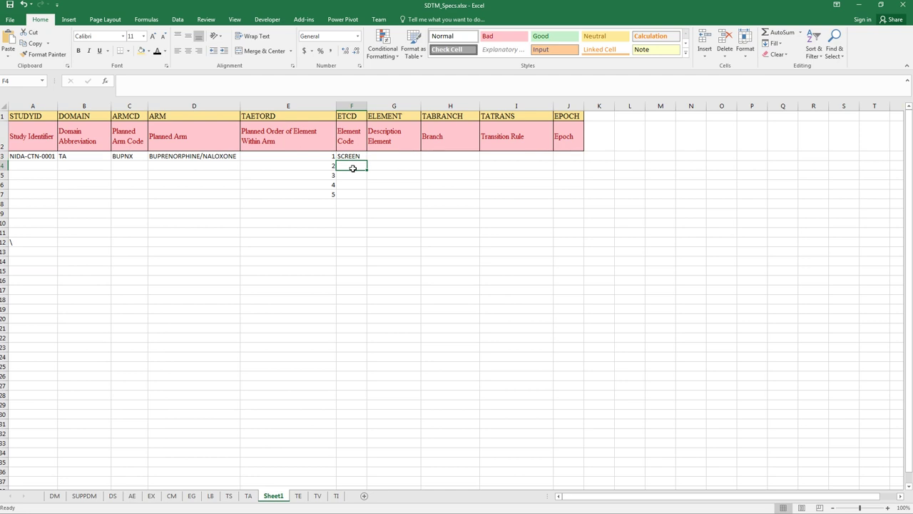
text(BUPNX)
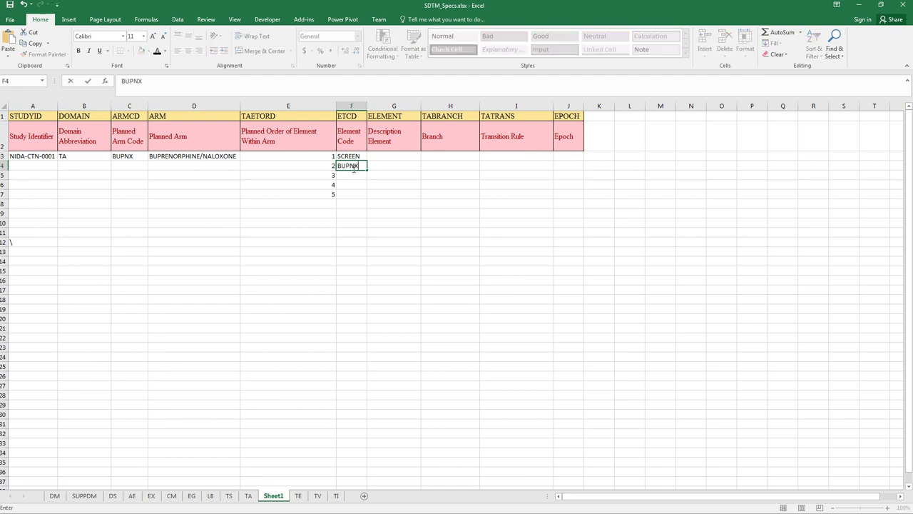
key(Return)
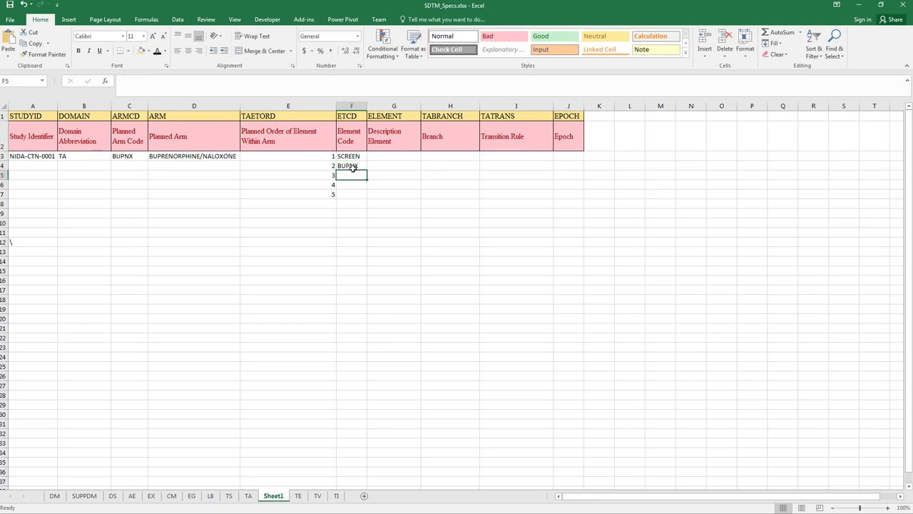
text(FU)
key(Return)
text(FU2)
key(Return)
text(FU)
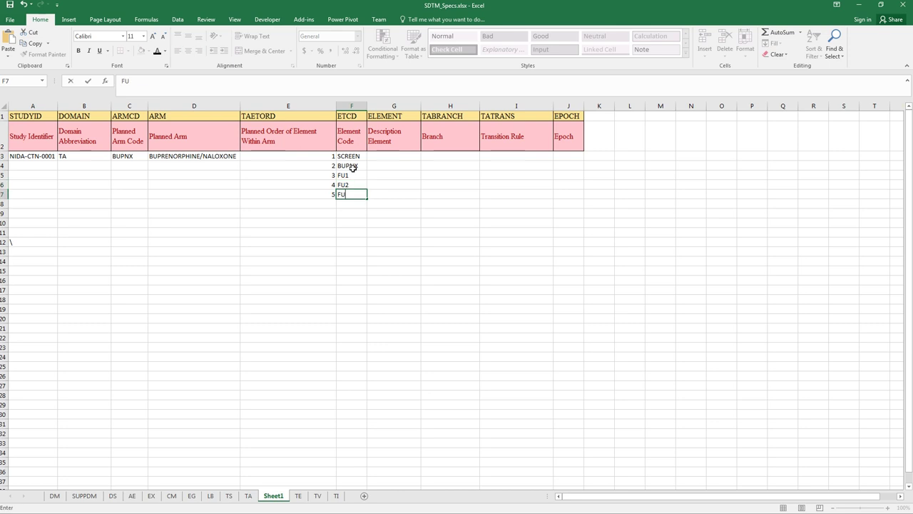
key(Return)
click(438, 234)
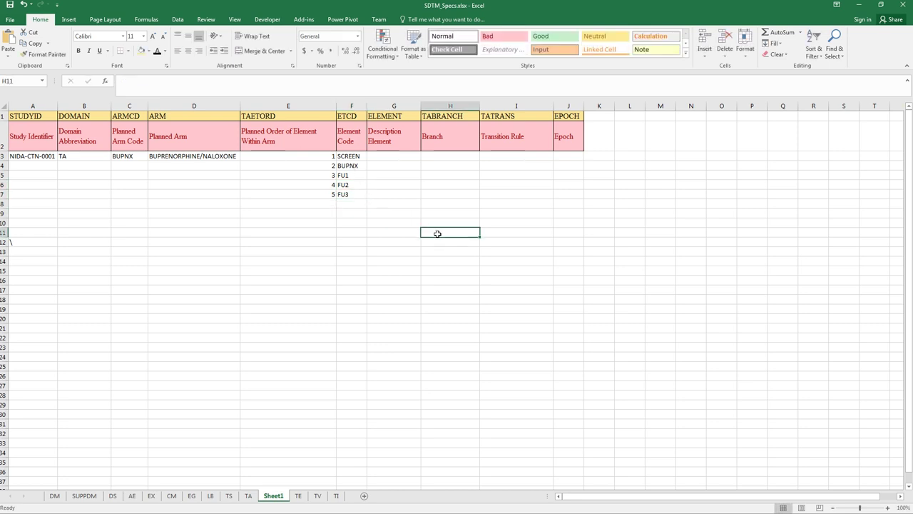
Step: Enter SCREENING as the first element description in cell G3 under ELEMENT
click(380, 157)
text(SCREENING)
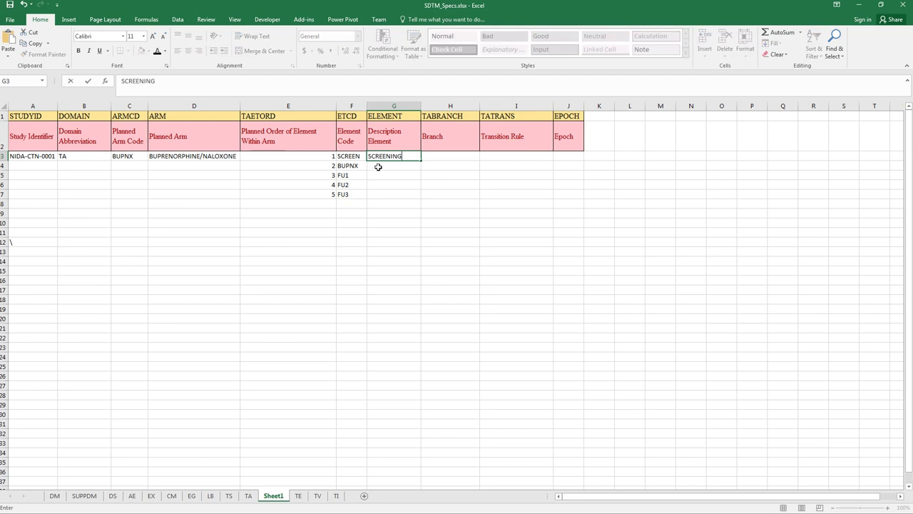
key(Return)
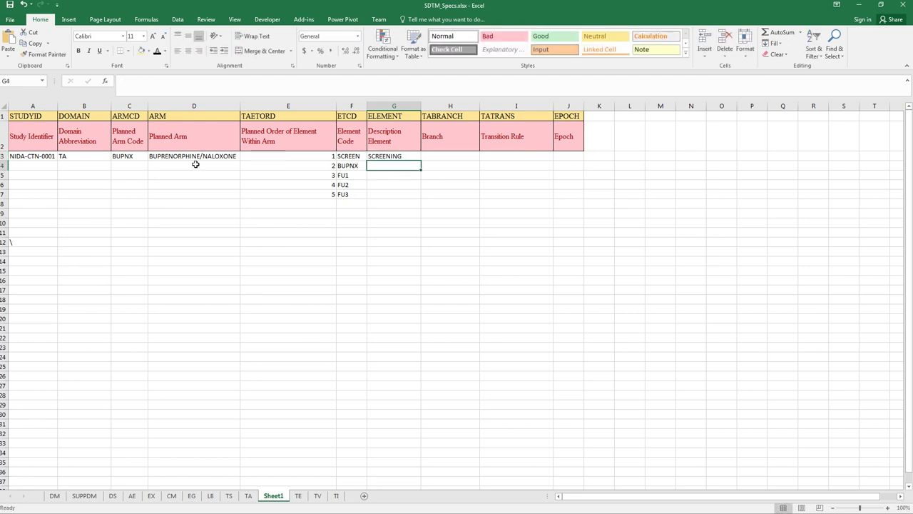
Step: Copy the planned arm name from D3 into G4 under ELEMENT and autofit column G to its contents
click(197, 156)
key(ctrl+c)
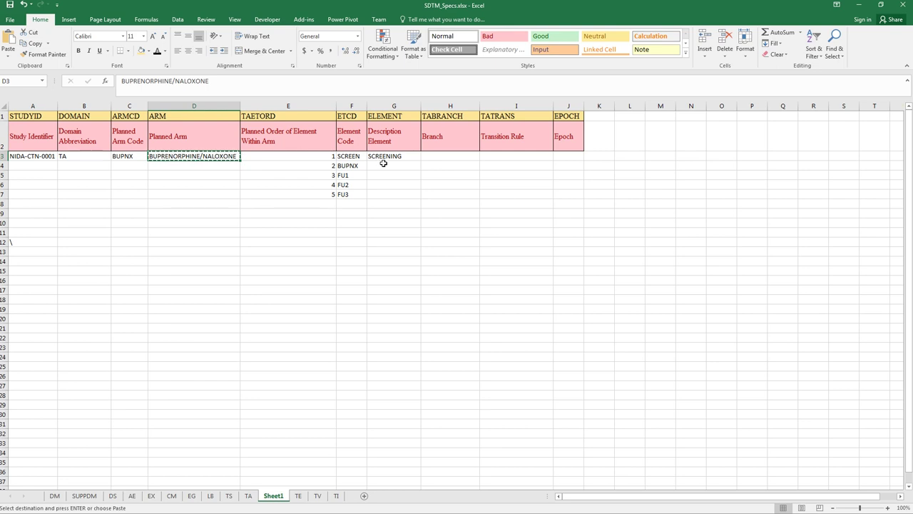
click(385, 165)
key(ctrl+v)
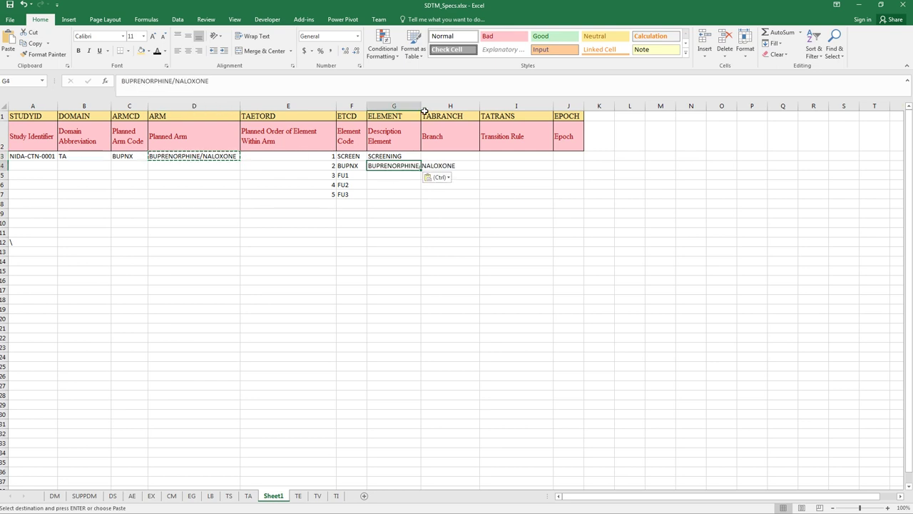
double_click(421, 105)
Step: Enter the follow-up element descriptions FOLLOWUP1, FOLLOWUP2 and FOLLOWUP3 in cells G5 through G7
click(385, 174)
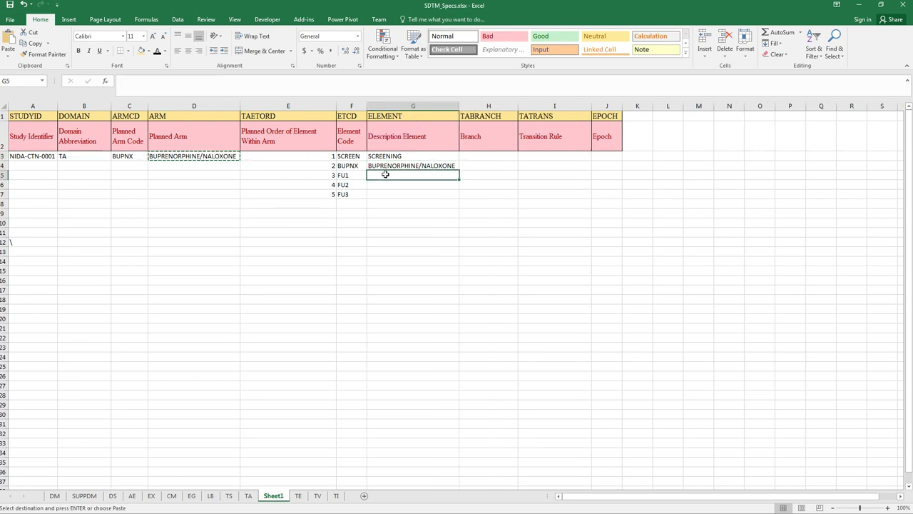
text(FOL)
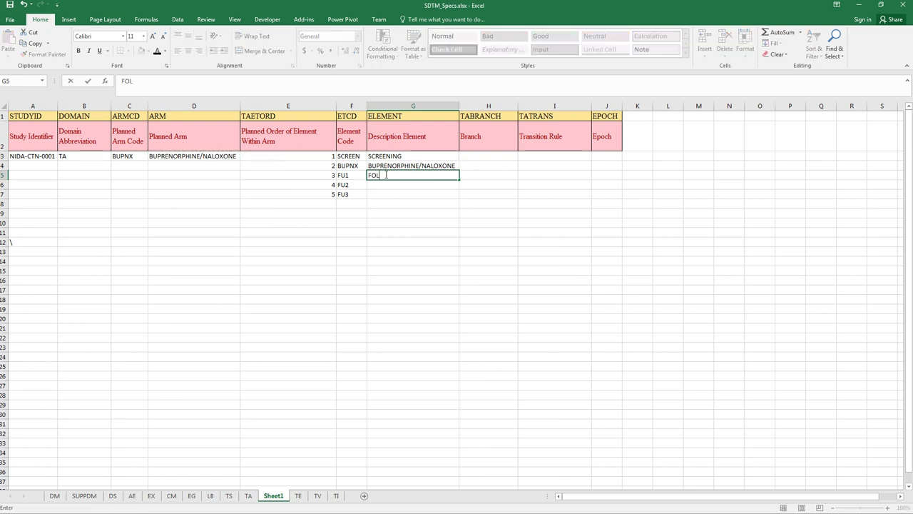
text(LOWUP1)
click(414, 183)
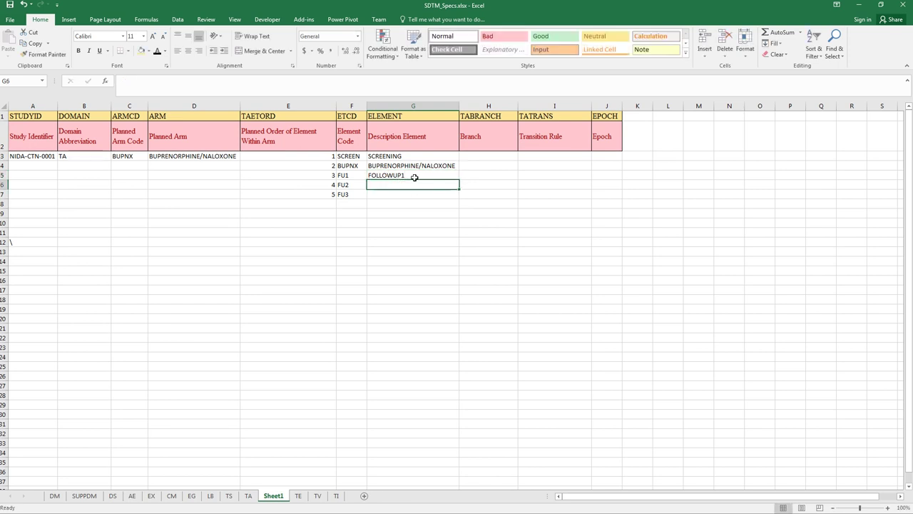
text(FOLLOWUP1)
click(414, 194)
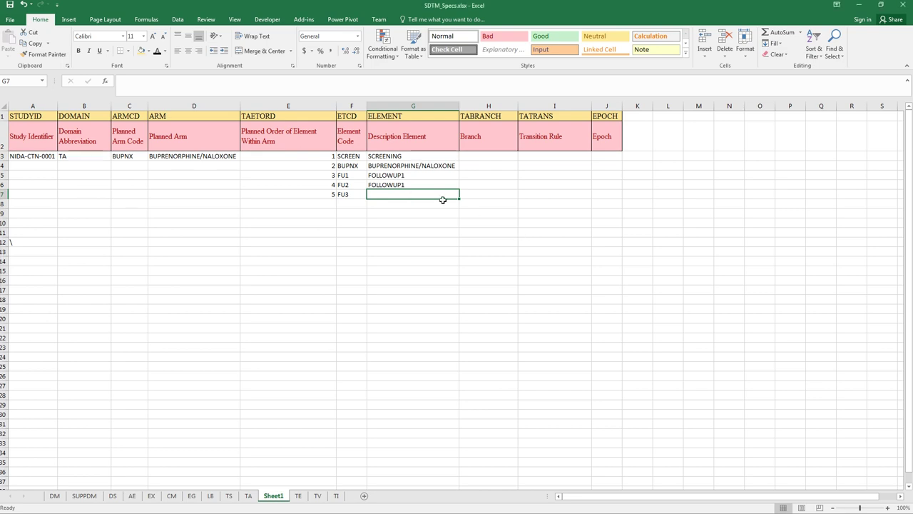
key(ctrl+d)
double_click(416, 185)
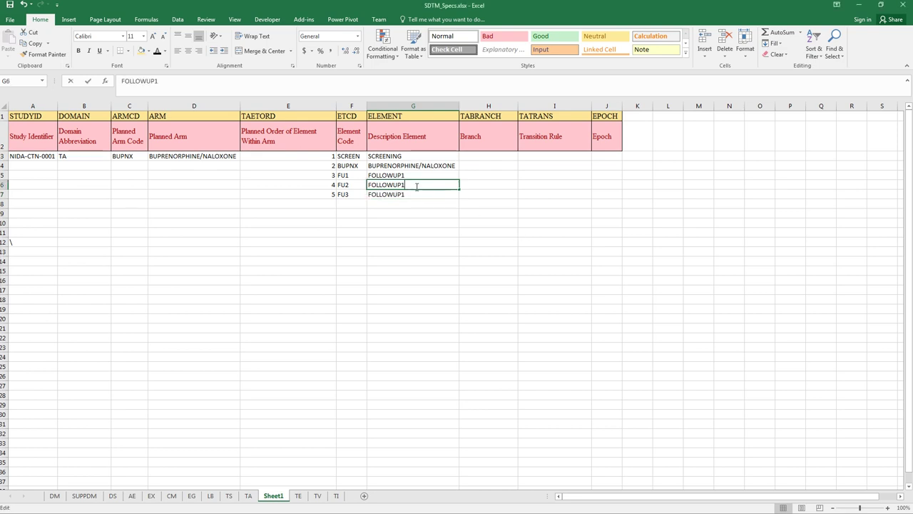
double_click(423, 194)
click(429, 252)
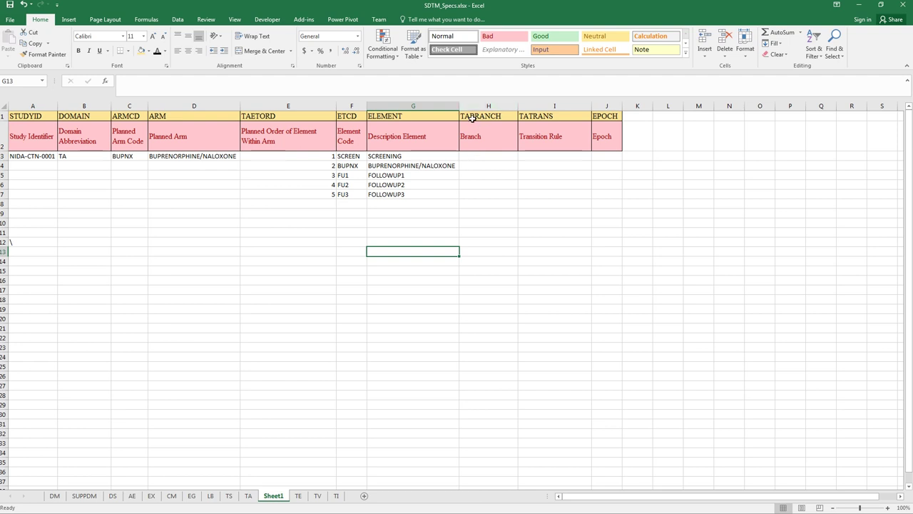
Step: Enter RANDOMIZED TO BUPNX in uppercase in cell H3 under TABRANCH and autofit the column to the text
click(486, 157)
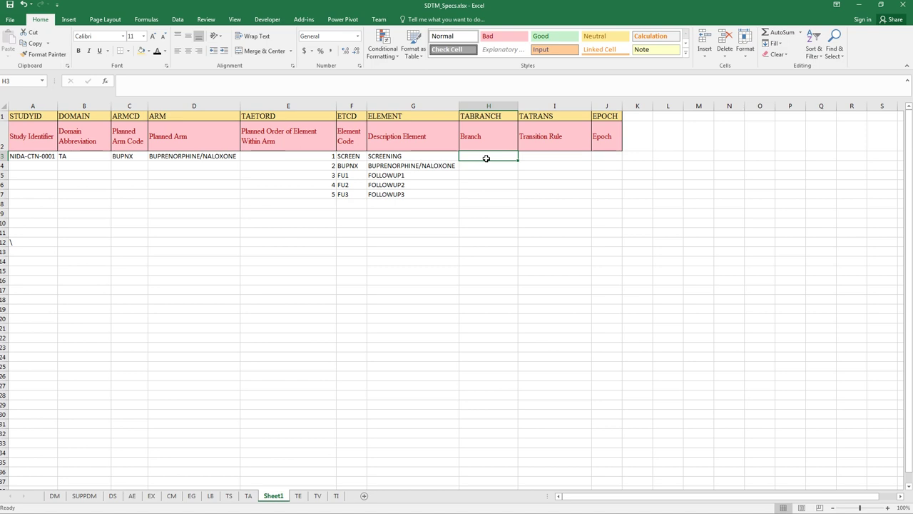
text(rAN)
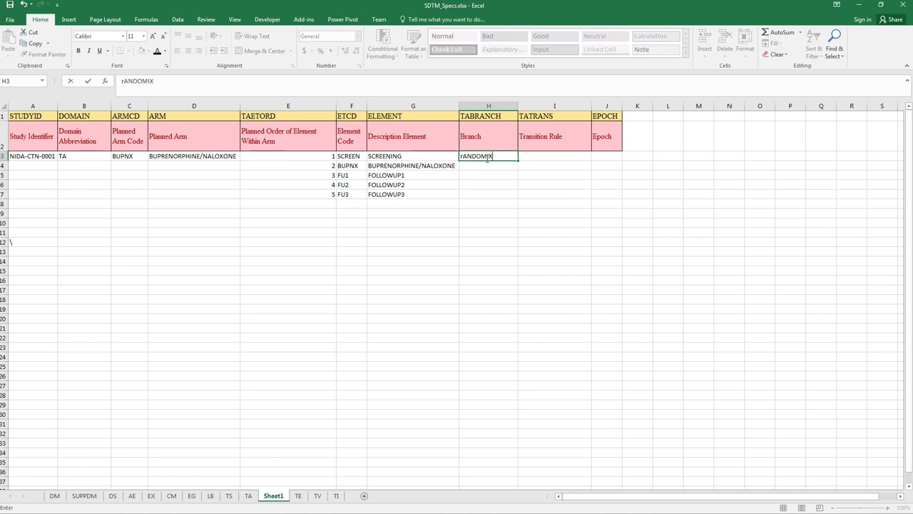
text(DOMIZED)
key(BackSpace)
key(BackSpace)
key(BackSpace)
key(BackSpace)
key(BackSpace)
key(BackSpace)
key(BackSpace)
key(BackSpace)
key(BackSpace)
key(BackSpace)
key(BackSpace)
text(RANDOMIZED TO)
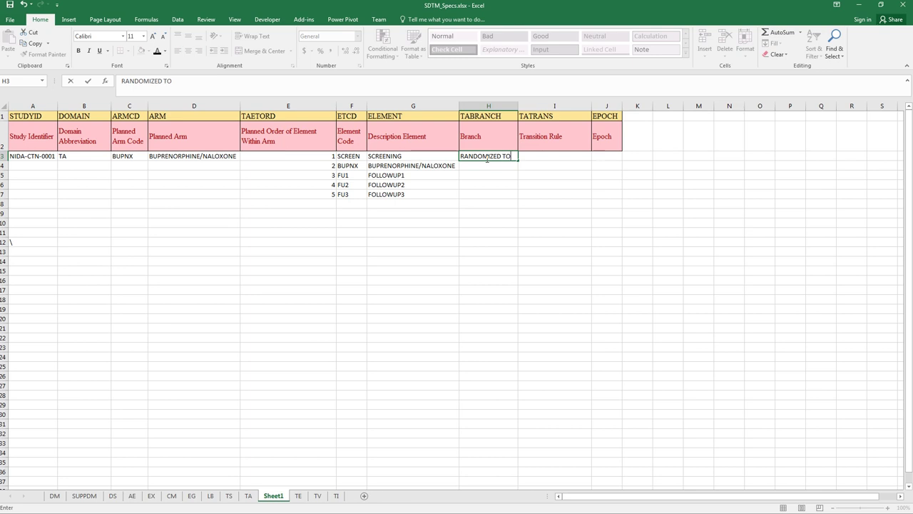
text( BUPNX)
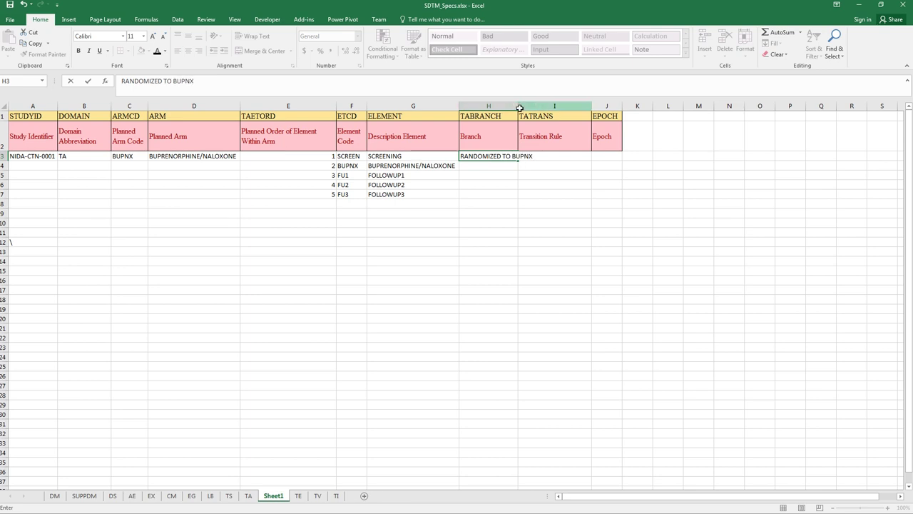
double_click(520, 108)
click(612, 193)
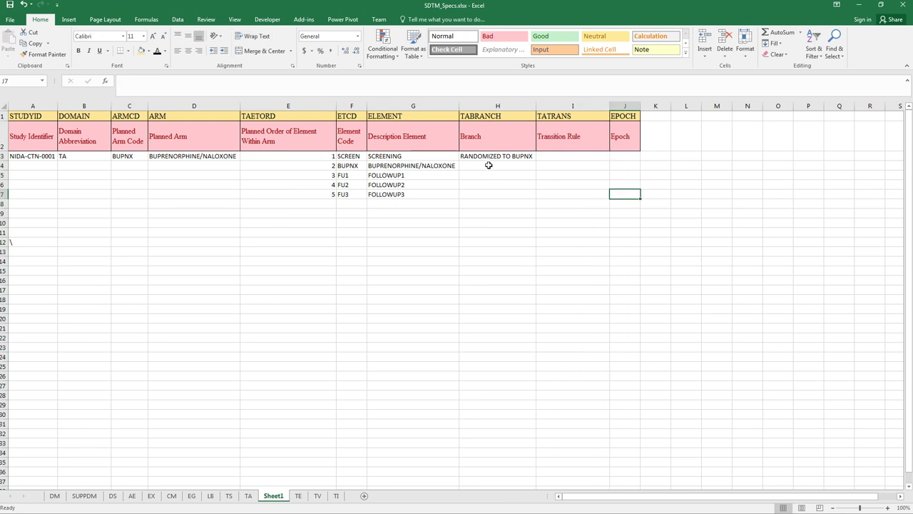
drag(471, 158, 482, 196)
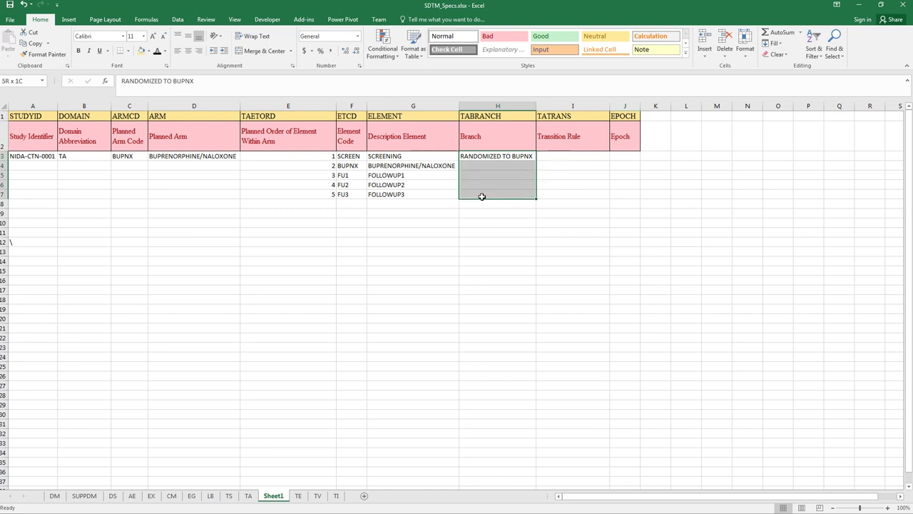
click(526, 224)
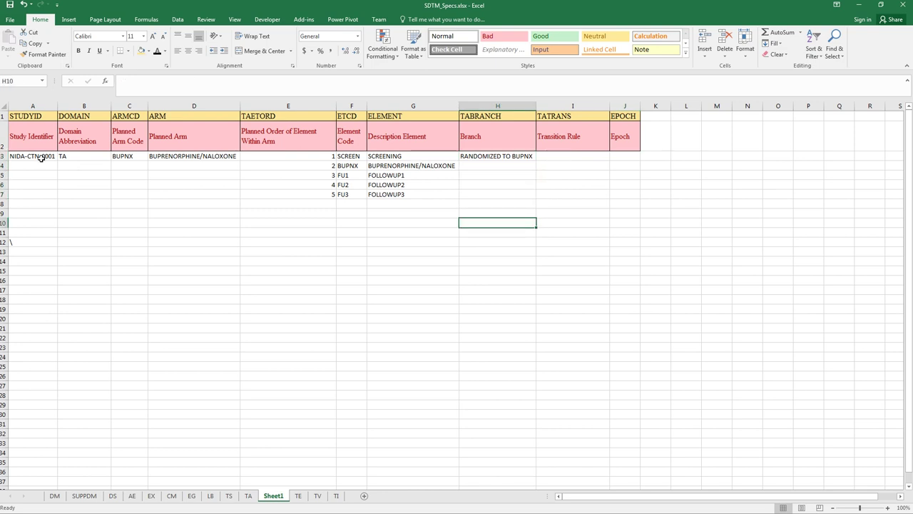
Step: Fill the STUDYID and DOMAIN values from row 3 down through row 10
click(41, 159)
drag(57, 161, 50, 231)
click(96, 156)
drag(111, 160, 108, 226)
Step: Fill the arm code BUPNX down through C7 and enter CLON as the second arm code in C8
click(142, 157)
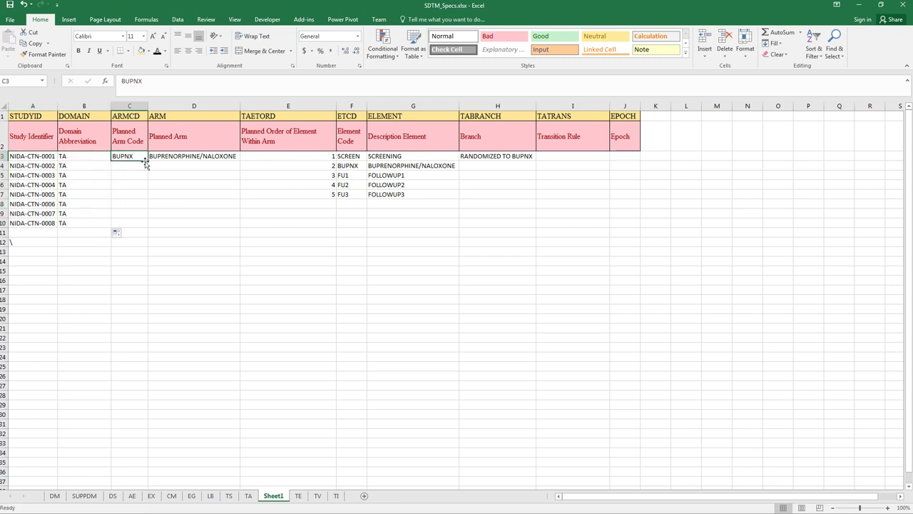
drag(147, 161, 136, 203)
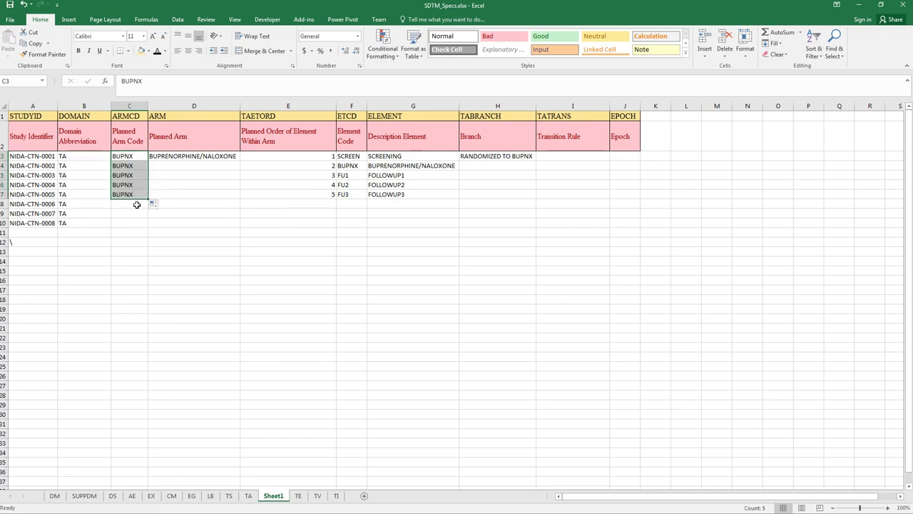
click(137, 203)
text(nAL)
key(BackSpace)
key(BackSpace)
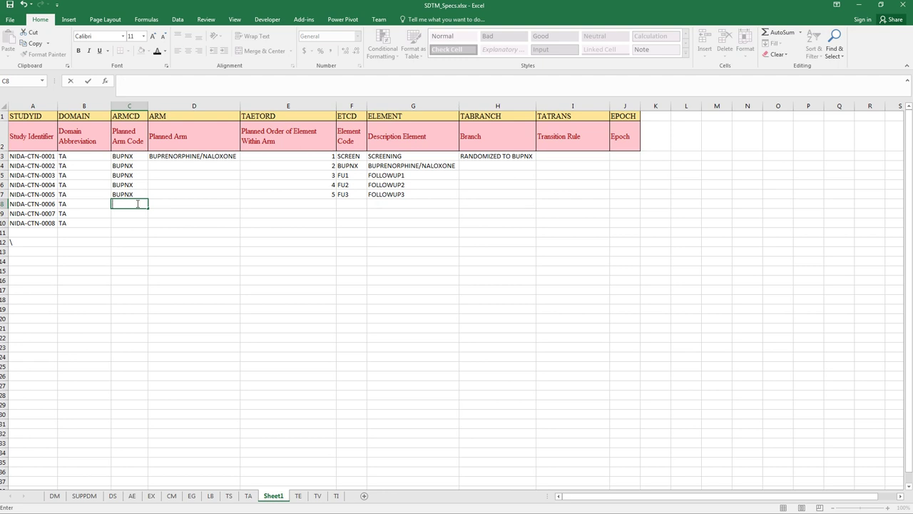
text(CLON)
key(Return)
click(155, 242)
Step: Extend the STUDYID and DOMAIN values through row 12 and fill the CLON arm code down through C12
drag(47, 205, 58, 247)
click(85, 225)
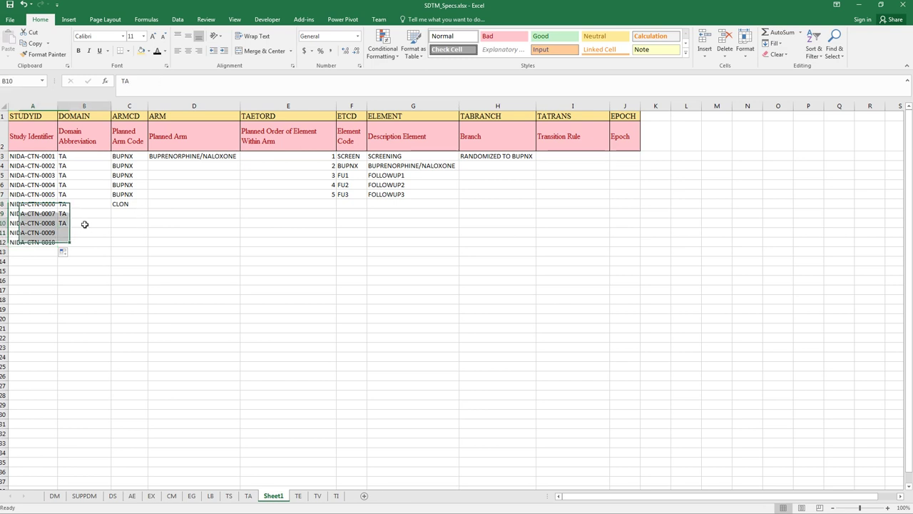
drag(111, 228, 128, 246)
click(141, 205)
click(197, 239)
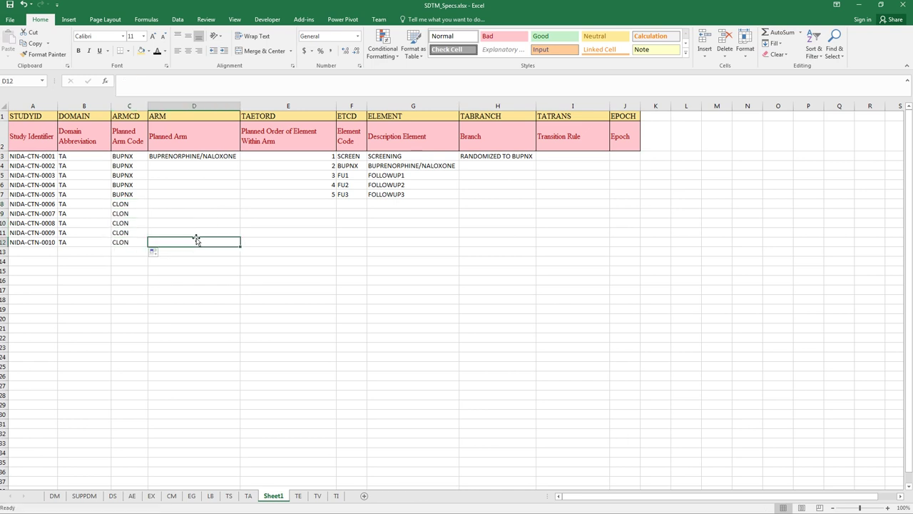
Step: Enter CLONIDINE, the second treatment arm in the protocol's study diagram, as the planned arm in cell D8
click(168, 204)
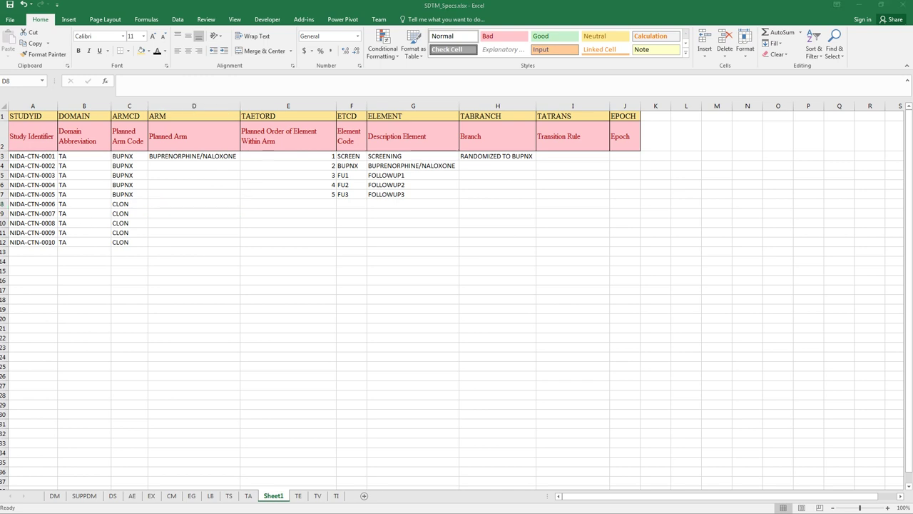
click(164, 202)
key(ctrl+v)
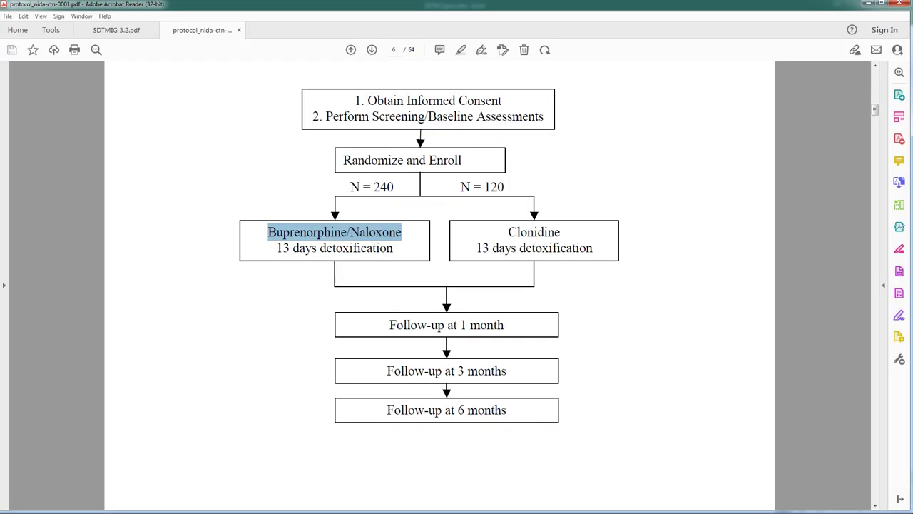
click(867, 4)
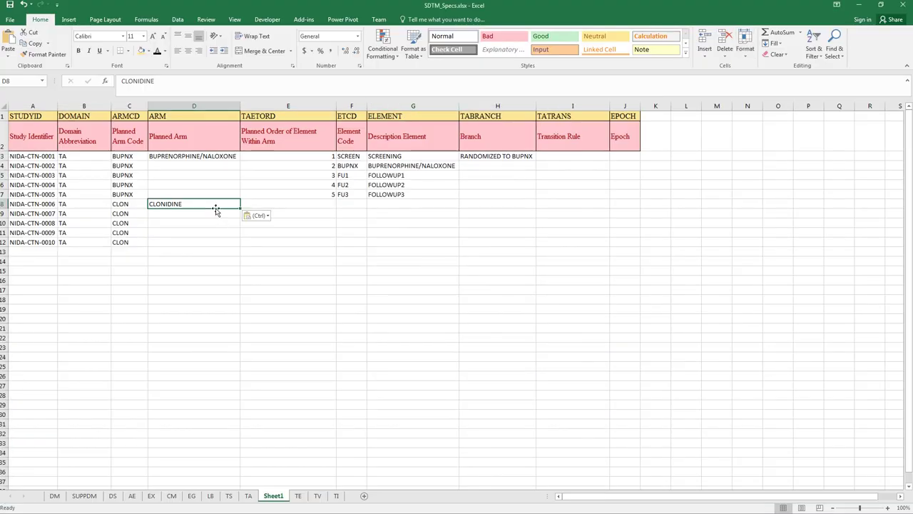
Step: Copy the element orders and codes from E3:F7 to E8:F12 and change the code in F9 to CLON
click(323, 205)
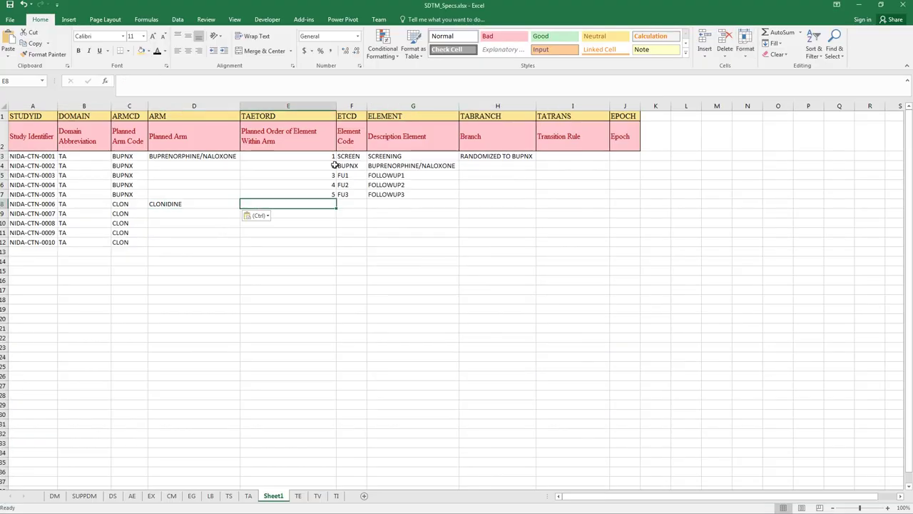
drag(326, 156, 357, 198)
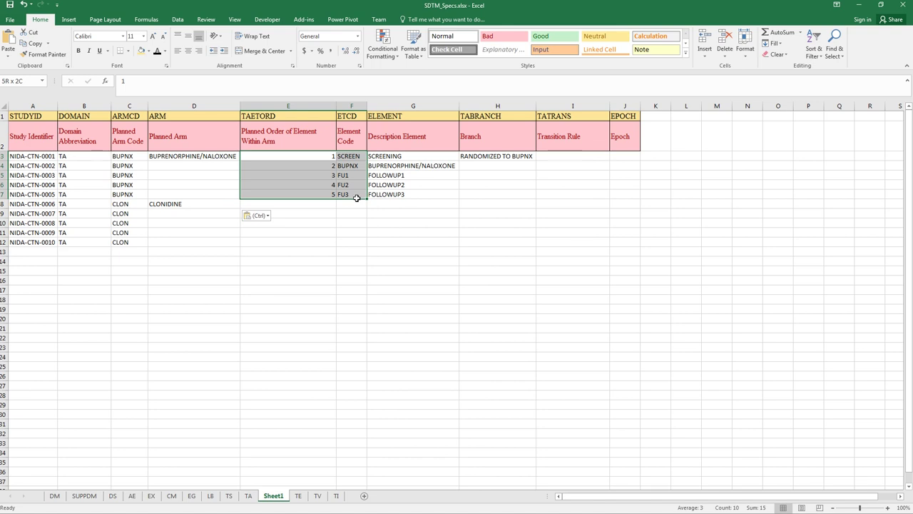
key(ctrl+c)
click(300, 205)
key(ctrl+v)
click(420, 218)
click(357, 214)
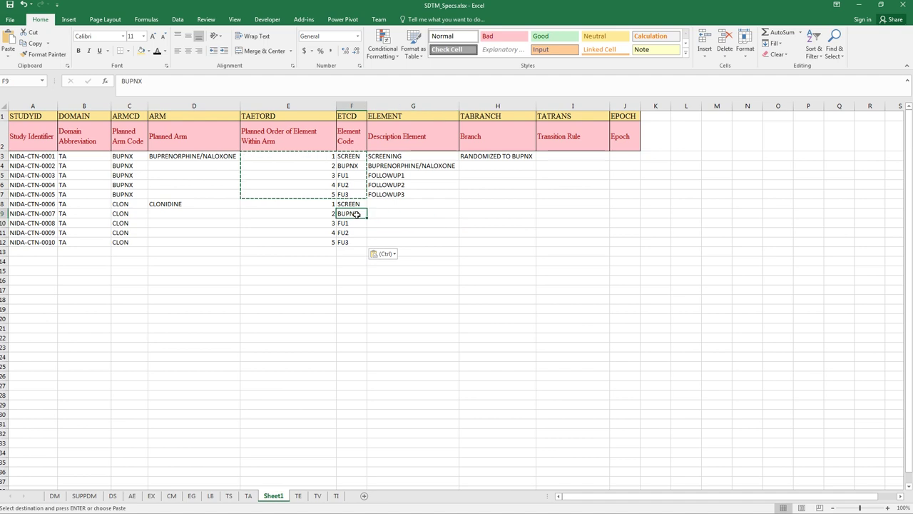
text(CLOINN)
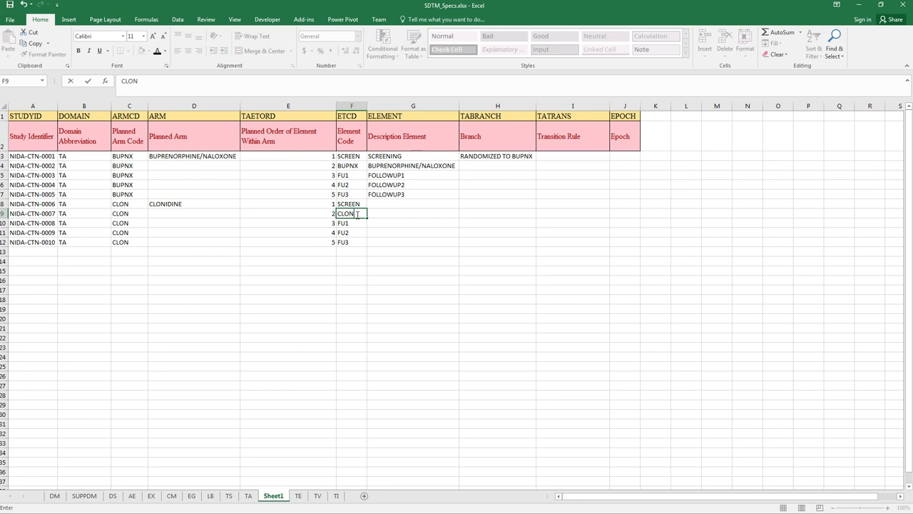
click(450, 248)
Step: Copy the element descriptions from G3:G7 to G8:G12 and change the description in G9 to CLONIDINE
drag(407, 154, 410, 194)
key(ctrl+c)
click(408, 204)
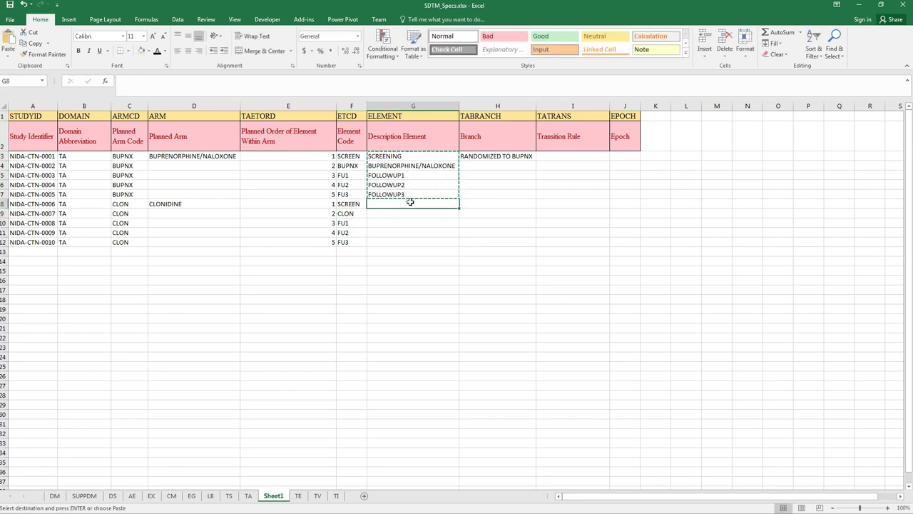
key(ctrl+v)
click(399, 213)
key(Escape)
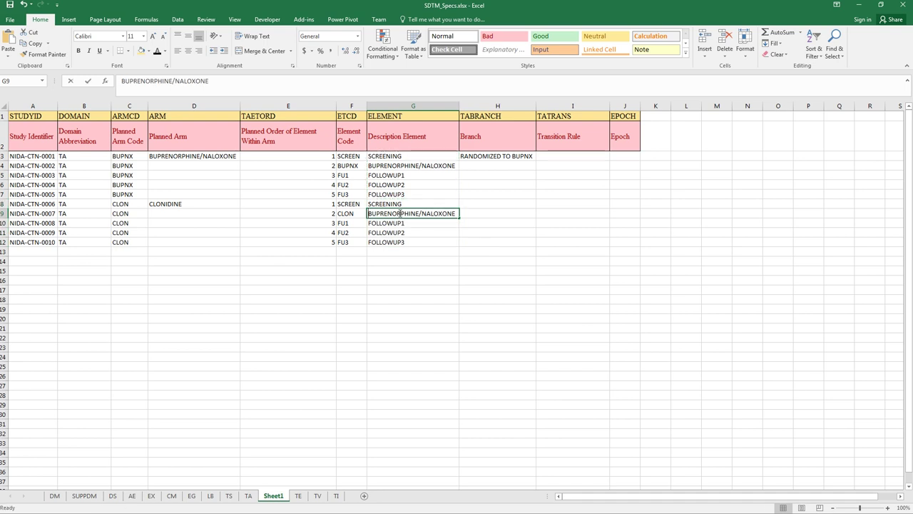
text(CLONIDINE)
click(621, 309)
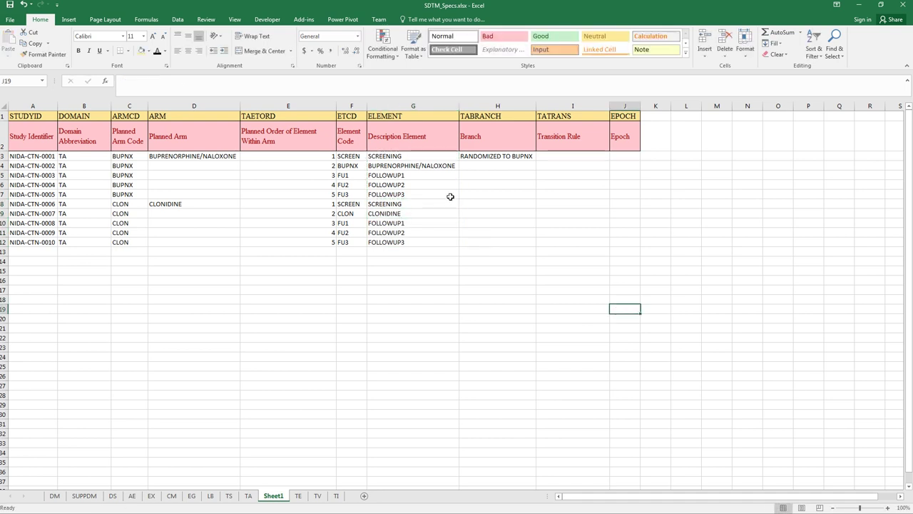
Step: Copy the branch text from H3 to H8, change it to RANDOMIZED TO CLON, and slightly widen the EPOCH column
click(500, 160)
key(ctrl+c)
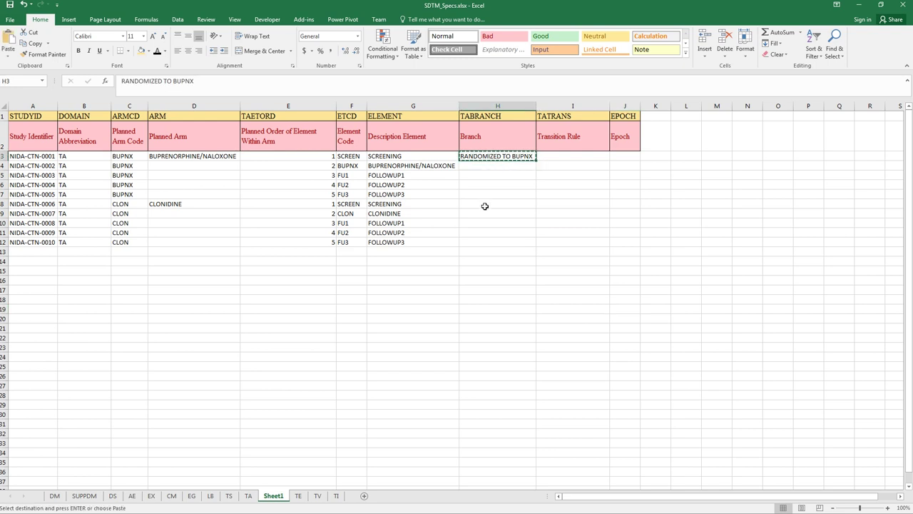
click(488, 201)
key(ctrl+v)
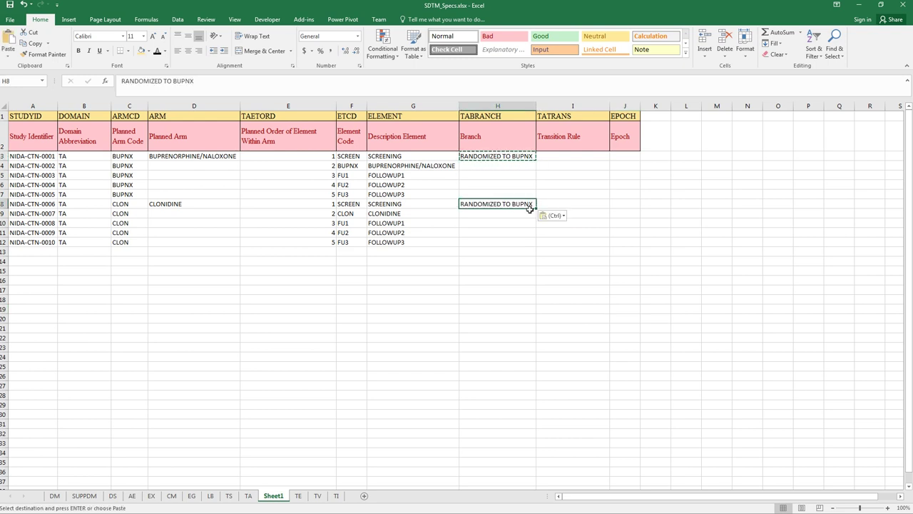
key(F2)
double_click(515, 204)
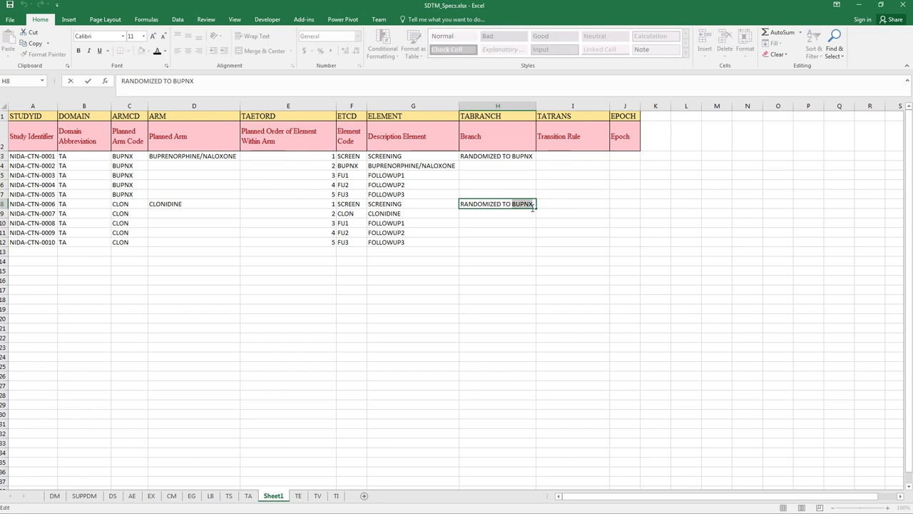
text(CLON)
click(676, 318)
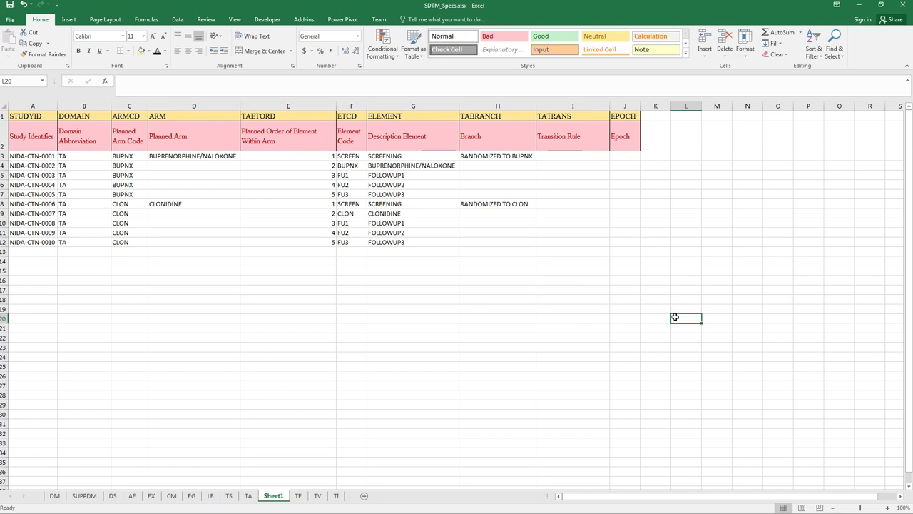
drag(641, 107, 643, 106)
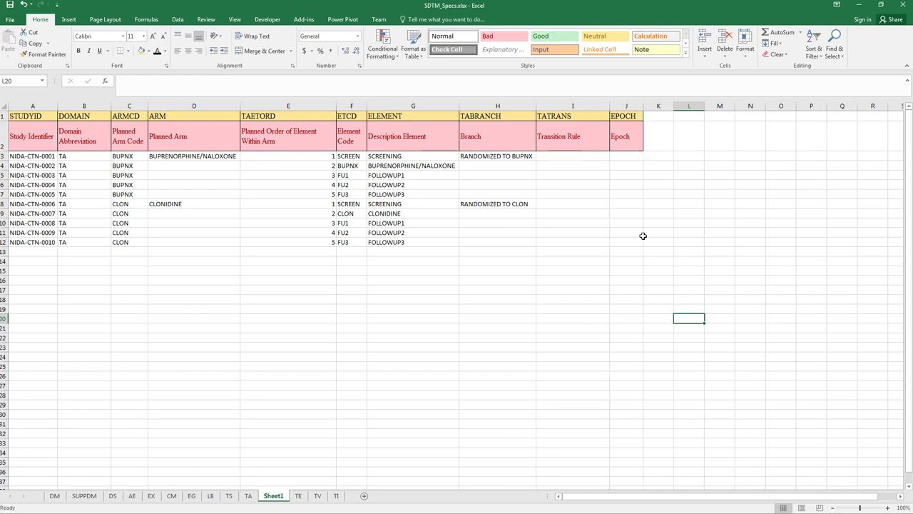
click(355, 157)
drag(355, 176, 351, 251)
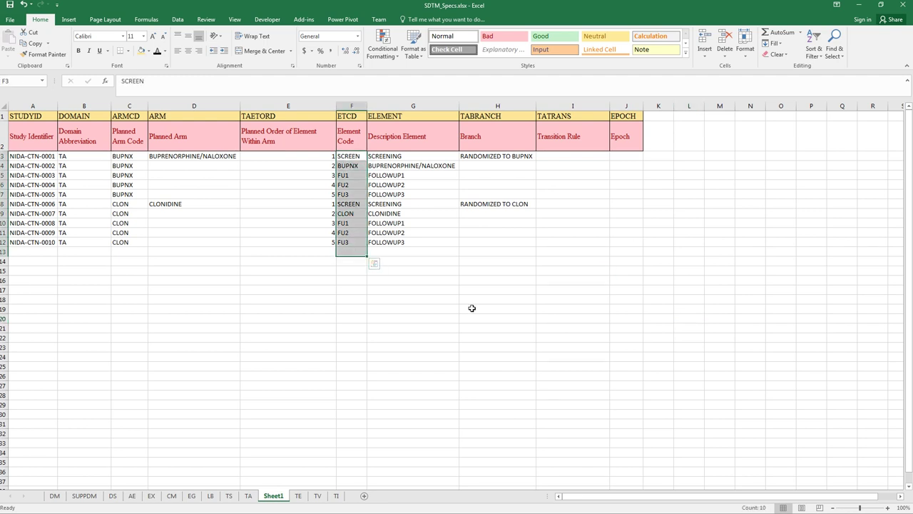
click(472, 308)
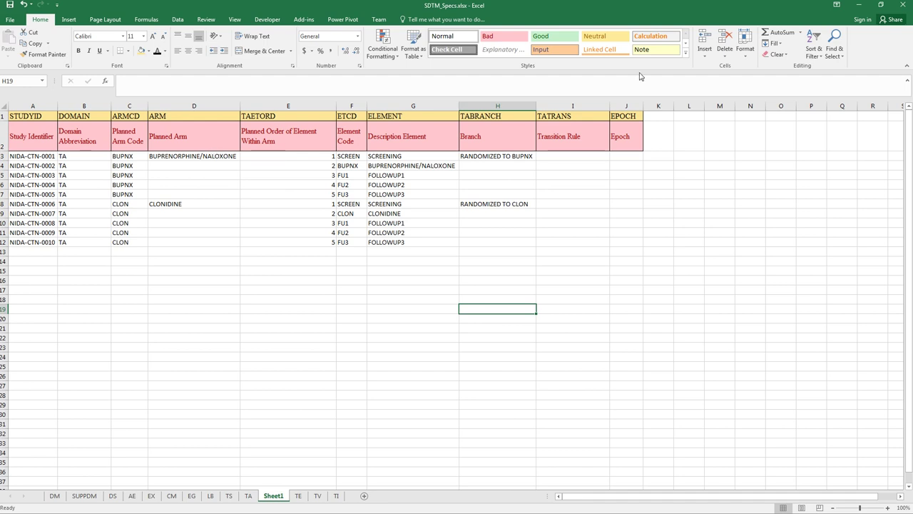
Step: Copy SCREENING from G3 to the epoch cell J3 and fit the EPOCH column's width to its contents
click(396, 155)
key(ctrl+c)
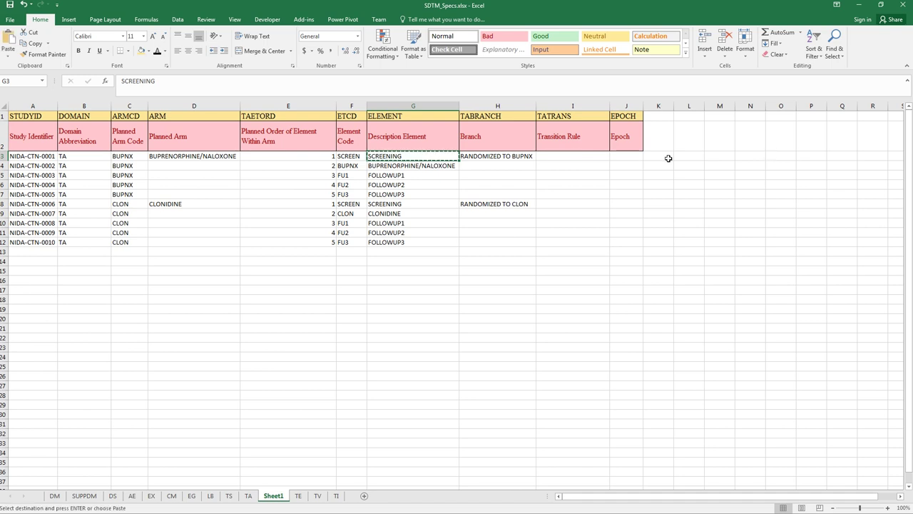
click(634, 156)
key(ctrl+v)
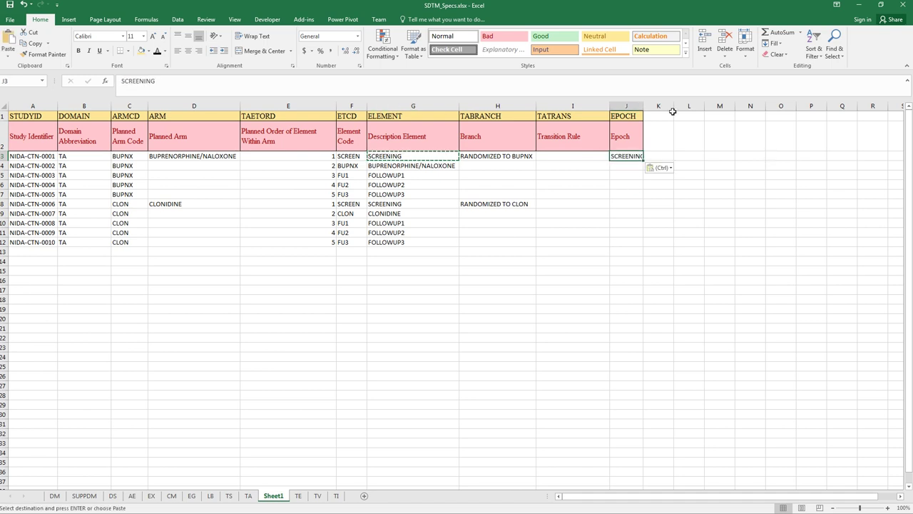
double_click(644, 106)
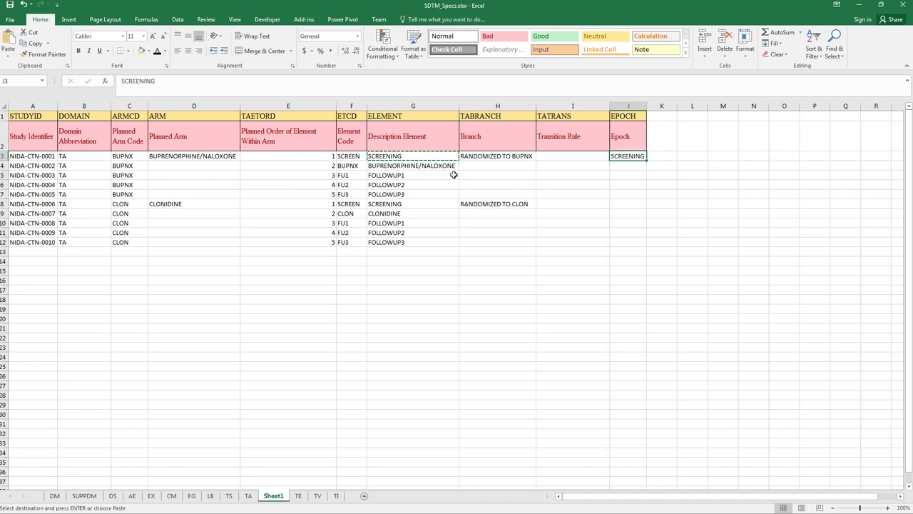
Step: Enter ACTIVE as the epoch in J4 for the buprenorphine/naloxone element
click(621, 166)
text(ACTIVE)
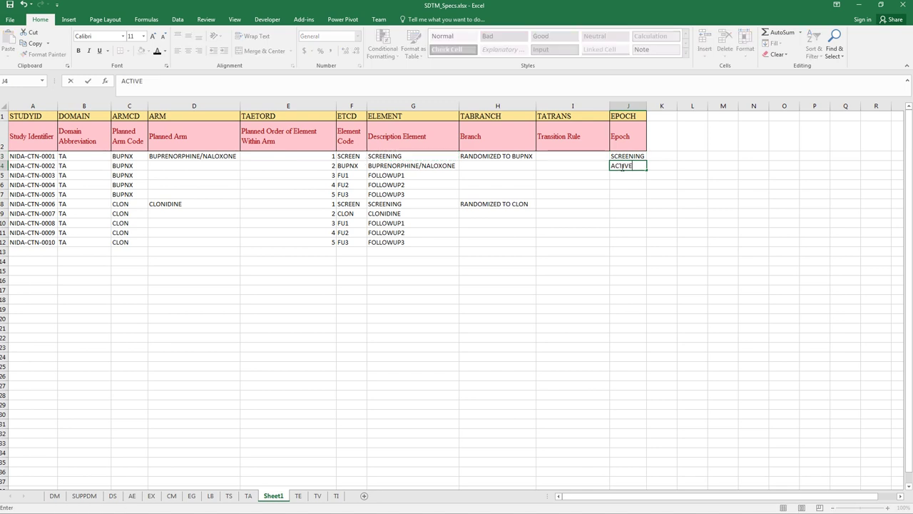
click(569, 286)
Step: Copy the three follow-up descriptions from G5:G7 to J5:J7 and fit the EPOCH column's width to them
mouse_move(423, 177)
mouse_down()
mouse_move(425, 202)
mouse_move(421, 193)
mouse_up()
key(ctrl+c)
click(625, 175)
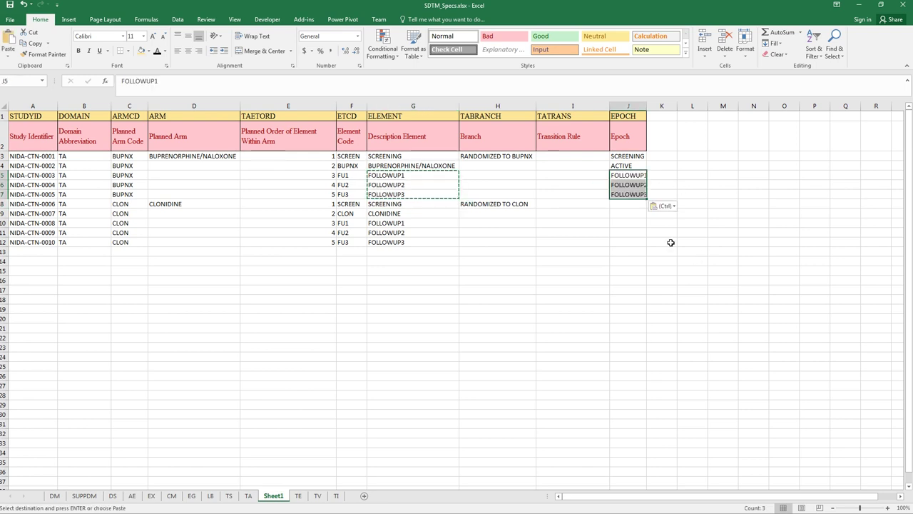
double_click(647, 106)
click(718, 255)
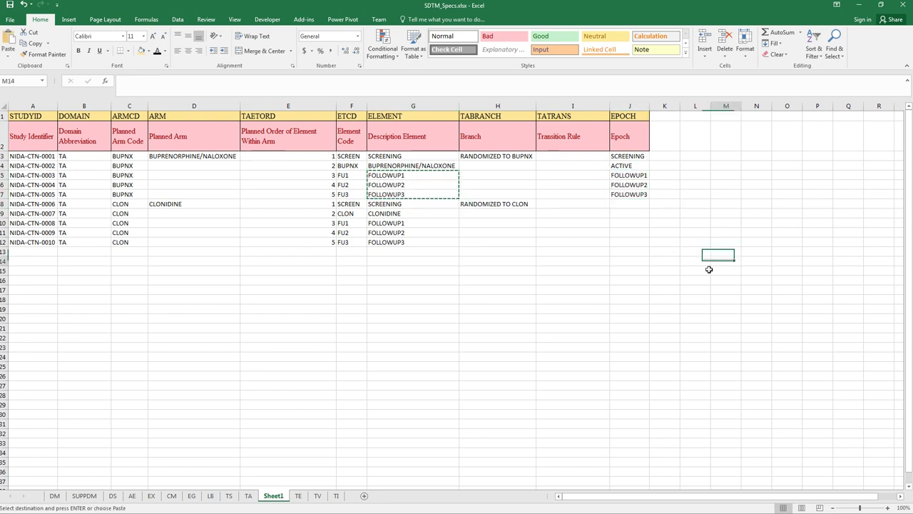
Step: Copy the element descriptions from G8:G12 to the epoch cells J8:J12 and change J9 to ACTVIVE
click(418, 205)
drag(418, 205, 417, 243)
key(ctrl+c)
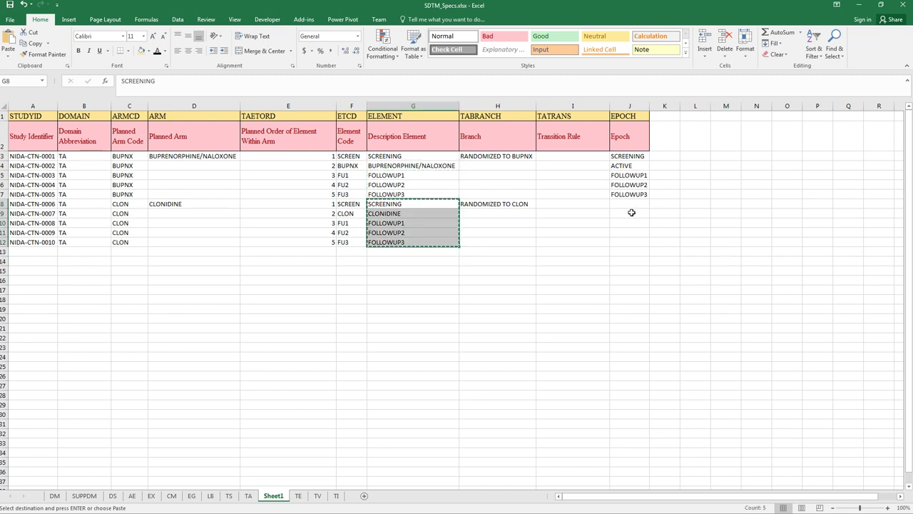
click(630, 205)
key(ctrl+v)
click(638, 215)
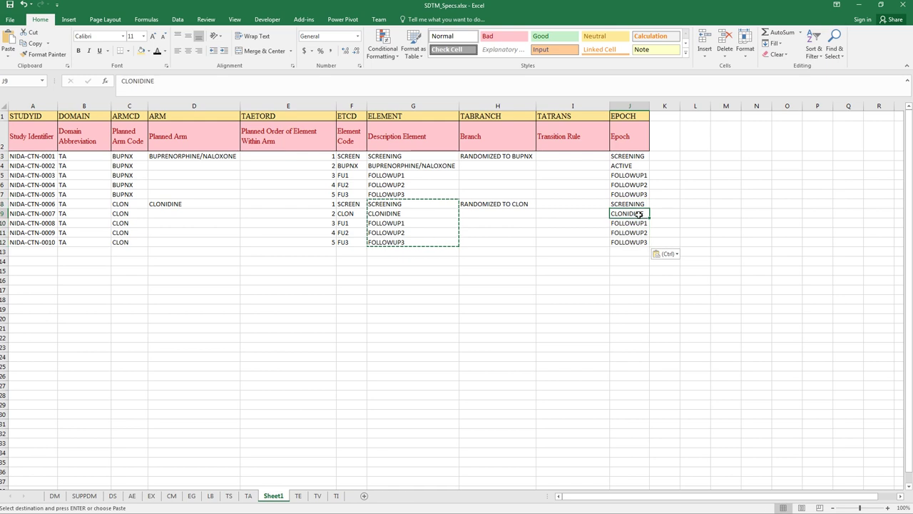
text(ACTIVEV)
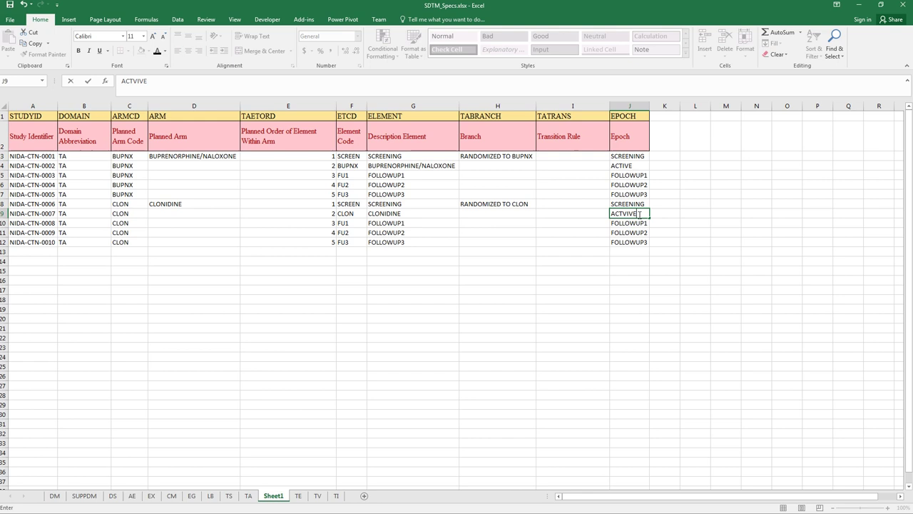
text(IVE)
key(Return)
click(744, 297)
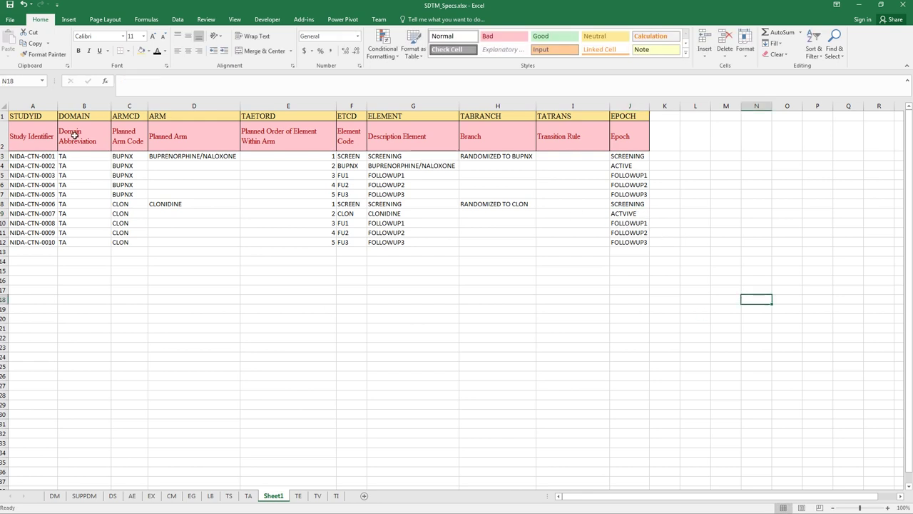
Step: Review the DOMAIN column and the whole dataset on Sheet1, and examine the variable origins in the TA specification
click(442, 302)
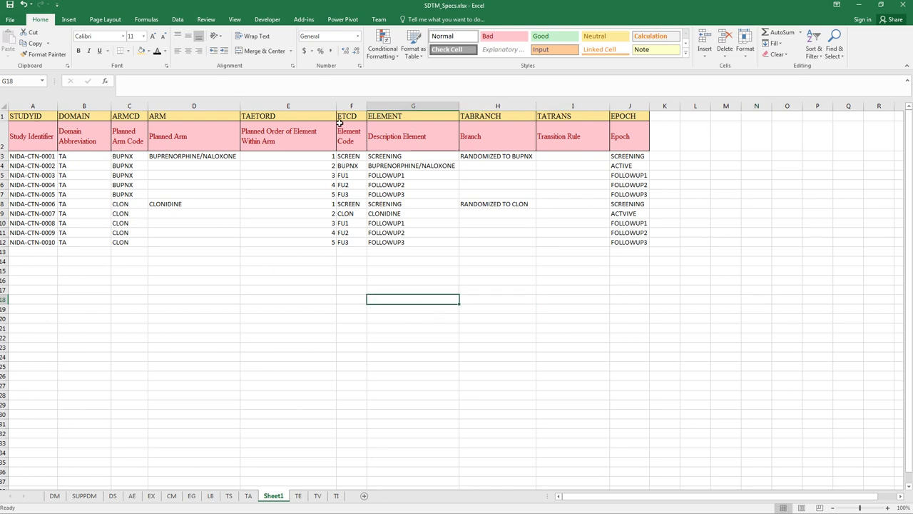
drag(69, 156, 75, 232)
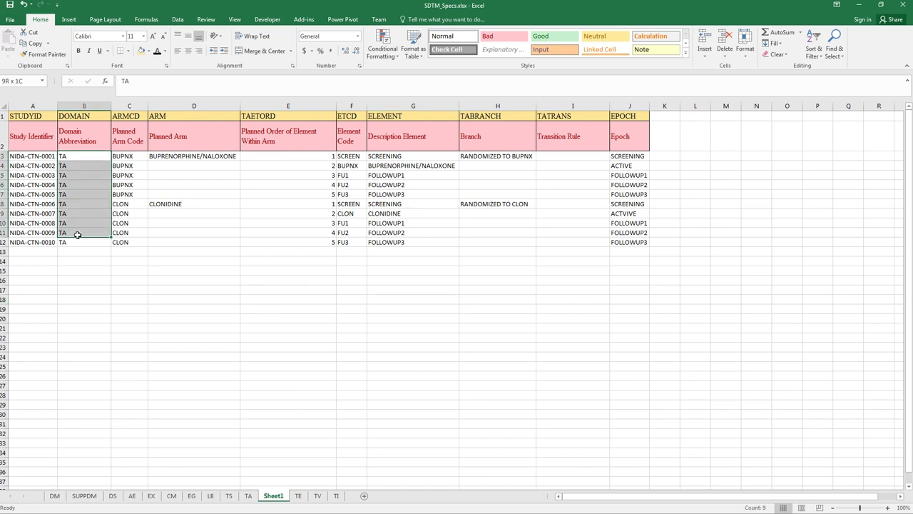
click(310, 316)
click(619, 306)
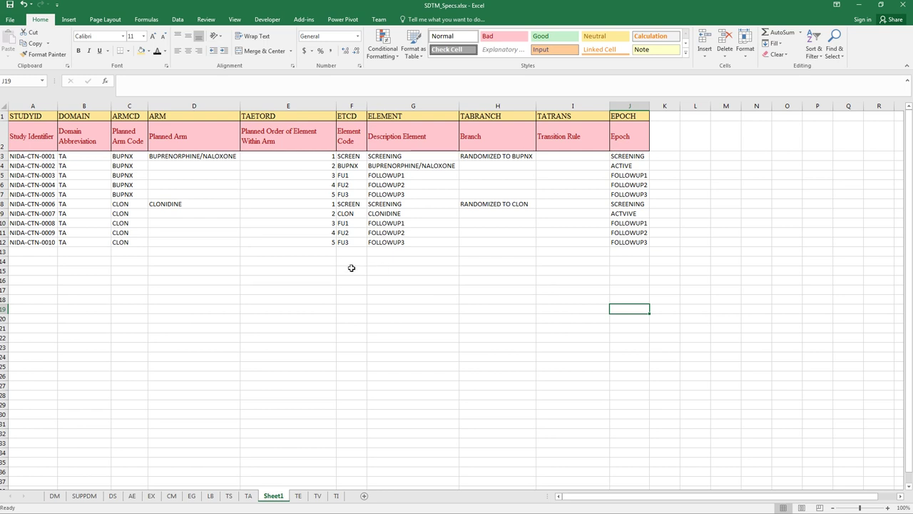
mouse_move(48, 119)
mouse_down()
mouse_move(79, 153)
mouse_move(343, 250)
mouse_move(646, 250)
mouse_up()
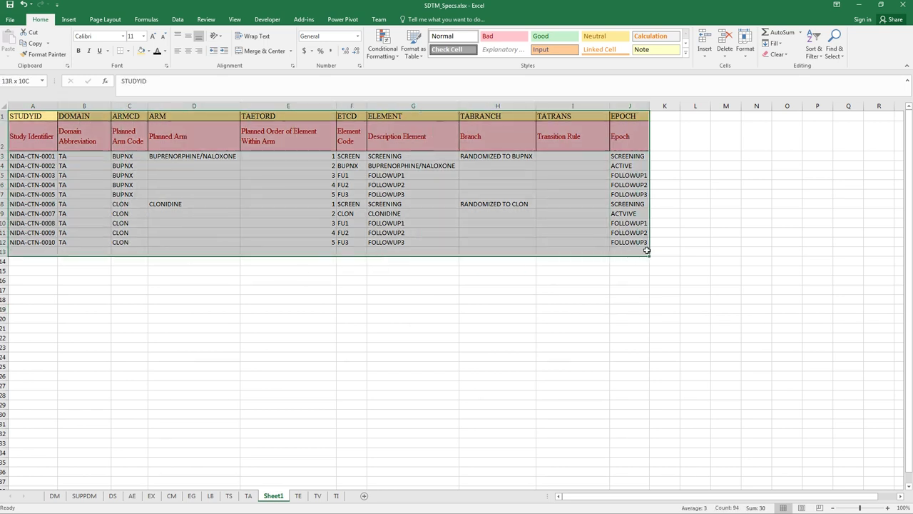
click(245, 435)
click(248, 495)
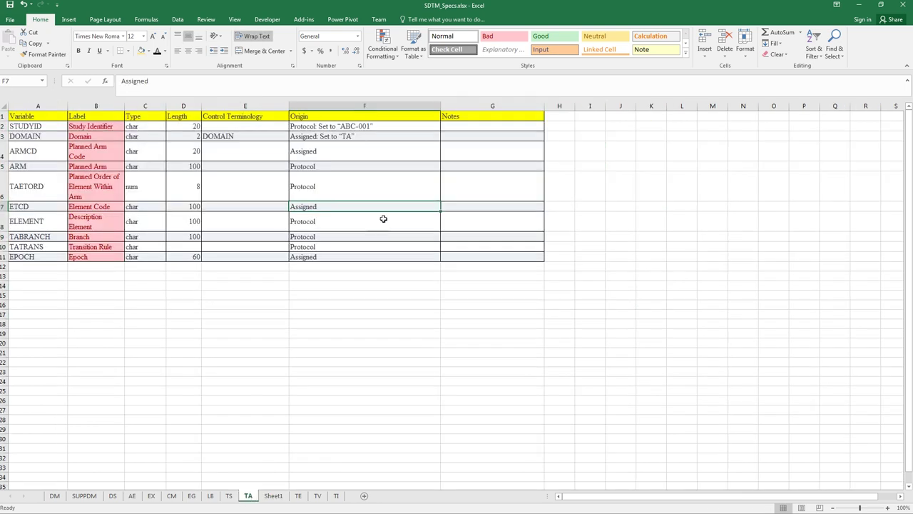
drag(328, 154, 329, 245)
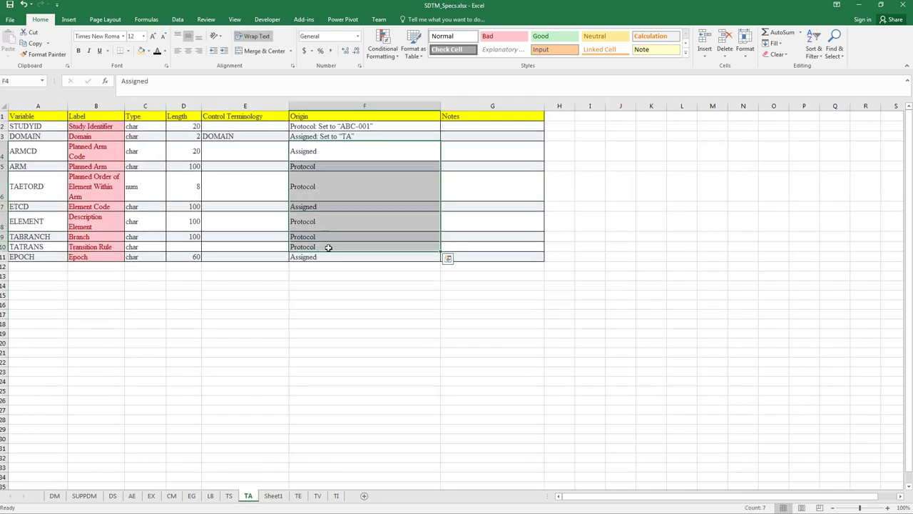
click(330, 257)
click(334, 294)
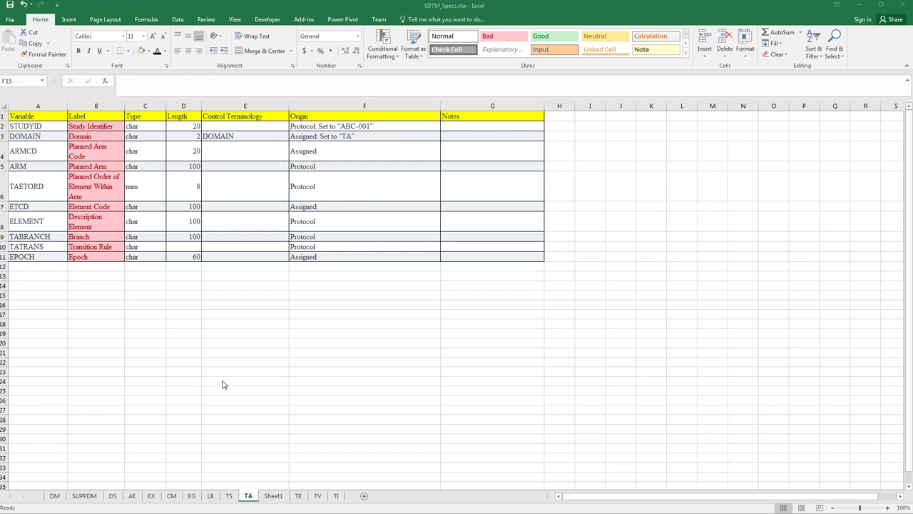
Step: Look over the dataset on Sheet1 again and check the variable types and lengths in the TA specification
click(272, 496)
drag(37, 116, 635, 251)
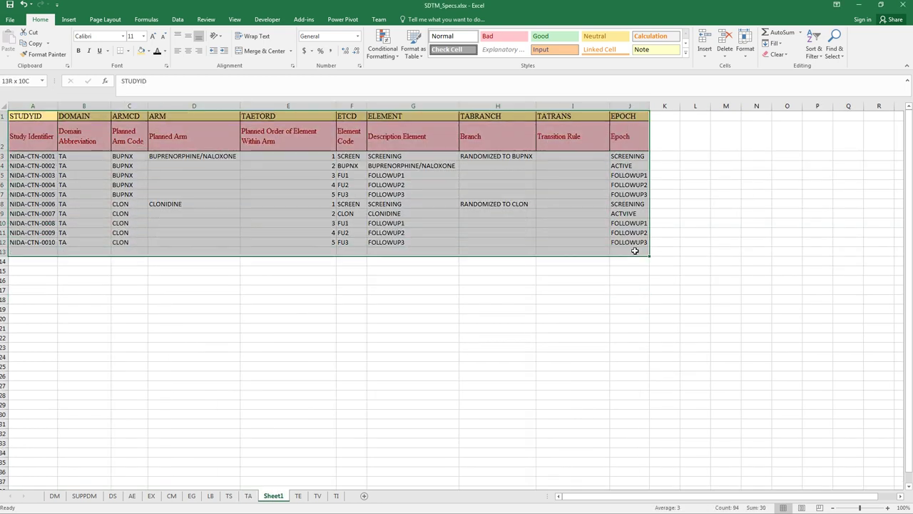
click(671, 327)
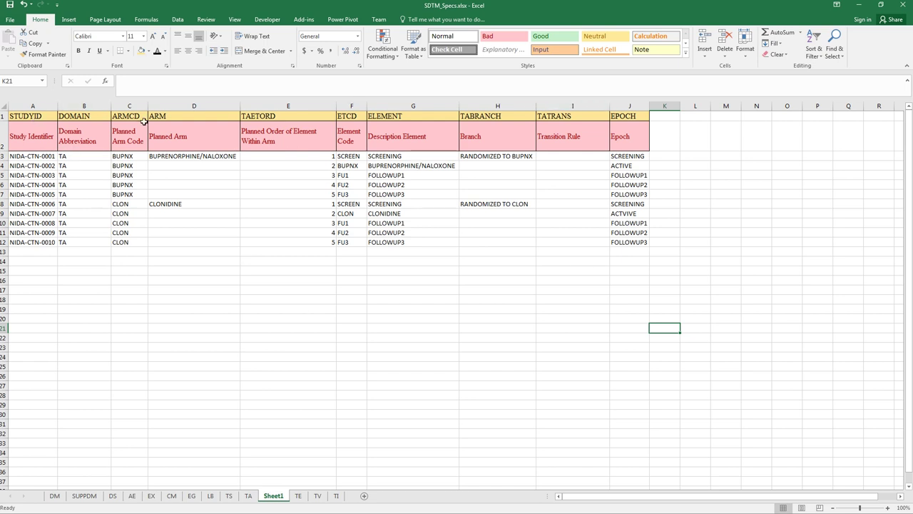
click(246, 496)
drag(152, 136, 149, 257)
drag(193, 127, 193, 246)
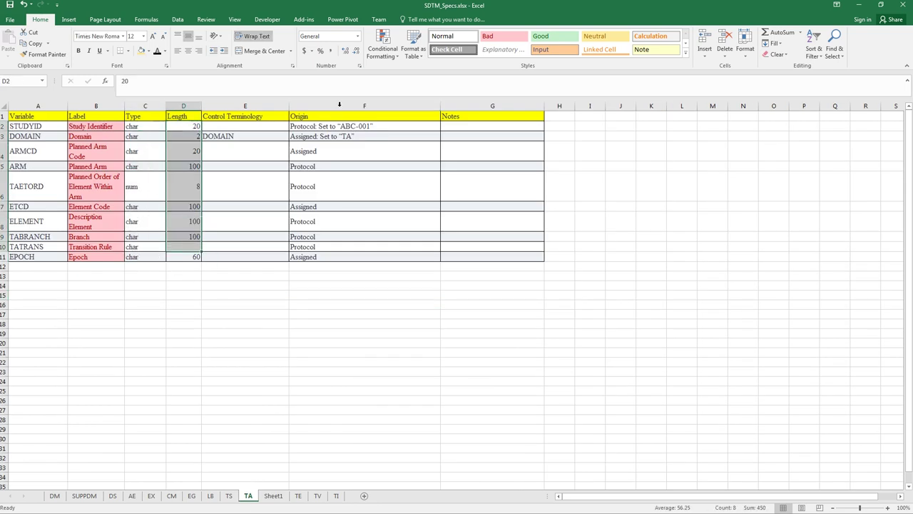
click(382, 359)
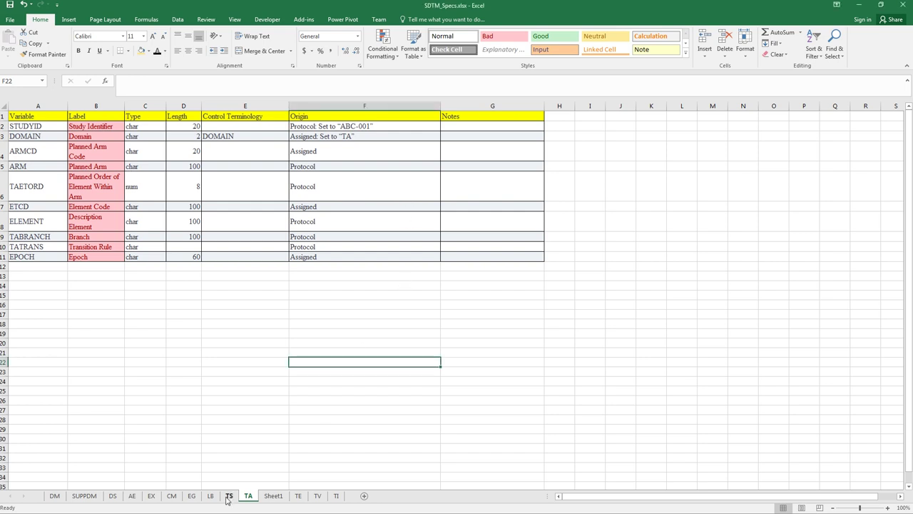
Step: View the TE specification, review the full dataset range on Sheet1, and view the TA specification
click(299, 496)
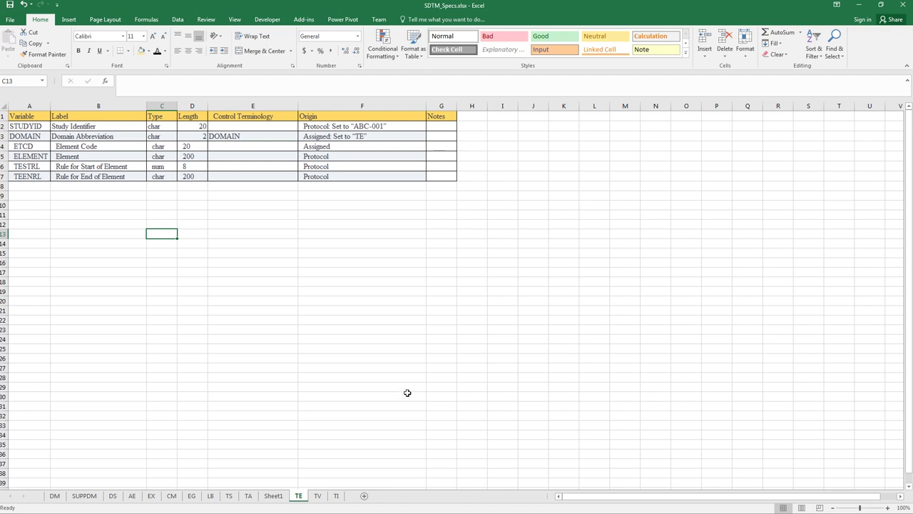
click(272, 496)
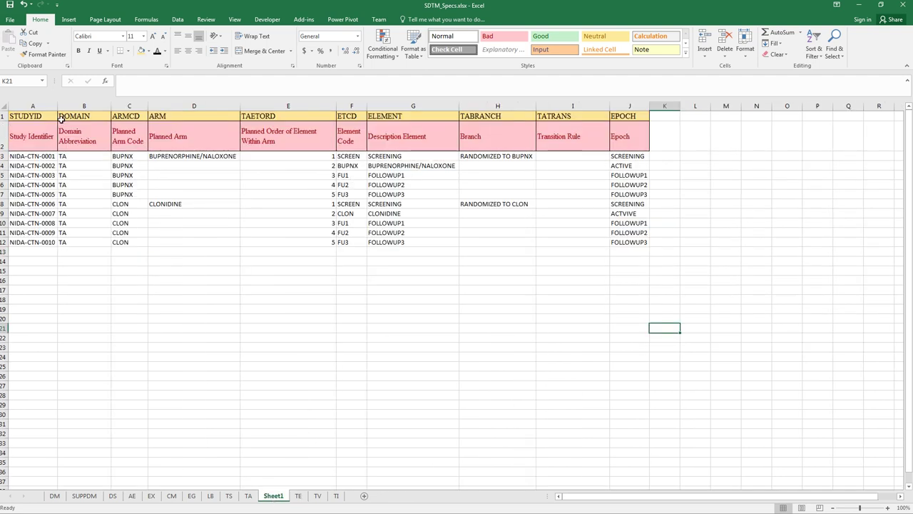
drag(50, 116, 628, 246)
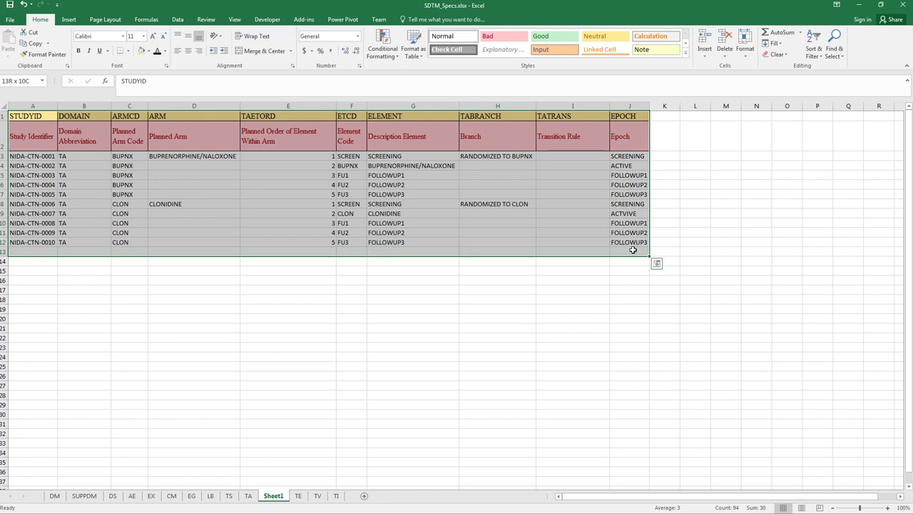
click(391, 401)
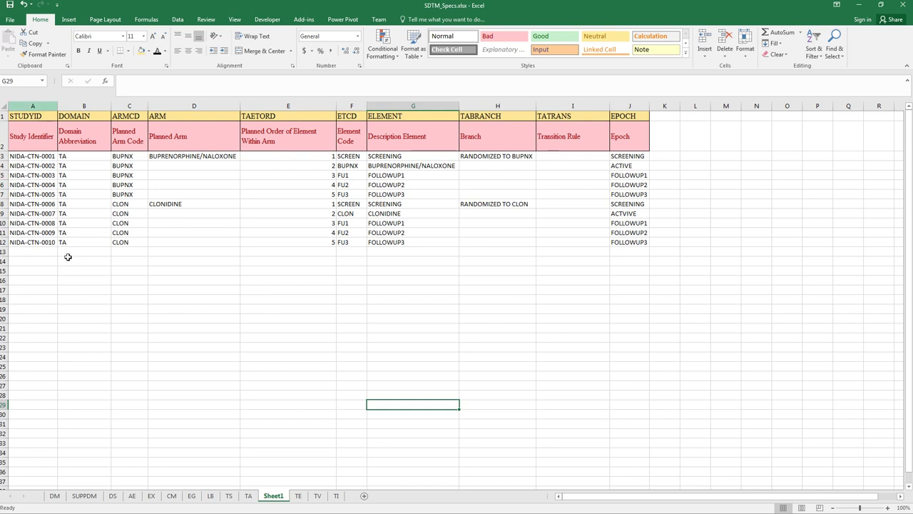
drag(46, 118, 627, 252)
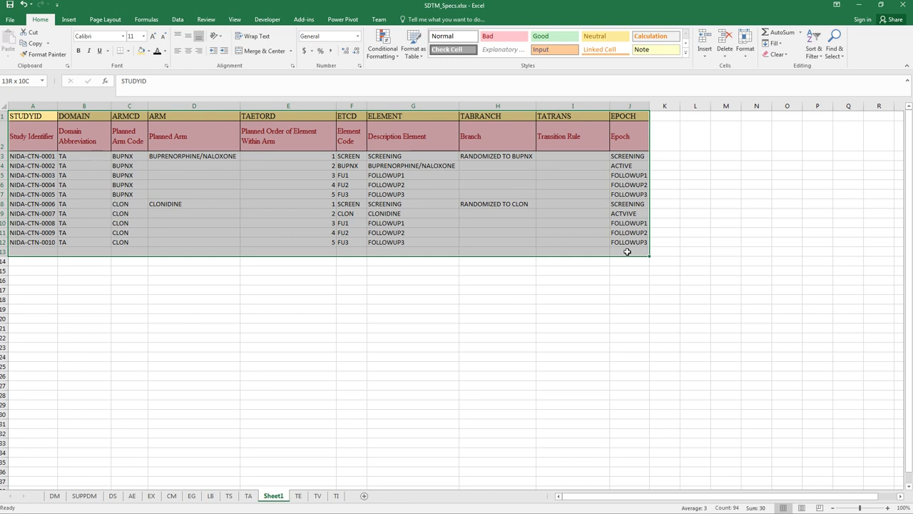
click(528, 395)
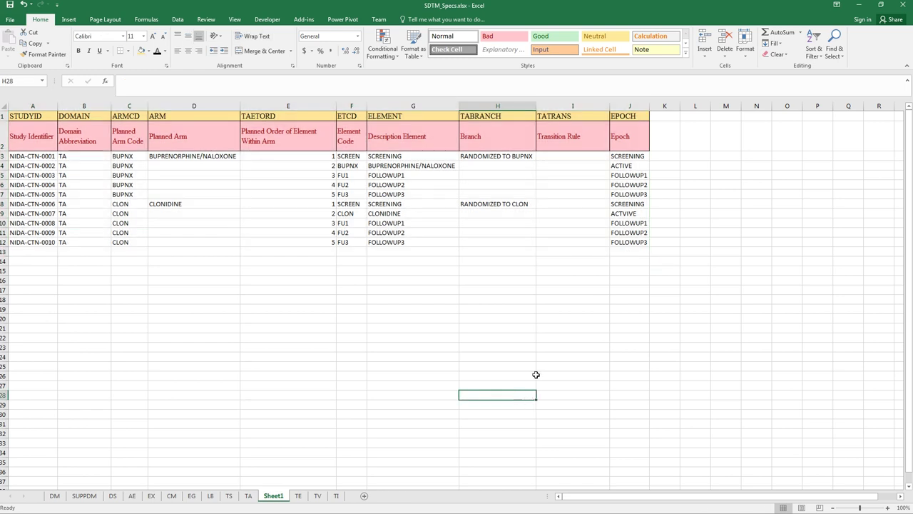
click(248, 498)
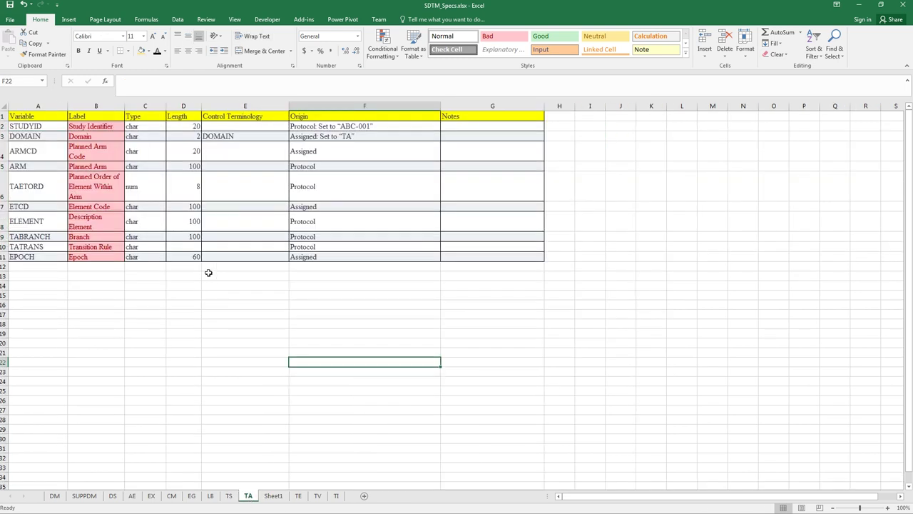
Step: Return to Sheet1 and open the management options for that sheet
click(272, 496)
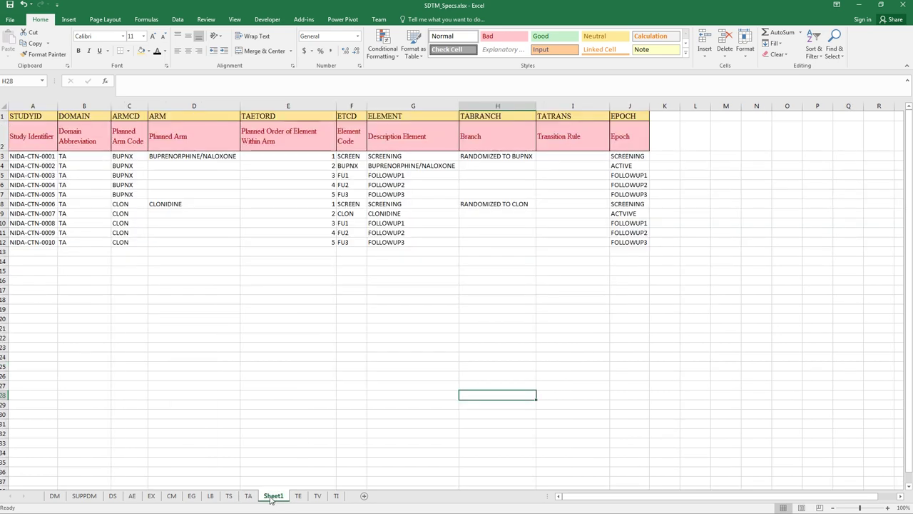
right_click(277, 495)
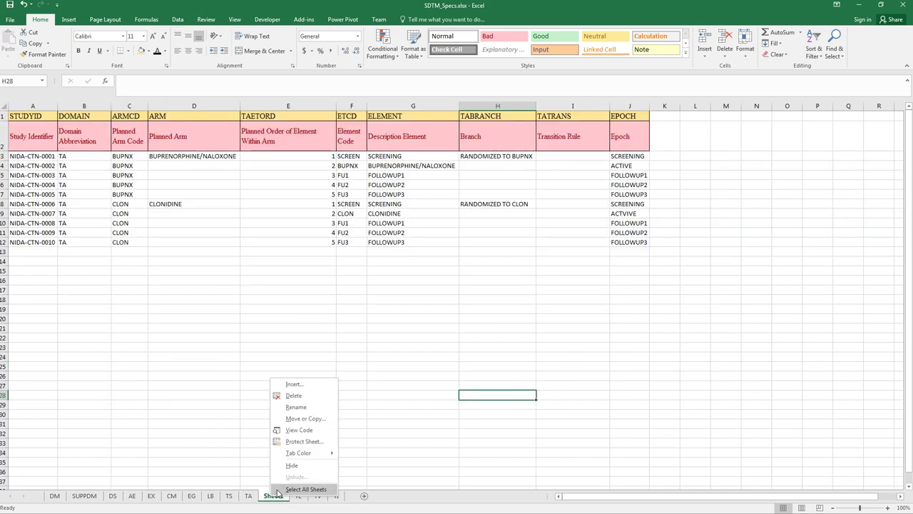
Step: Rename the sheet holding the filled-in trial arms data as TA_DATASET
click(295, 407)
text(TA)
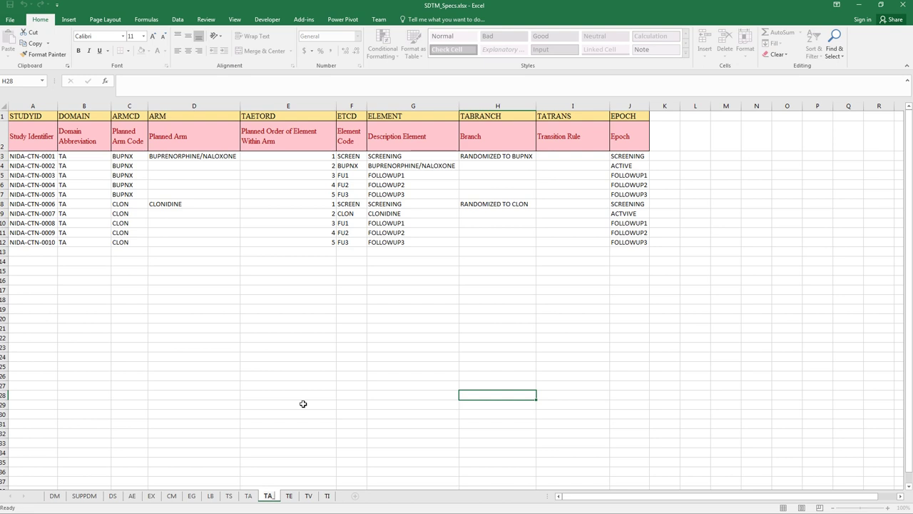
text(dATASET)
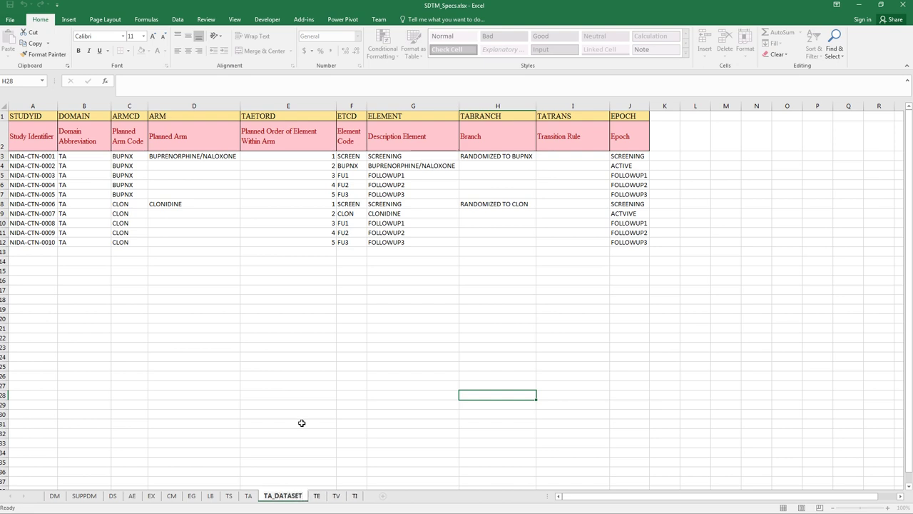
click(248, 495)
click(285, 495)
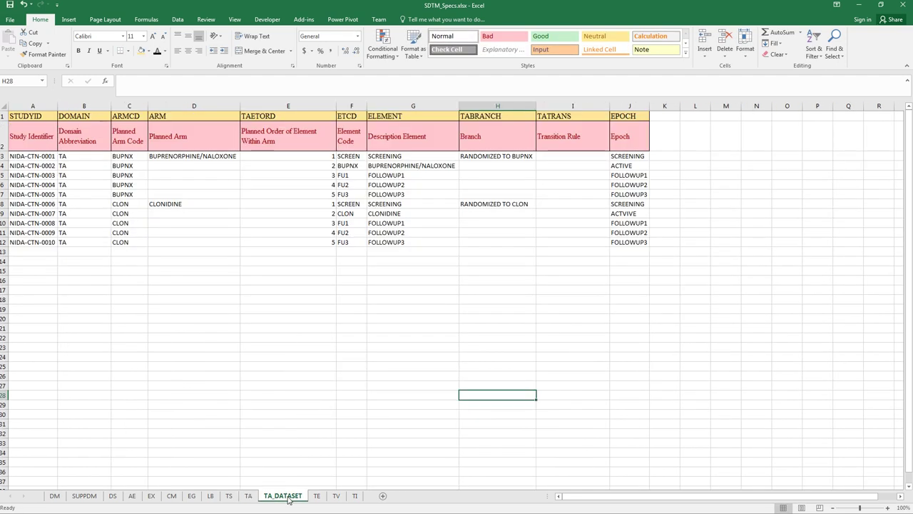
Step: Copy the variable names and labels in A2:B9 of the TS sheet
click(229, 496)
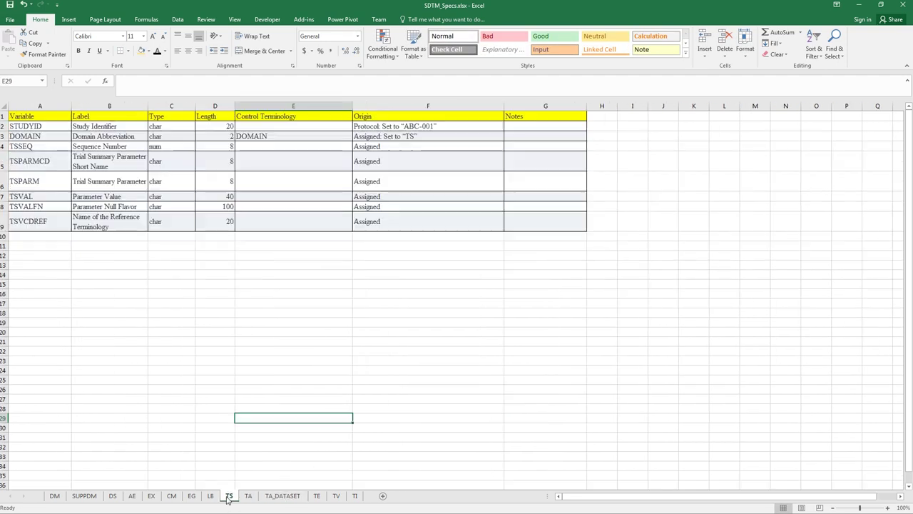
drag(61, 126, 130, 227)
key(ctrl+c)
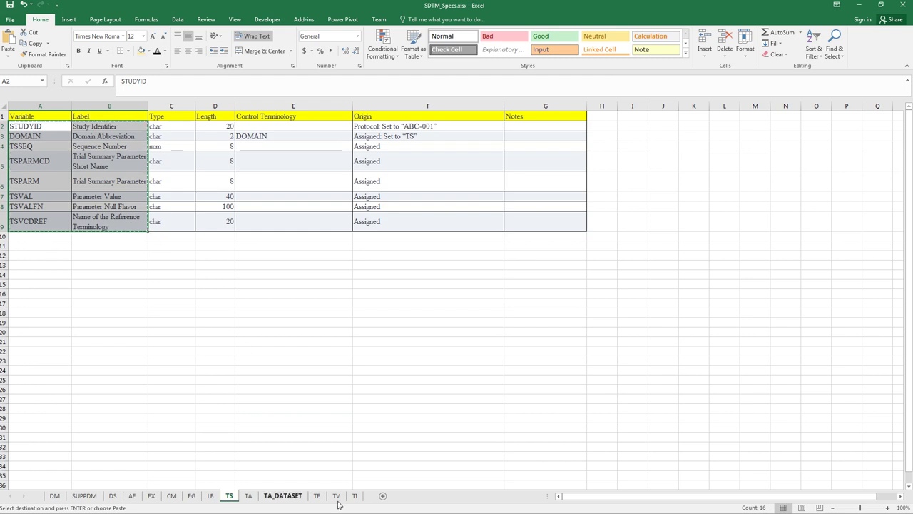
Step: Add a new worksheet right after TS and name it TS_DATASET
click(412, 495)
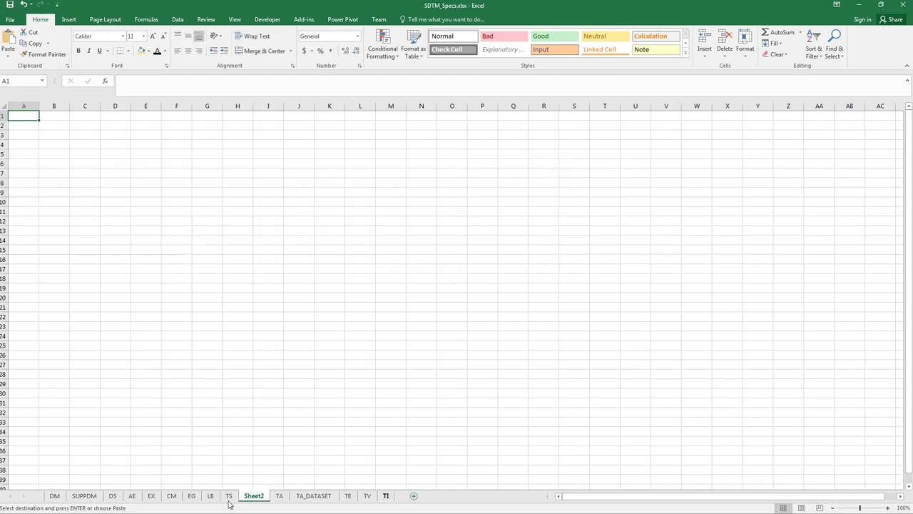
right_click(252, 497)
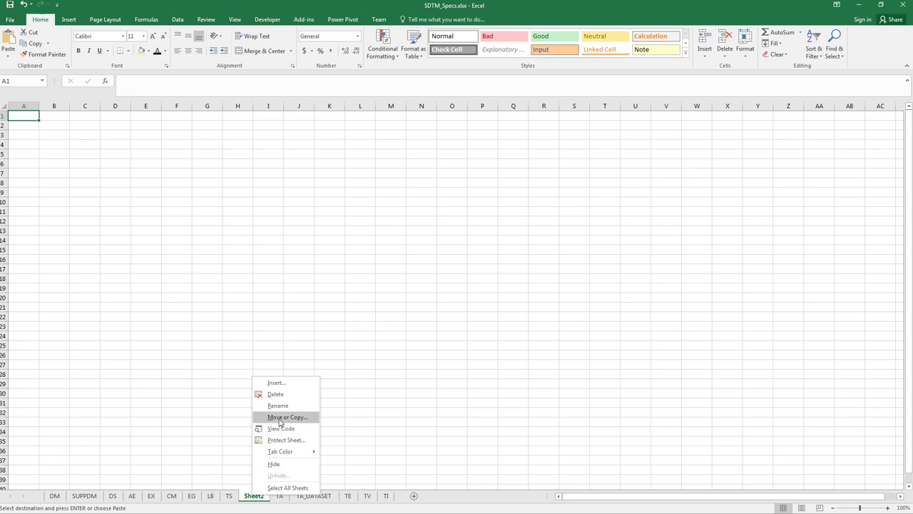
click(279, 406)
text(ts)
key(BackSpace)
key(BackSpace)
text(TS_DATASET)
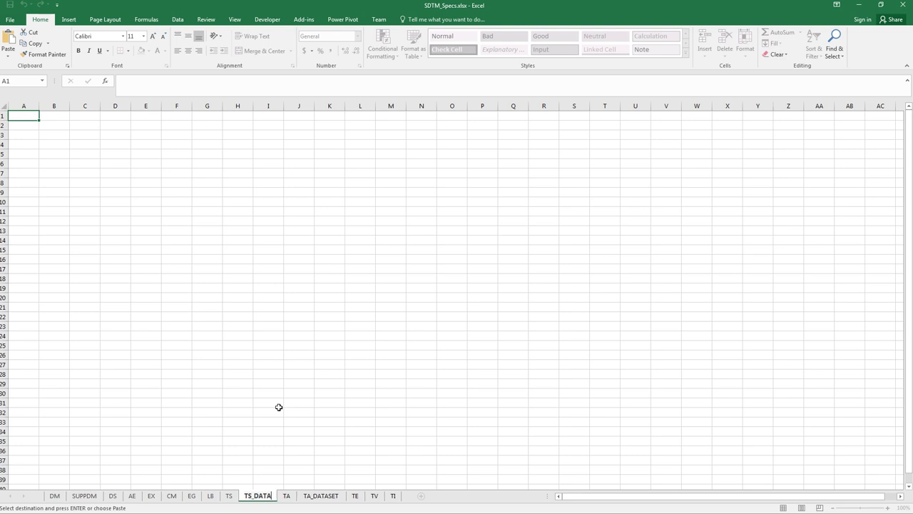
click(367, 268)
Step: Paste the copied variable names and labels into TS_DATASET starting at cell A1
click(34, 116)
key(ctrl+v)
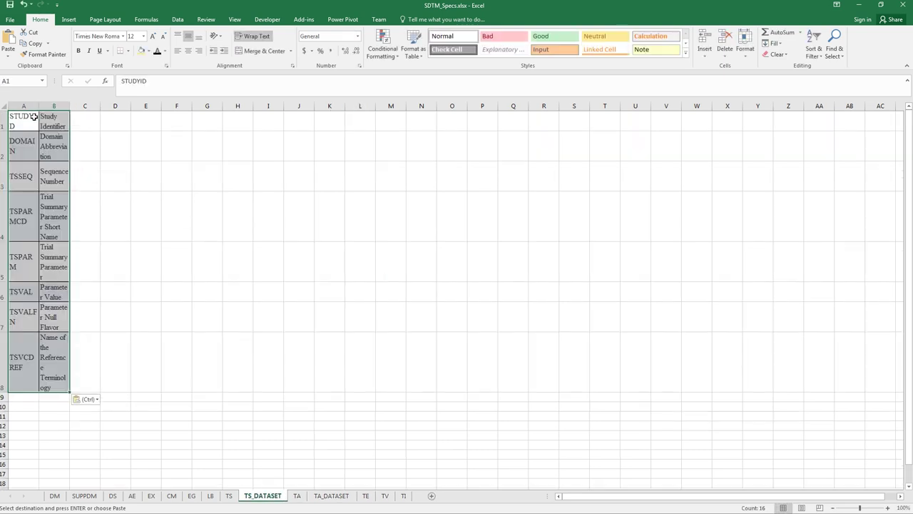
click(157, 186)
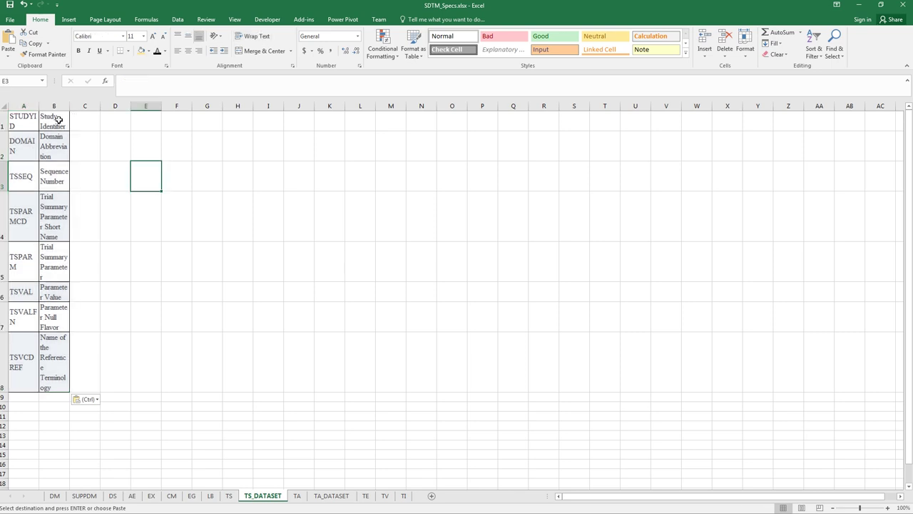
Step: Move the Study Identifier label out to D3 and the DOMAIN variable name to B1
click(59, 119)
drag(67, 115, 129, 166)
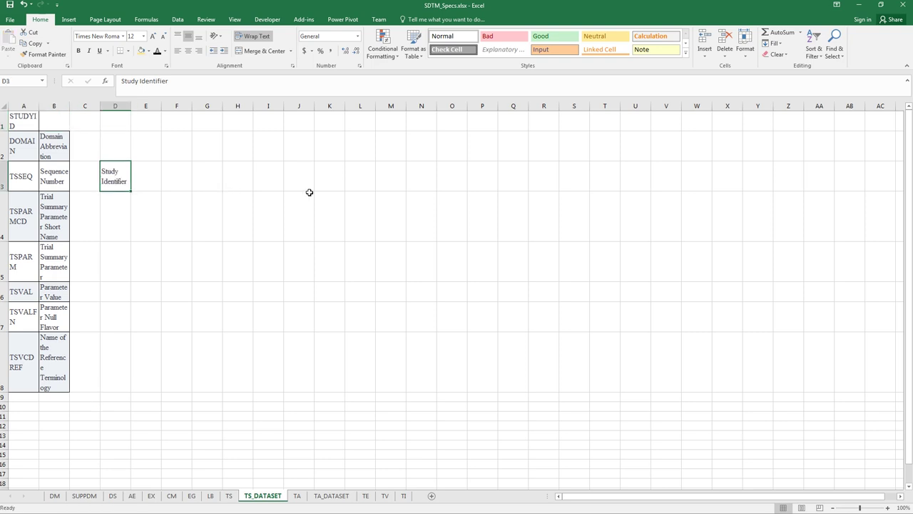
click(28, 143)
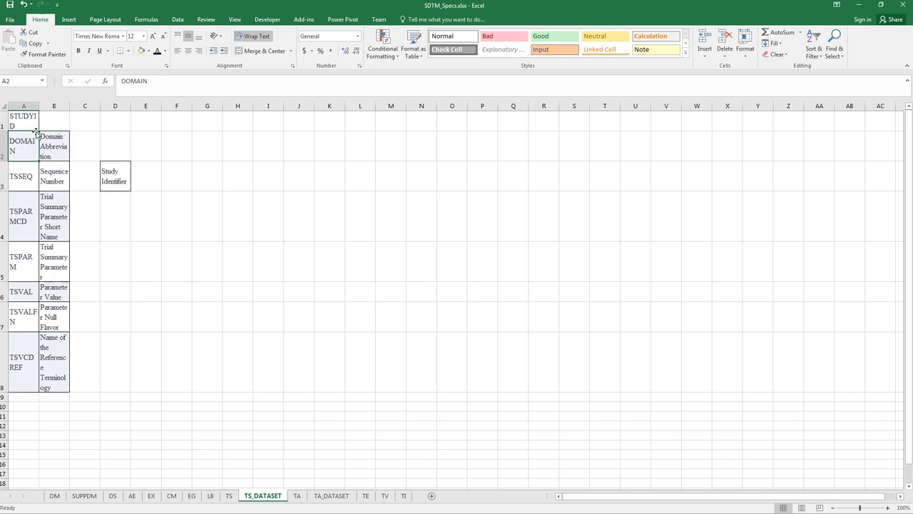
drag(53, 126, 53, 125)
Step: Move the variable names TSSEQ, TSPARMCD and TSPARM from column A to C1, D1 and E1
click(29, 168)
drag(30, 162, 95, 118)
click(29, 201)
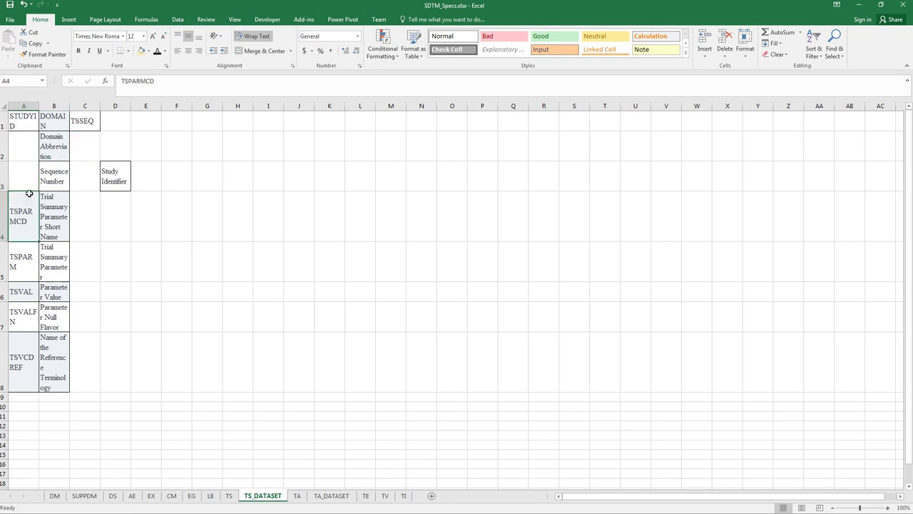
drag(30, 194, 114, 121)
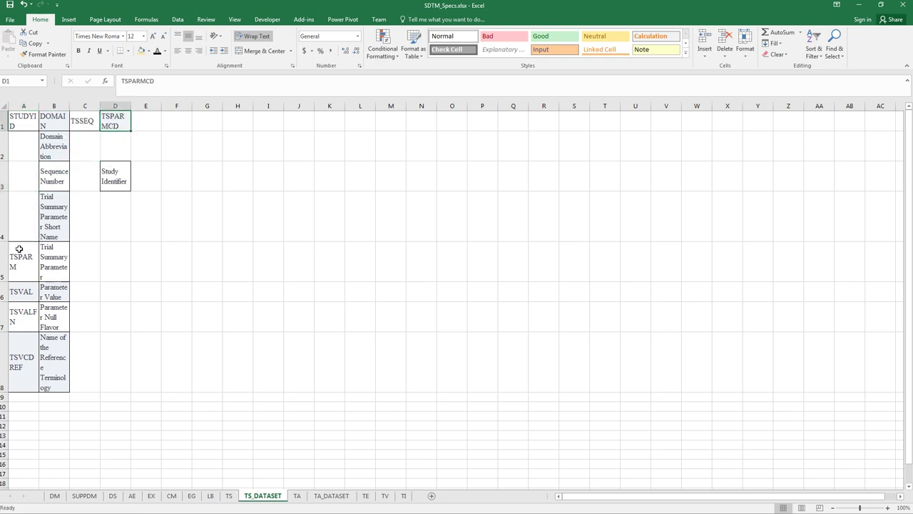
click(23, 244)
drag(23, 244, 147, 120)
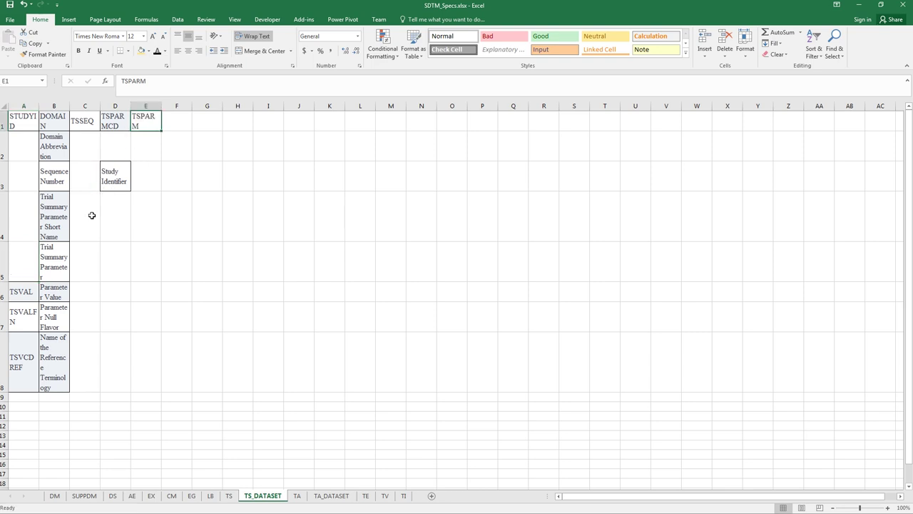
Step: Move the variable names TSVAL, TSVALFN and TSVCDREF from column A to F1, G1 and H1
click(23, 293)
drag(23, 283, 177, 122)
drag(20, 316, 57, 265)
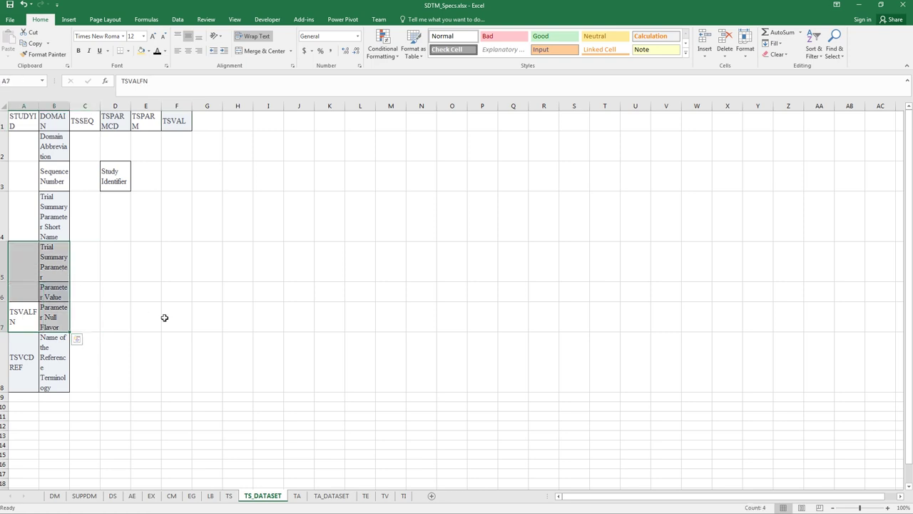
click(21, 316)
drag(24, 312, 213, 122)
click(16, 368)
drag(29, 336, 240, 124)
click(259, 212)
Step: Move the Study Identifier label to A2, Sequence Number to C2 and Trial Summary Parameter Short Name to D2
click(102, 173)
drag(101, 174, 20, 150)
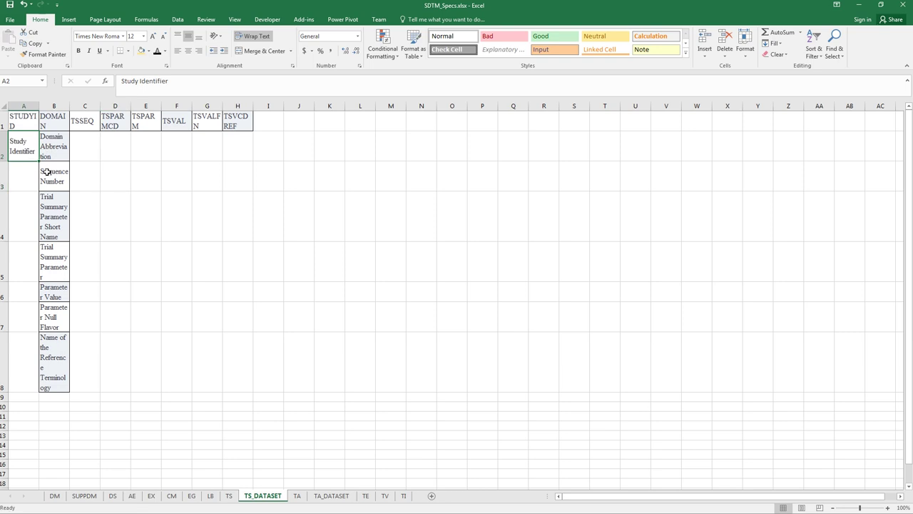
click(61, 175)
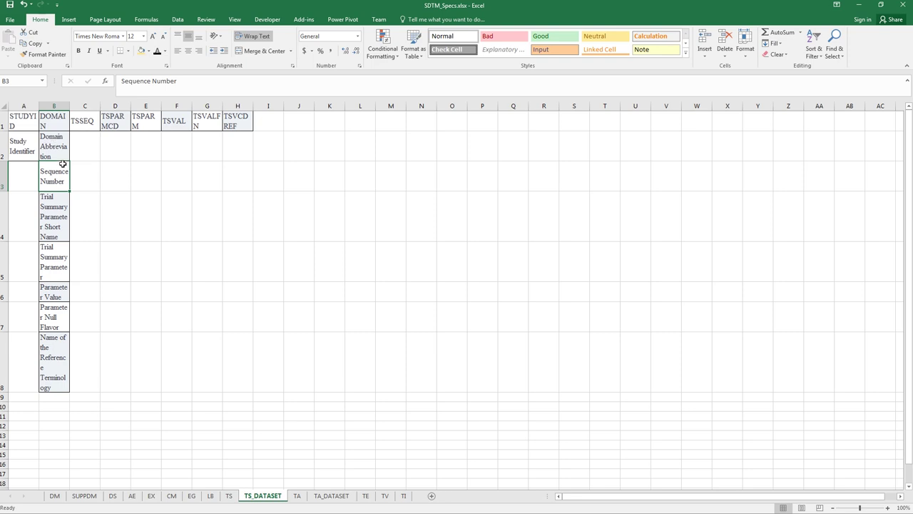
drag(63, 164, 94, 134)
click(60, 186)
drag(69, 184, 109, 164)
Step: Move the remaining labels, Trial Summary Parameter through Name of the Reference Terminology, from column B into E2:H2 in order
click(65, 208)
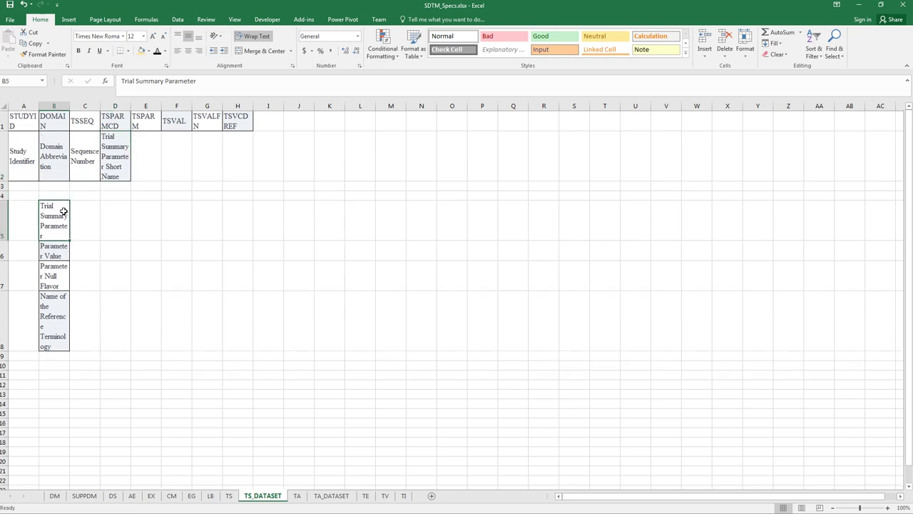
drag(68, 211, 142, 164)
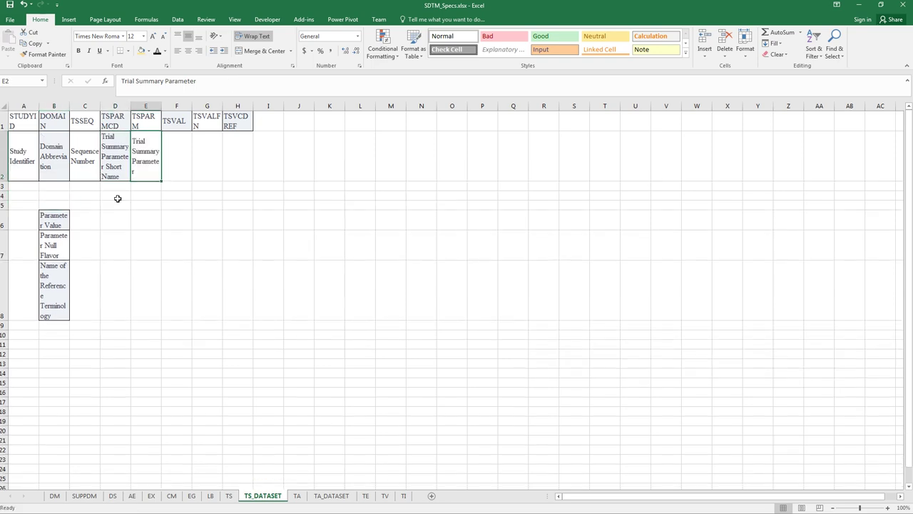
click(61, 224)
drag(83, 218, 164, 164)
click(65, 235)
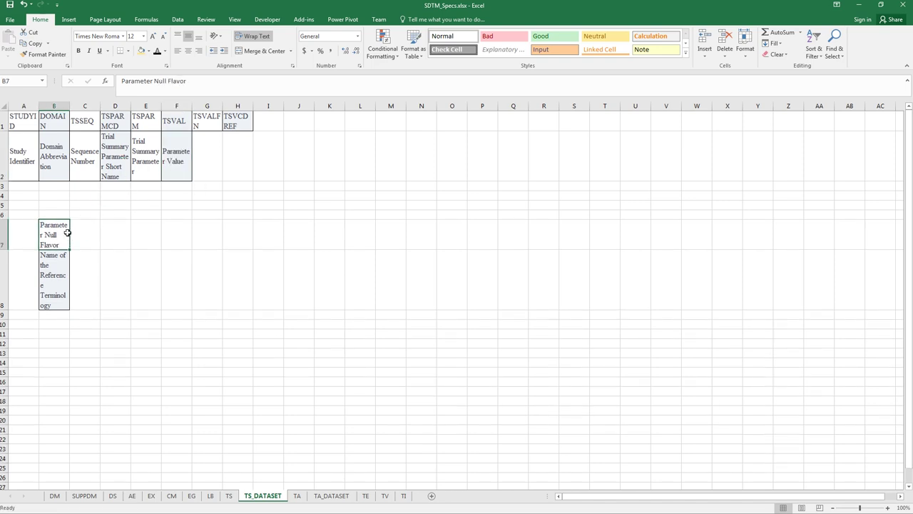
drag(68, 236, 207, 156)
click(64, 261)
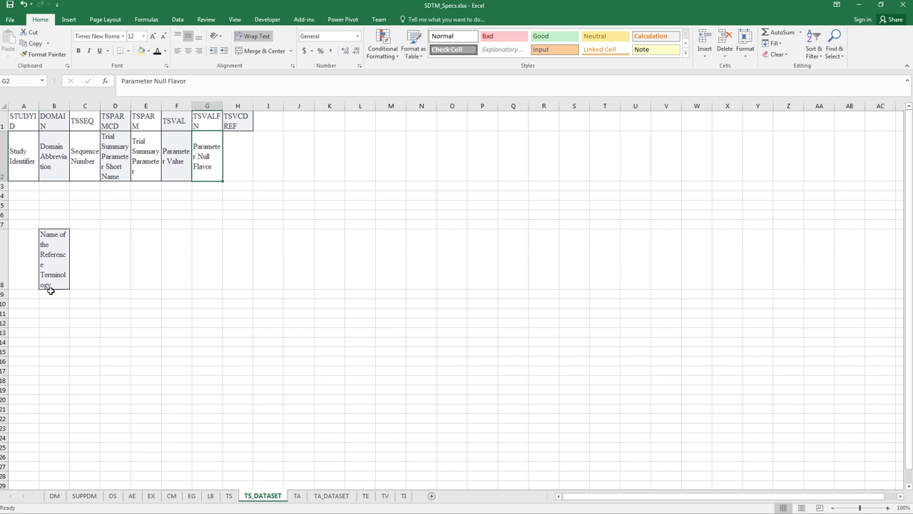
drag(71, 251, 238, 169)
click(320, 242)
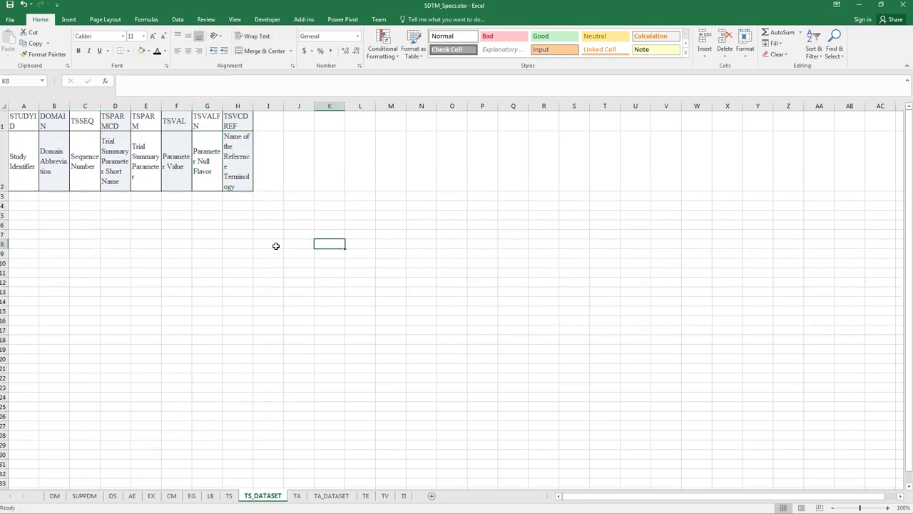
Step: Widen columns A through H of TS_DATASET so the variable names fit on one line
drag(39, 105, 496, 106)
click(479, 284)
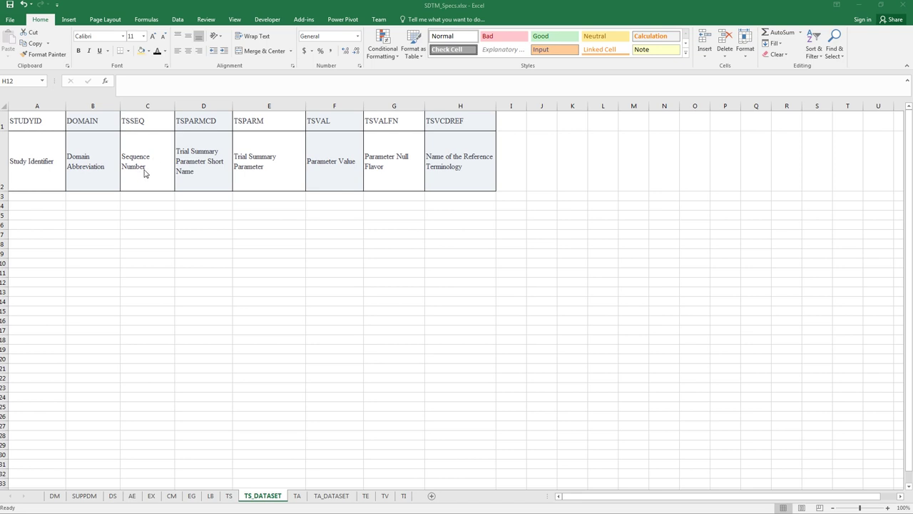
Step: Copy the study identifier NIDA-CTN-0001 from TA_DATASET into cell A3 of TS_DATASET
click(229, 495)
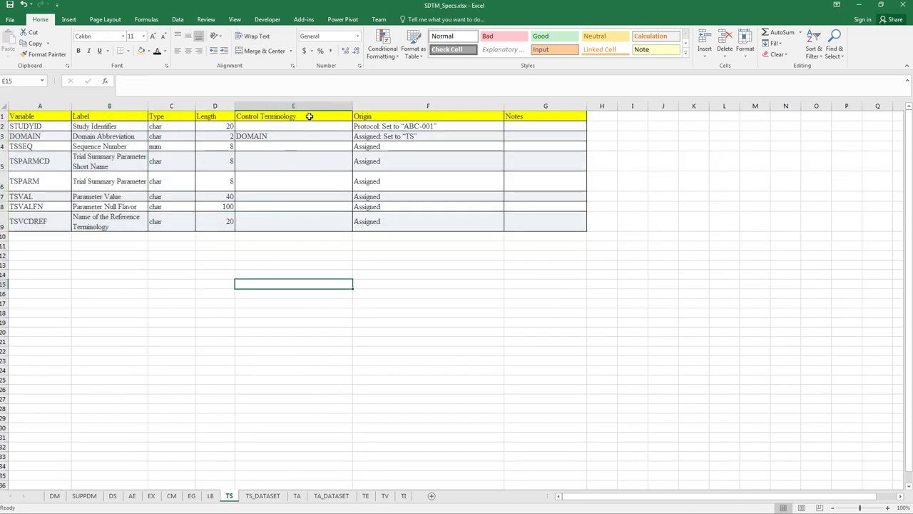
click(345, 499)
click(34, 157)
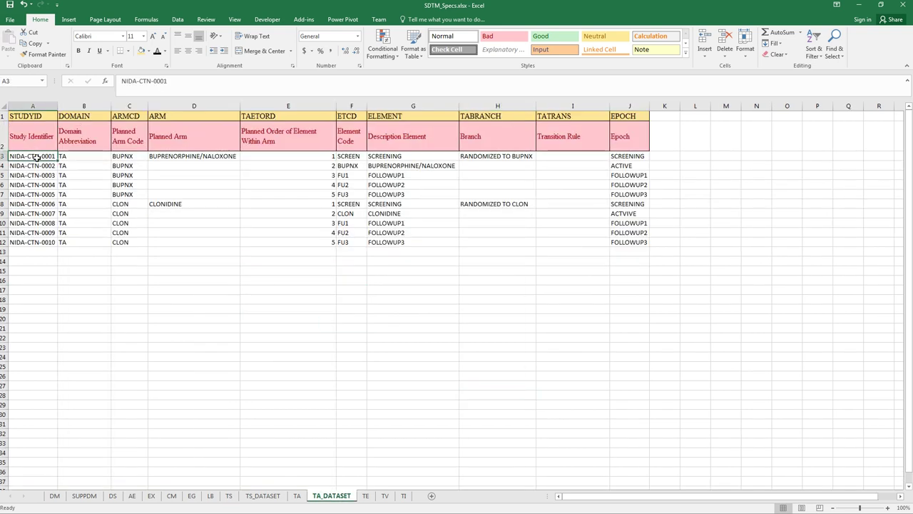
key(ctrl+c)
click(263, 496)
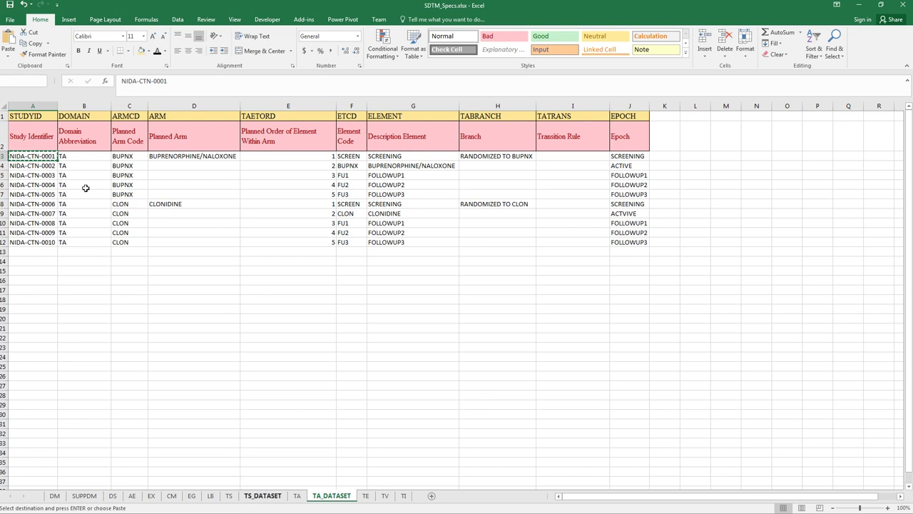
click(45, 204)
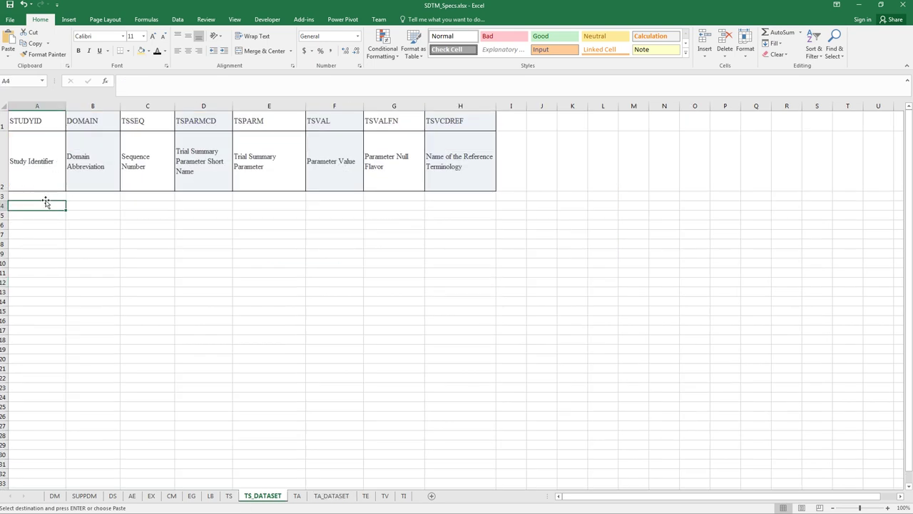
key(ctrl+v)
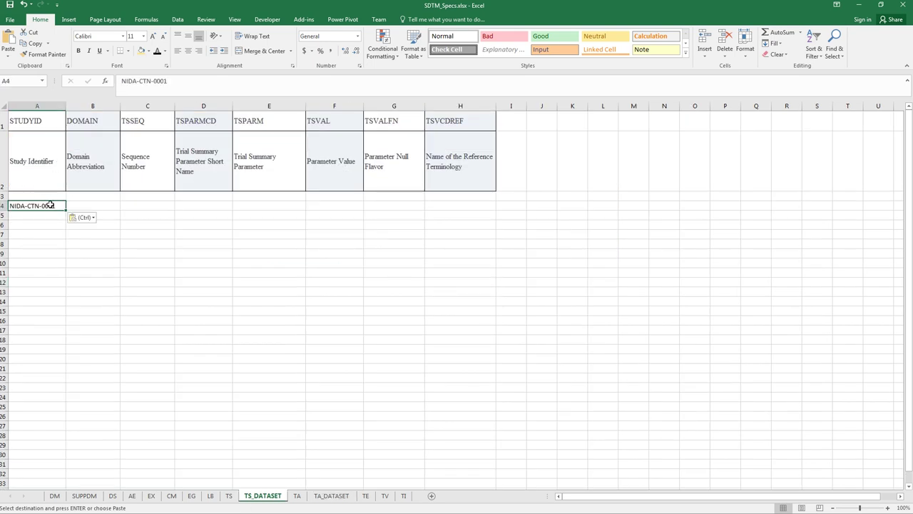
drag(51, 202, 50, 193)
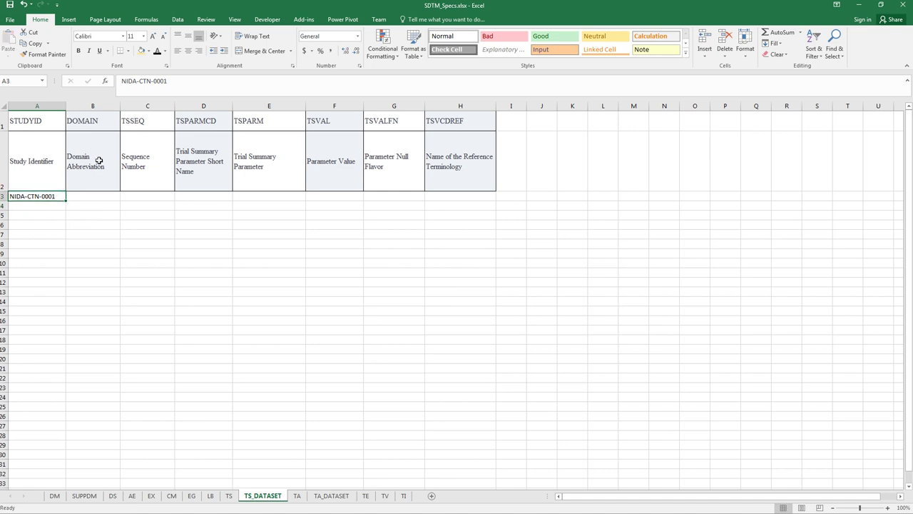
Step: Check the TS specification and enter TS as the domain in cell B3 of TS_DATASET
click(229, 495)
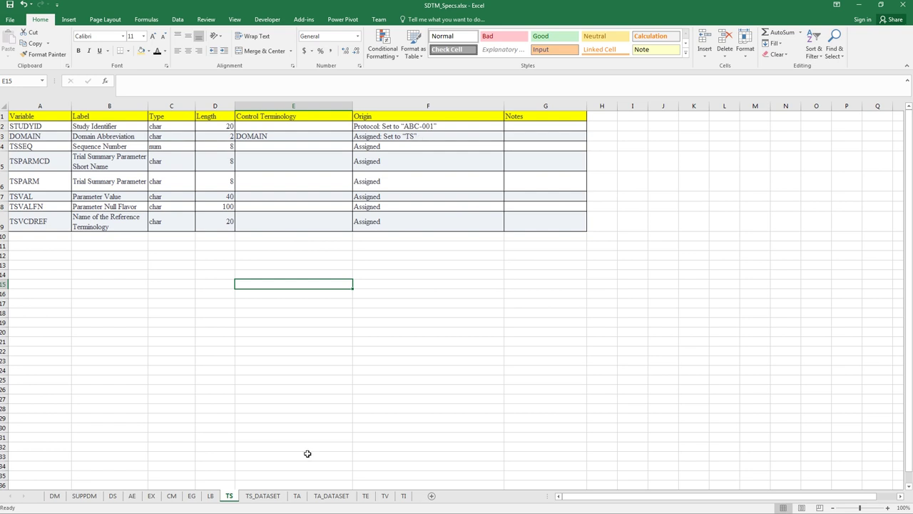
click(263, 495)
click(92, 196)
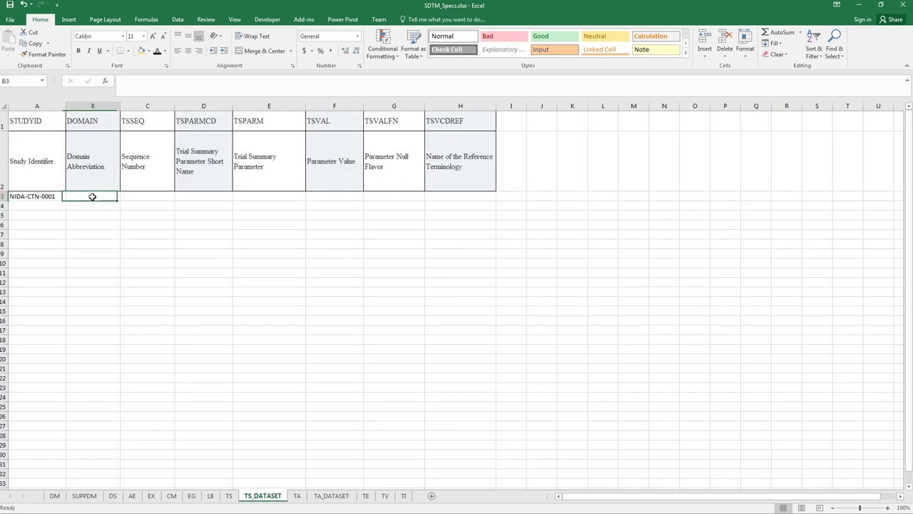
text(ts)
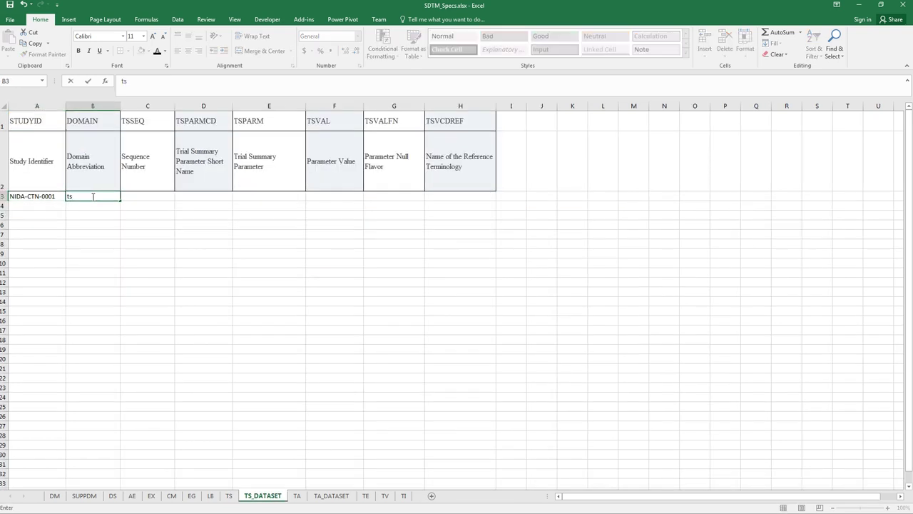
Step: Enter the value 1 in cell D14 of TS_DATASET
click(187, 302)
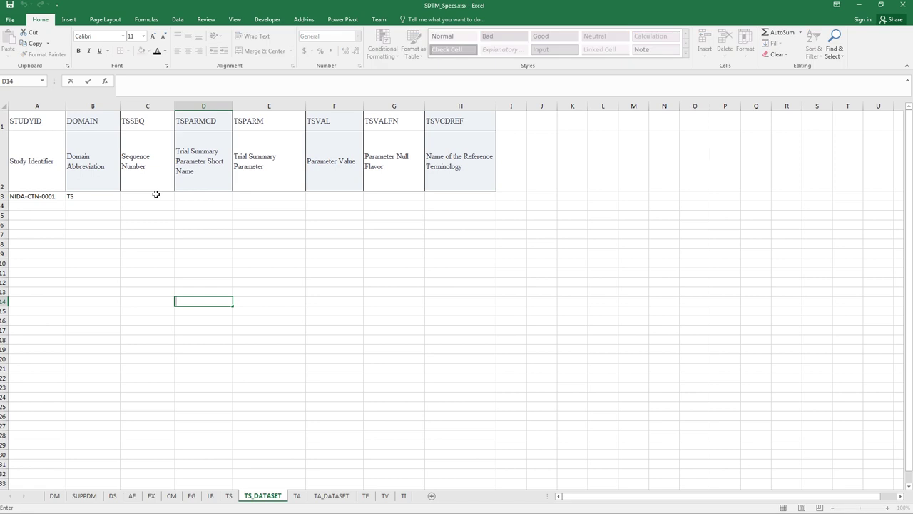
text(1)
key(Return)
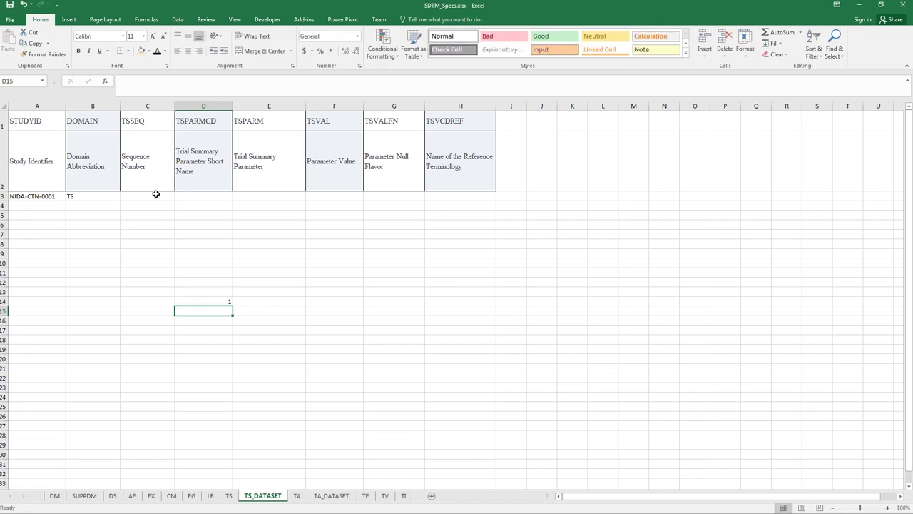
Step: Clear cell D14 of TS_DATASET and enter the sequence numbers 1 to 4 in cells C3 to C6
click(214, 302)
key(Delete)
click(148, 196)
text(1)
key(Return)
text(2)
key(Return)
text(3)
key(Return)
text(4)
key(Return)
click(349, 312)
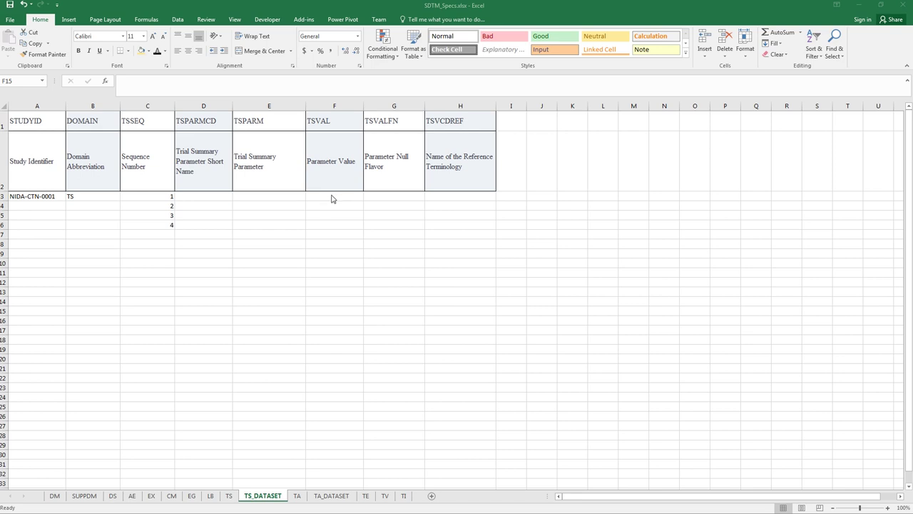
Step: Review the Origin entries for TSSEQ through TSVCDREF on the TS specification sheet
click(227, 497)
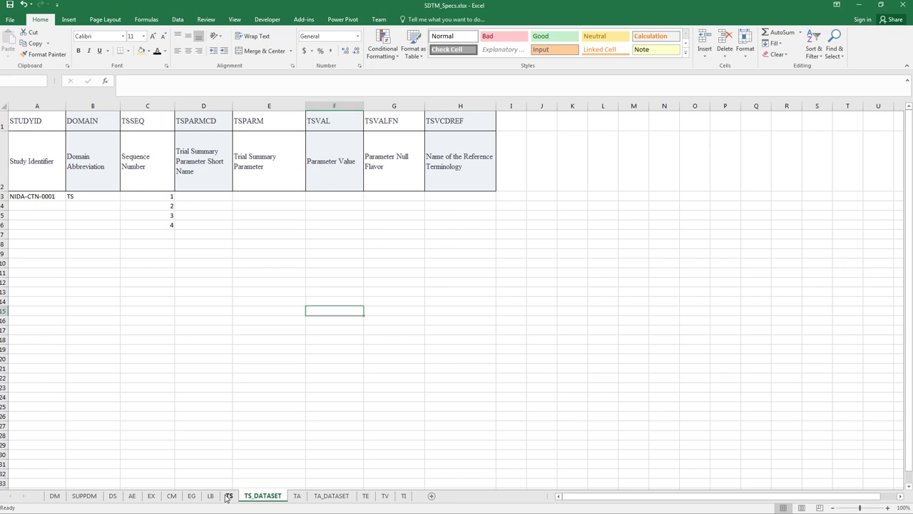
click(227, 497)
drag(391, 148, 387, 218)
click(388, 254)
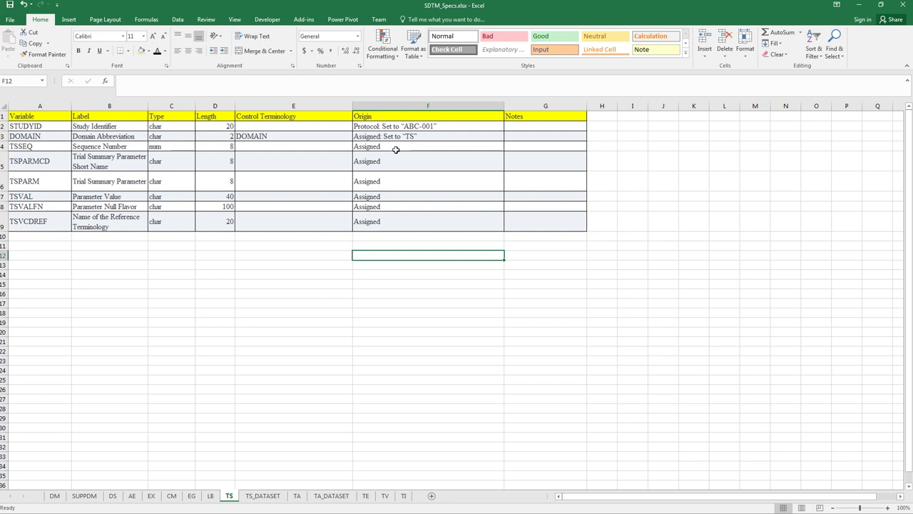
drag(393, 150, 395, 230)
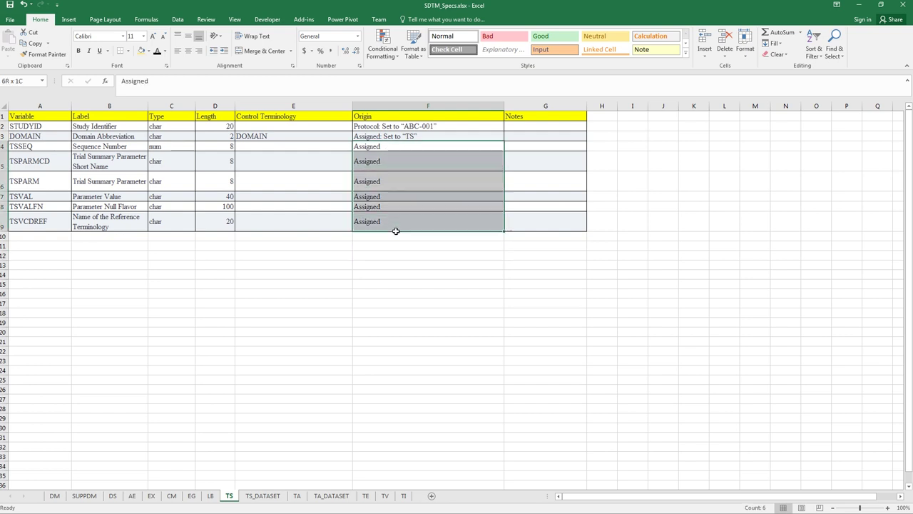
click(376, 336)
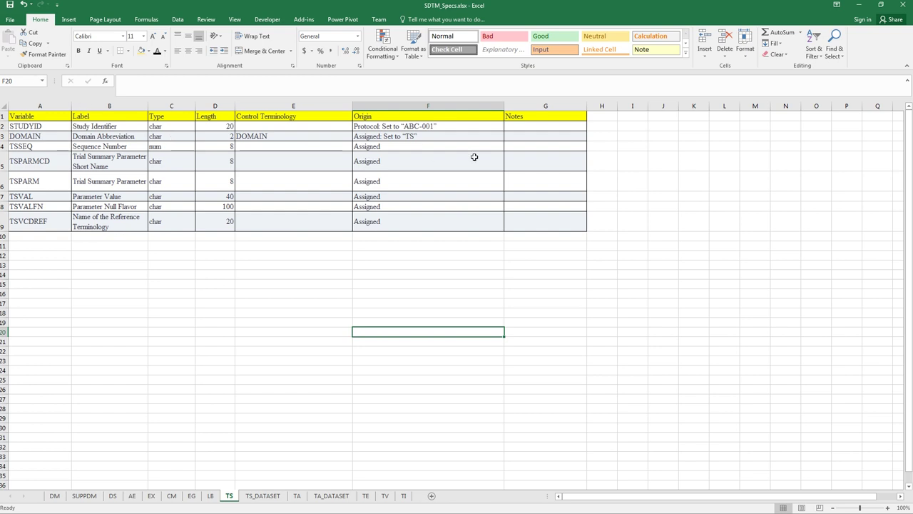
click(604, 323)
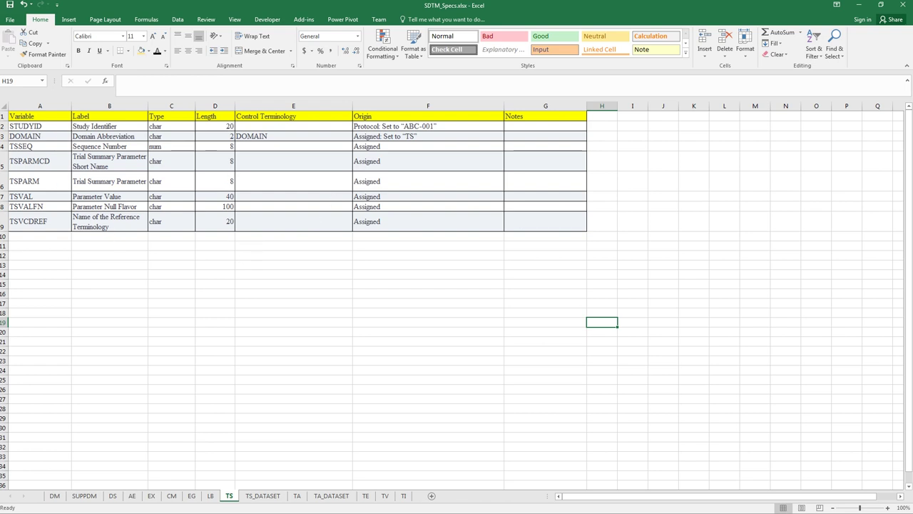
click(509, 312)
Step: Minimize the workbook and close the untitled Notepad note
click(865, 7)
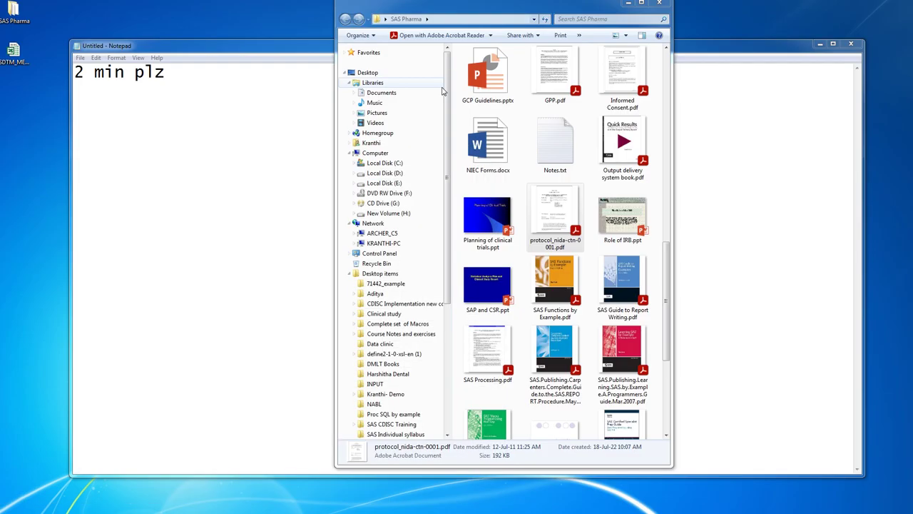
click(191, 47)
click(851, 44)
click(473, 261)
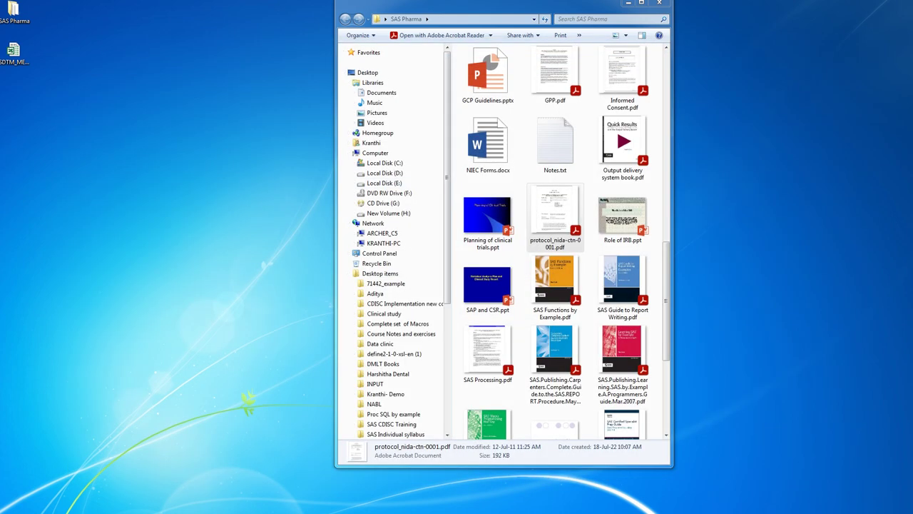
Step: Open ta.sas7bdat in SAS from the SDTM Raw Datasets folder of the SDTM Project
key(alt+Tab)
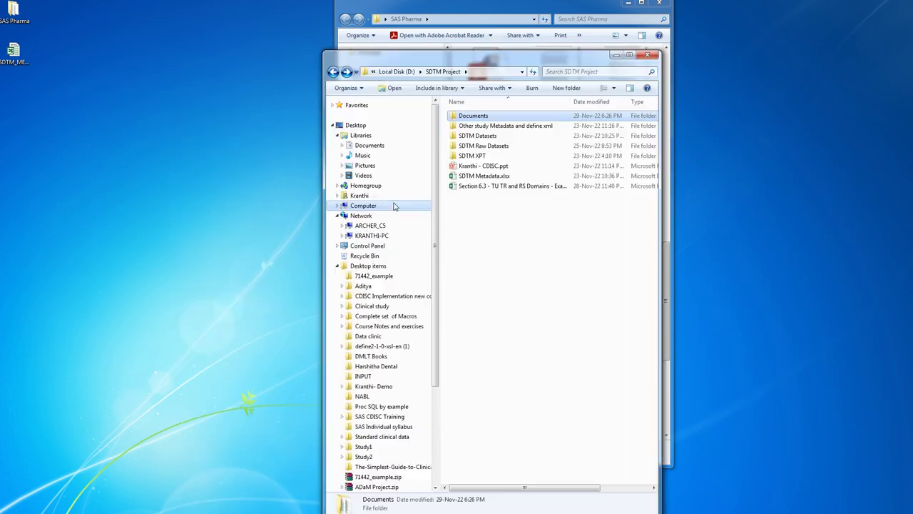
double_click(485, 146)
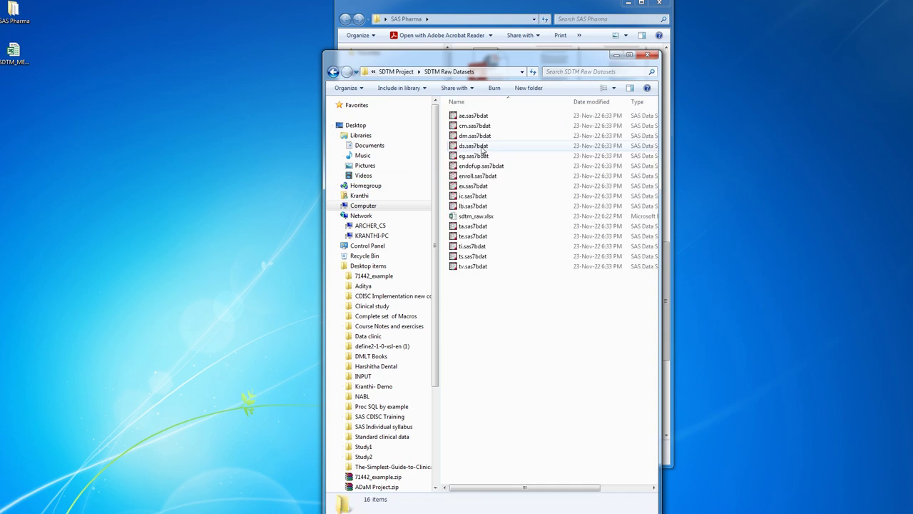
drag(462, 59, 306, 53)
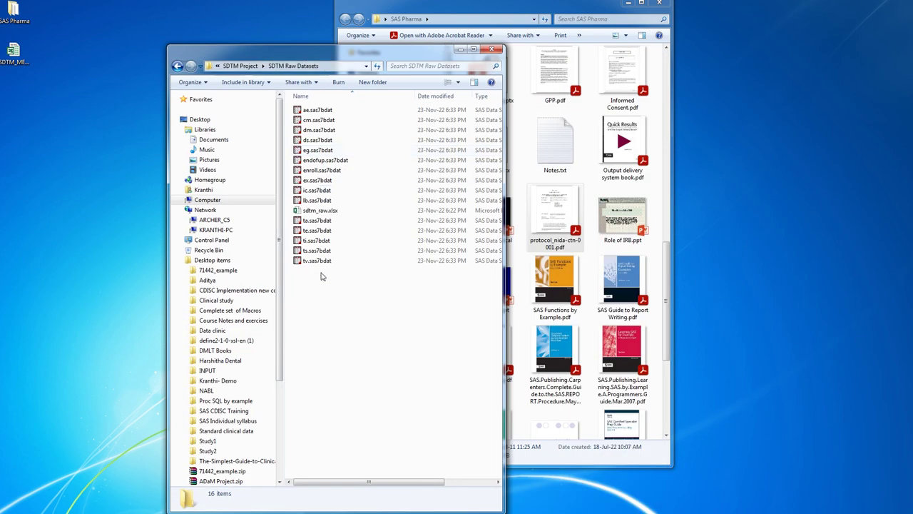
click(319, 224)
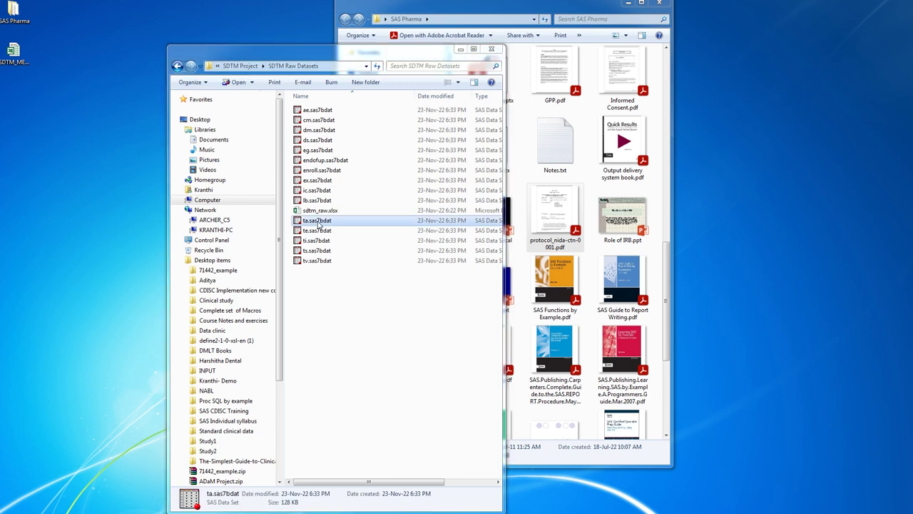
double_click(318, 224)
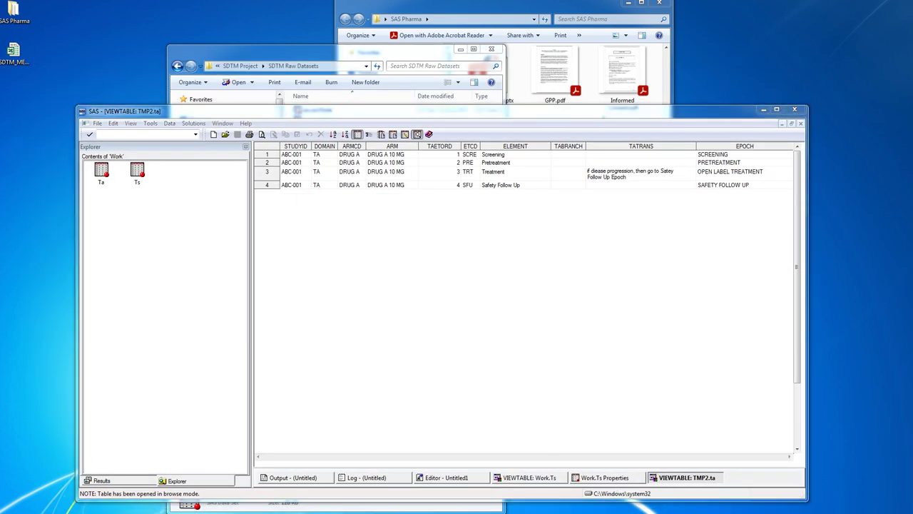
Step: Switch to the specs workbook and check the two planned arms in the ARM column of TA_DATASET
key(alt+Tab)
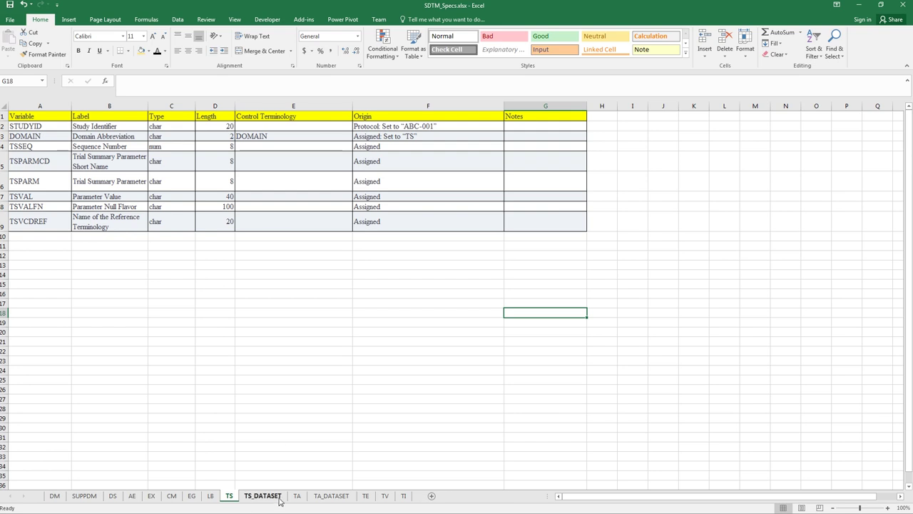
click(328, 496)
click(235, 310)
click(177, 158)
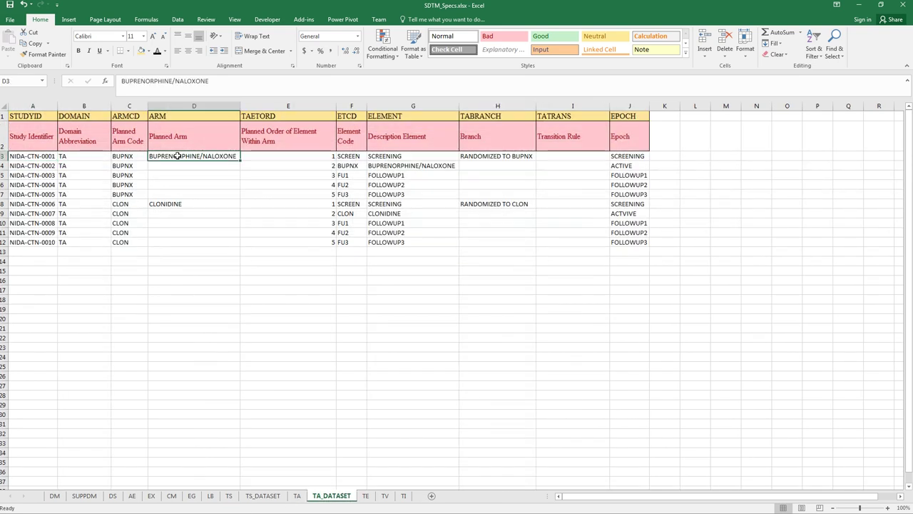
click(177, 205)
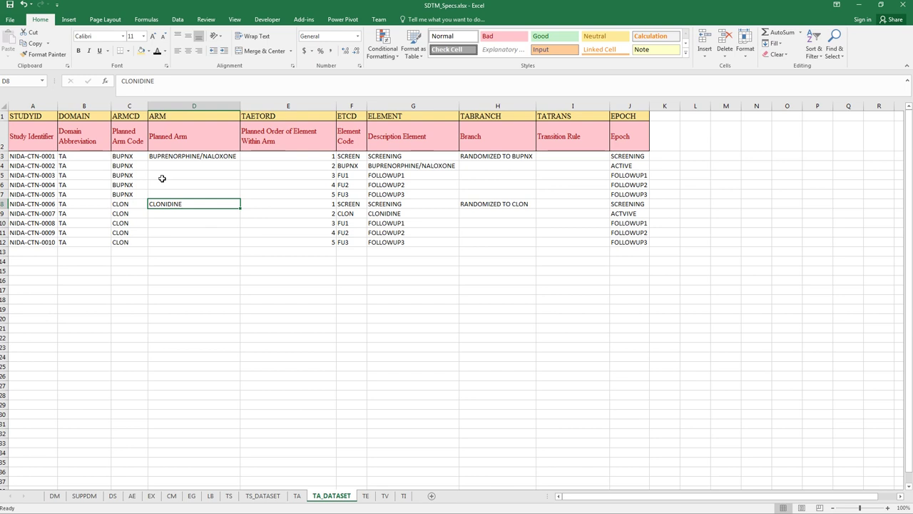
Step: Switch to SAS and examine the element order and ELEMENT values of the ta dataset for comparison
click(859, 5)
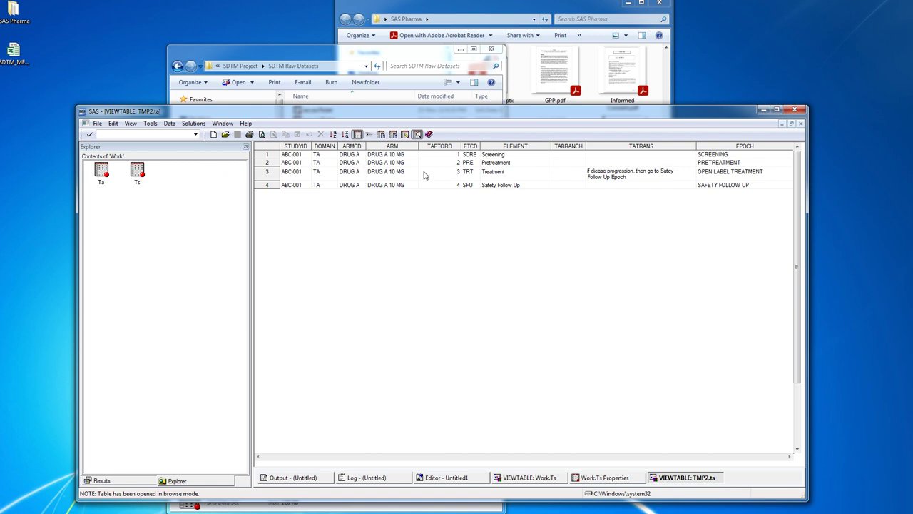
click(439, 154)
click(496, 155)
click(511, 163)
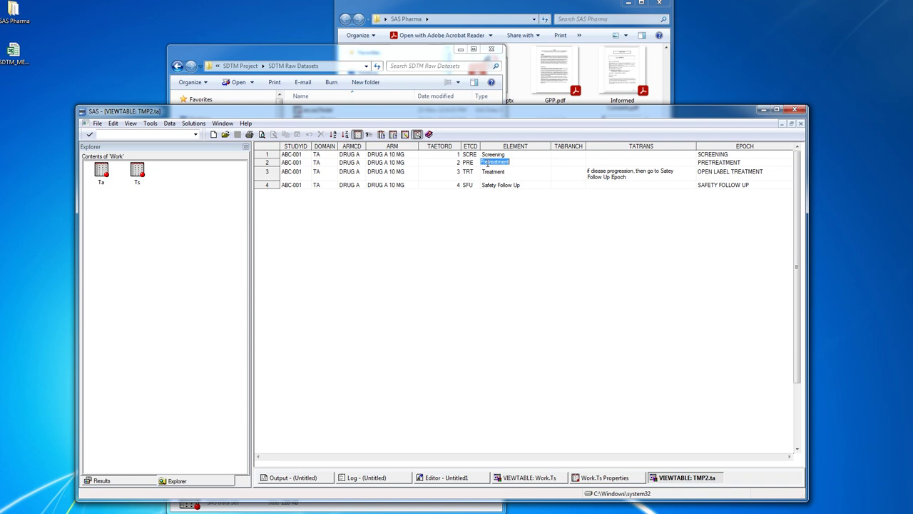
click(511, 176)
click(526, 187)
click(521, 216)
click(508, 172)
click(502, 269)
Step: Review the ta records from STUDYID through EPOCH, close the table and return to the raw datasets folder
drag(561, 114, 518, 100)
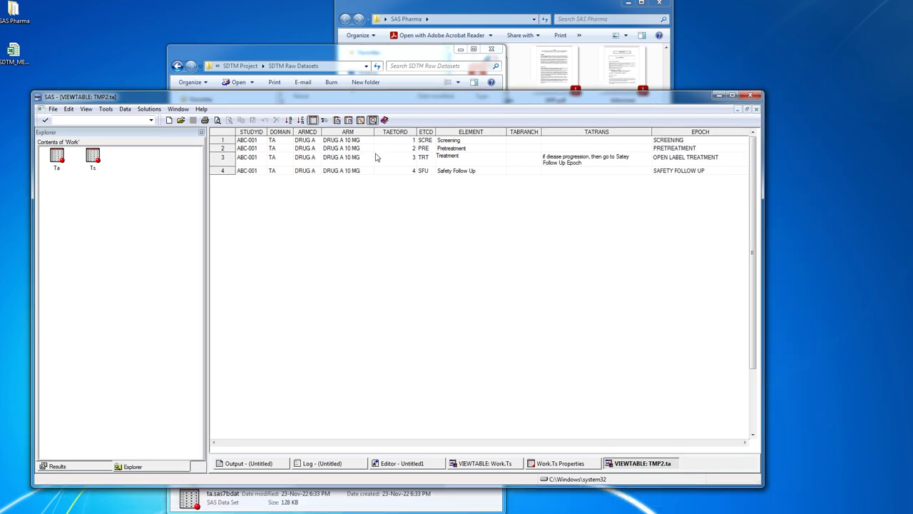
drag(246, 140, 698, 170)
click(697, 171)
click(756, 109)
click(382, 53)
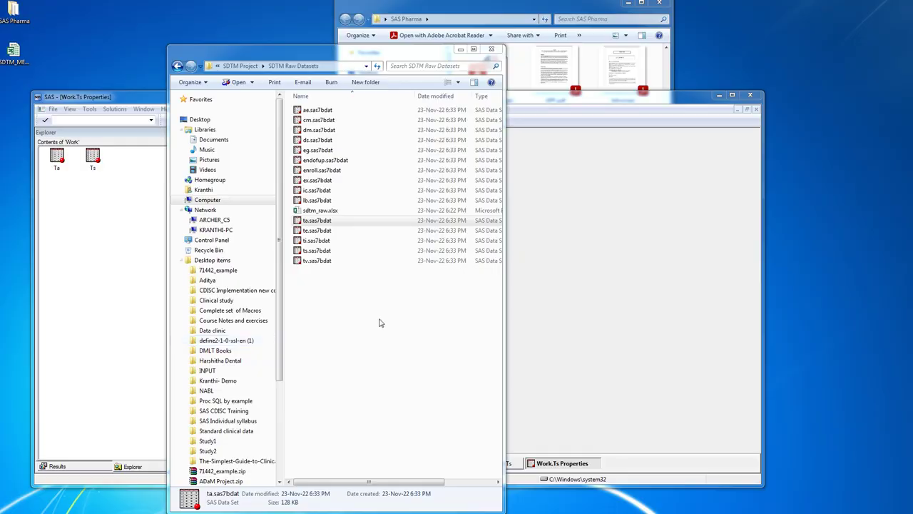
Step: Read the study objectives, design and population in the protocol_nida-ctn-0001.pdf synopsis
scroll(623, 348, down, 5)
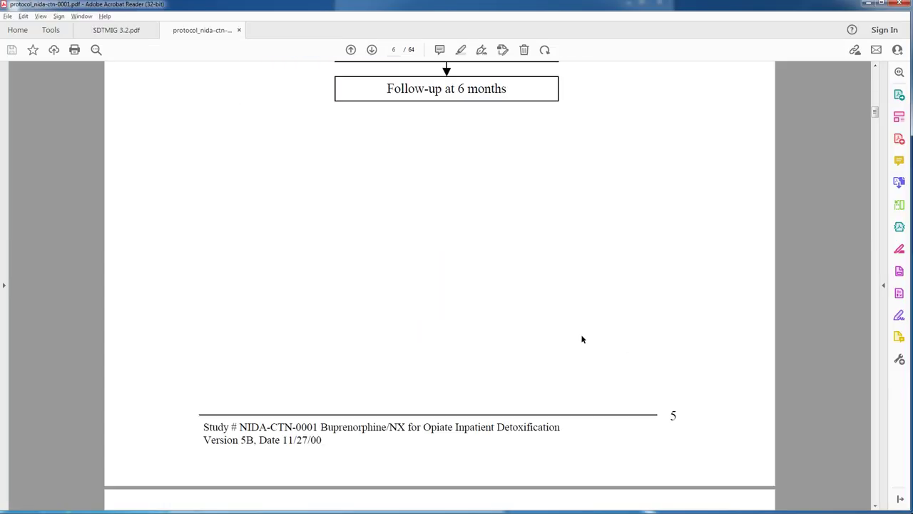
scroll(657, 316, down, 4)
scroll(663, 336, down, 5)
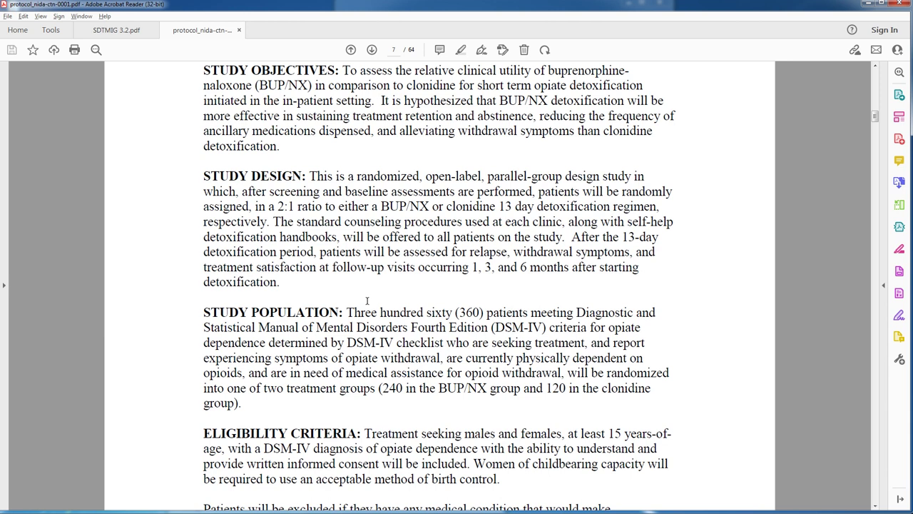
click(867, 4)
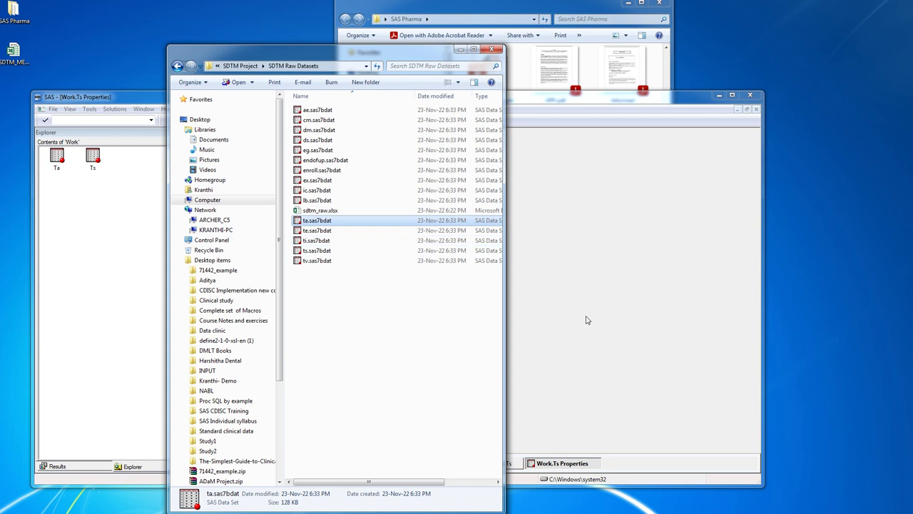
Step: Check the column properties of Work.Ts in SAS, minimize SAS and switch back to the specs workbook
click(585, 291)
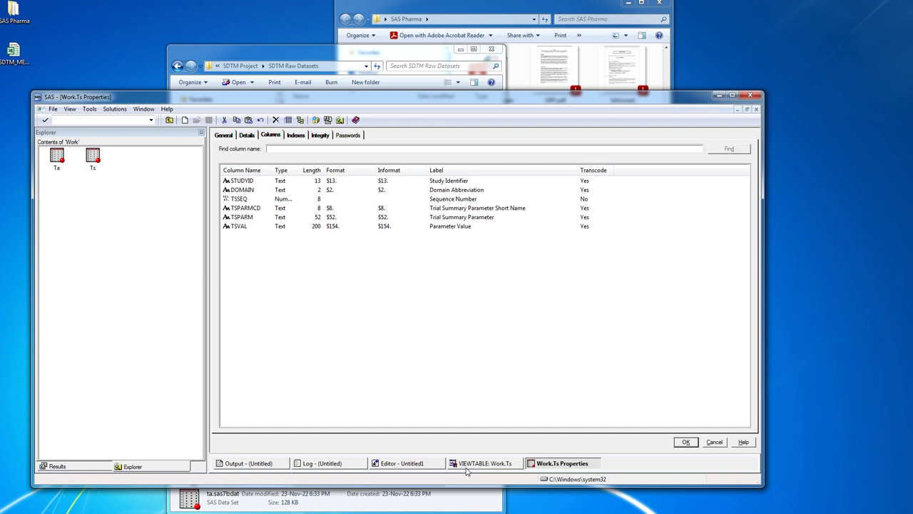
click(719, 95)
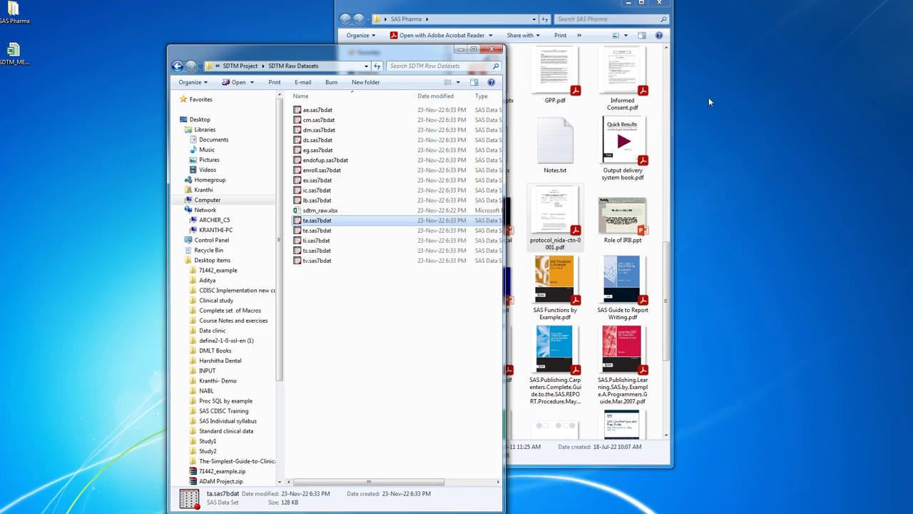
key(alt+Tab)
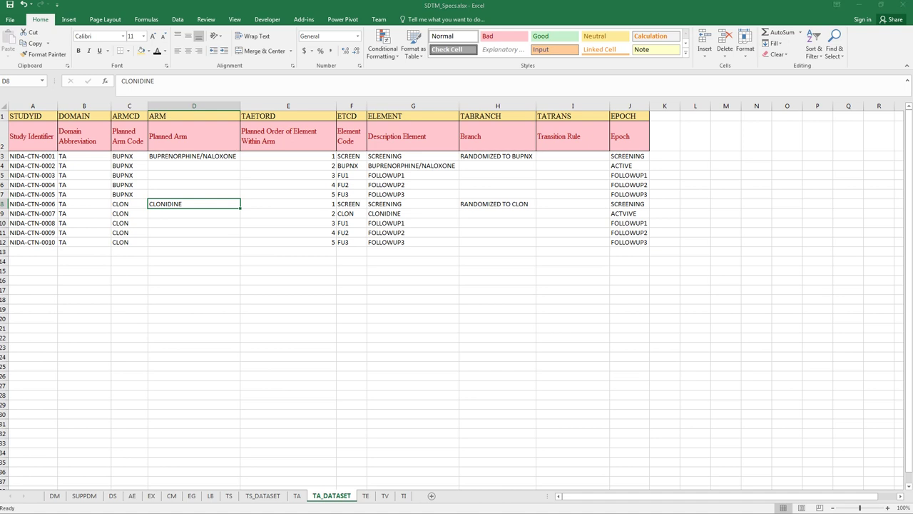
key(super+space)
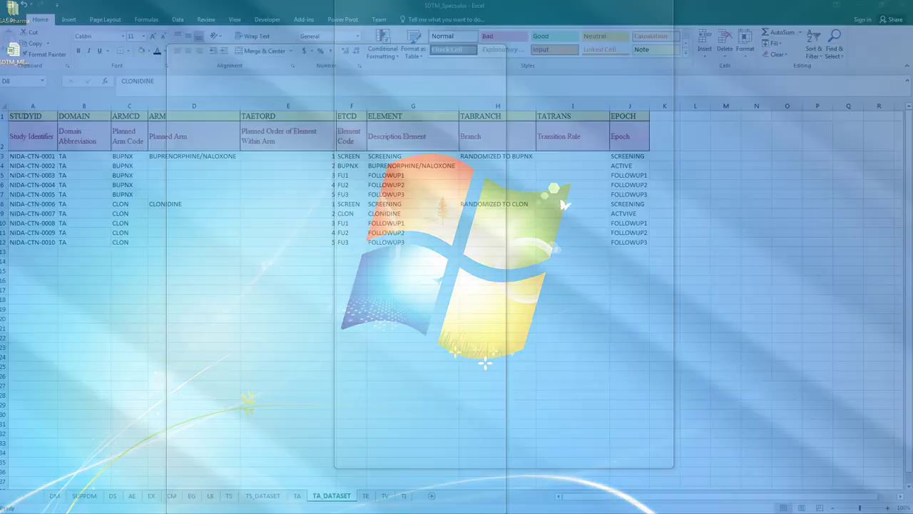
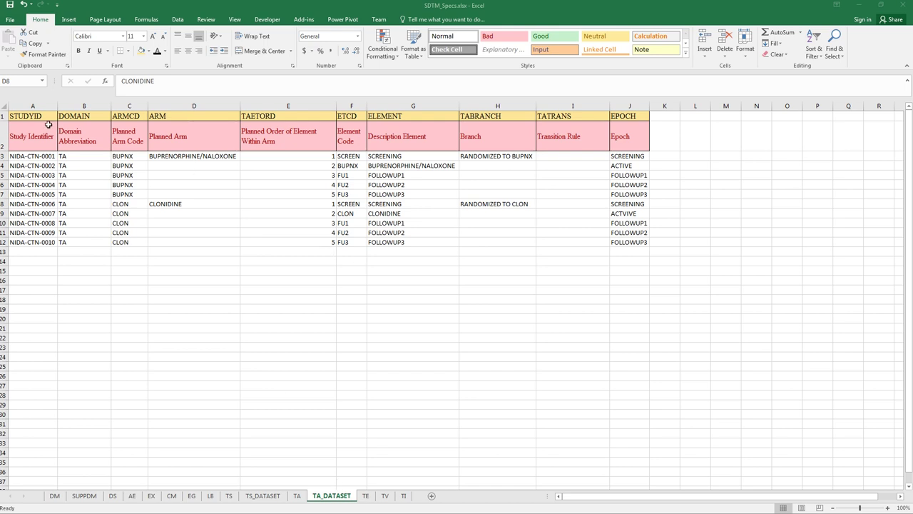
Step: Review the complete TA_DATASET table, from the STUDYID header through the last EPOCH record
drag(42, 116, 635, 247)
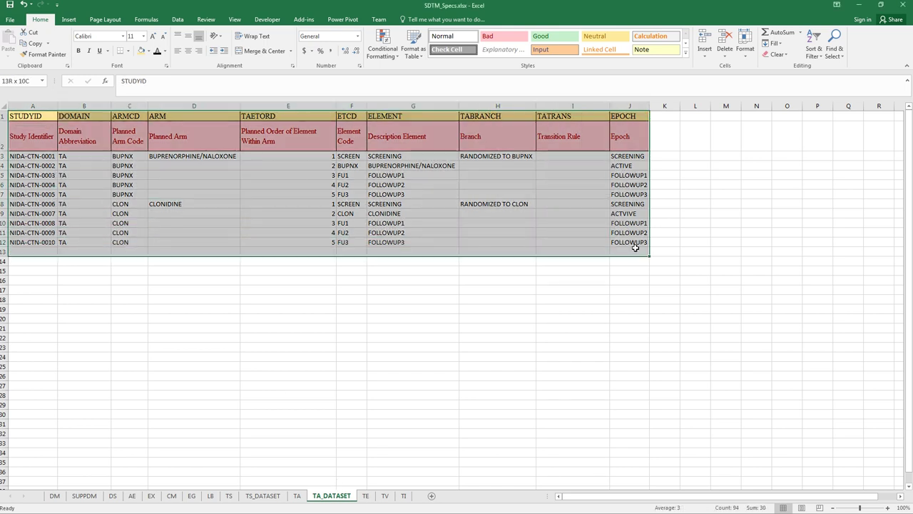
click(635, 306)
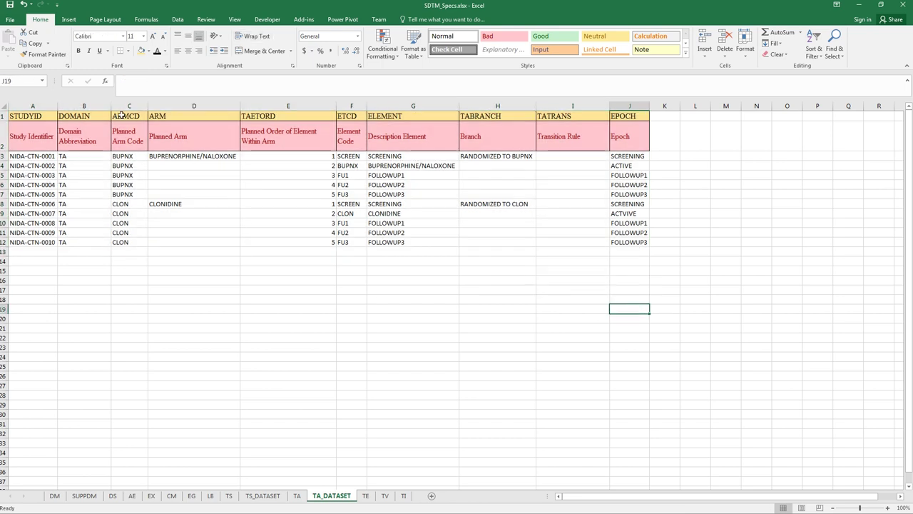
drag(50, 118, 645, 241)
click(632, 297)
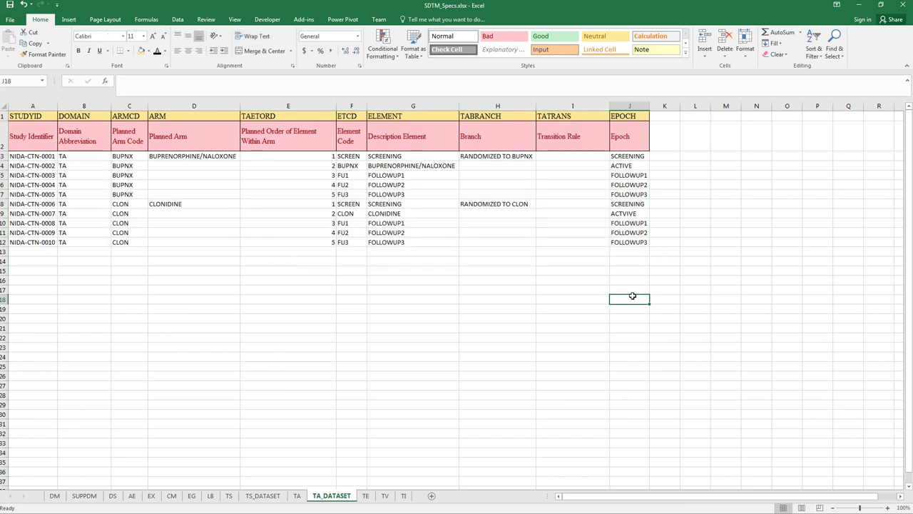
Step: Look over the ta, te, ti, ts and tv dataset files in SDTM Raw Datasets and return to TA_DATASET
click(858, 5)
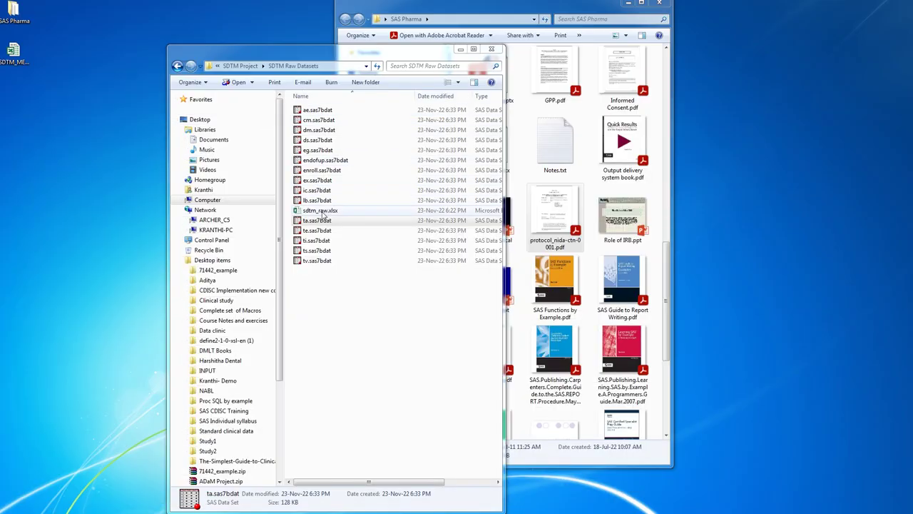
click(316, 222)
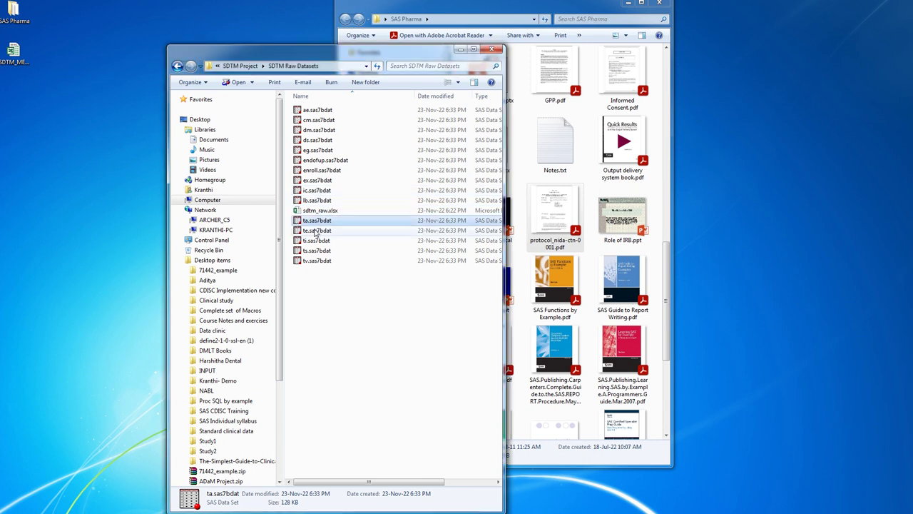
click(315, 230)
click(315, 240)
click(315, 250)
click(314, 263)
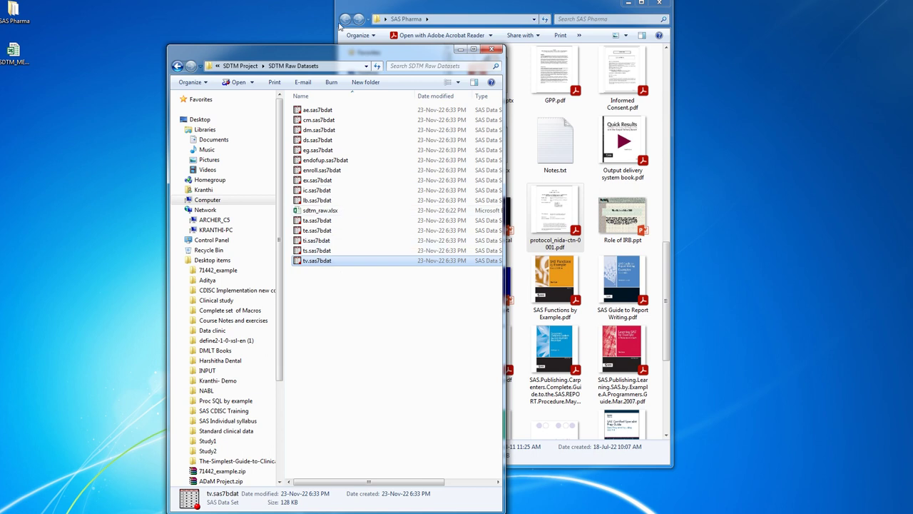
drag(339, 57, 333, 46)
click(316, 503)
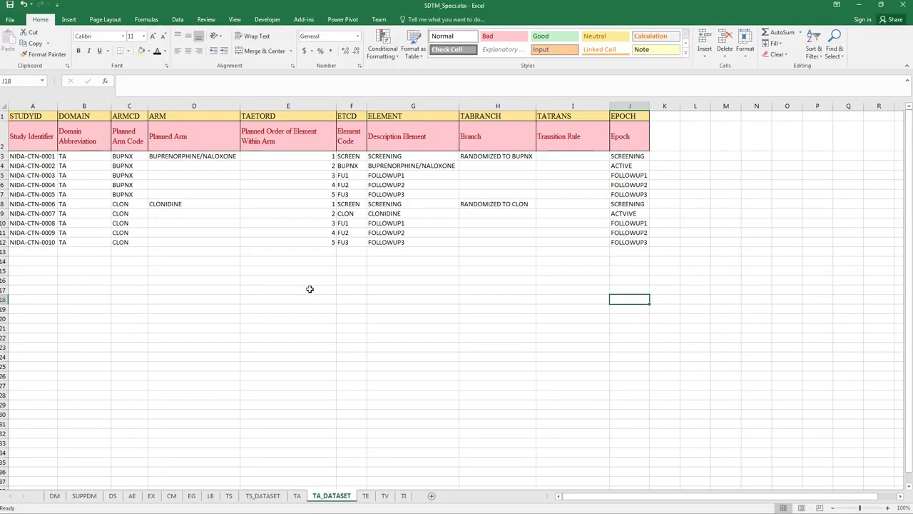
Step: Save the SDTM specs workbook and open the TS variable specification sheet
click(10, 4)
click(297, 496)
click(229, 495)
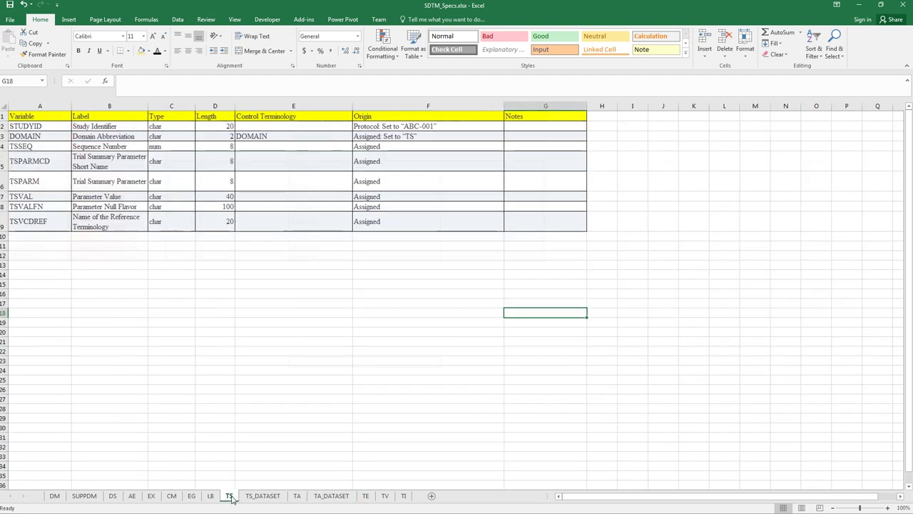
click(460, 337)
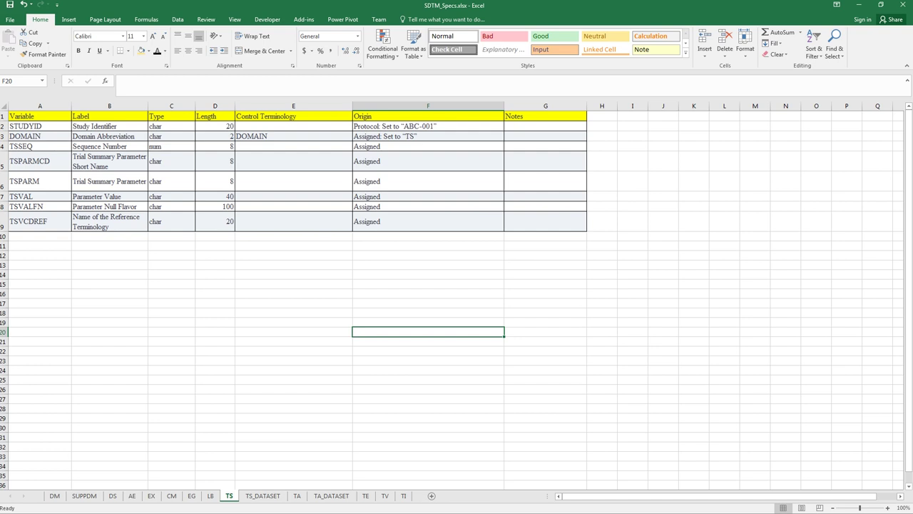
Step: Close the SAS session that shows the Work.Ts properties and confirm the exit
key(alt+Tab)
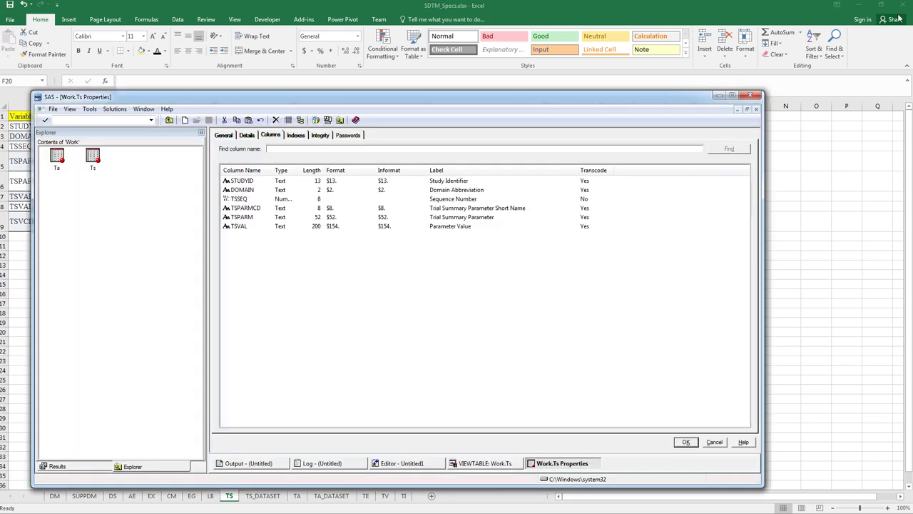
click(751, 95)
click(465, 292)
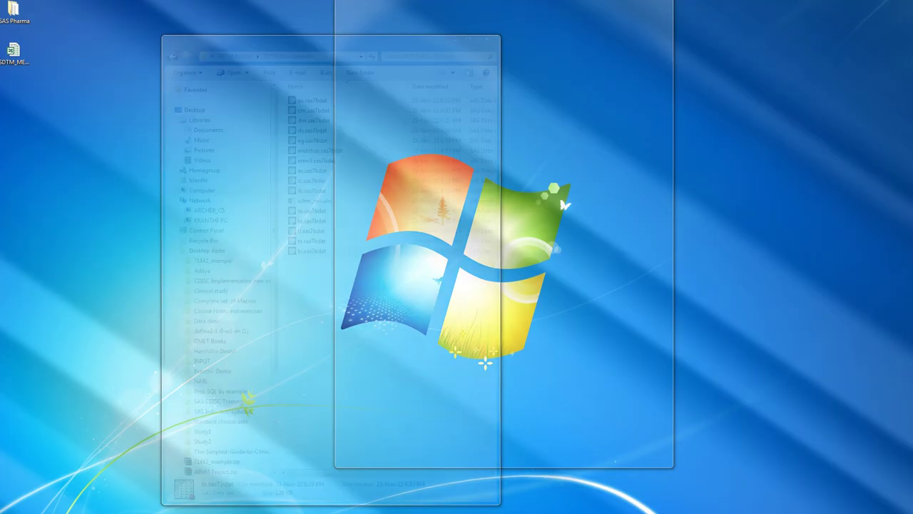
Step: Delete ta, te, ti, ts and tv.sas7bdat from the SDTM Datasets folder of the SDTM Project
key(alt+Tab)
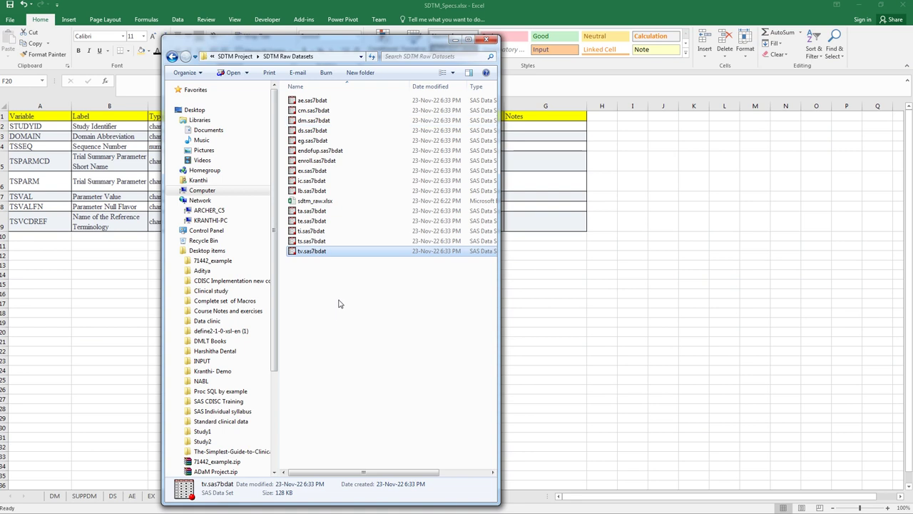
click(341, 305)
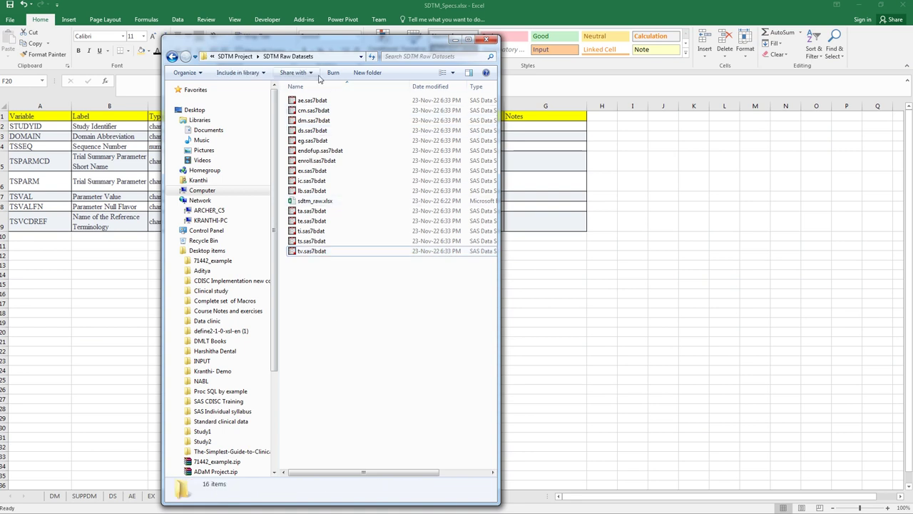
click(173, 57)
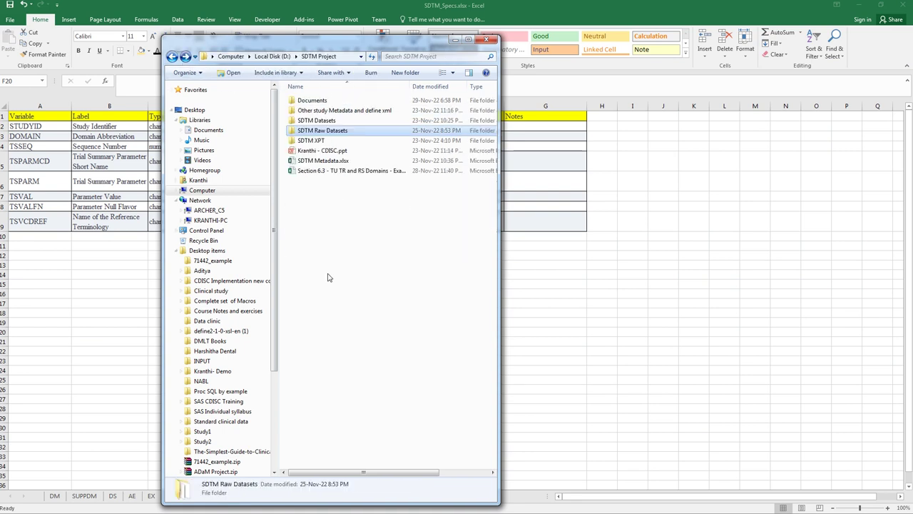
double_click(329, 122)
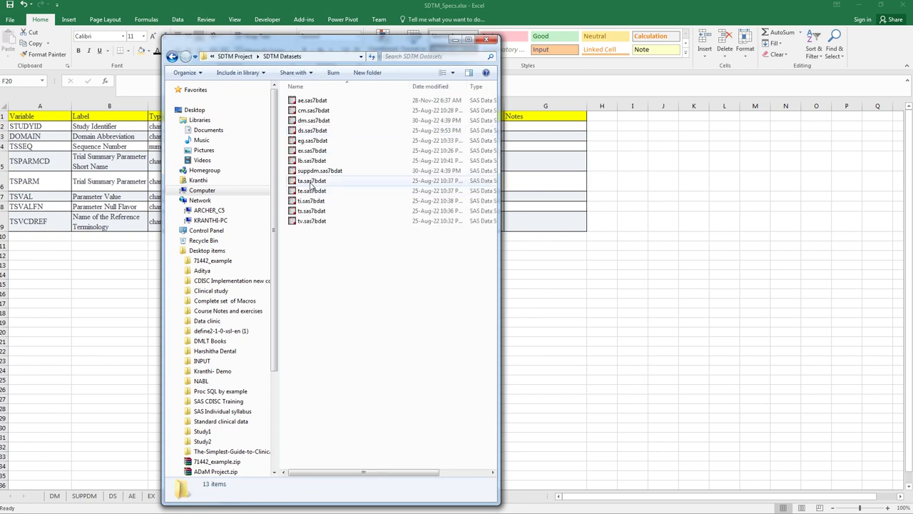
click(312, 182)
shift+click(313, 221)
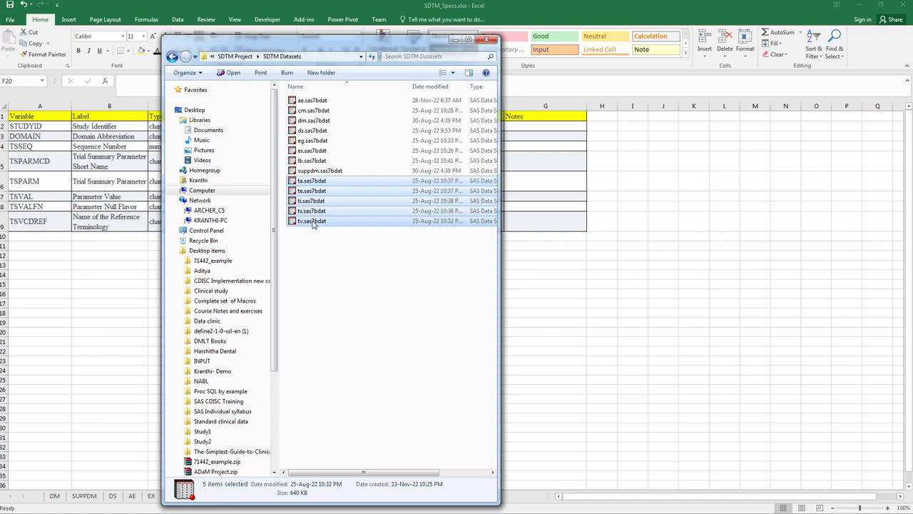
key(Delete)
key(Return)
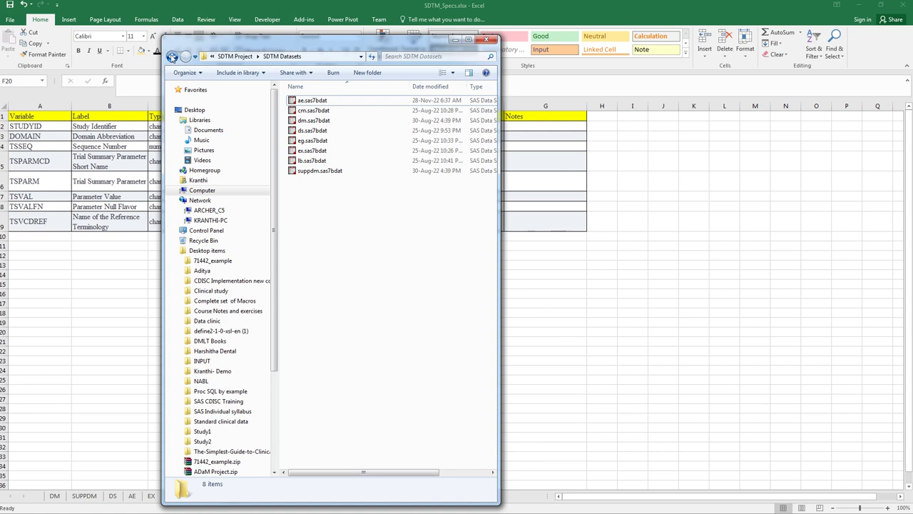
Step: Assign the libref Raw to D:\SDTM Project\SDTM Raw Datasets in a new SAS session and submit the statement
click(172, 57)
double_click(324, 130)
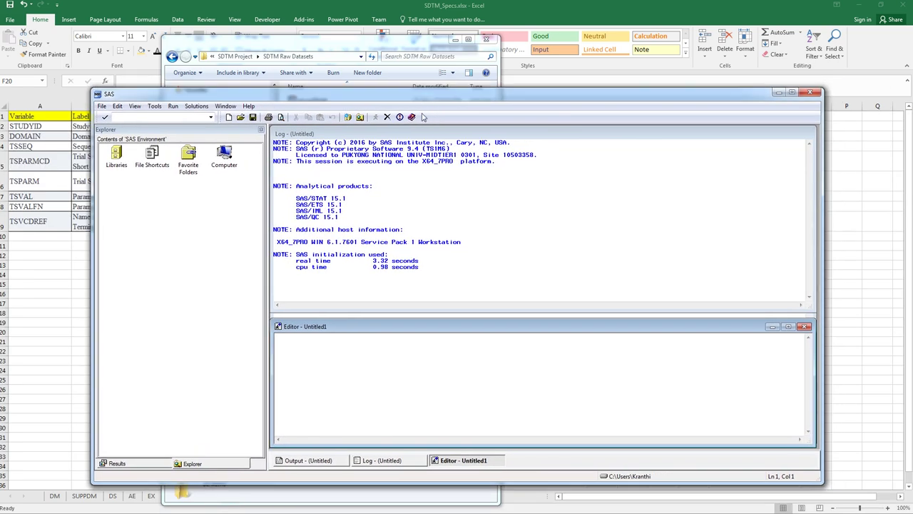
click(366, 44)
click(331, 57)
key(ctrl+c)
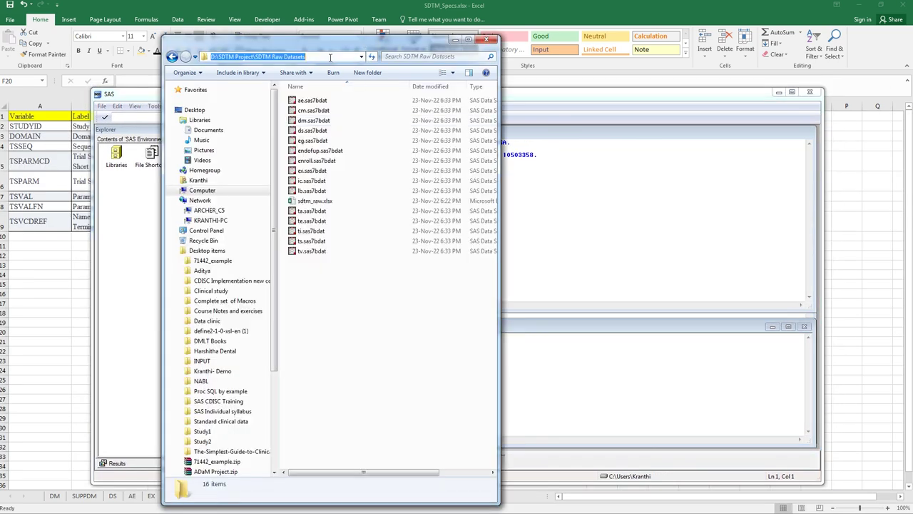
click(626, 364)
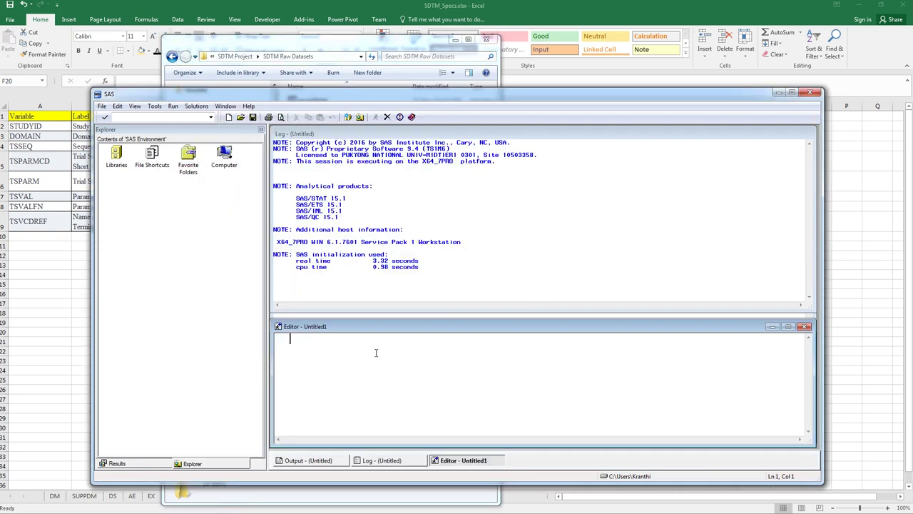
text(libname Raw ')
key(ctrl+v)
text(';)
key(F3)
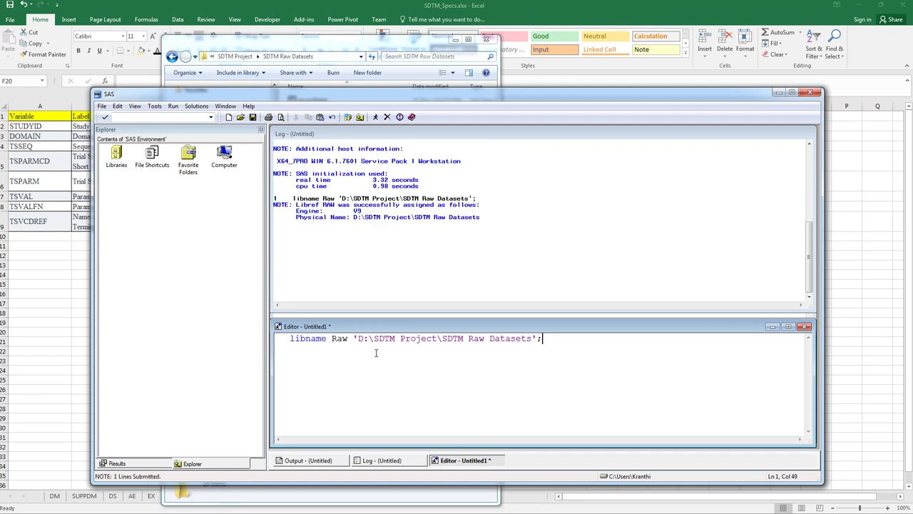
Step: Open the Raw library in SAS and check its trial design datasets, including Ta, Te and Ti
double_click(122, 165)
click(224, 158)
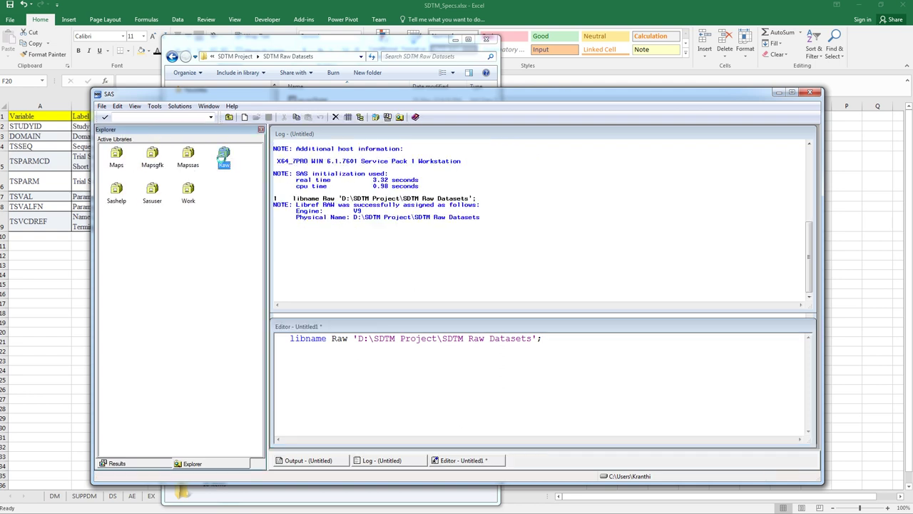
double_click(224, 159)
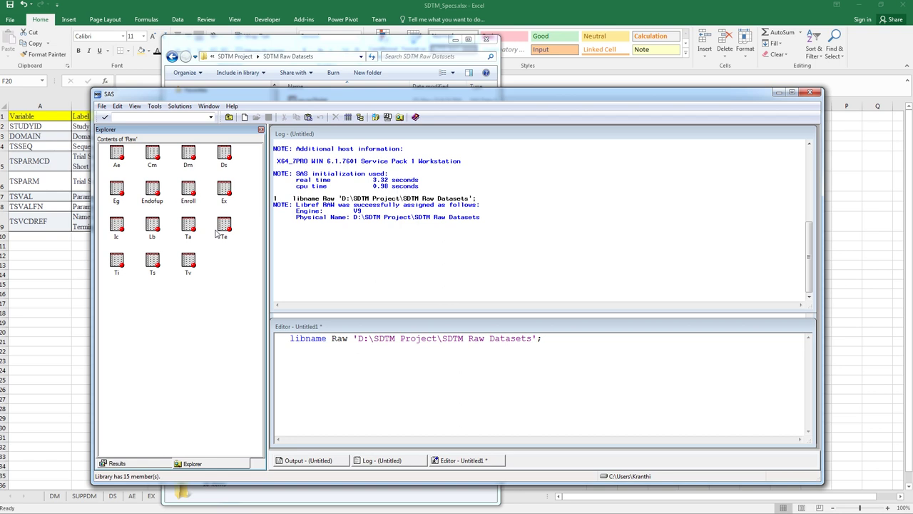
click(188, 227)
click(225, 225)
click(113, 261)
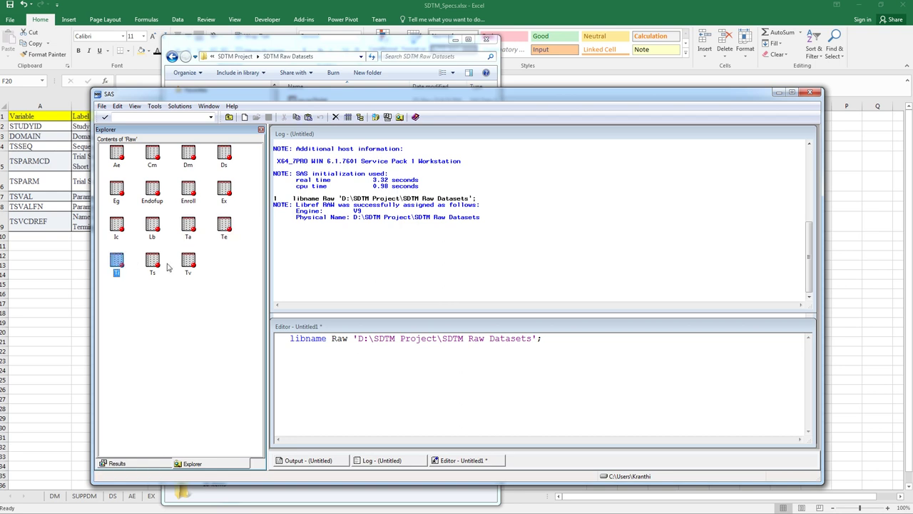
click(209, 276)
Step: Add a libname statement assigning sdtm to D:\SDTM Project\SDTM Datasets and submit the program
click(407, 49)
click(172, 56)
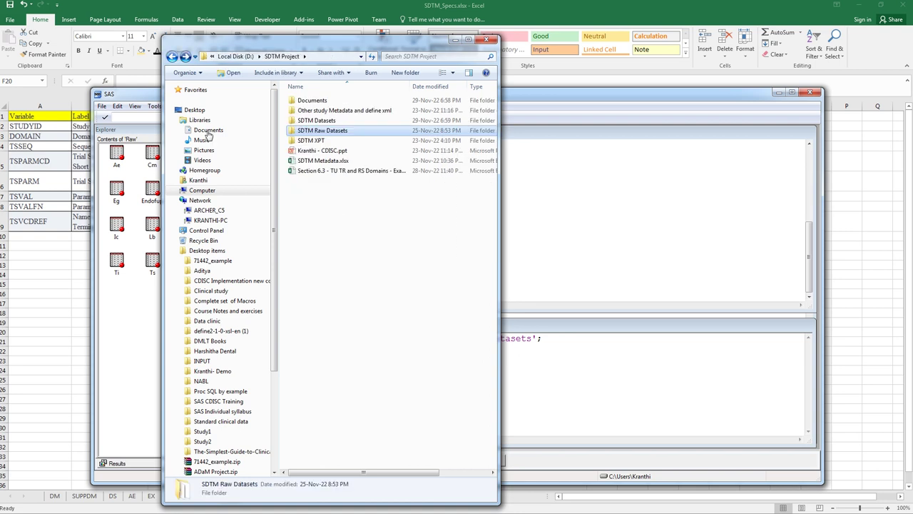
double_click(332, 121)
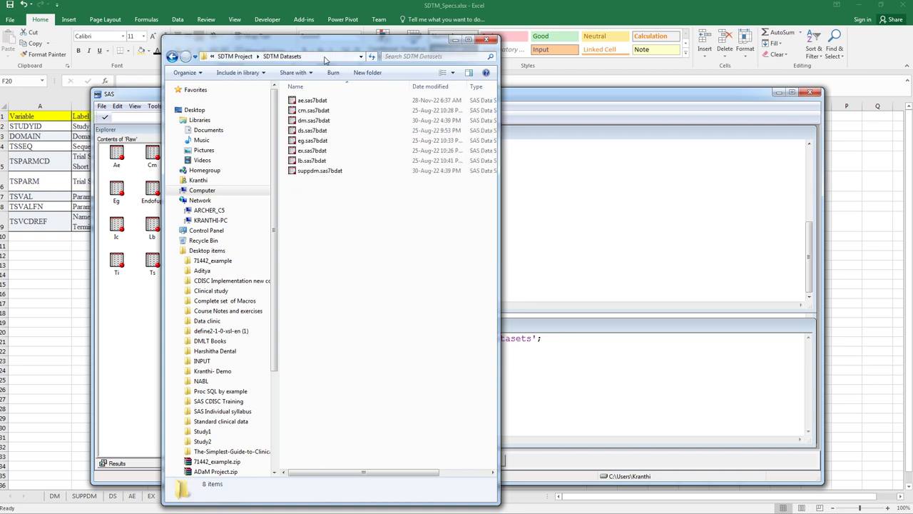
click(326, 57)
key(ctrl+c)
click(567, 395)
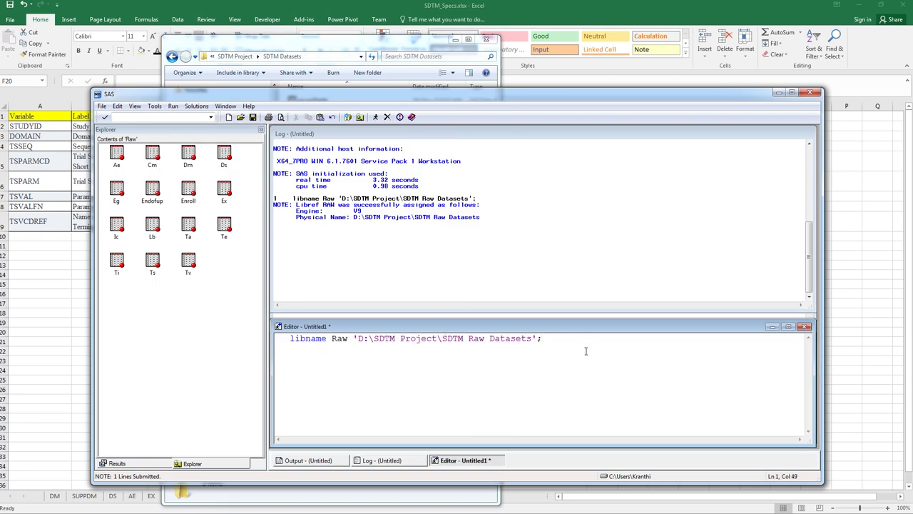
text(Libname sdtm ')
key(ctrl+v)
text(';)
key(F8)
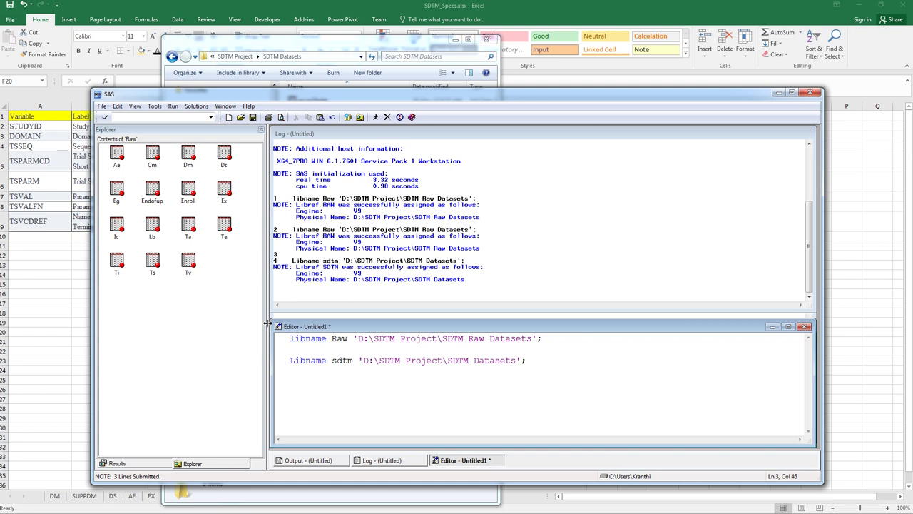
Step: Check the contents of the Raw and Sdtm libraries and return to the list of active libraries
click(229, 118)
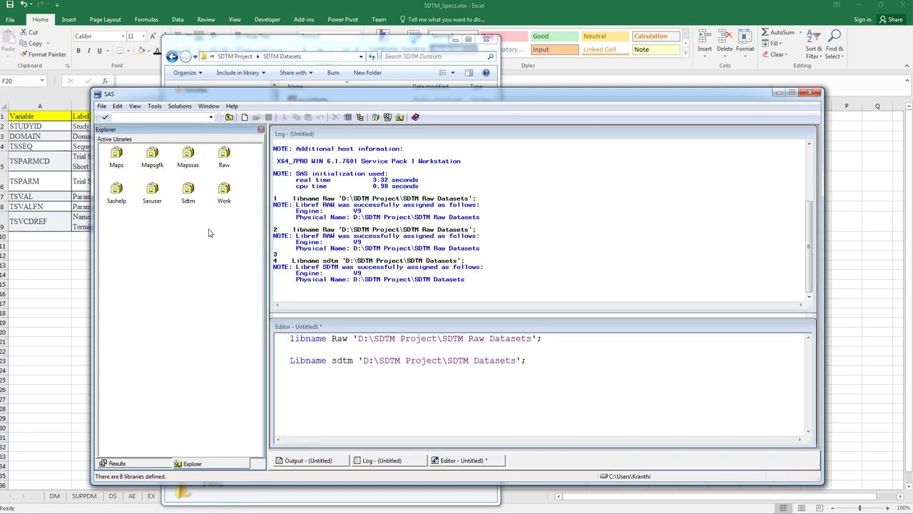
double_click(225, 160)
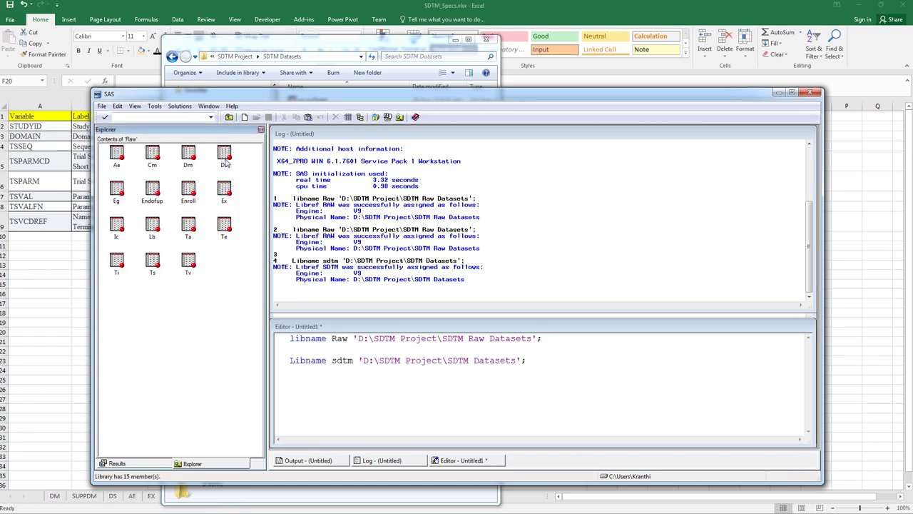
click(231, 118)
double_click(188, 194)
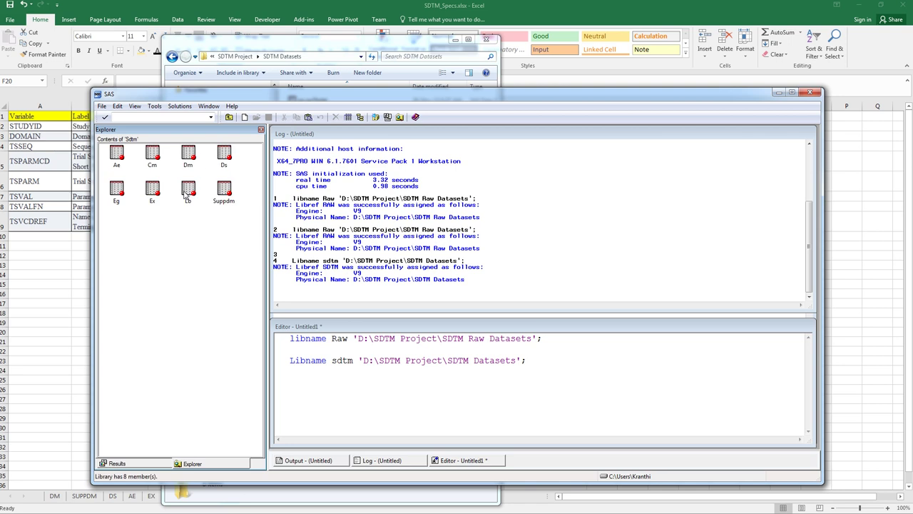
click(229, 118)
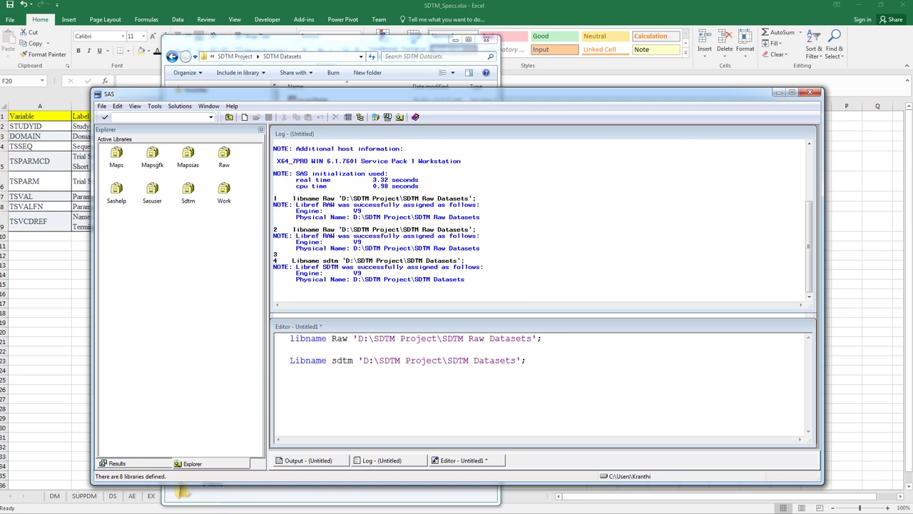
Step: Minimize the specs workbook, reposition the SAS window on the desktop and return to the program editor
drag(323, 94, 388, 90)
key(alt+Tab)
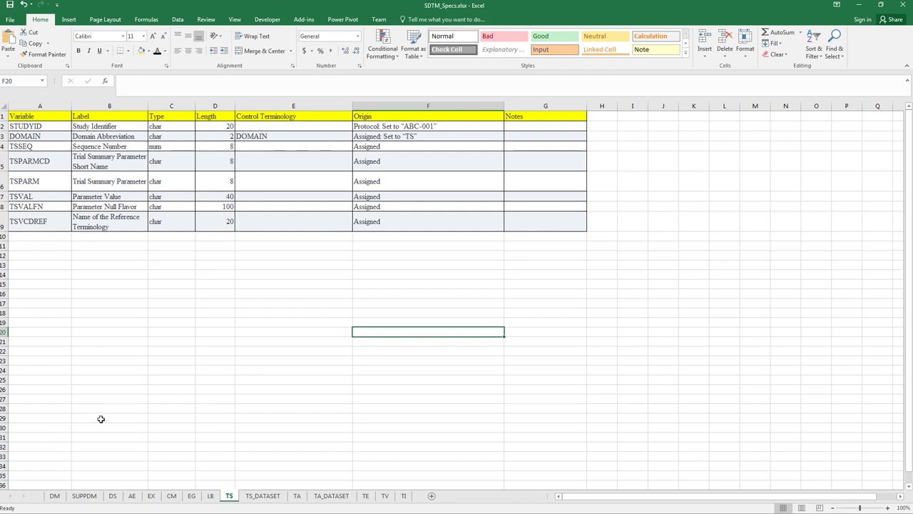
click(859, 5)
drag(292, 93, 174, 32)
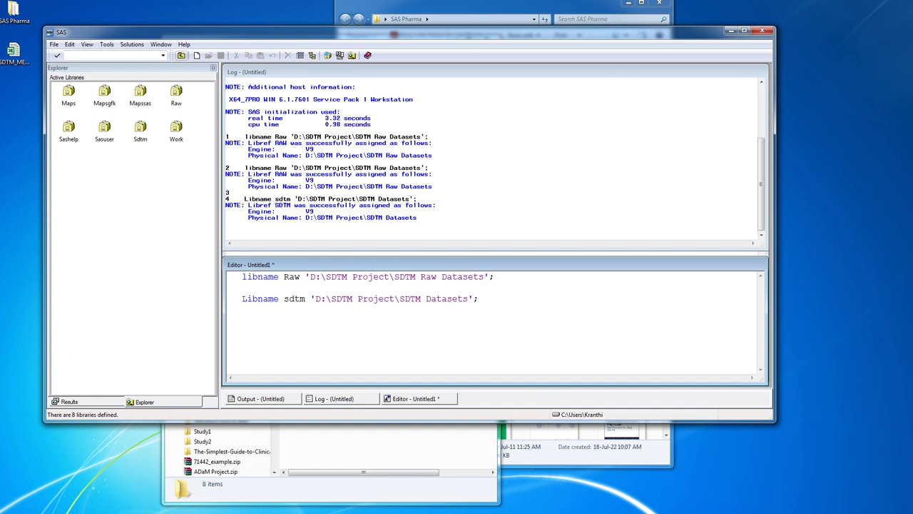
click(432, 354)
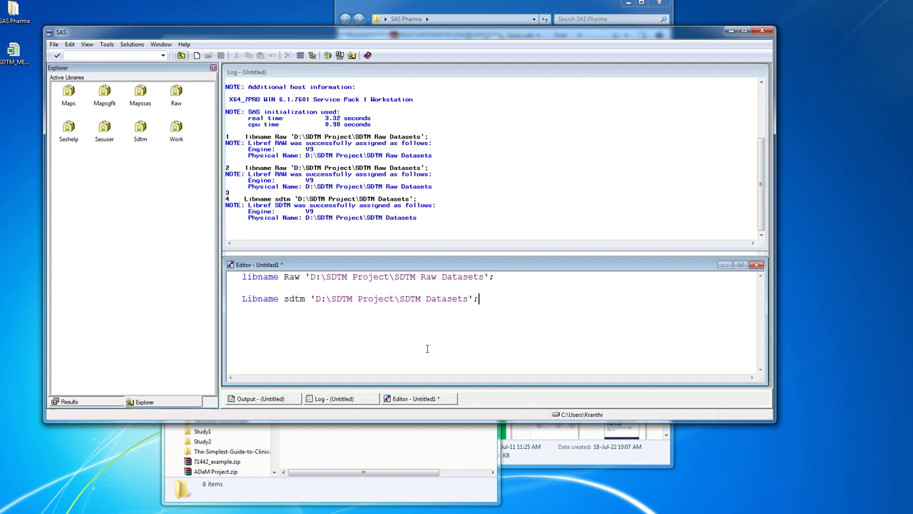
Step: Review the TA_DATASET records and the TA variables from STUDYID to EPOCH, then minimize the workbook
key(alt+Tab)
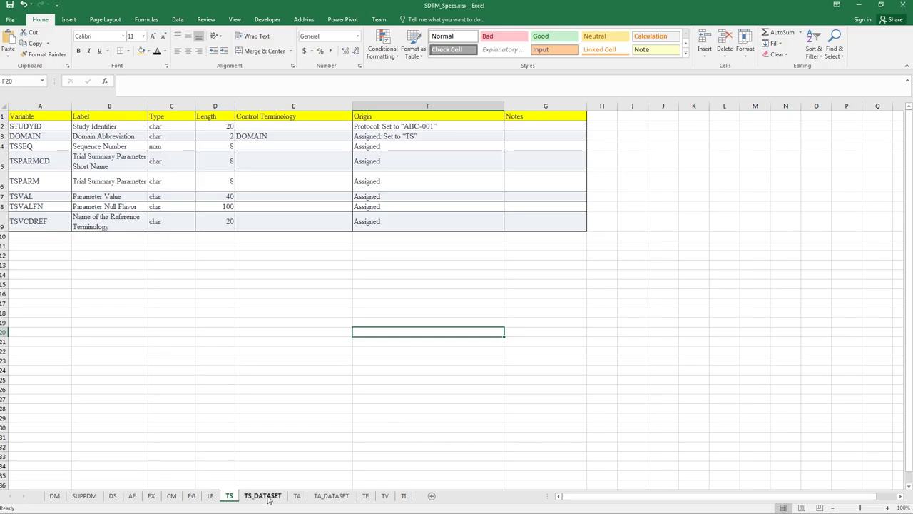
click(332, 497)
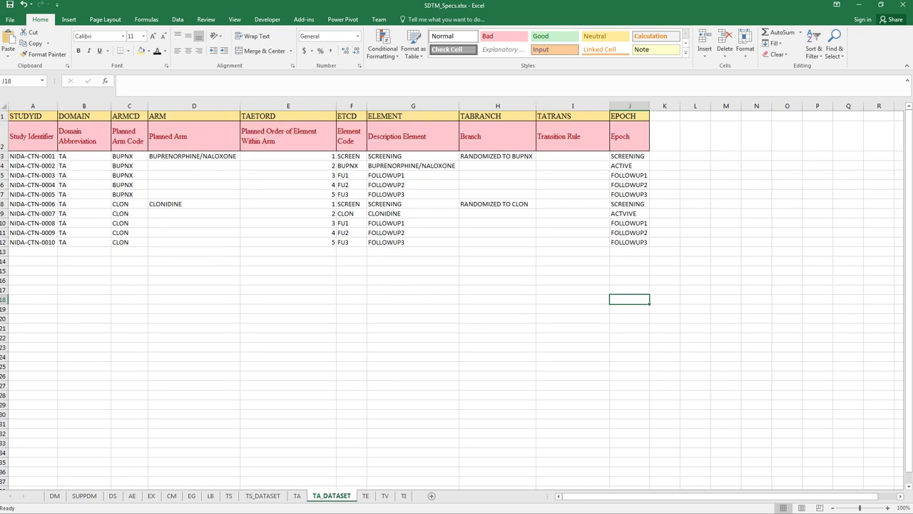
key(alt+Tab)
click(297, 495)
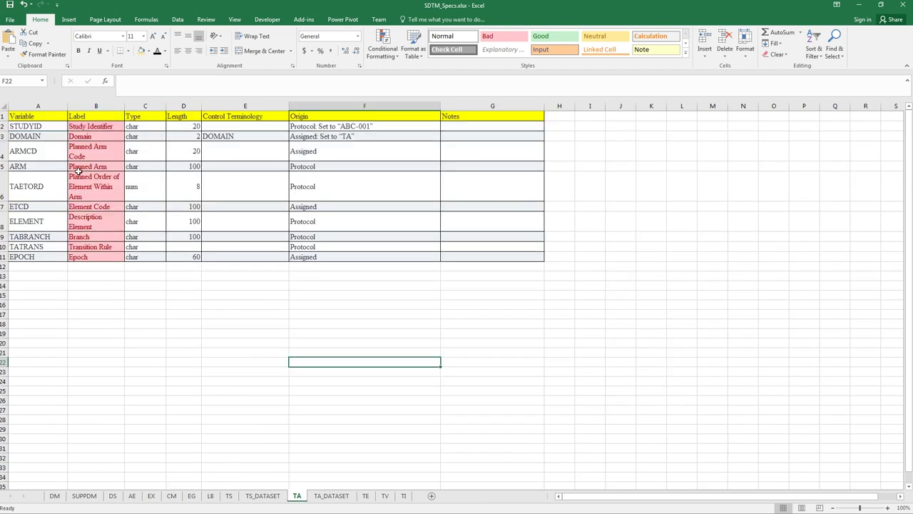
drag(45, 131, 50, 257)
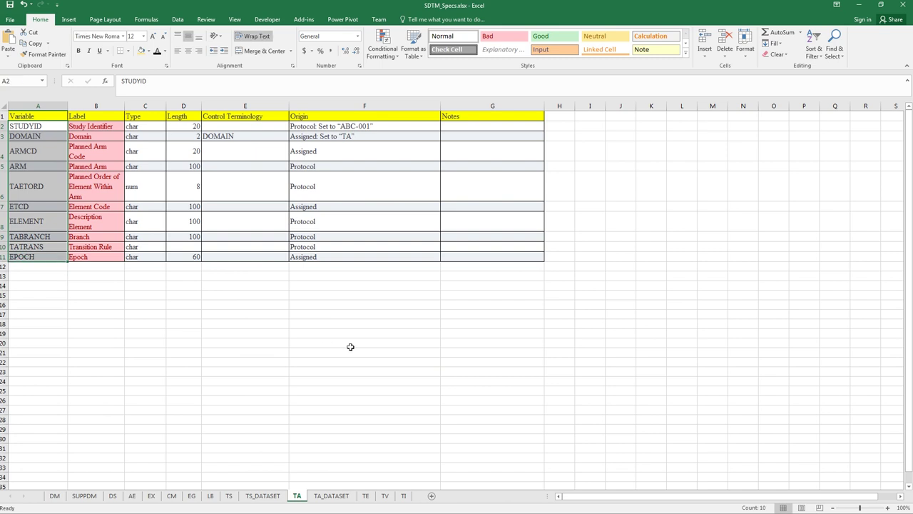
click(350, 345)
click(861, 5)
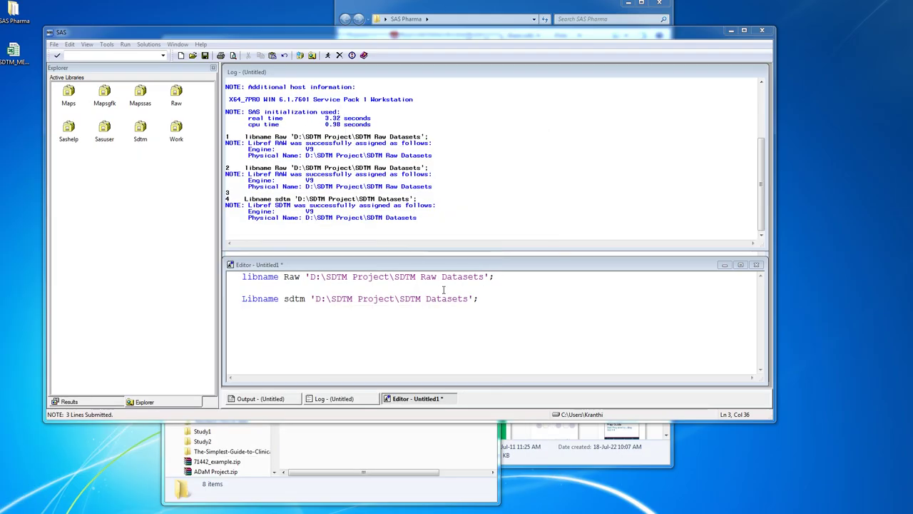
Step: Maximize the SAS window and begin a data step named final with a set statement below the libname statements
click(744, 30)
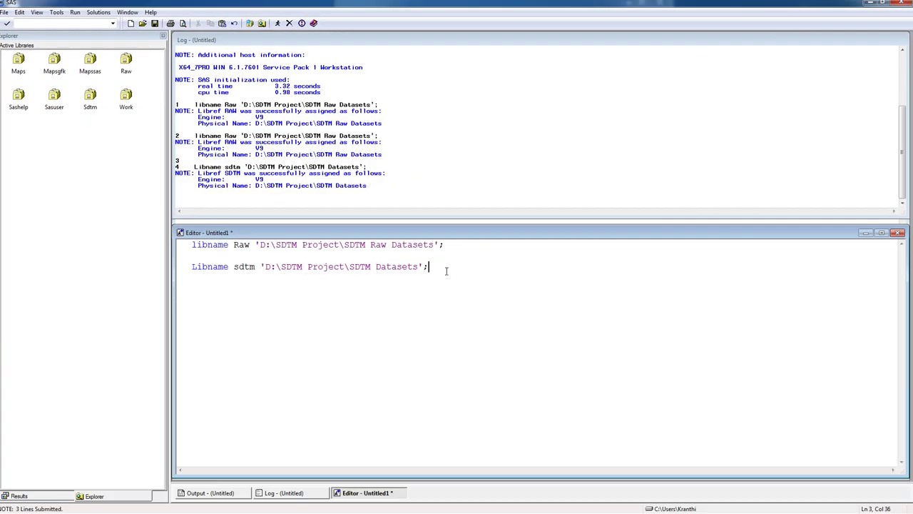
key(Return)
key(Return)
text(Data)
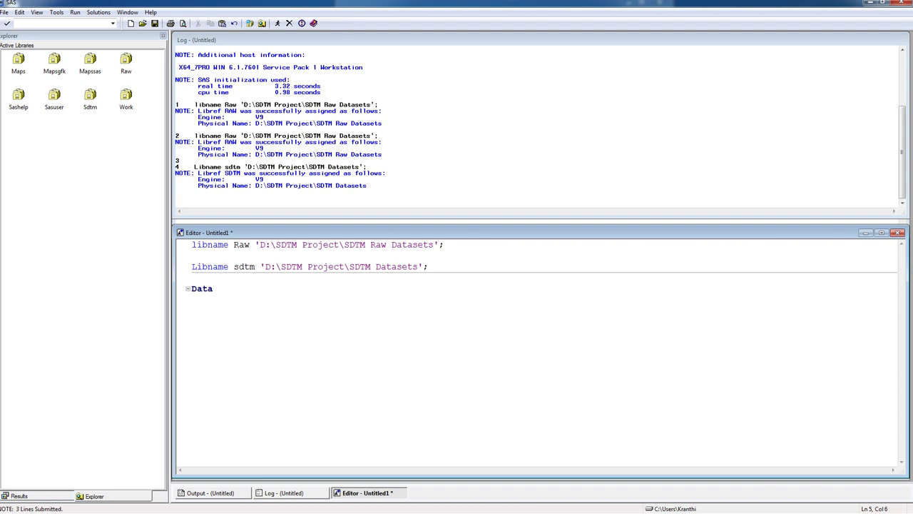
click(125, 105)
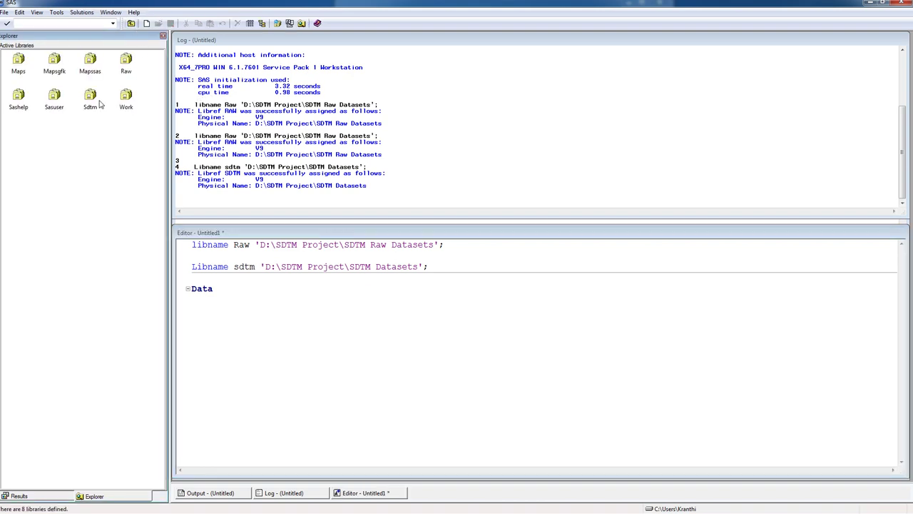
click(230, 294)
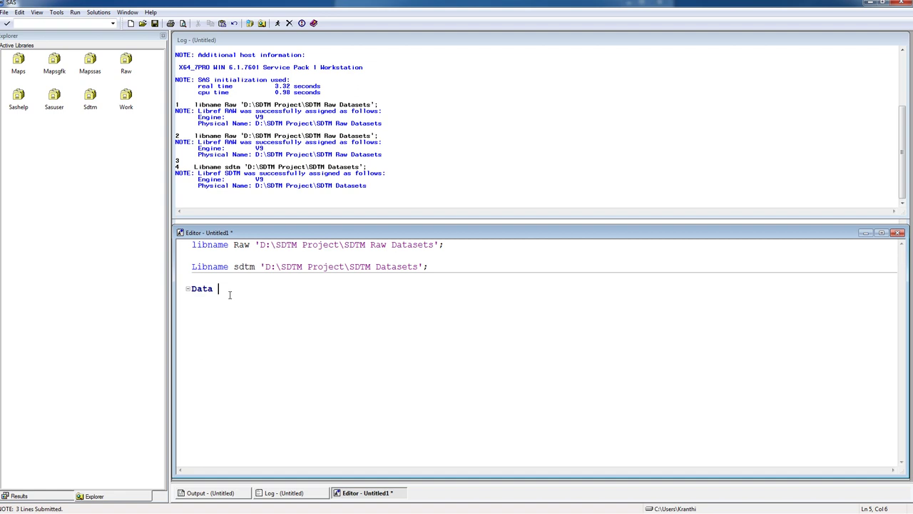
text(fipal)
text(set)
Step: Check the Raw library for the Ta dataset and enter raw.ta as the source in the set statement
click(127, 65)
double_click(127, 64)
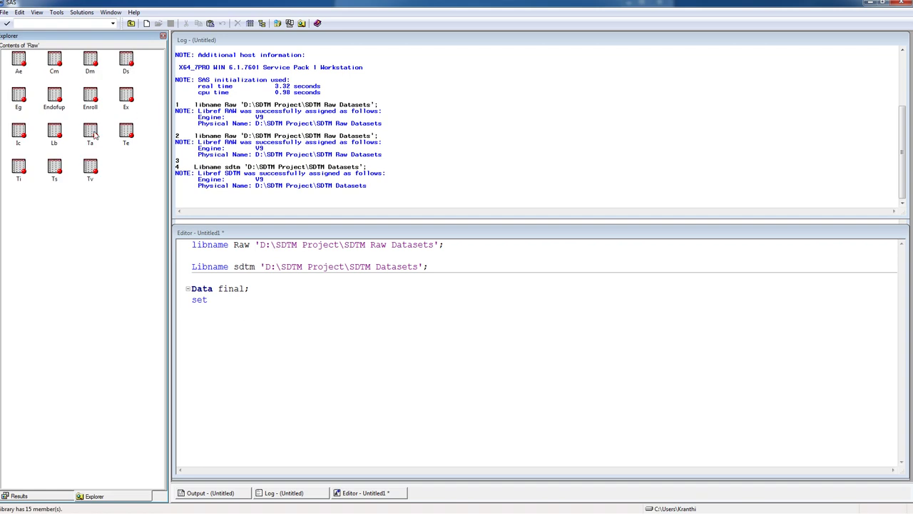
click(131, 24)
click(224, 300)
text(raw)
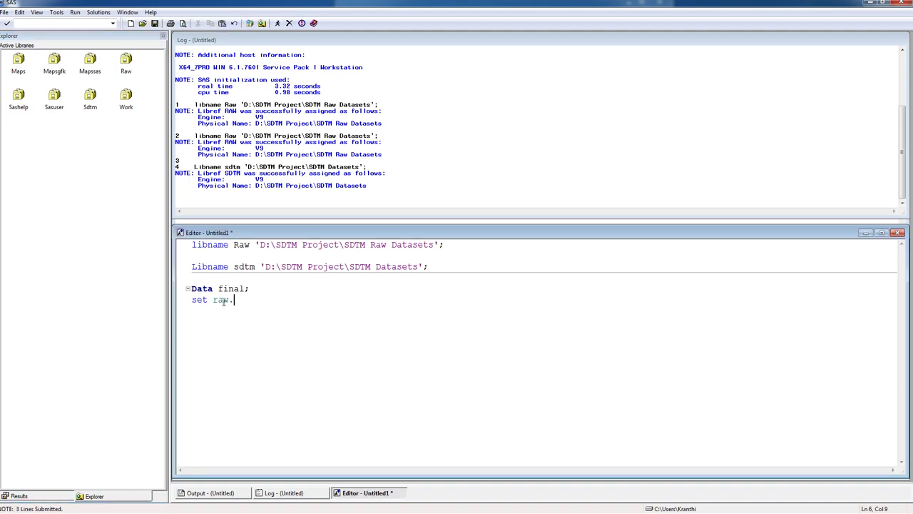
text(.ta()
Step: Look through the Sdtm and Raw libraries and open the column list of the raw Ta dataset
double_click(90, 99)
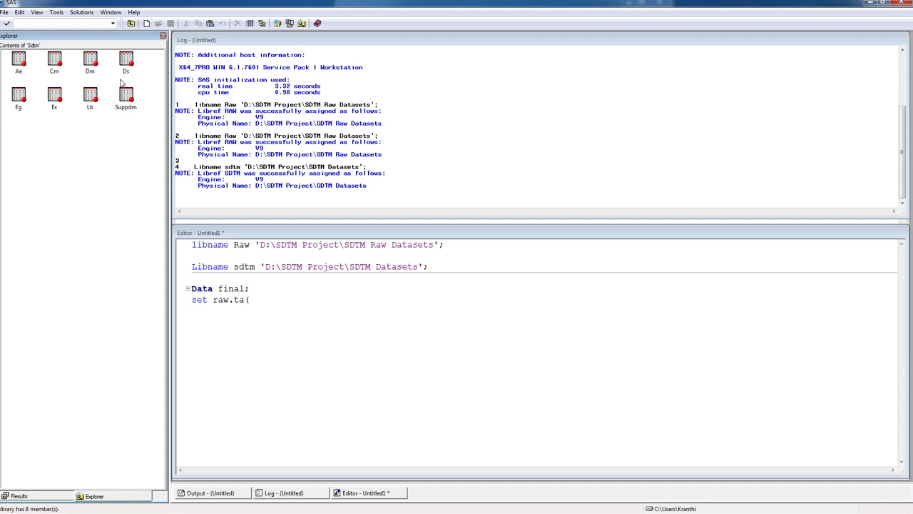
click(131, 23)
double_click(125, 60)
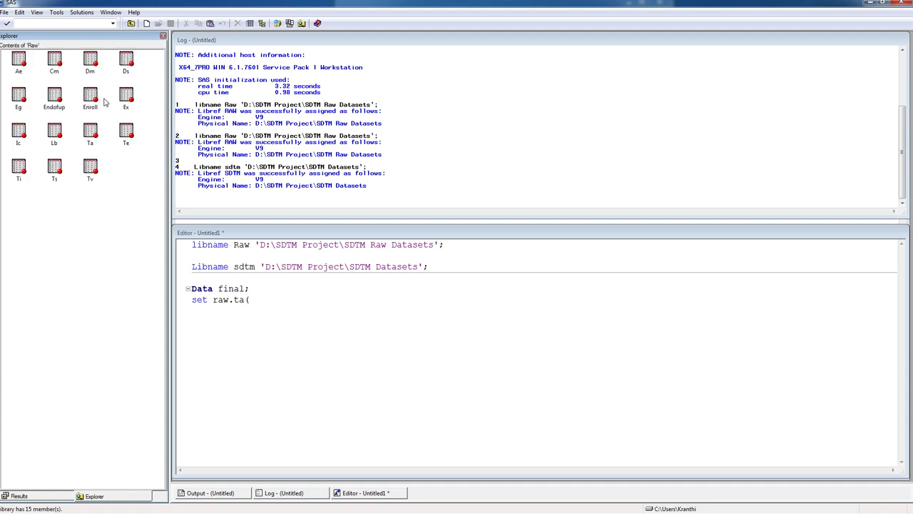
right_click(89, 132)
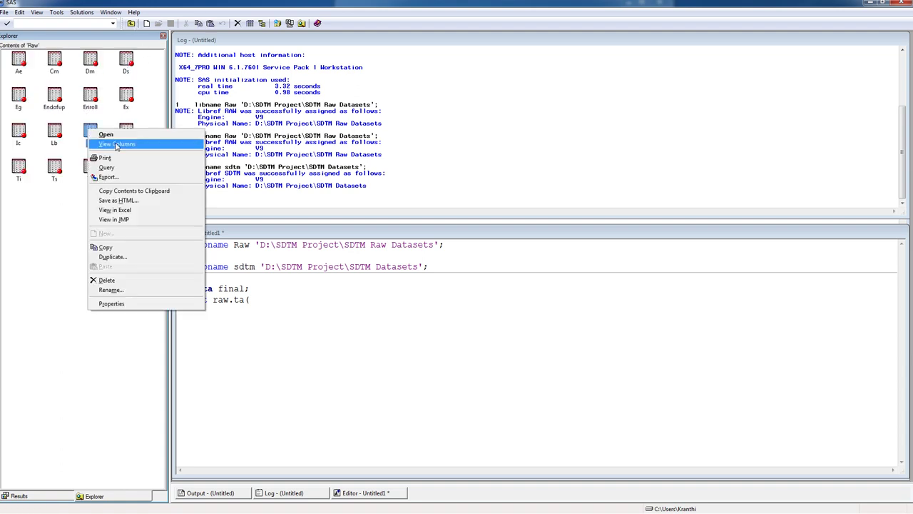
click(116, 145)
drag(511, 137, 301, 60)
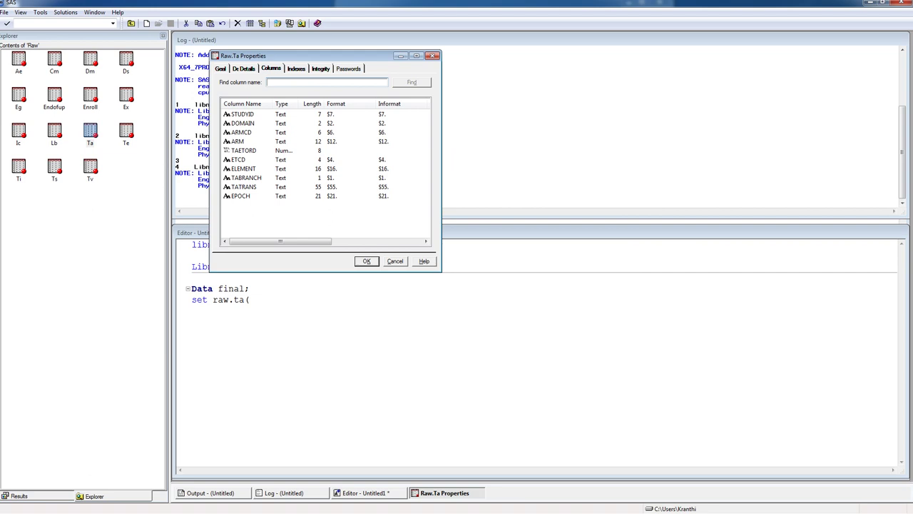
Step: Place the specs workbook beside the Raw.Ta column list and compare the column labels with the TA specification
key(alt+Tab)
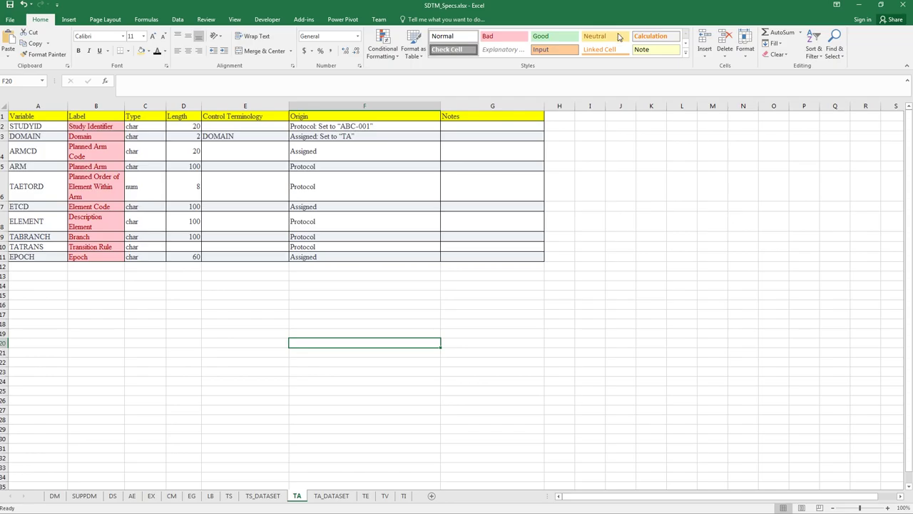
click(880, 5)
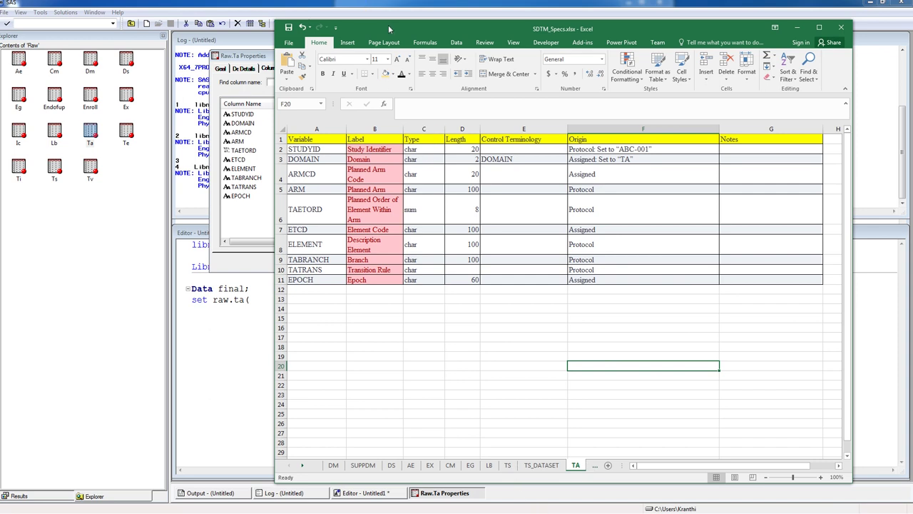
drag(389, 26, 377, 189)
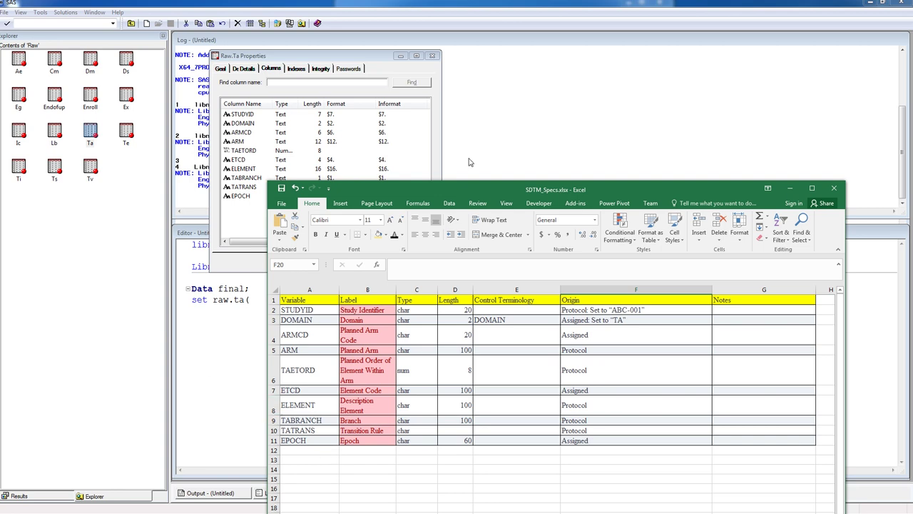
drag(449, 183, 623, 167)
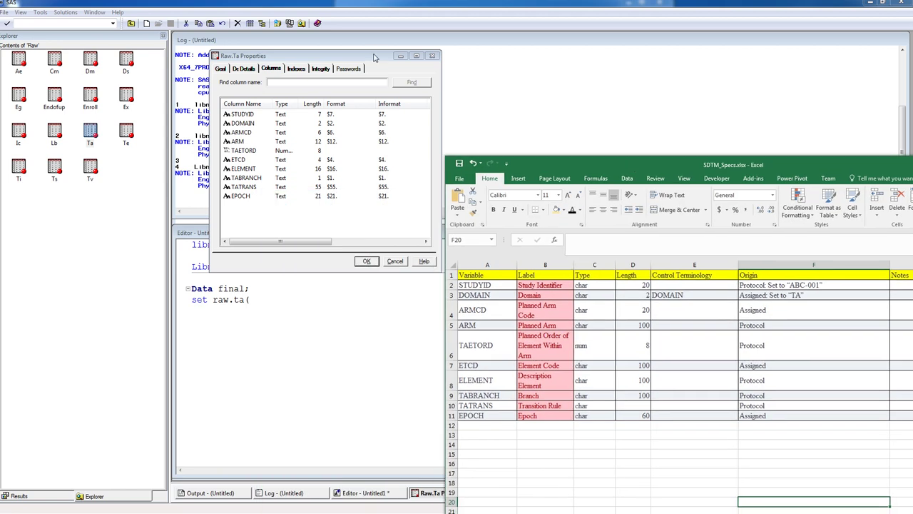
drag(374, 57, 366, 57)
drag(310, 241, 322, 344)
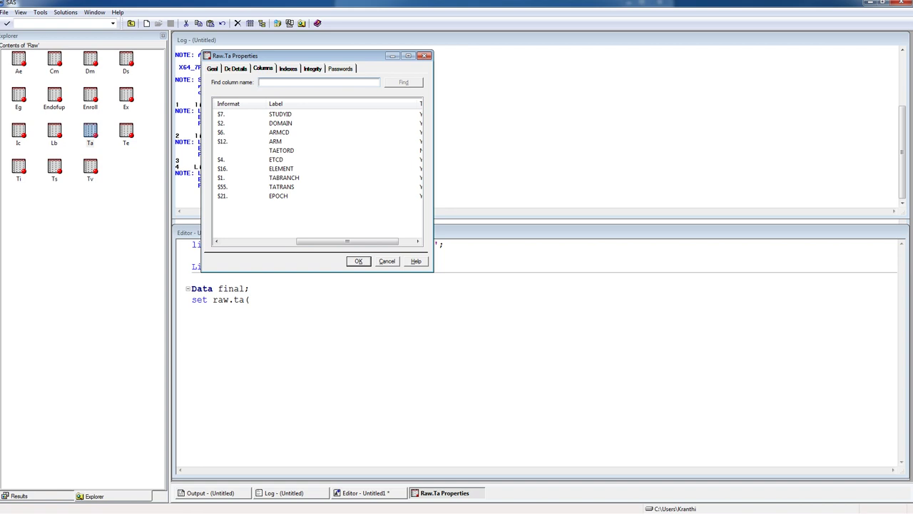
key(alt+Tab)
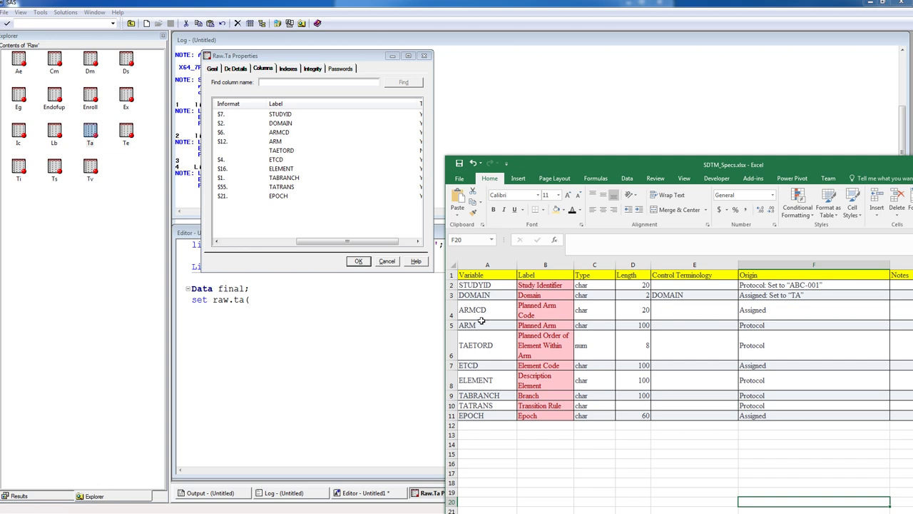
Step: Compare the Raw.Ta column types, particularly TAETORD, with the types in the TA specification
drag(344, 243, 269, 244)
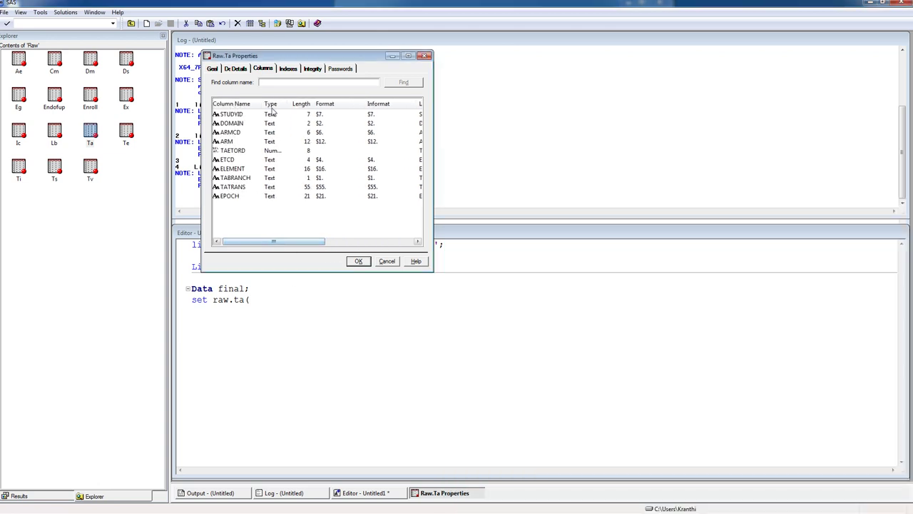
click(241, 151)
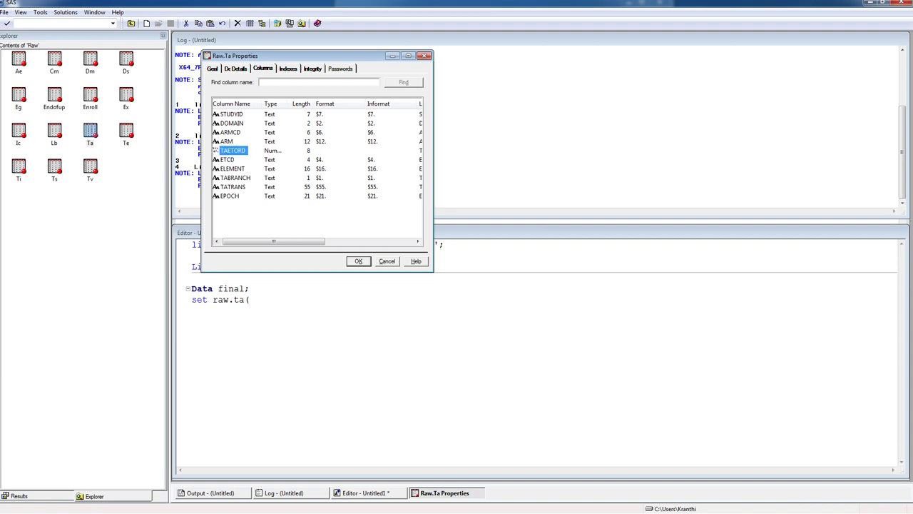
key(alt+Tab)
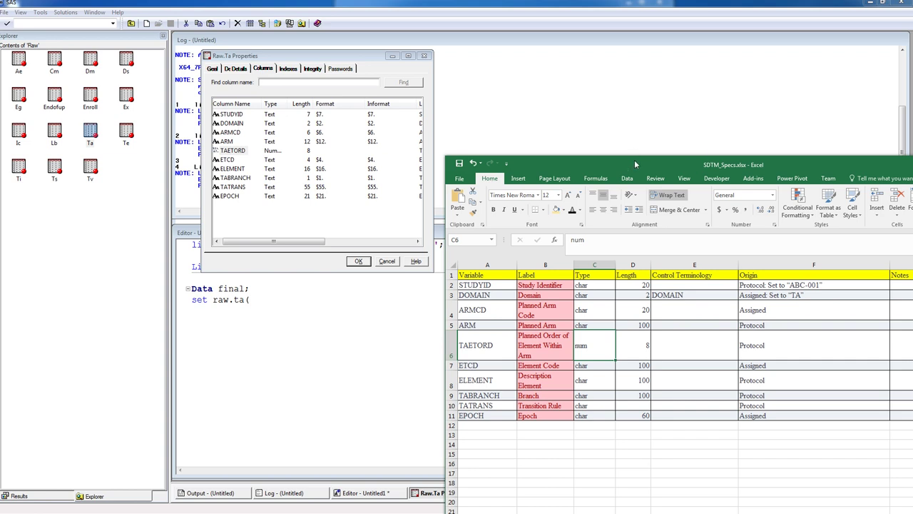
drag(634, 161, 628, 124)
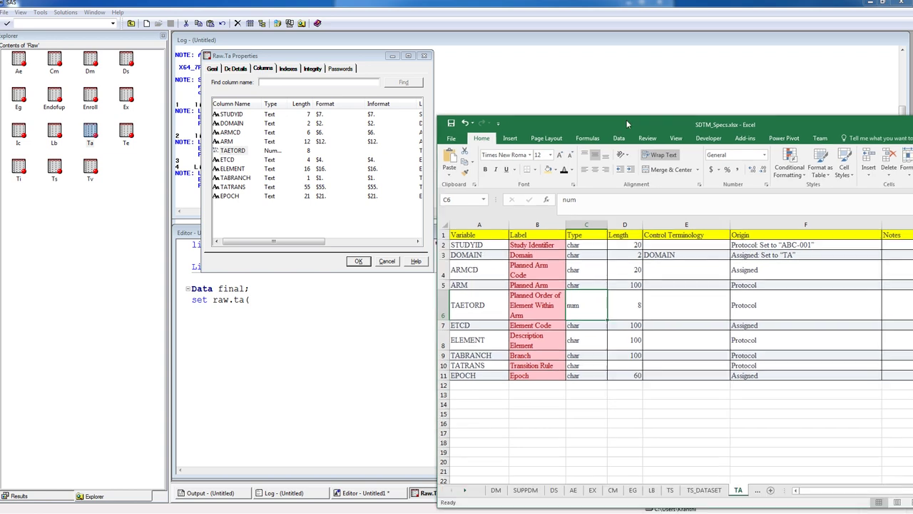
Step: Review the Raw.Ta records and the DOMAIN column, then close the table and the column properties
double_click(90, 129)
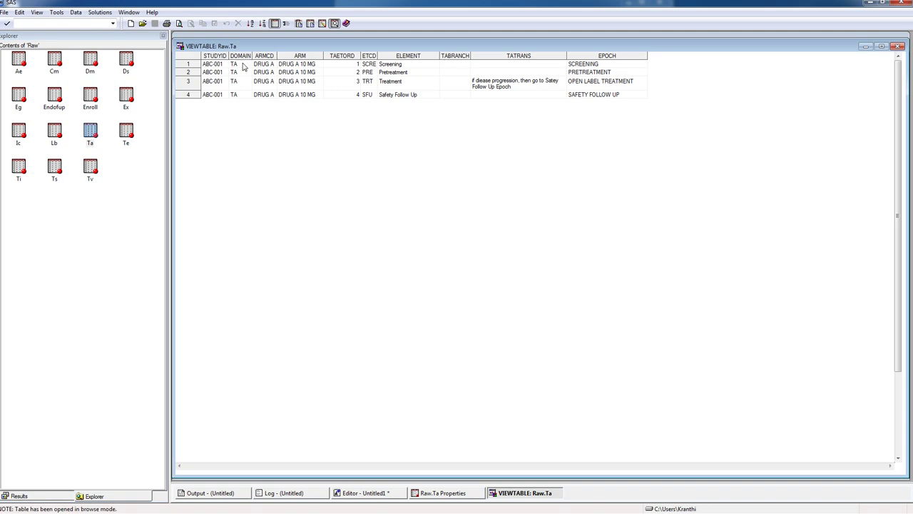
click(243, 60)
click(244, 69)
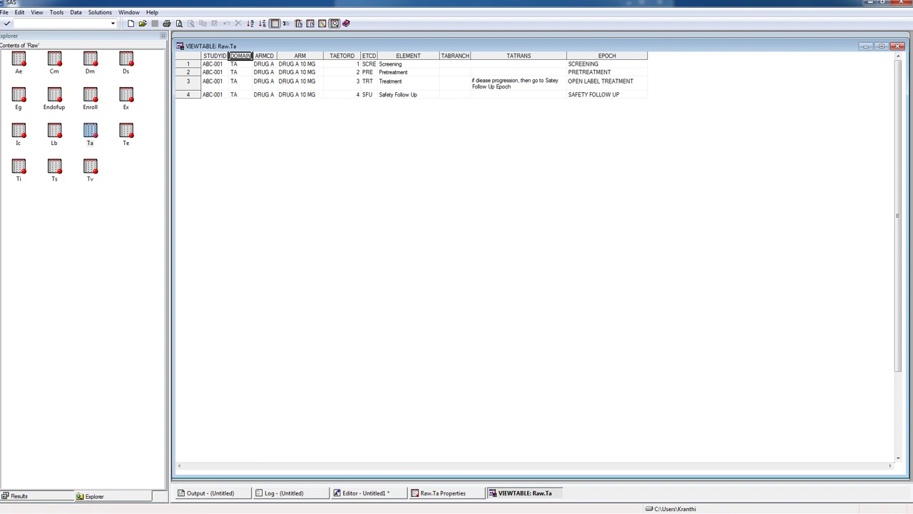
click(898, 47)
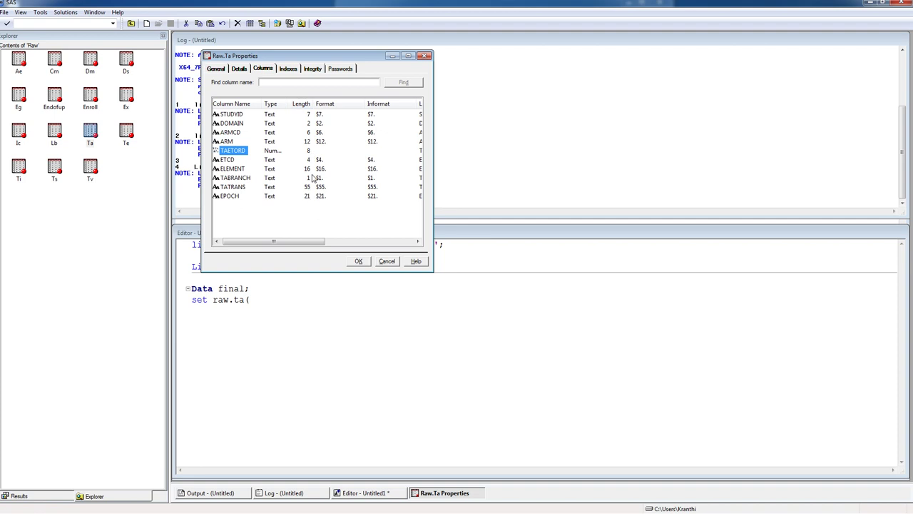
drag(314, 242, 286, 242)
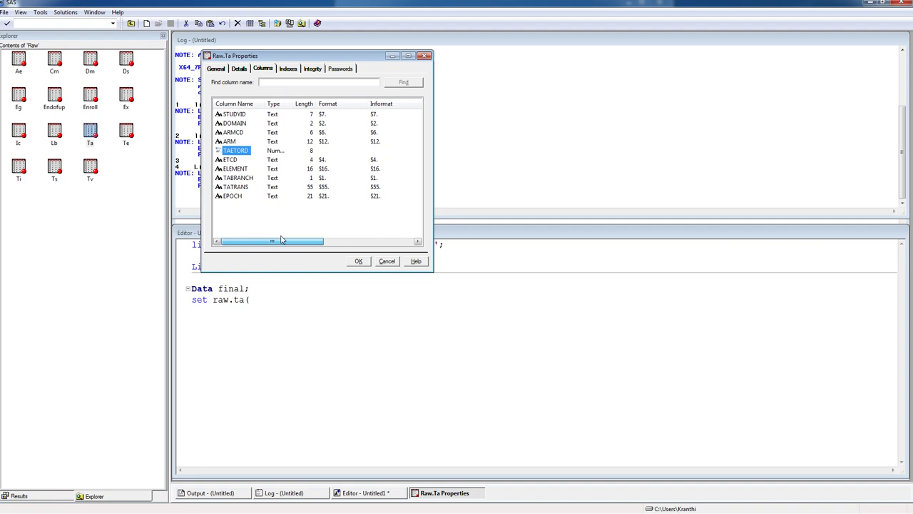
click(361, 262)
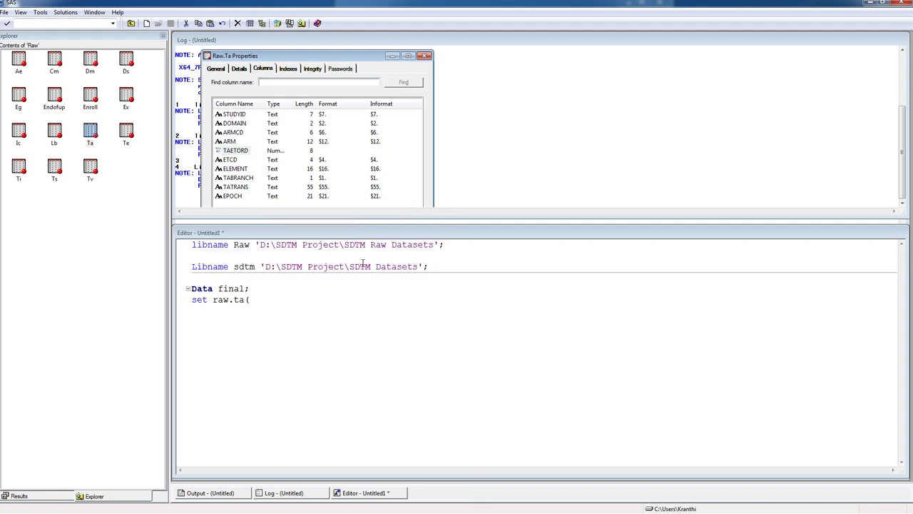
Step: Reopen the Raw.Ta column list, check its formats and informats against the TA specification, and close it
click(257, 301)
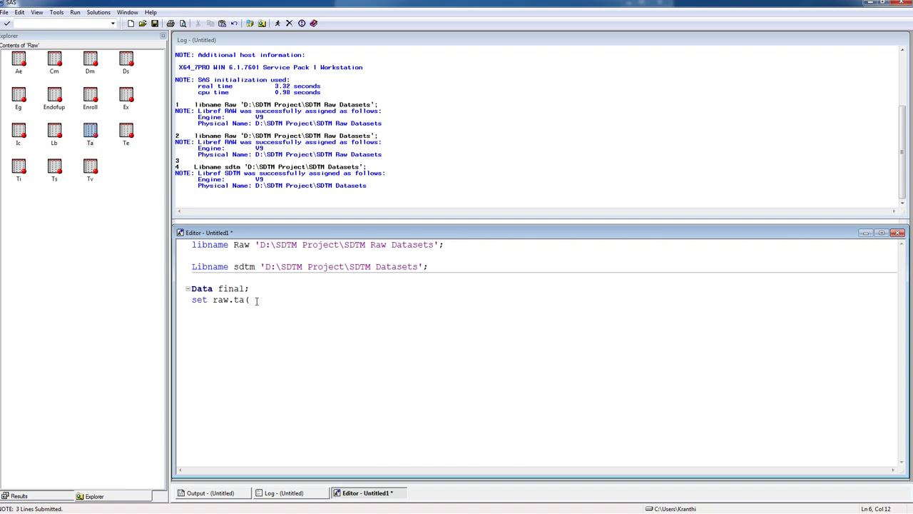
click(90, 130)
right_click(90, 130)
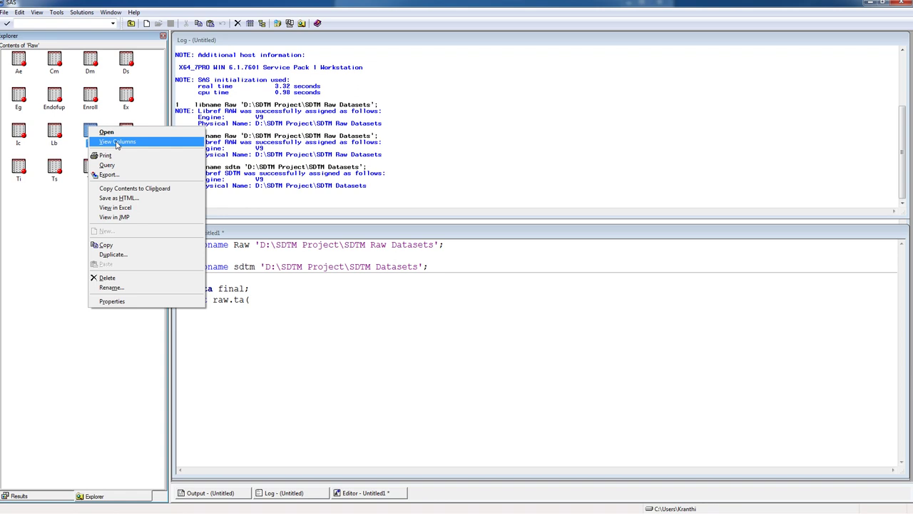
click(118, 142)
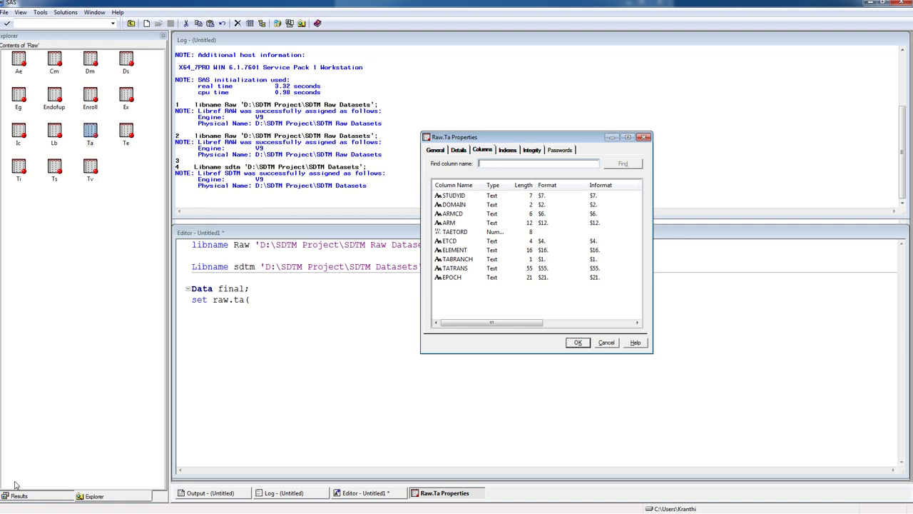
key(alt+Tab)
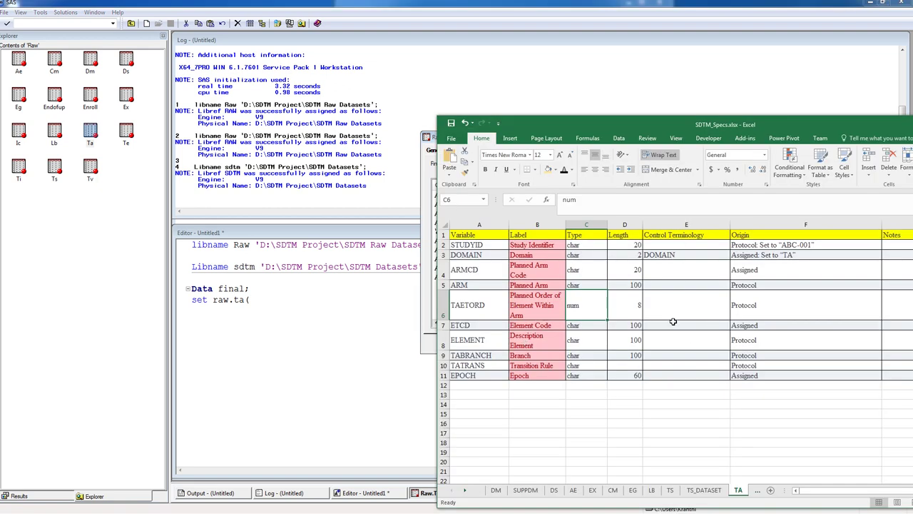
click(427, 329)
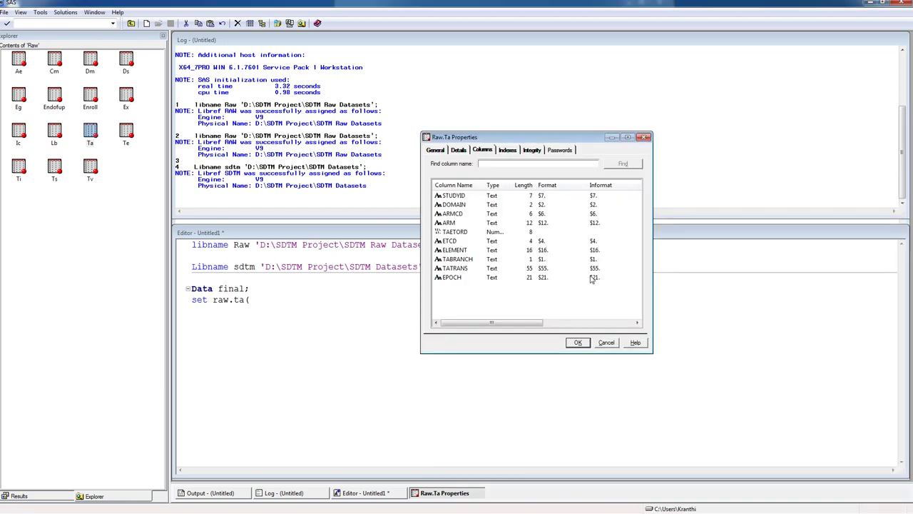
click(578, 342)
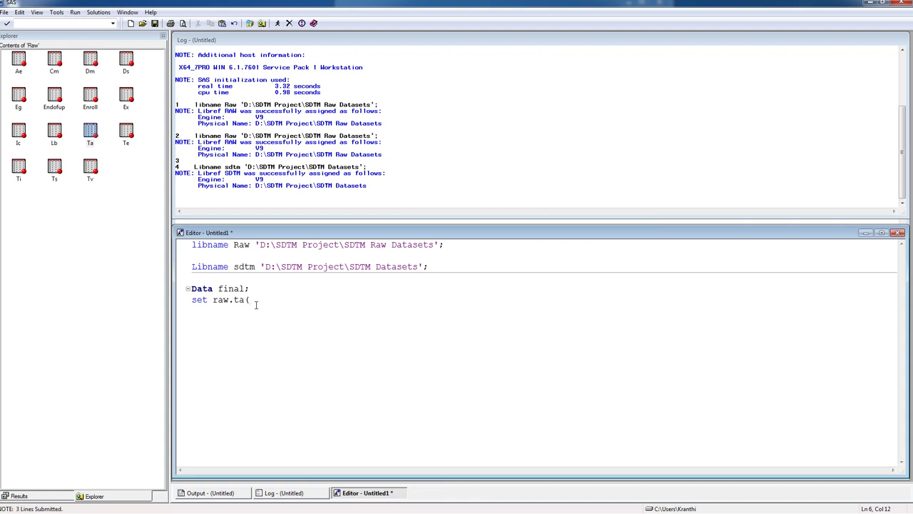
Step: Complete the statement as set raw.ta; and add format _all_; and informat _all_; to the final data step
text(;)
key(Return)
text(format _a;ll)
key(BackSpace)
key(BackSpace)
key(BackSpace)
text(ll)
text(informat _all_)
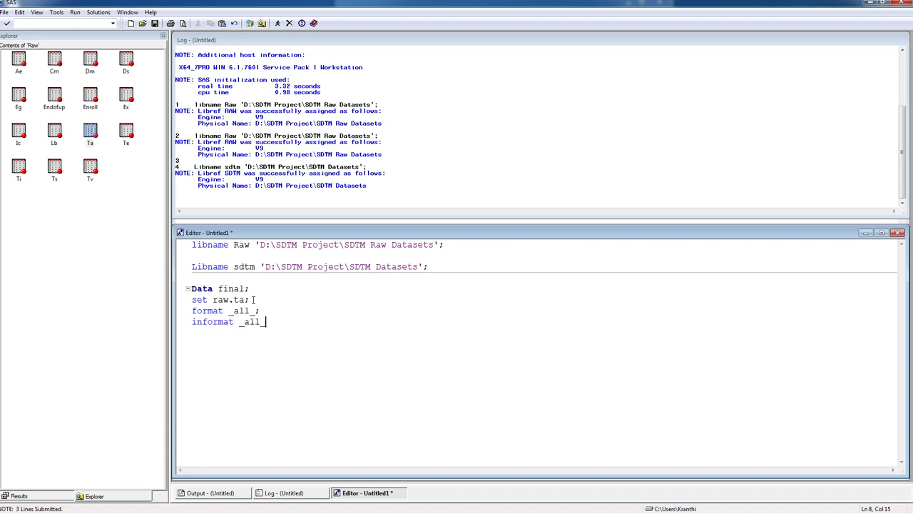
text(;)
key(Return)
Step: End the informat _all_ statement with a semicolon and start an attrib statement below it
click(299, 321)
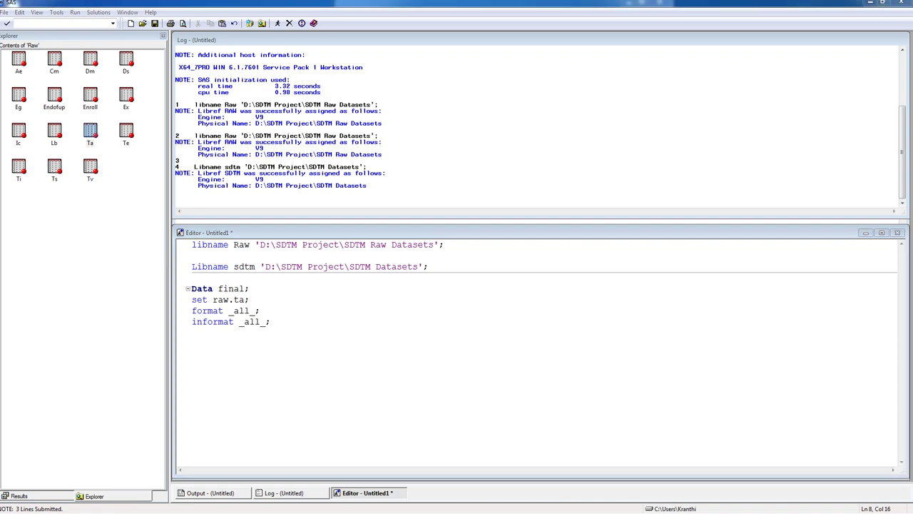
click(278, 323)
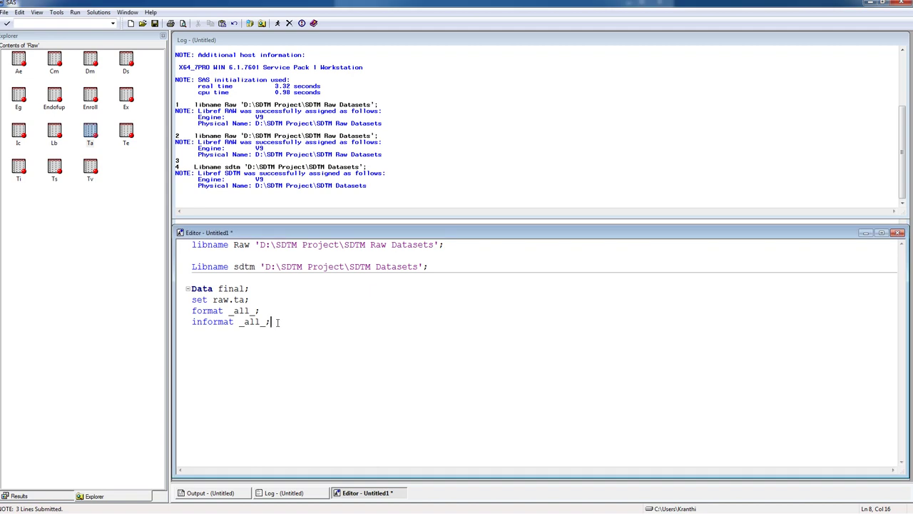
text(attrib)
key(Return)
Step: Check the variable columns in the Raw.Ta table, starting with STUDYID, and close the table
double_click(93, 134)
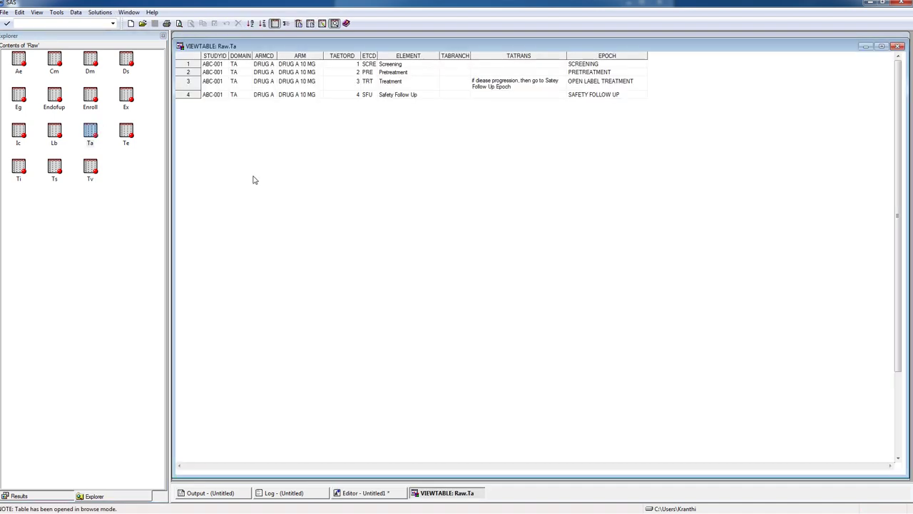
click(214, 55)
click(899, 46)
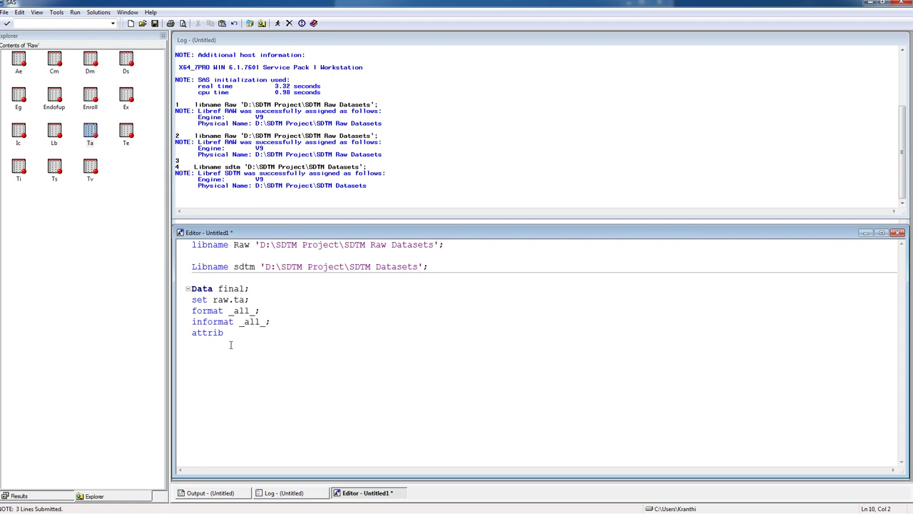
Step: In a new program editor, write proc contents data=raw.ta varnum; followed by run;
click(131, 23)
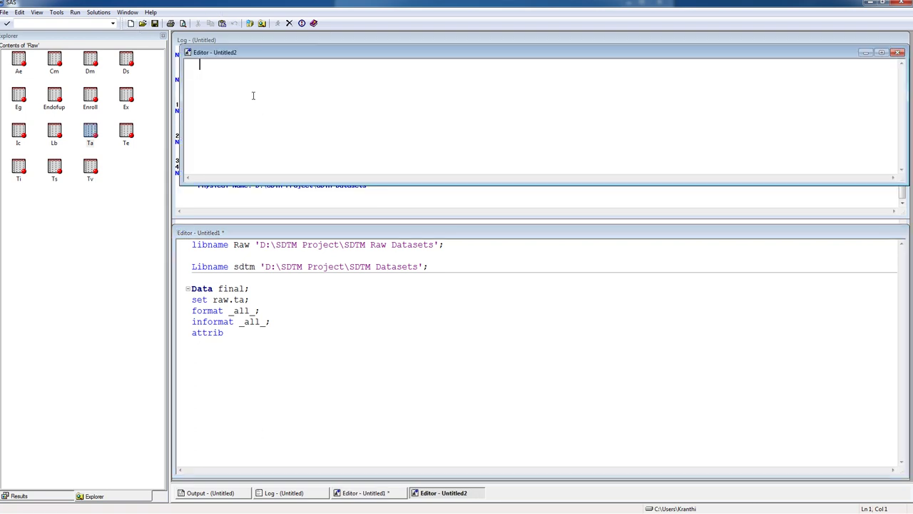
text(proc contents data=)
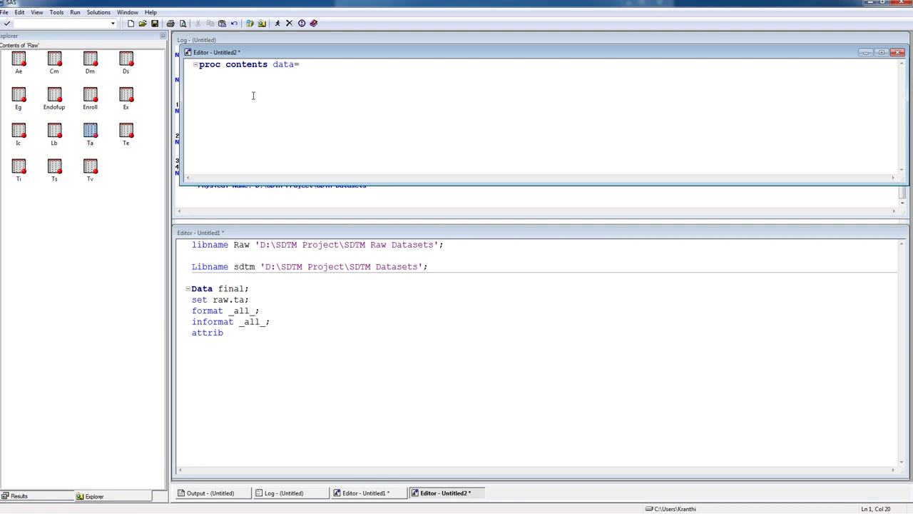
text(raw.ta varnum;)
key(Return)
text(run;)
key(Return)
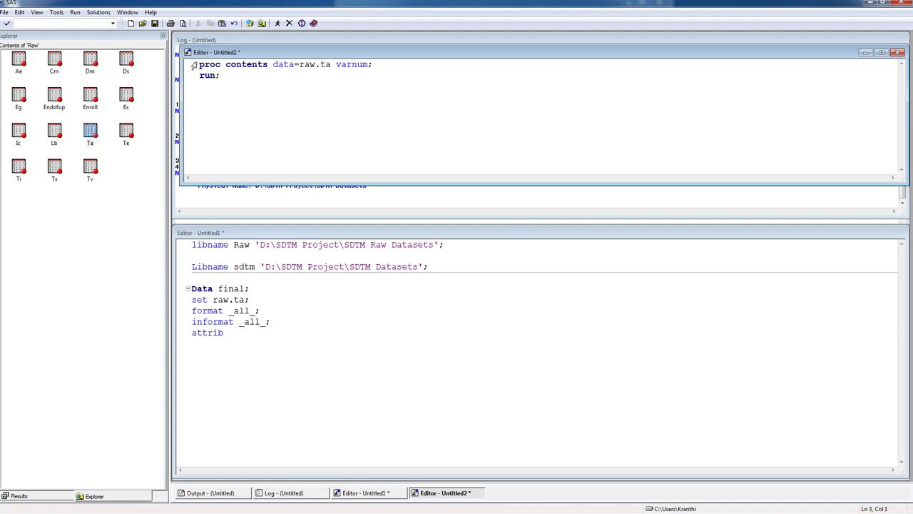
Step: Wrap the proc contents step in ods rtf file = 'D:\ta.rtf'; and ods rtf close;, and submit the code
key(Return)
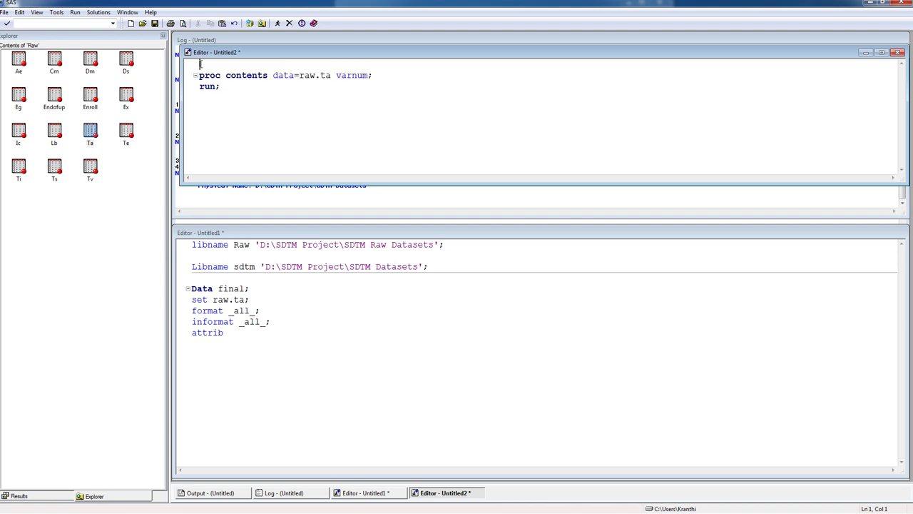
text(ods )
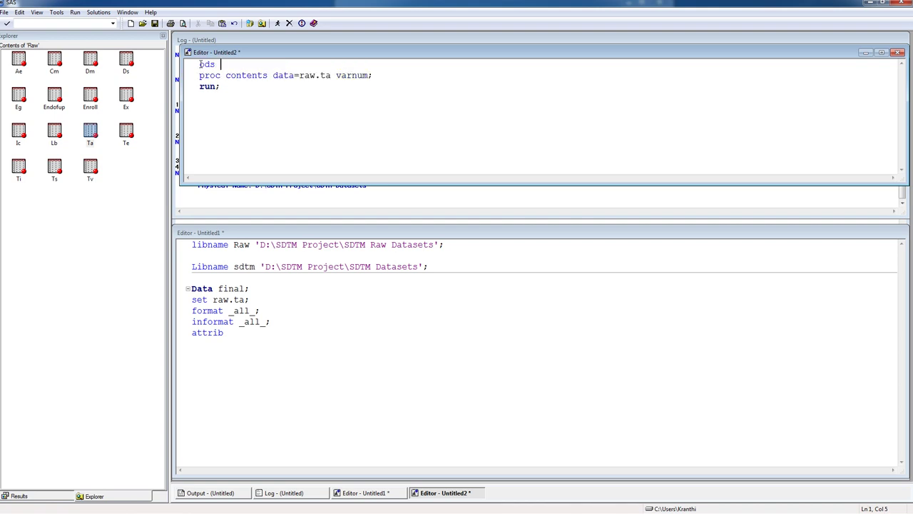
text(rtf file = 'D:\ta.rtf';)
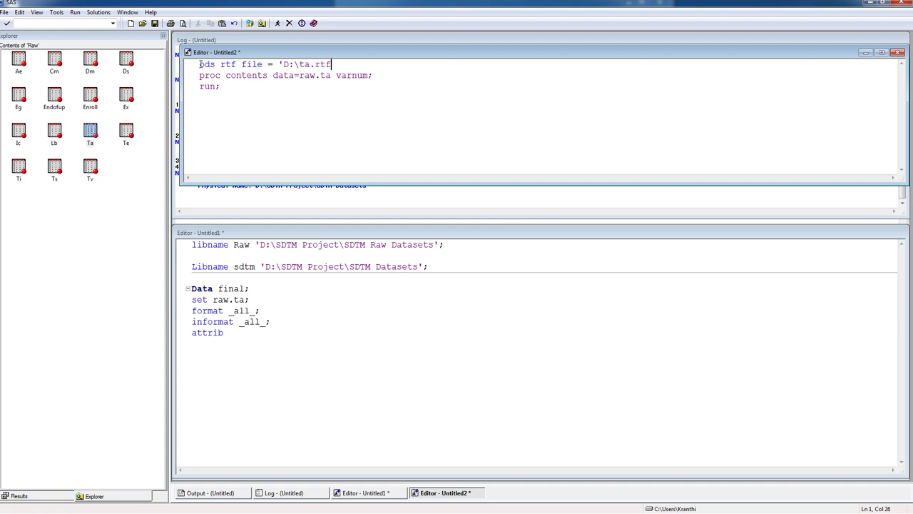
click(245, 88)
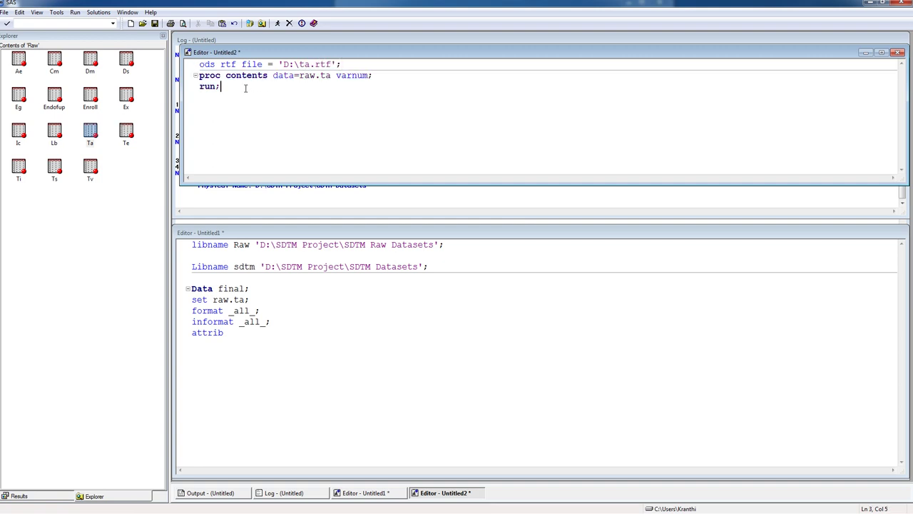
text(ods rtf cl)
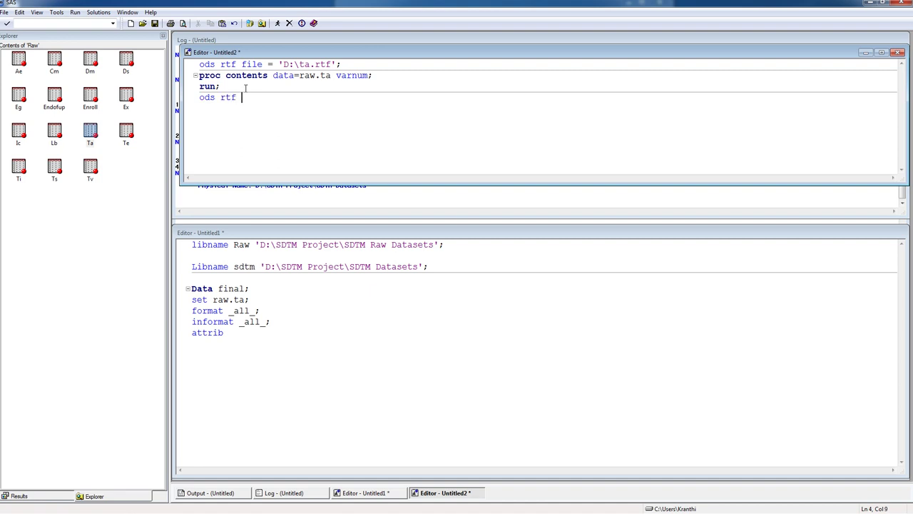
text(ose;)
key(F8)
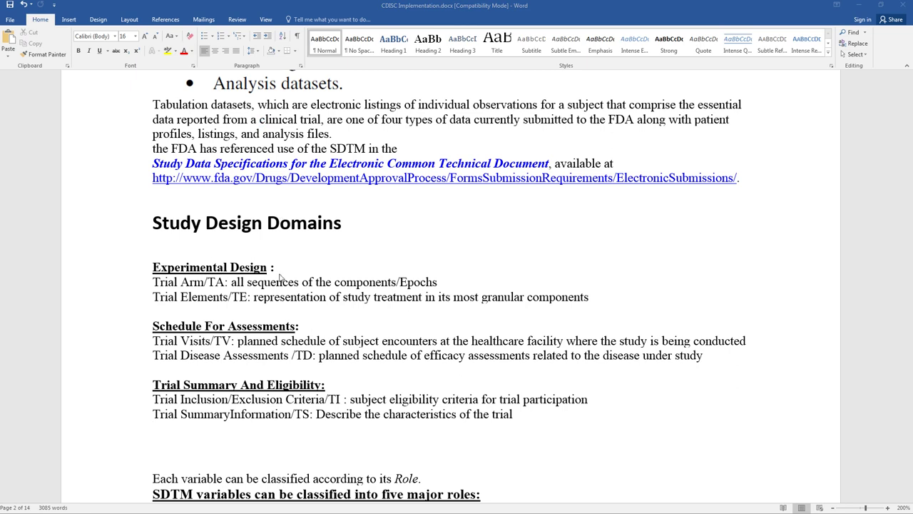
Step: In the ta.rtf Word document, delete the data set summary table and the Engine/Host Dependent Information table
scroll(718, 309, down, 5)
scroll(717, 310, up, 2)
scroll(717, 309, up, 3)
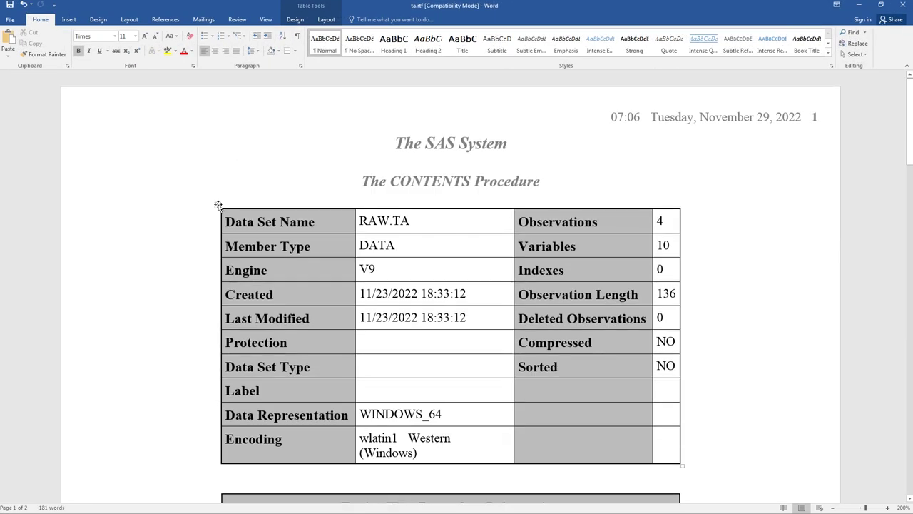
click(218, 206)
right_click(217, 205)
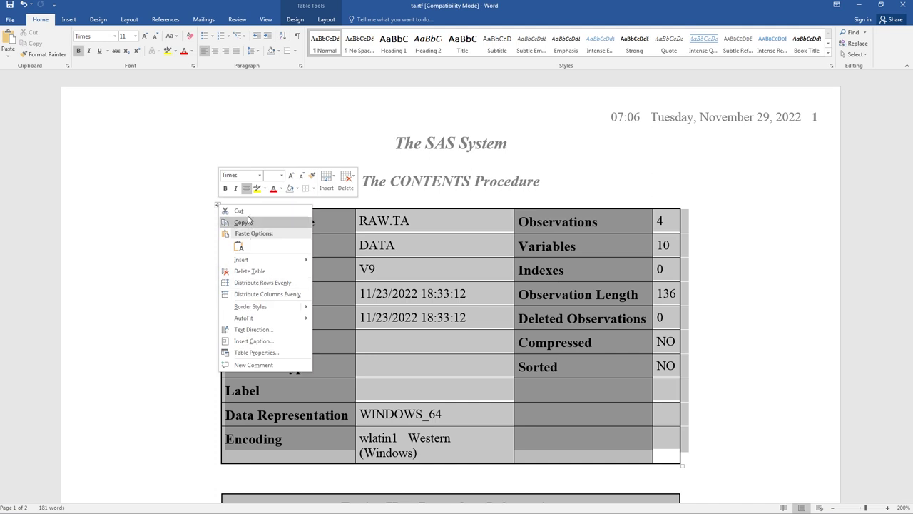
click(246, 222)
key(BackSpace)
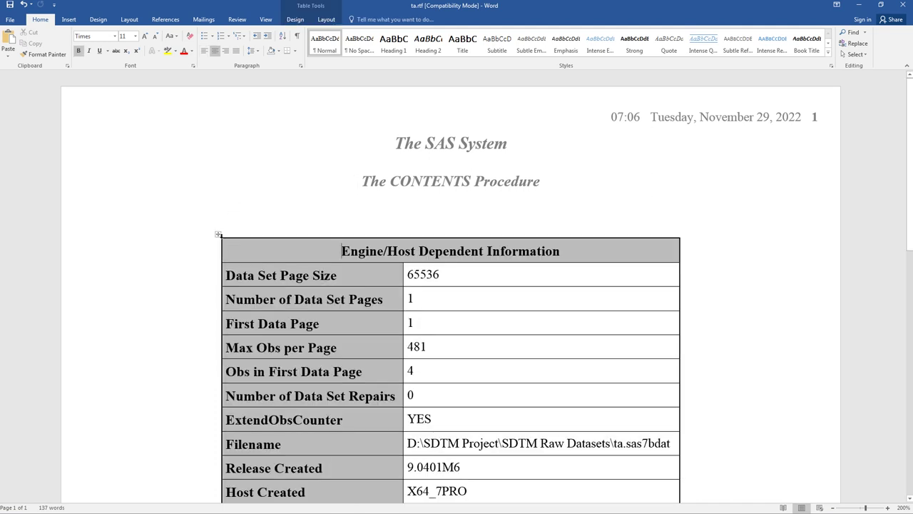
click(218, 235)
right_click(219, 235)
click(243, 244)
scroll(336, 210, down, 5)
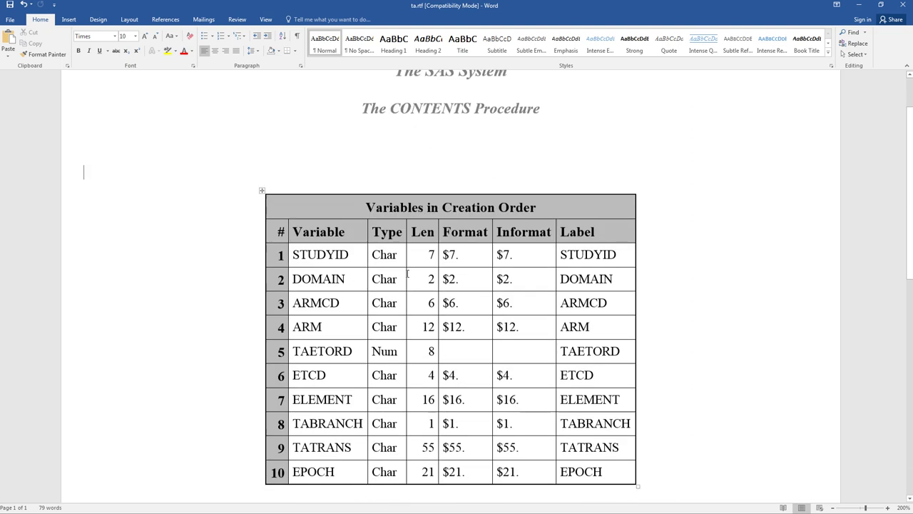
Step: Copy the variable names STUDYID through EPOCH from ta.rtf into the SAS program below attrib, removing the space before STUDYID
scroll(339, 214, up, 3)
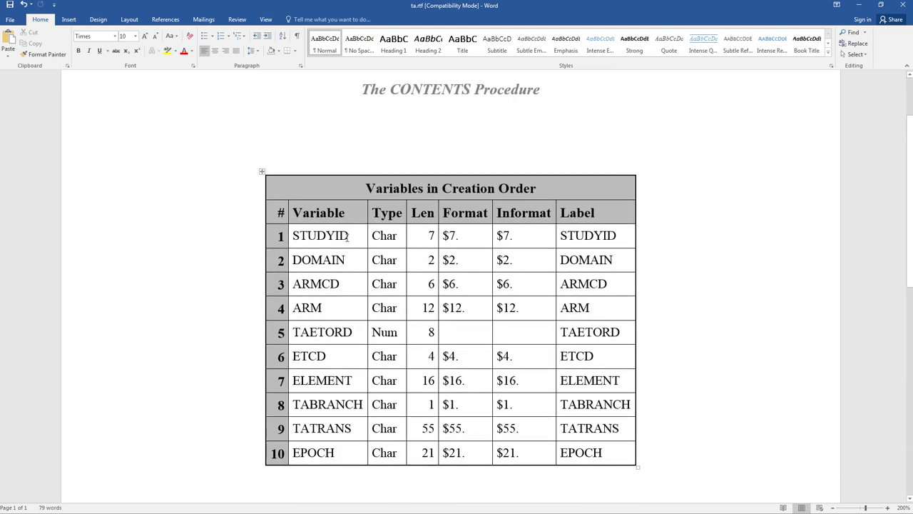
drag(351, 236, 329, 454)
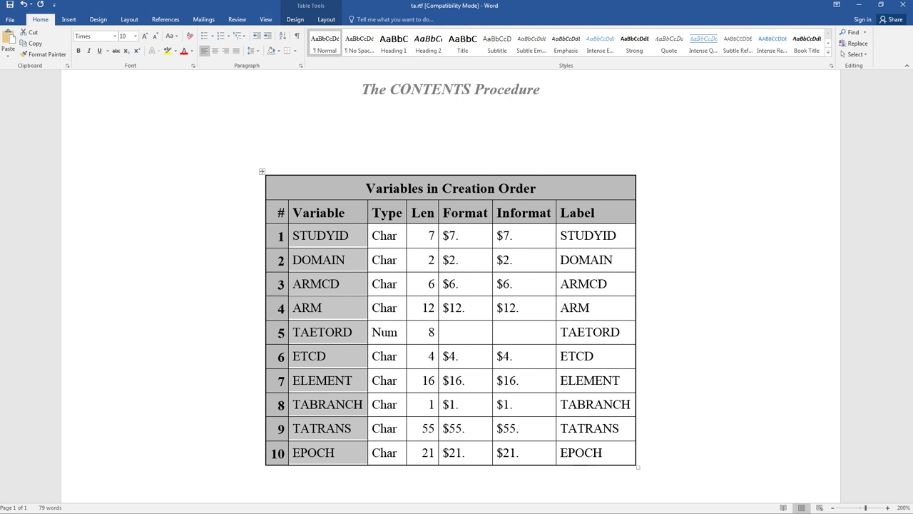
key(alt+Tab)
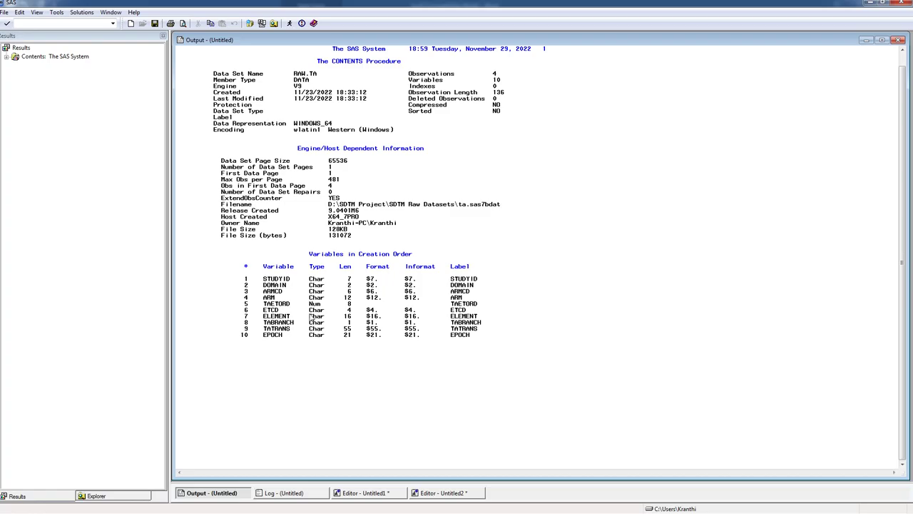
click(440, 492)
click(371, 495)
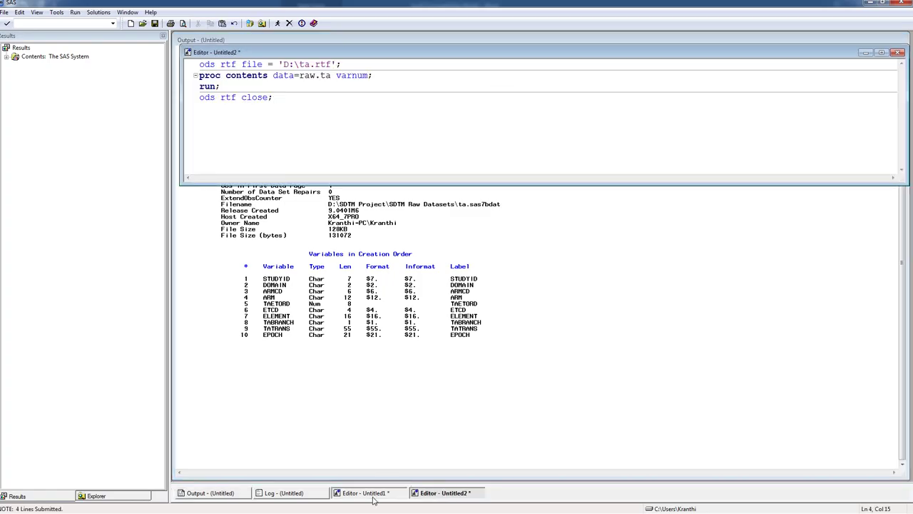
key(ctrl+v)
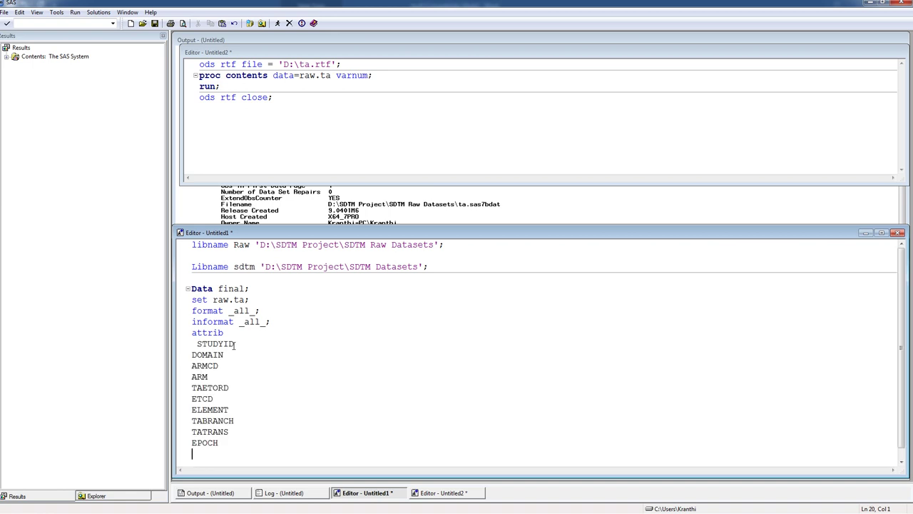
double_click(197, 343)
click(237, 344)
Step: Give STUDYID the attribute label = 'Study Identifier', copying the label text from the TA sheet of SDTM_Specs.xlsx
scroll(238, 344, down, 1)
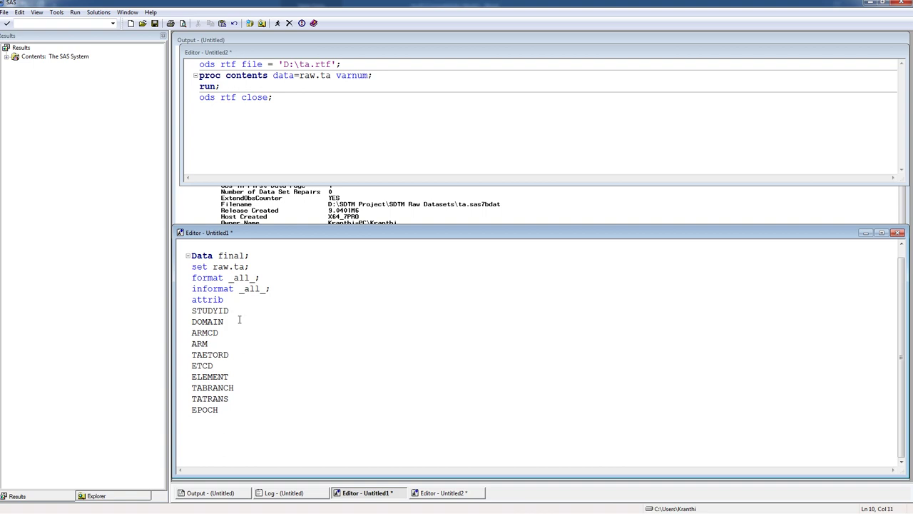
text(label =)
key(alt+Tab)
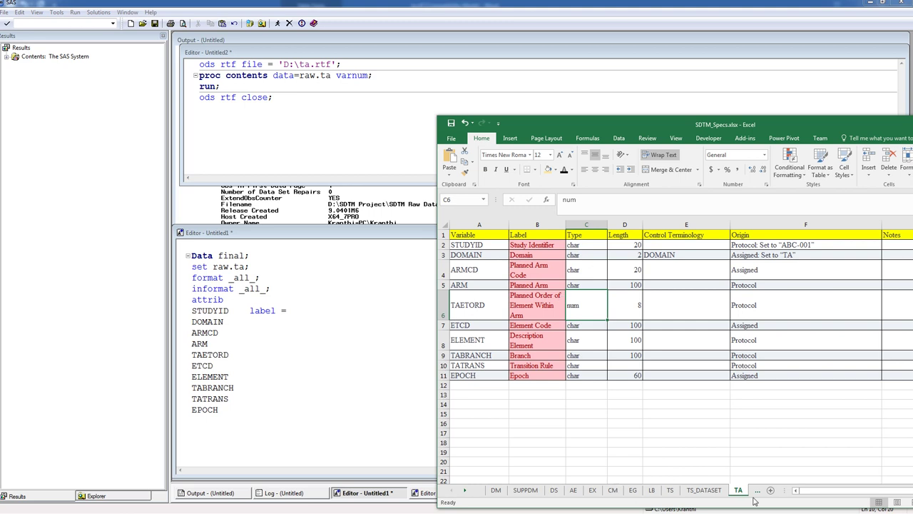
double_click(556, 245)
drag(556, 245, 508, 245)
click(298, 310)
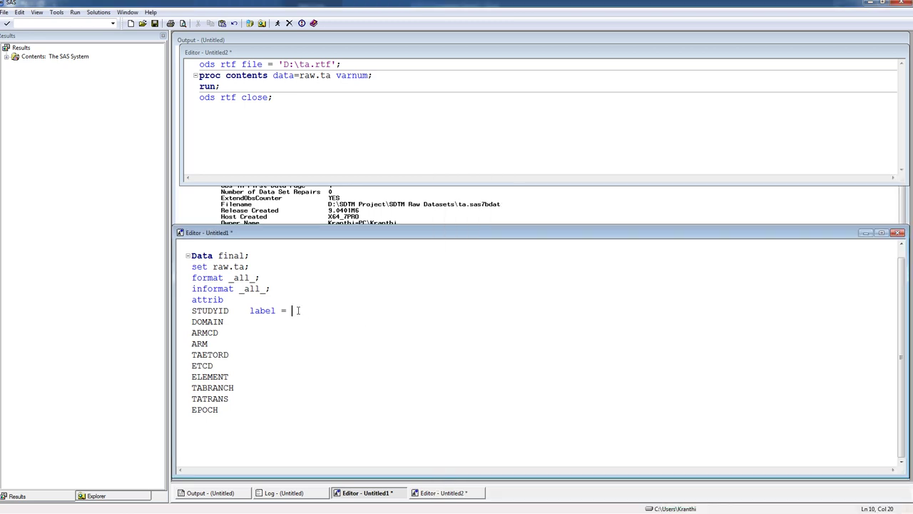
text(')
key(ctrl+v)
text([')
key(BackSpace)
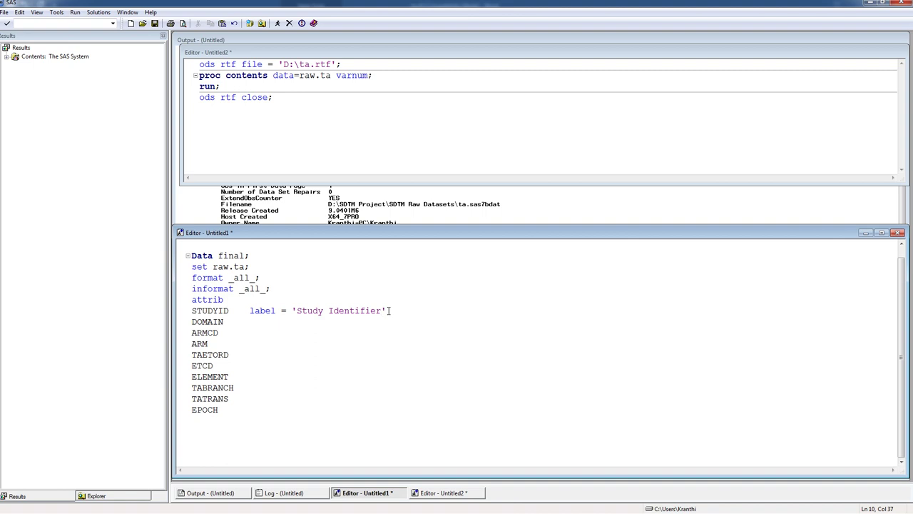
Step: Add length =$20 after the STUDYID label, according to the TA specification
key(End)
text(length)
key(alt+Tab)
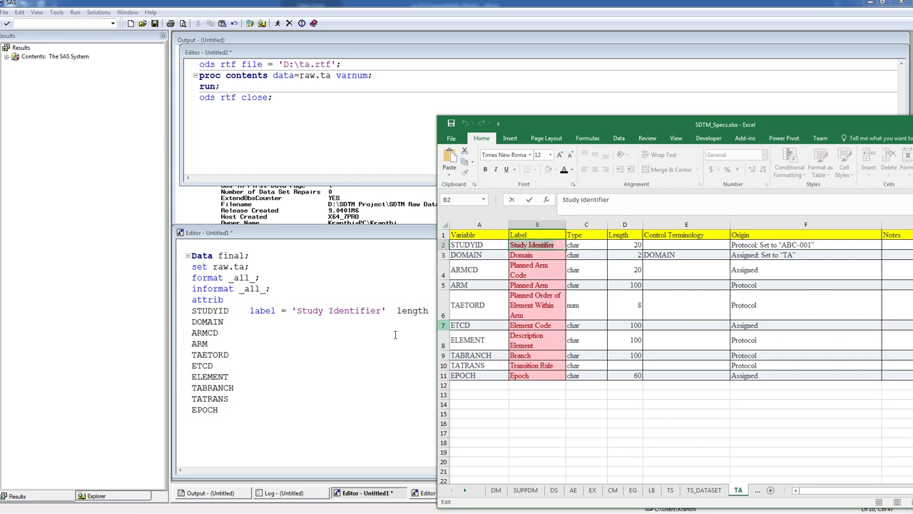
click(431, 316)
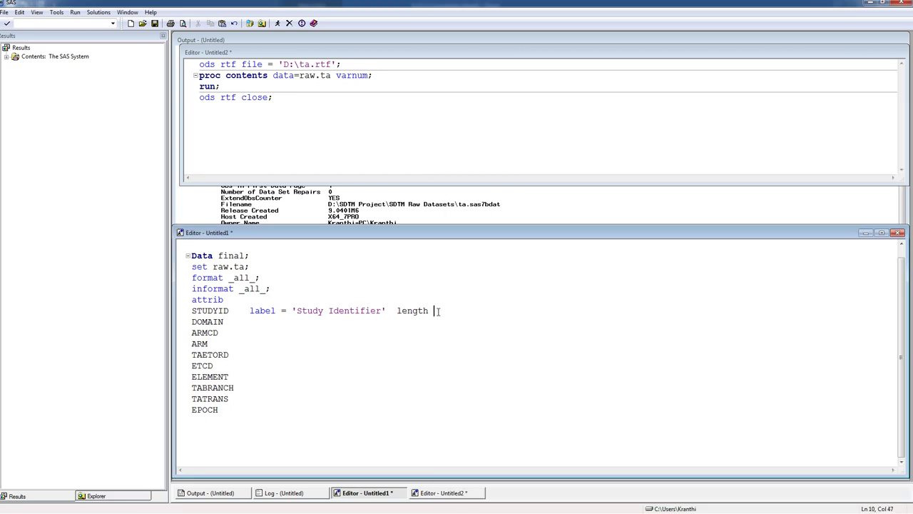
text(=$20)
key(Down)
Step: Copy the STUDYID label and length attributes onto the DOMAIN line and adjust the spacing before the STUDYID label
drag(249, 311, 456, 311)
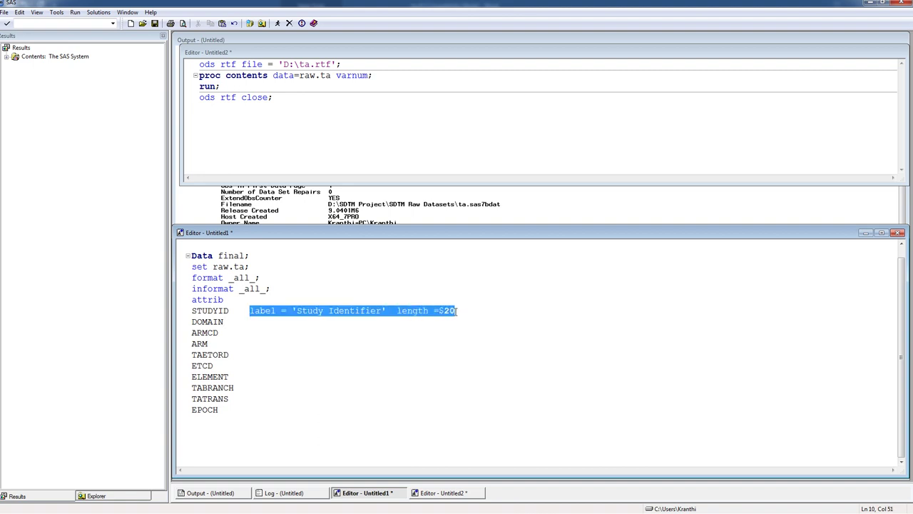
click(277, 323)
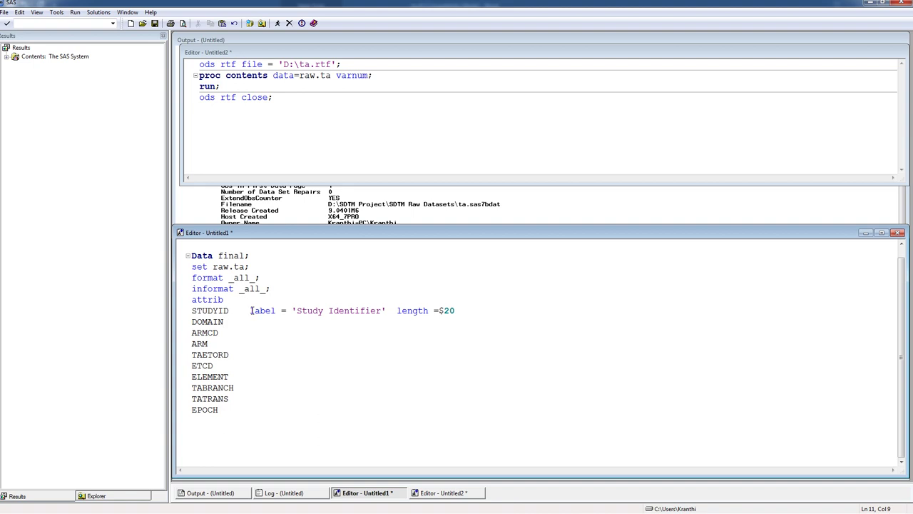
key(BackSpace)
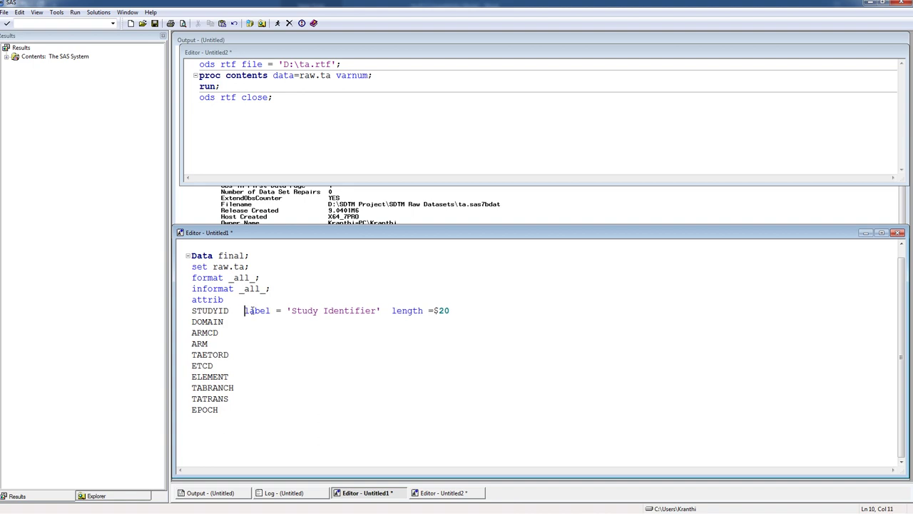
key(BackSpace)
key(BackSpace)
click(226, 321)
key(ctrl+v)
click(243, 311)
key(BackSpace)
key(BackSpace)
key(BackSpace)
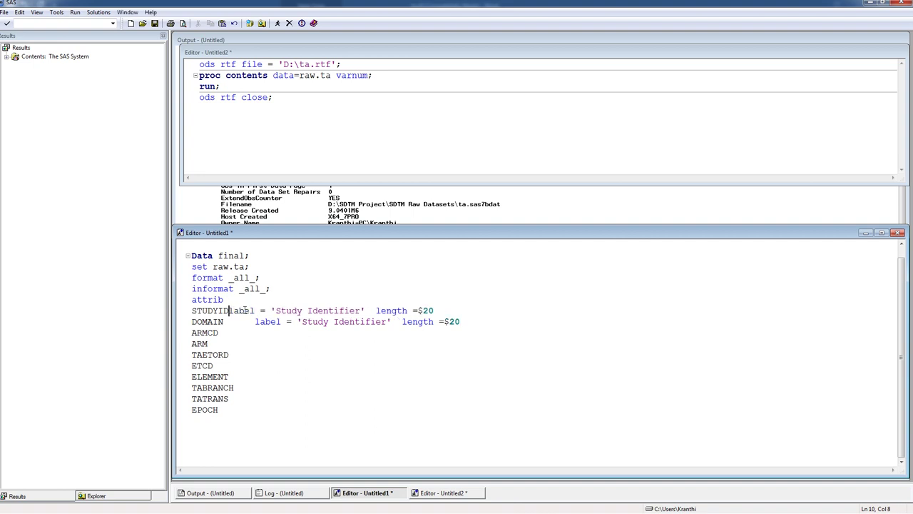
Step: Repeat the label = 'Study Identifier' length =$20 attributes on the ARMCD through EPOCH lines of the SAS attrib statement
click(250, 332)
key(ctrl+v)
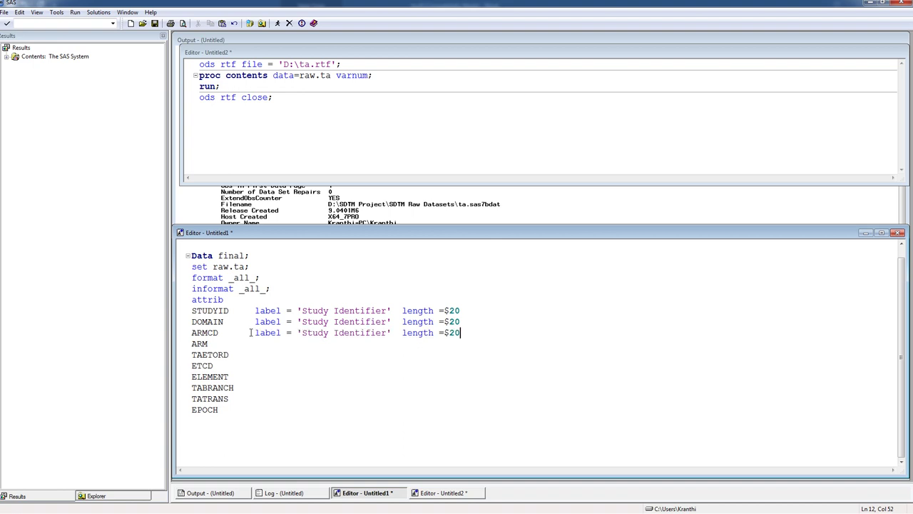
key(ctrl+v)
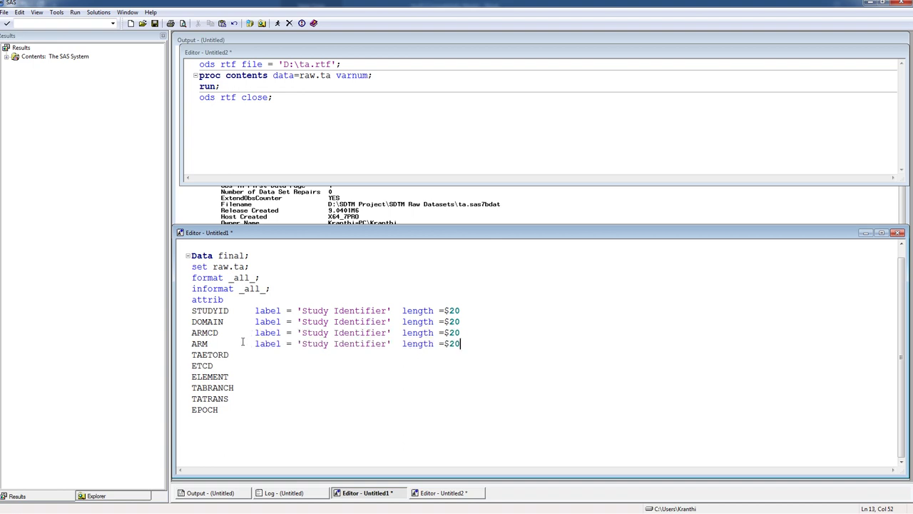
click(242, 355)
key(ctrl+v)
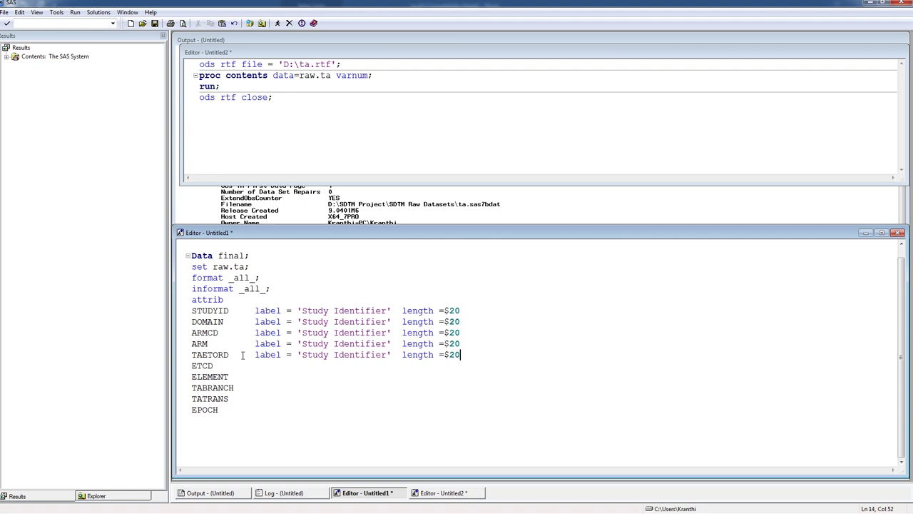
click(244, 365)
key(ctrl+v)
click(245, 376)
key(ctrl+v)
click(248, 387)
key(ctrl+v)
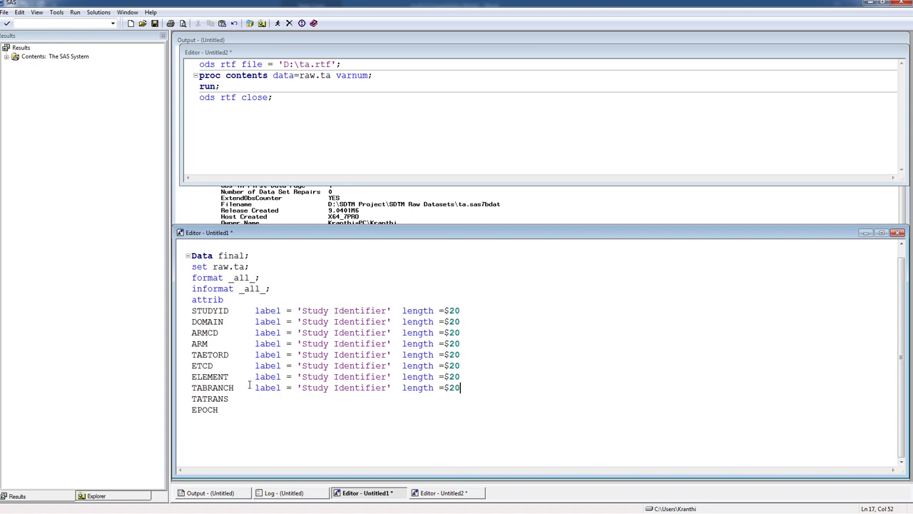
click(260, 398)
key(ctrl+v)
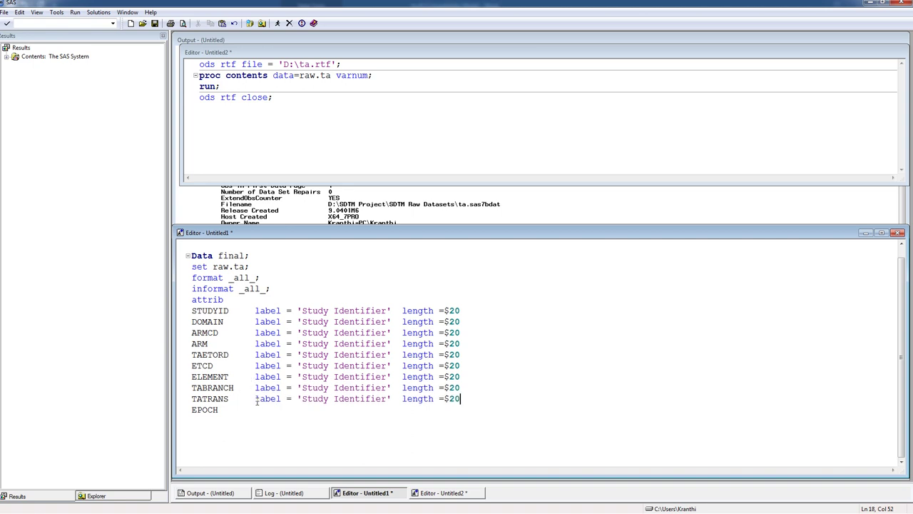
click(246, 412)
key(ctrl+v)
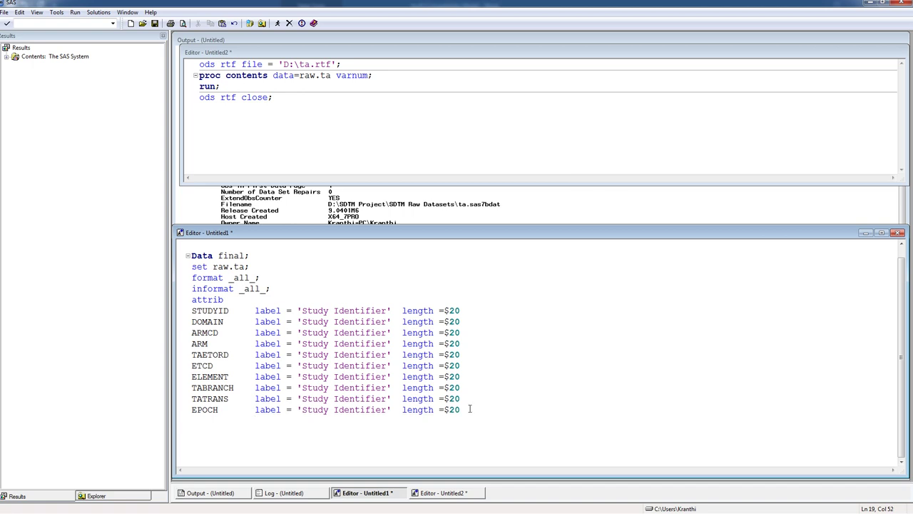
Step: Close the attrib statement with a semicolon after EPOCH's length and end the data step with run;
key(Return)
text(run;)
key(Return)
scroll(470, 408, down, 1)
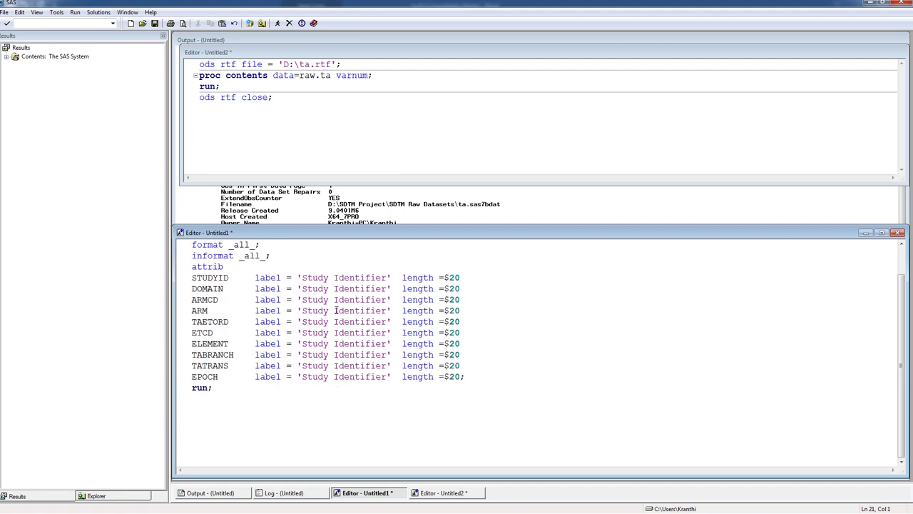
Step: Replace DOMAIN's label in the SAS program with 'Domain Abbreviation', copied from the TA sheet of SDTM_Specs.xlsx
key(alt+Tab)
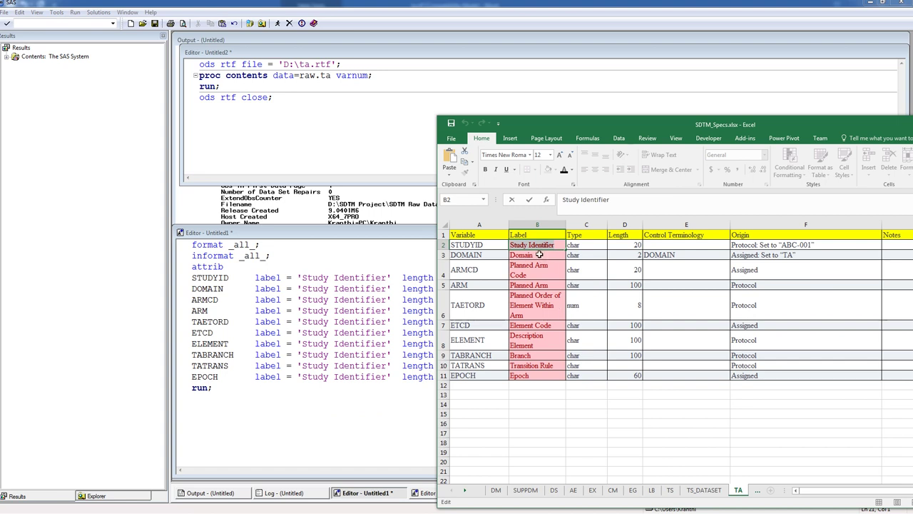
click(541, 257)
double_click(542, 257)
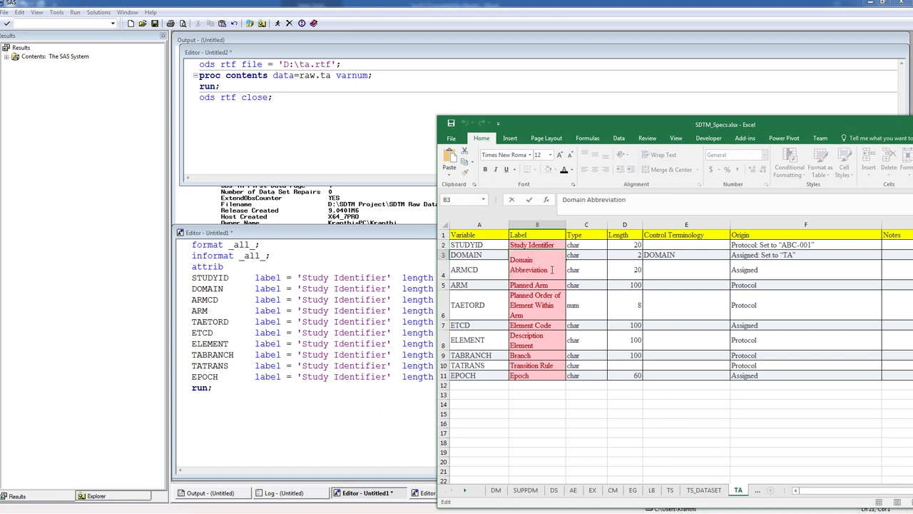
drag(550, 270, 508, 259)
key(ctrl+c)
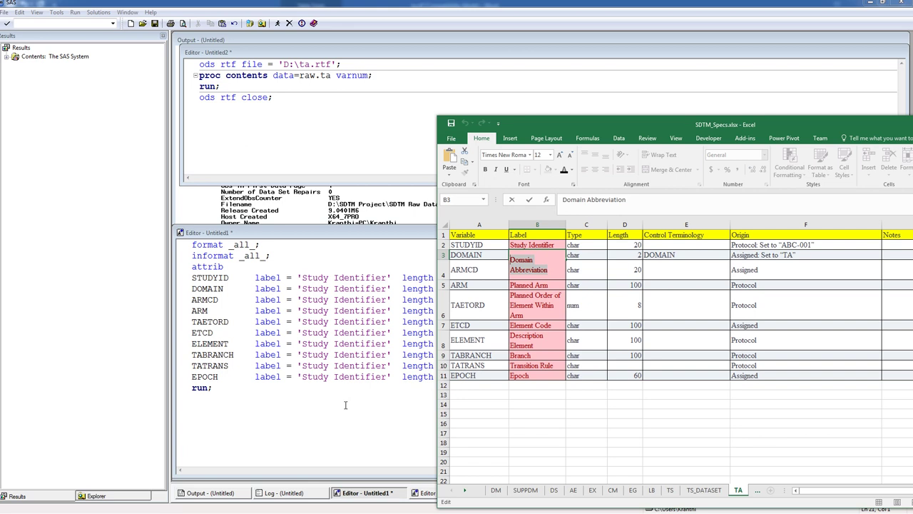
key(alt+Tab)
drag(302, 289, 389, 288)
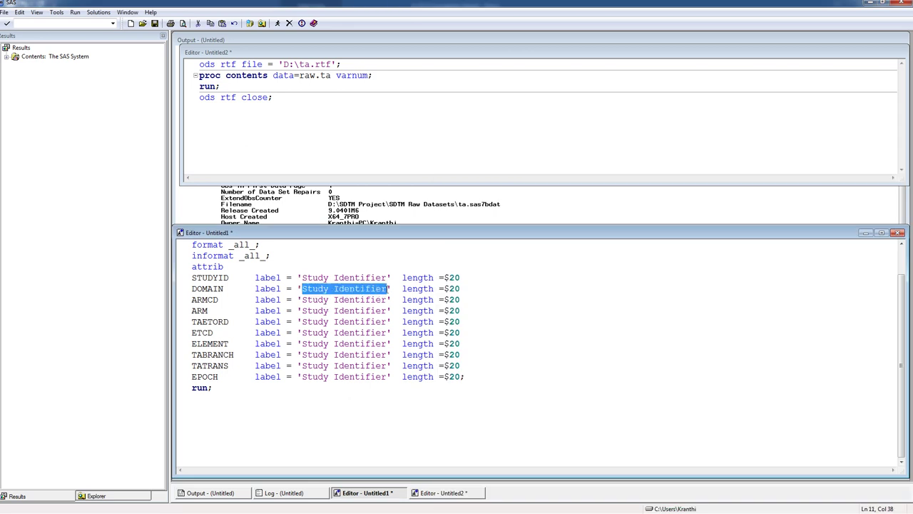
key(ctrl+v)
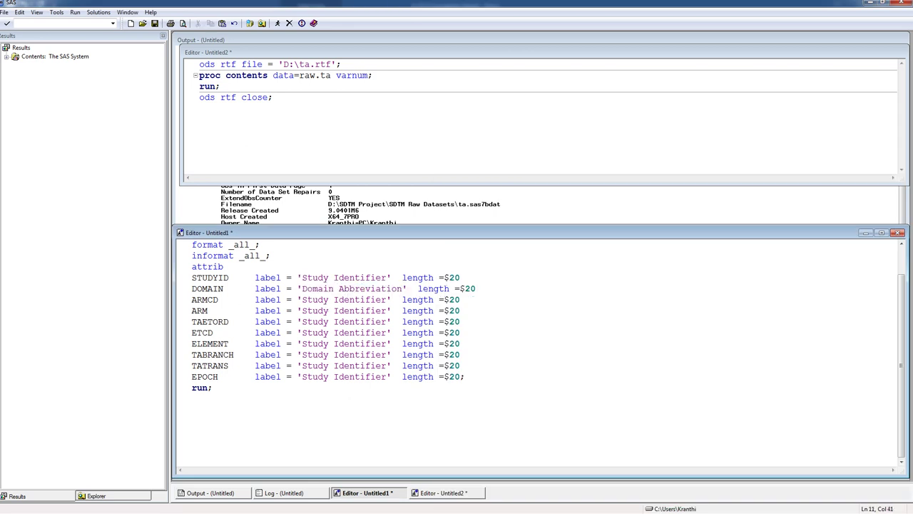
Step: Replace ARMCD's label in the SAS program with 'Planned Arm', copied from the ARM row of the TA sheet
key(alt+Tab)
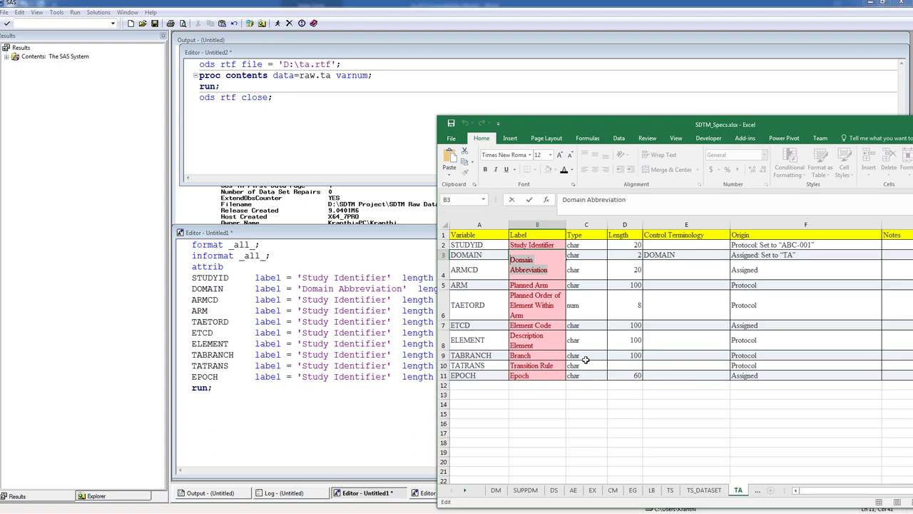
double_click(546, 284)
double_click(531, 283)
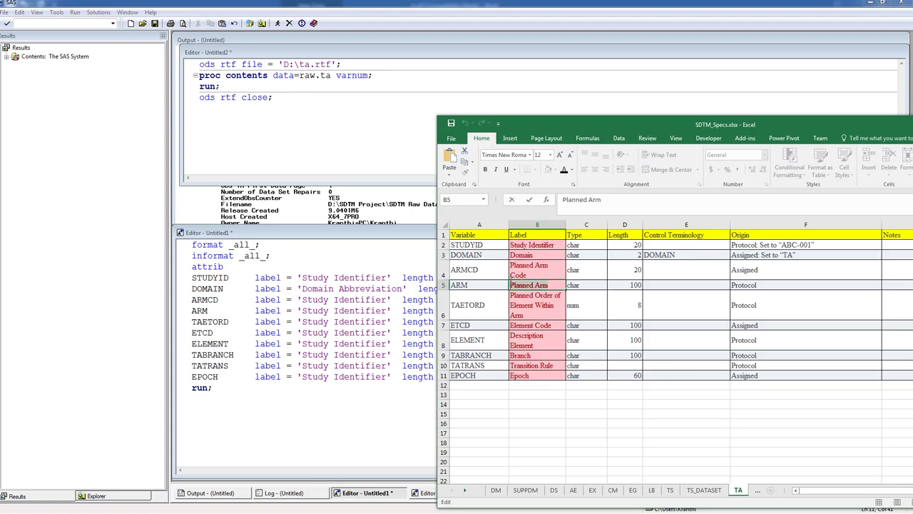
click(316, 298)
double_click(314, 300)
click(303, 299)
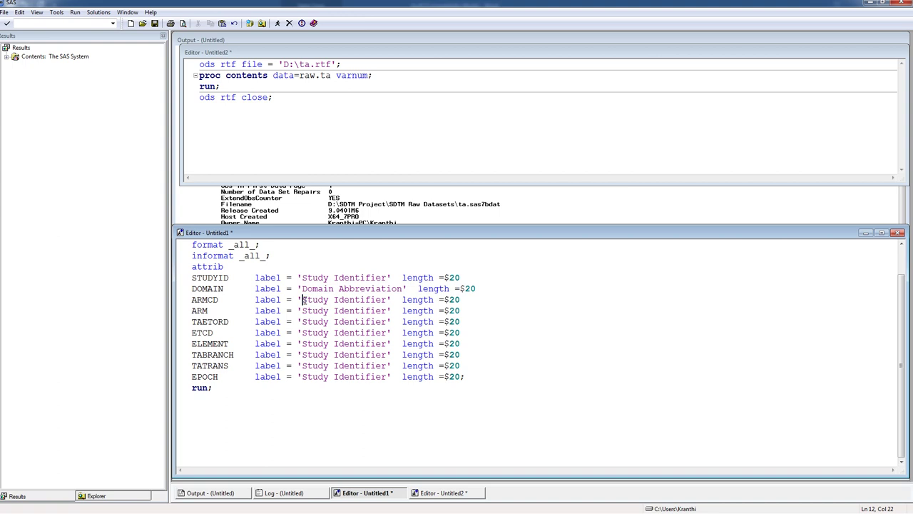
drag(303, 300, 389, 299)
text(Planned Arm)
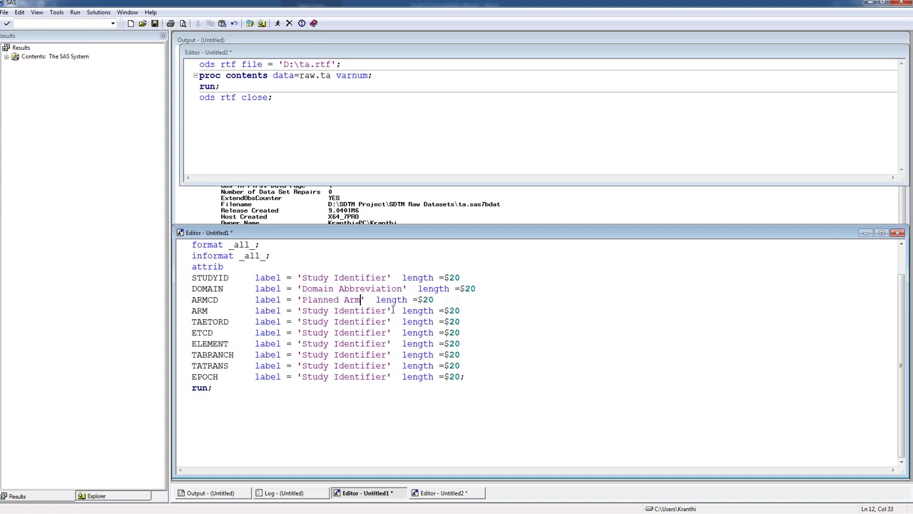
Step: Replace TAETORD's label in the SAS program with 'Planned Order of Element Within Arm' from the TA sheet of SDTM_Specs.xlsx
key(alt+Tab)
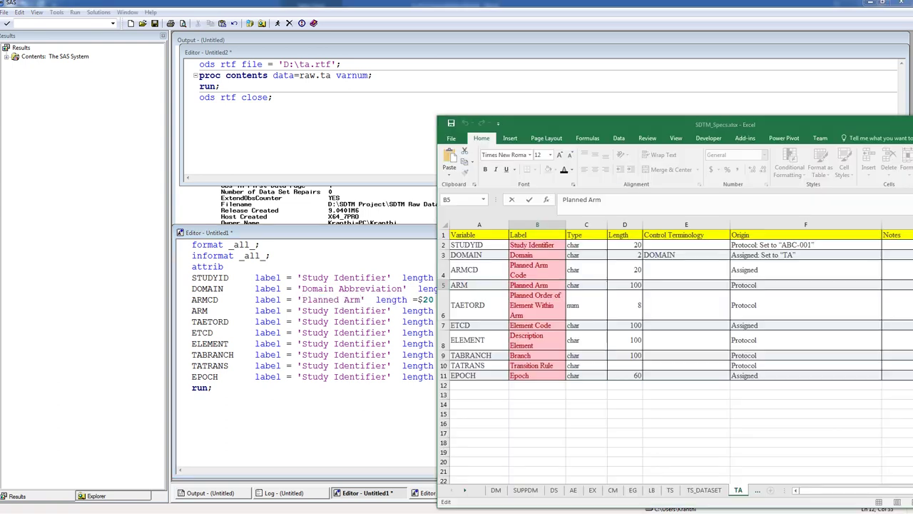
click(535, 314)
double_click(534, 314)
drag(534, 314, 507, 292)
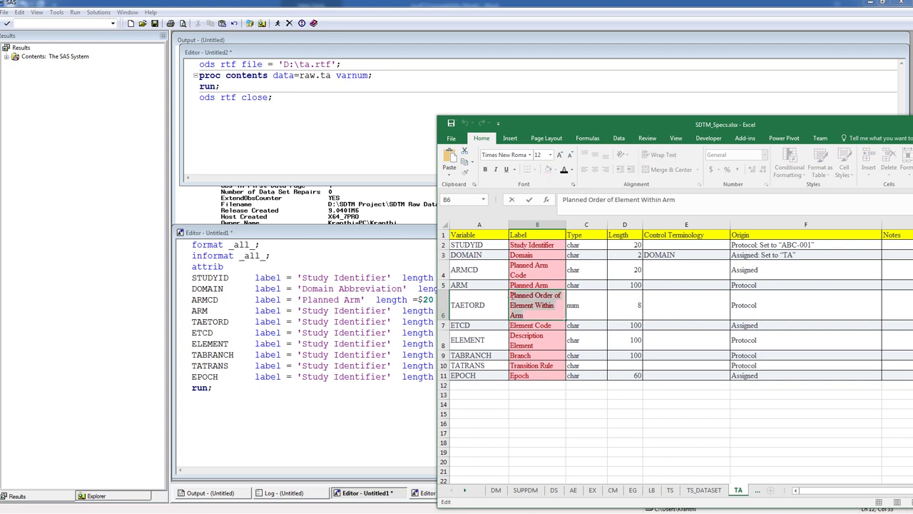
click(302, 322)
drag(302, 323, 389, 322)
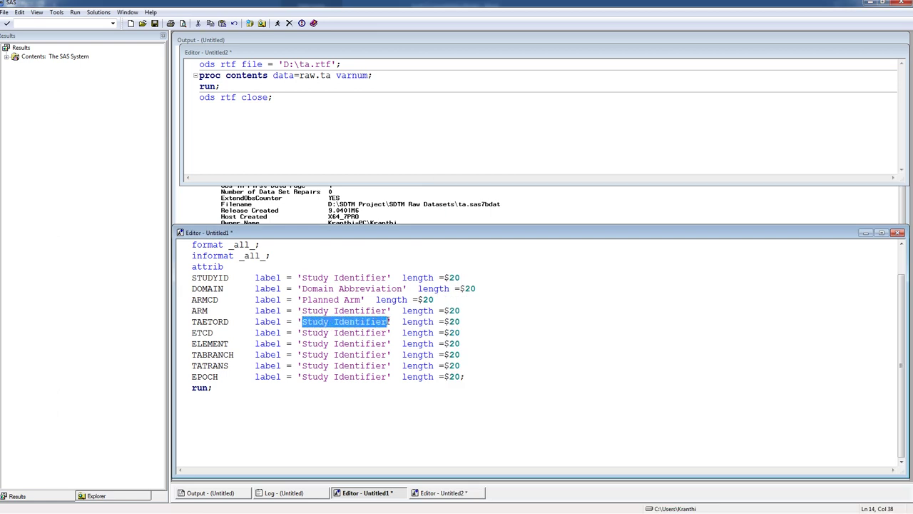
key(ctrl+v)
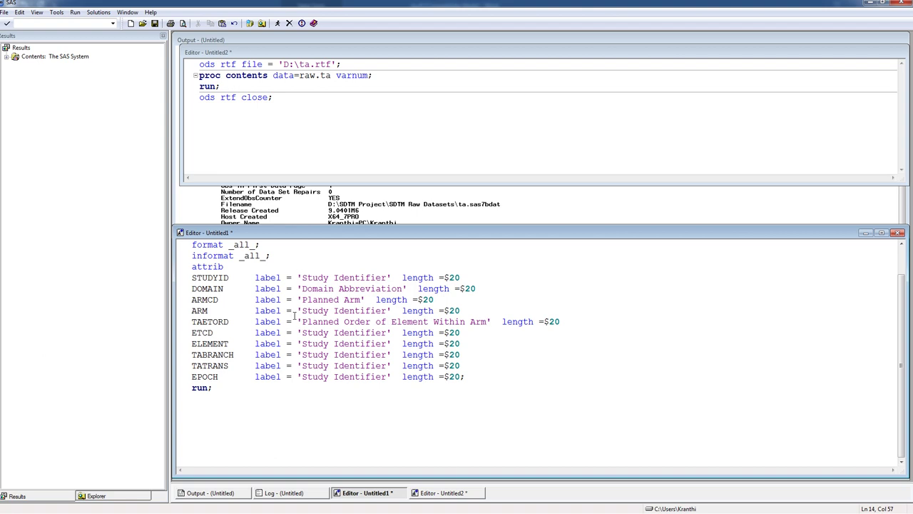
Step: Correct ARMCD's label in the SAS program to 'Planned Arm Code', copied from its row in the TA sheet
key(alt+Tab)
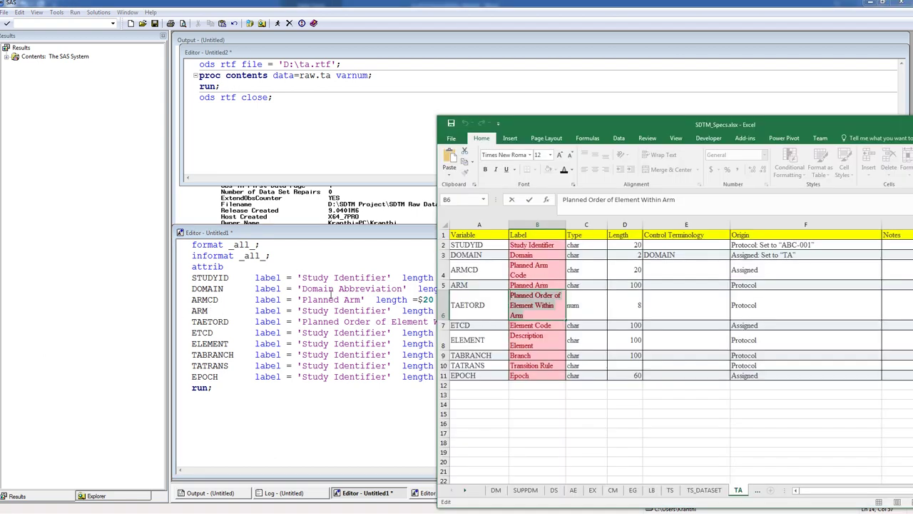
double_click(531, 270)
drag(528, 276, 512, 267)
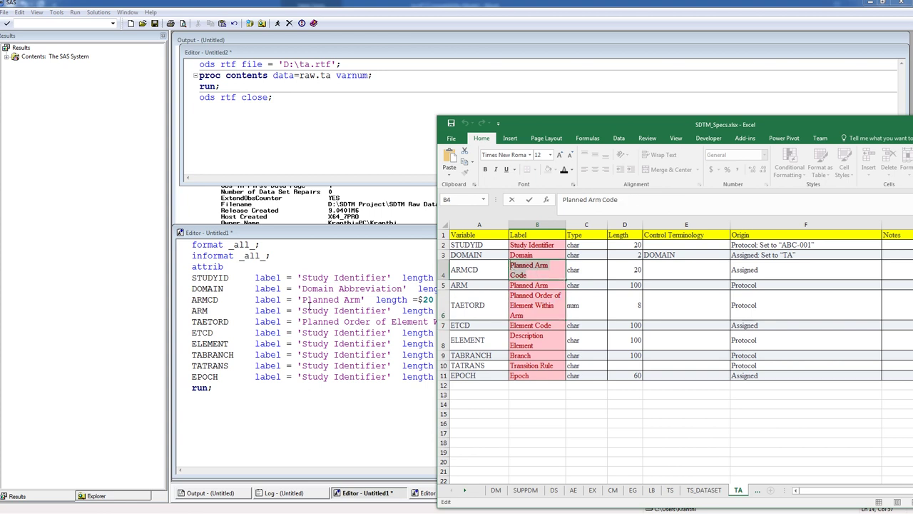
drag(303, 300, 361, 299)
key(ctrl+v)
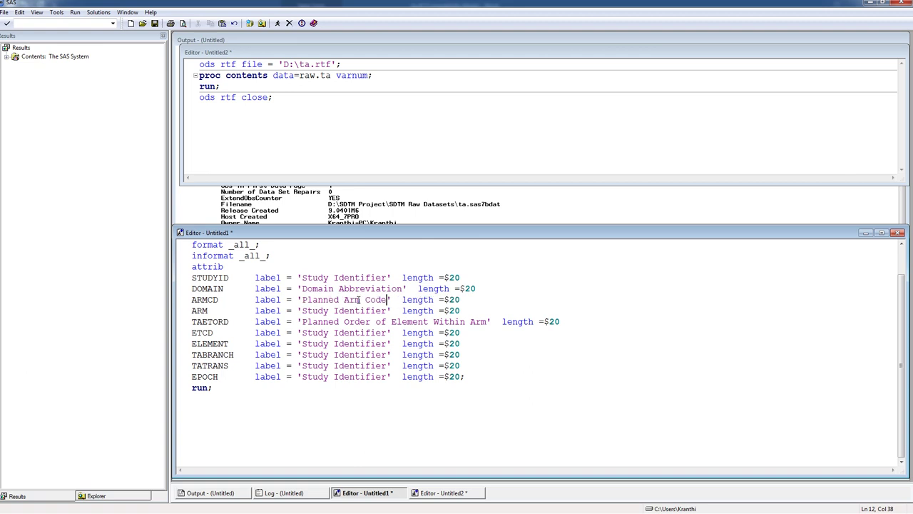
Step: Set ARM's label to 'Planned Arm' by reusing the copied ARMCD label text without the word Code
drag(302, 311, 362, 311)
key(ctrl+v)
key(BackSpace)
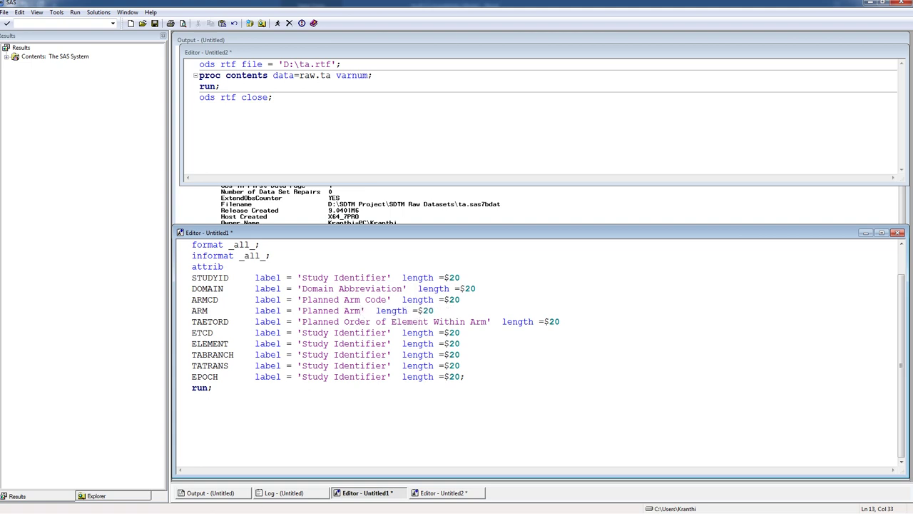
Step: Replace ETCD's label in the SAS program with 'Element Code', copied from the TA sheet of SDTM_Specs.xlsx
key(alt+Tab)
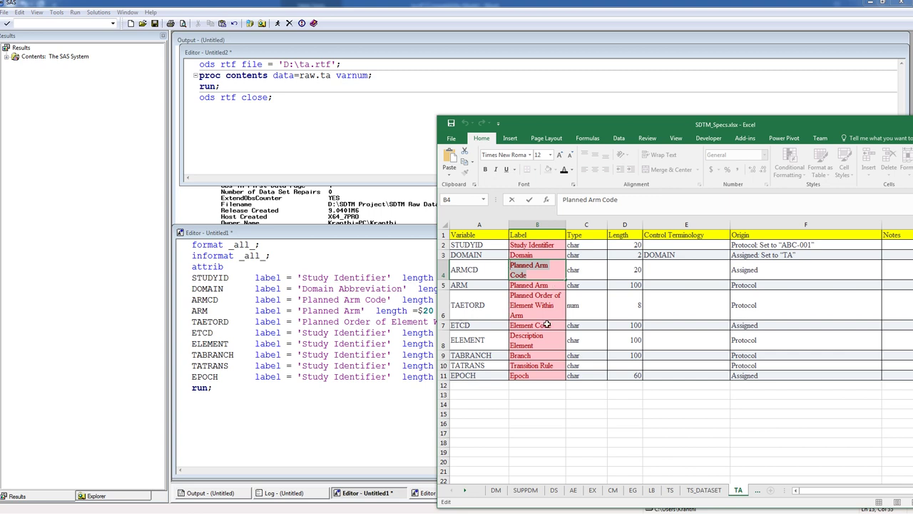
click(546, 324)
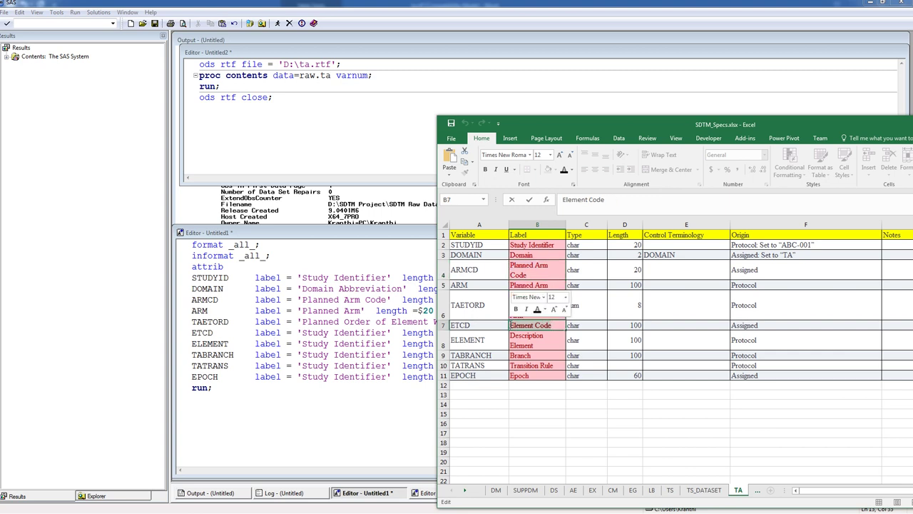
click(336, 340)
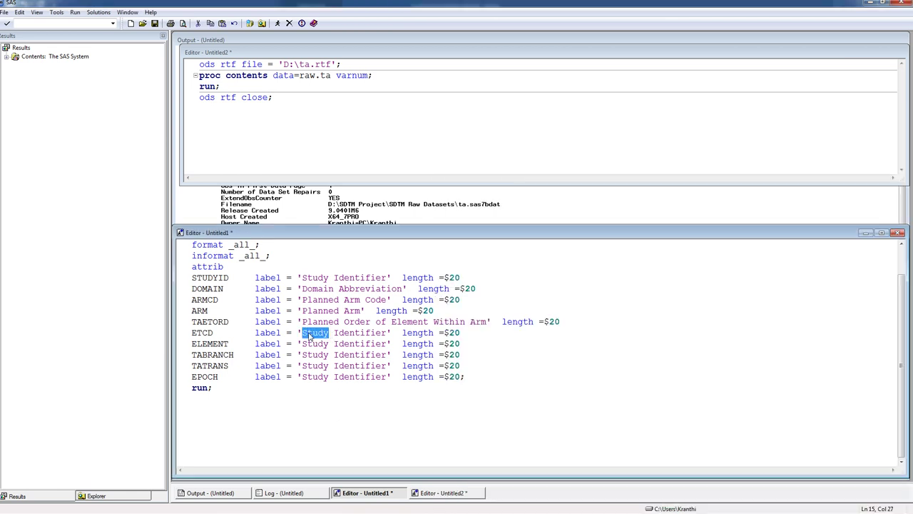
drag(302, 332, 385, 333)
key(ctrl+v)
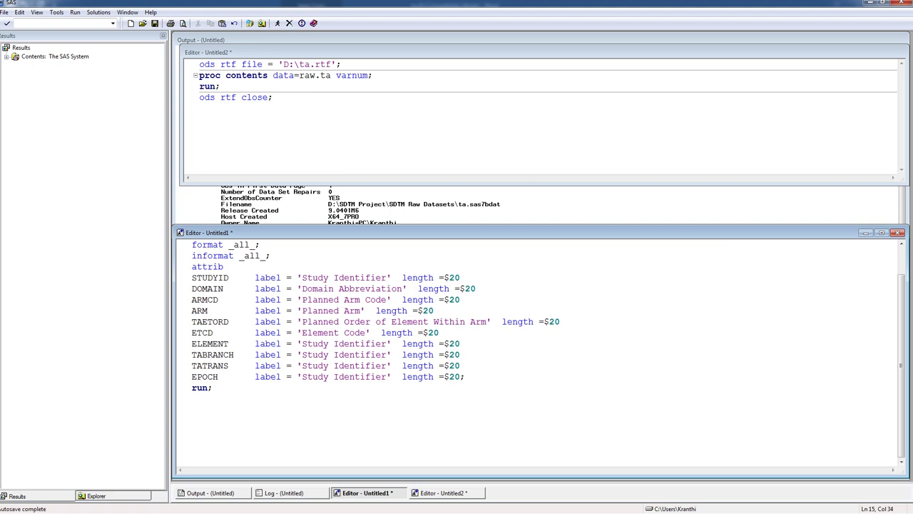
Step: Replace ELEMENT's label in the SAS program with 'Description Element', copied from the TA sheet of SDTM_Specs.xlsx
key(alt+Tab)
click(540, 344)
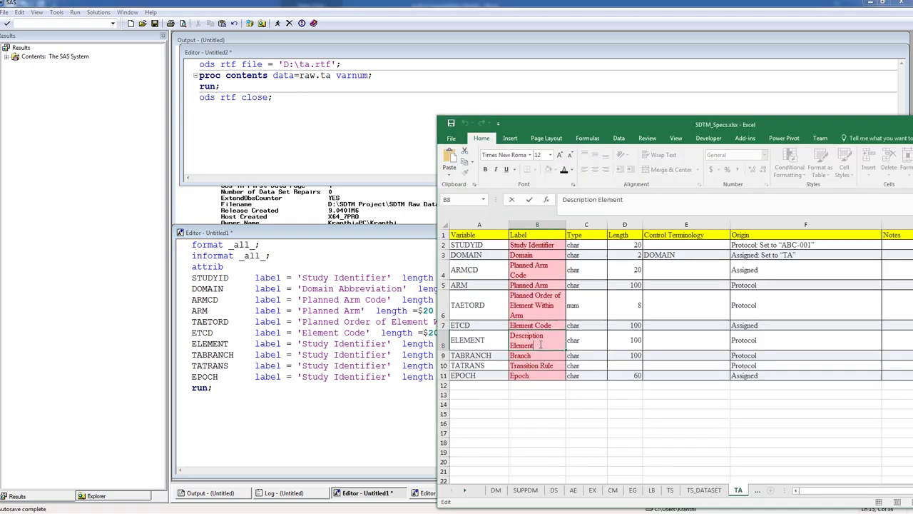
key(ctrl+c)
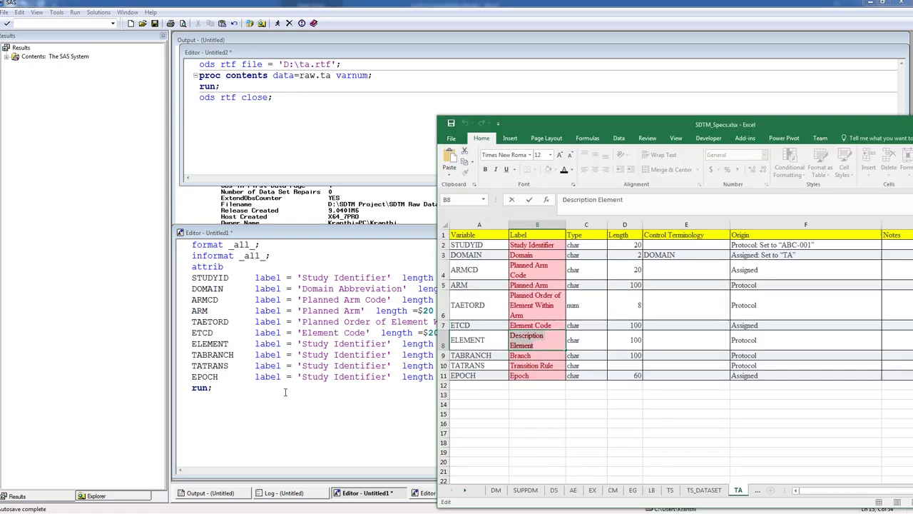
click(314, 344)
drag(302, 344, 387, 344)
click(306, 345)
key(ctrl+v)
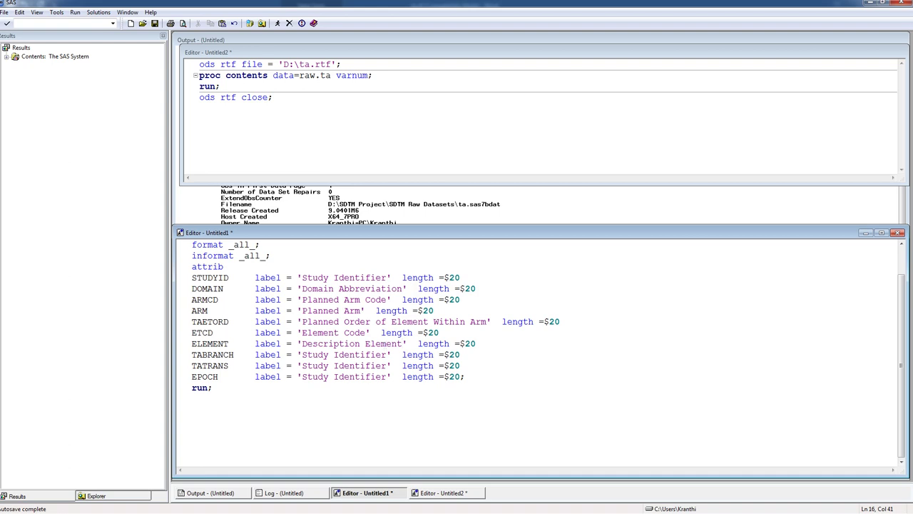
Step: Replace TABRANCH's label in the SAS program with 'Branch' from the TA sheet, and return to SDTM_Specs.xlsx
key(alt+Tab)
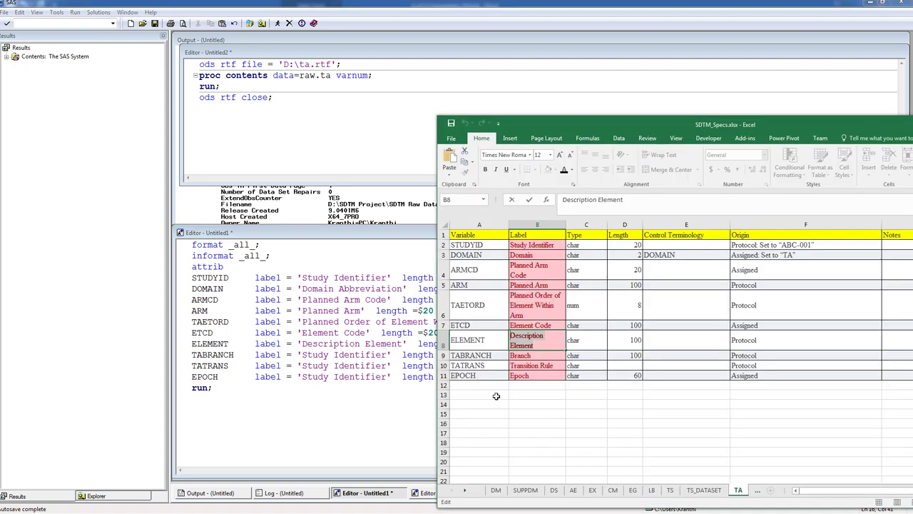
click(540, 355)
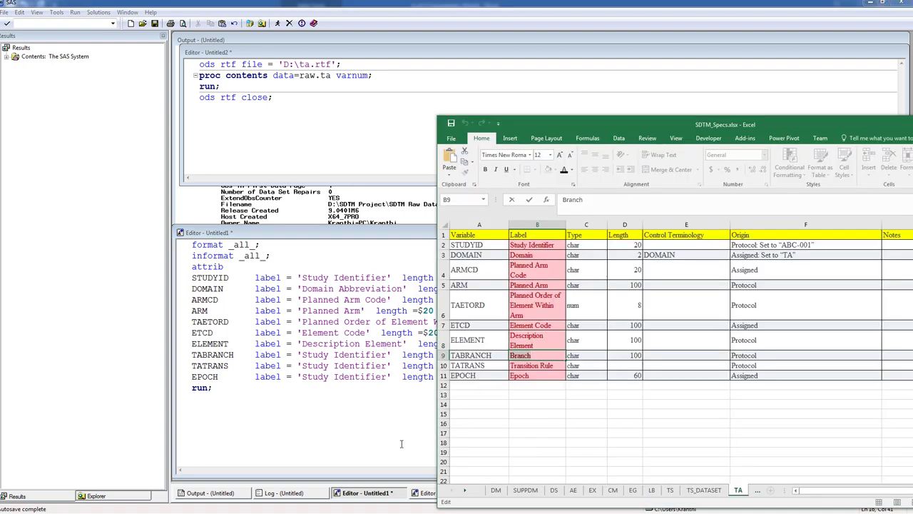
click(304, 353)
double_click(314, 354)
drag(302, 354, 388, 355)
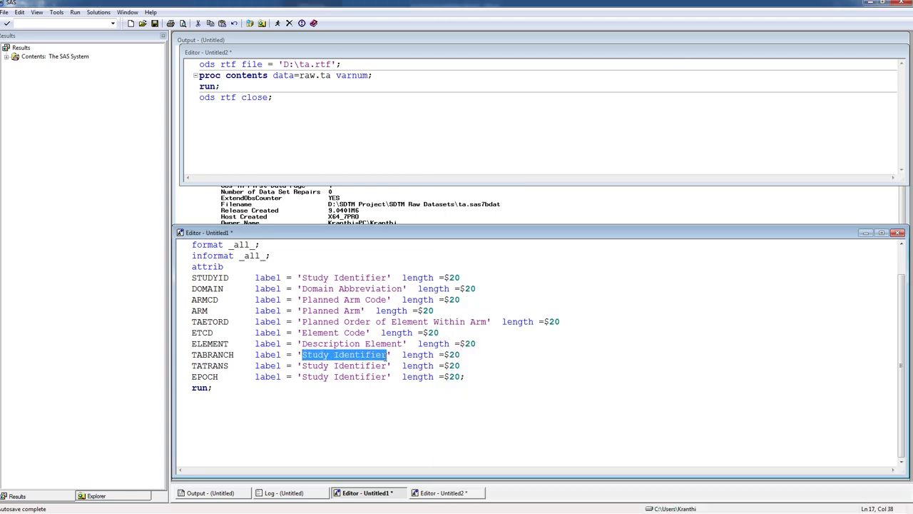
key(ctrl+v)
key(alt+Tab)
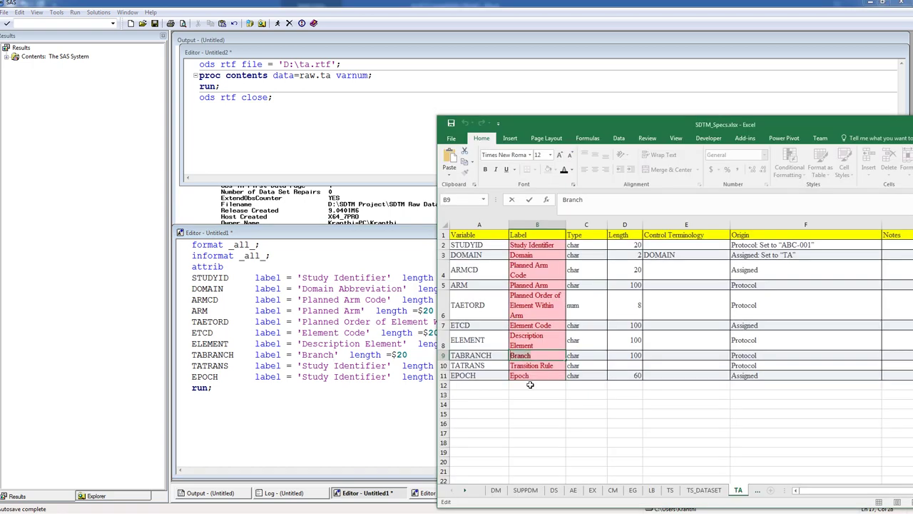
Step: Replace TATRANS's label in the SAS program with 'Transition Rule', copied from the TA sheet, and return to SDTM_Specs.xlsx
key(Return)
key(ctrl+c)
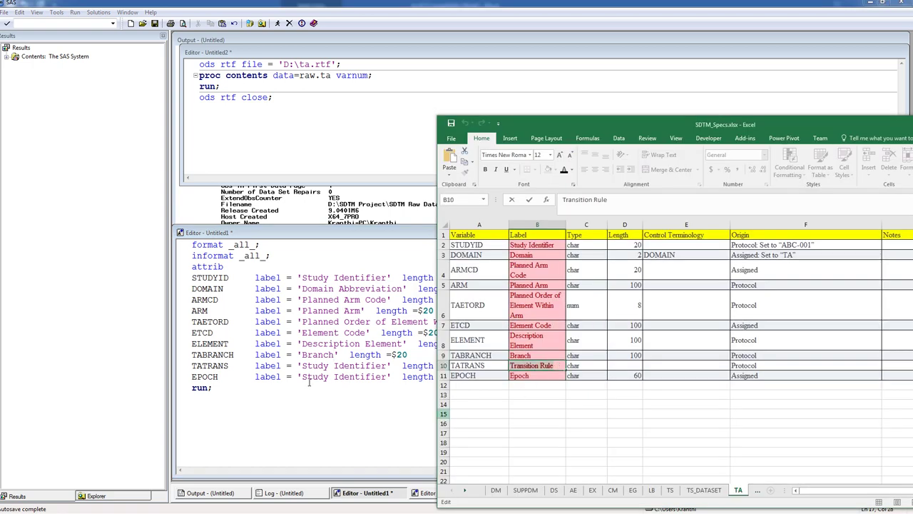
drag(302, 366, 385, 366)
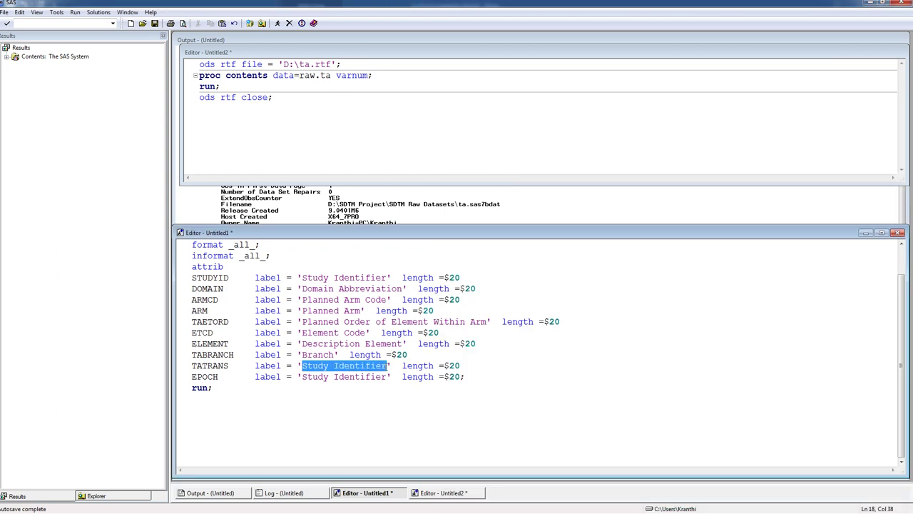
key(ctrl+v)
key(alt+Tab)
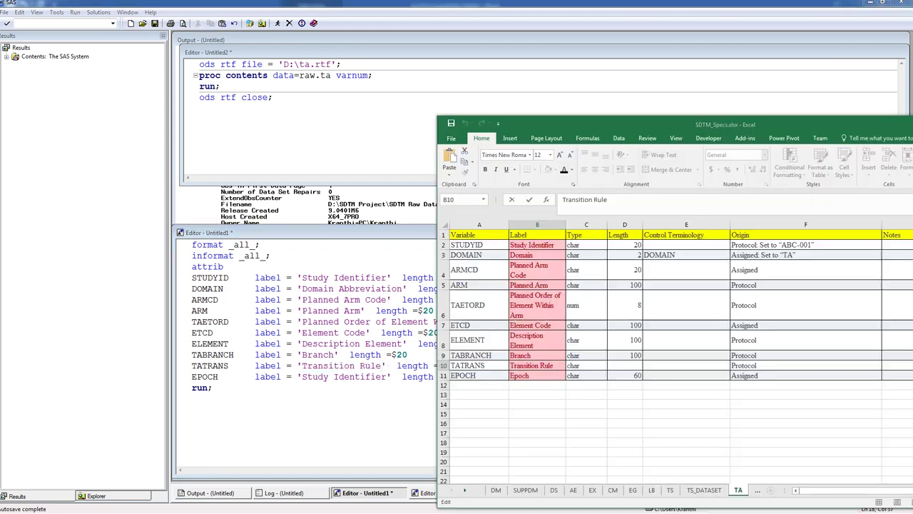
Step: Replace EPOCH's label in the SAS program with 'Epoch', copied from the TA sheet of SDTM_Specs.xlsx
click(547, 376)
double_click(547, 376)
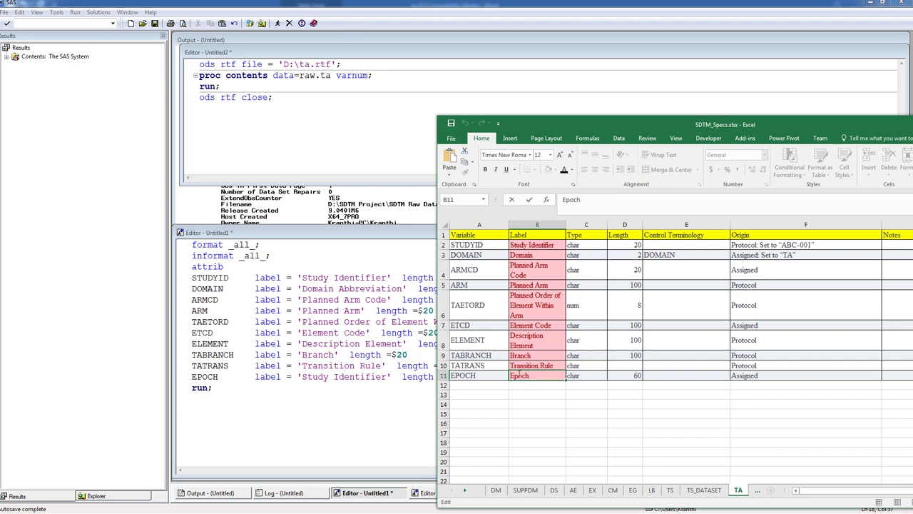
drag(547, 377, 506, 374)
click(314, 376)
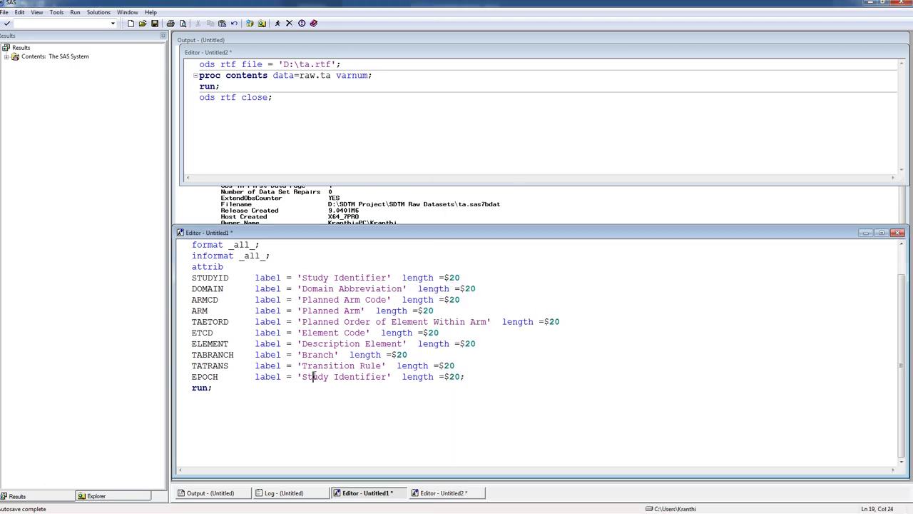
drag(391, 376, 301, 376)
key(ctrl+v)
click(368, 407)
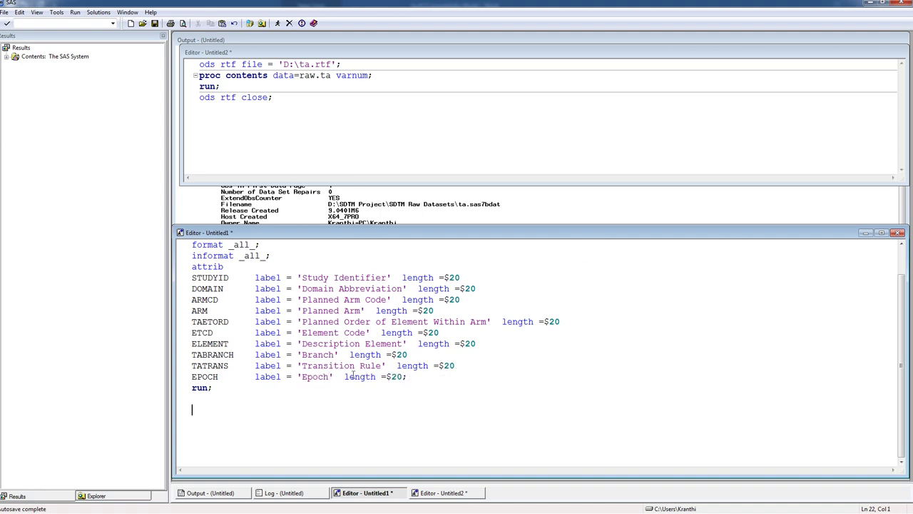
Step: Align the length specifications of STUDYID, DOMAIN, ARMCD and ARM in one column of the attrib statement
click(402, 278)
key(Tab)
key(Tab)
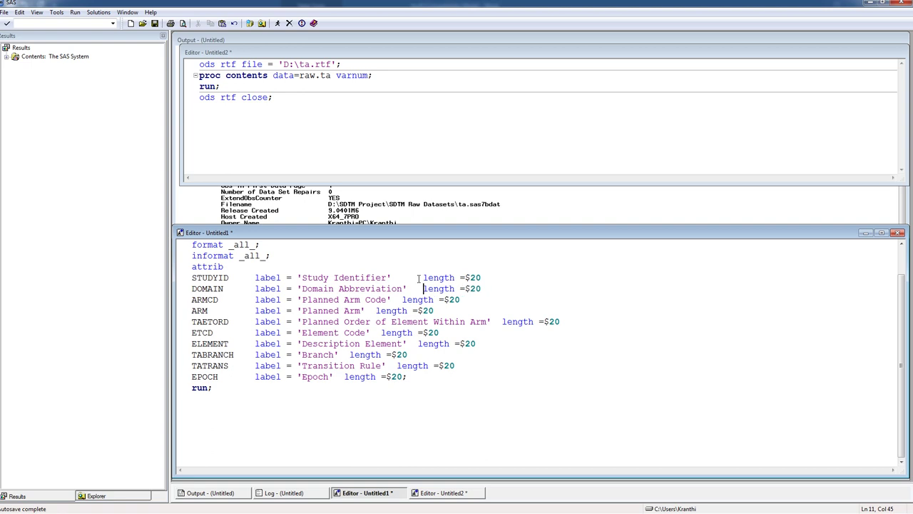
click(401, 300)
key(Tab)
key(Tab)
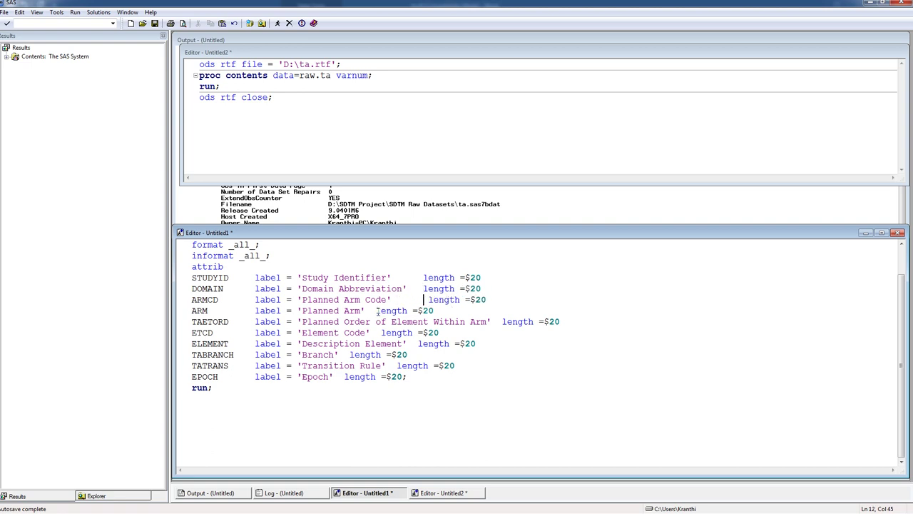
click(420, 289)
key(Tab)
click(423, 278)
key(Tab)
click(427, 300)
key(Tab)
click(376, 311)
key(Tab)
key(Tab)
Step: Indent the length specifications of ETCD and ELEMENT in the attrib statement to separate them from the labels
click(376, 333)
key(Tab)
key(Tab)
key(Tab)
key(Tab)
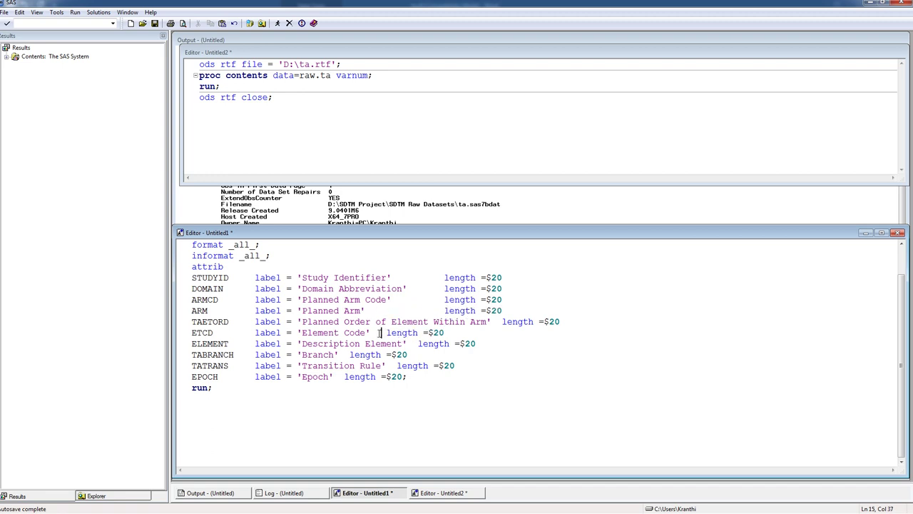
click(418, 343)
key(Tab)
key(Tab)
key(Tab)
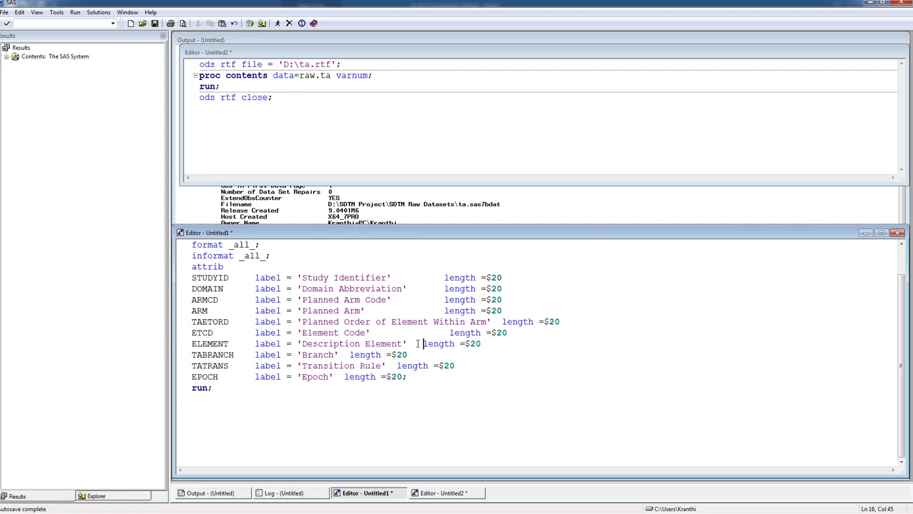
key(BackSpace)
key(BackSpace)
Step: Align the length specifications of TABRANCH, TATRANS and EPOCH with that of ELEMENT
click(348, 354)
key(Tab)
key(Tab)
key(Tab)
key(Tab)
click(399, 366)
key(Tab)
key(Tab)
click(344, 377)
key(Tab)
key(Tab)
key(Tab)
key(Tab)
key(Down)
key(Down)
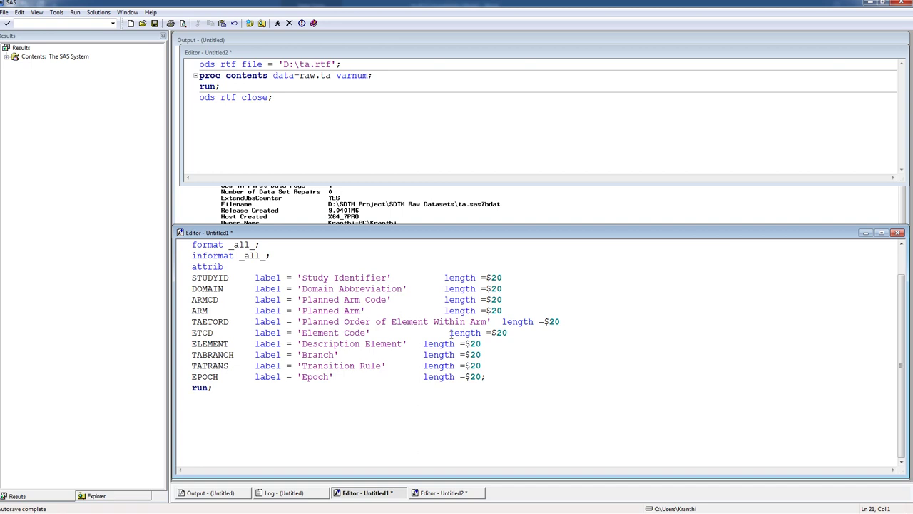
Step: Following the TA sheet's lengths, set DOMAIN's length to $2 and TAETORD's to numeric 8 in the SAS program
key(alt+Tab)
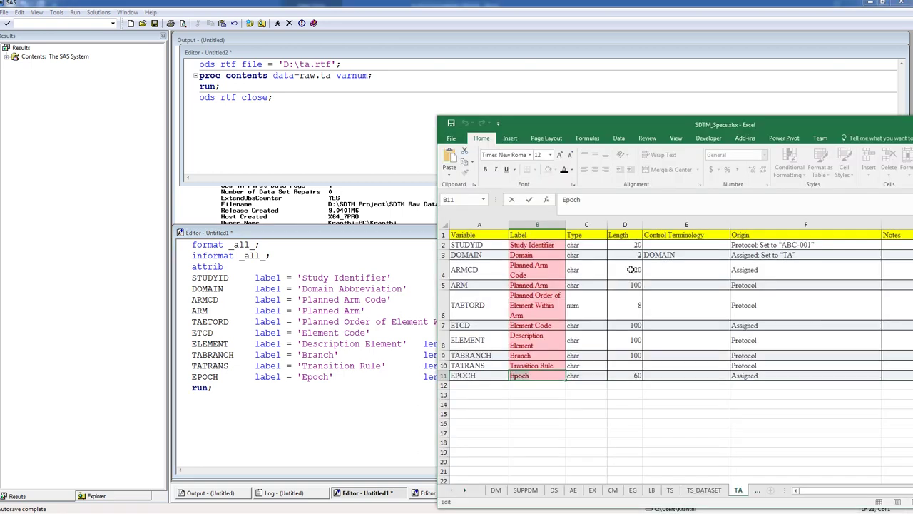
click(361, 418)
drag(494, 289, 503, 292)
key(Delete)
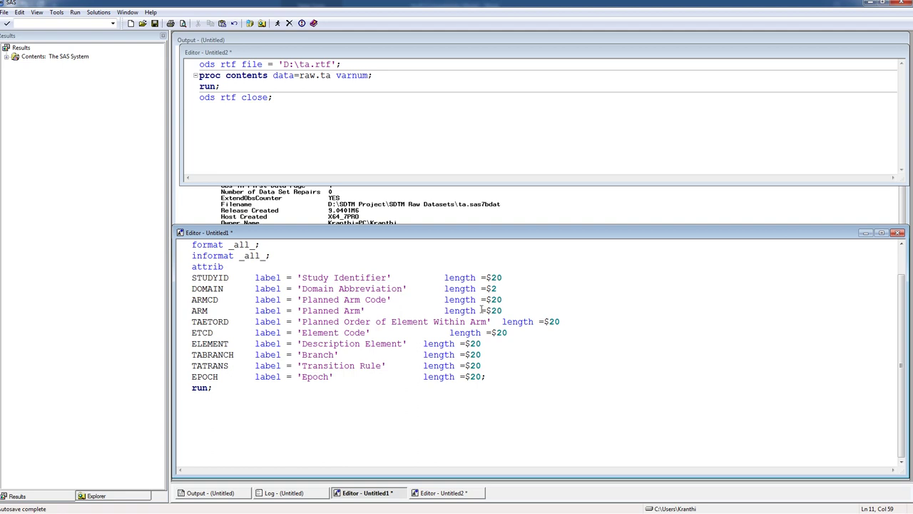
drag(561, 322, 543, 322)
text(8)
Step: Check the TA sheet's lengths again and set ARM's length in the attrib statement to $100
click(284, 493)
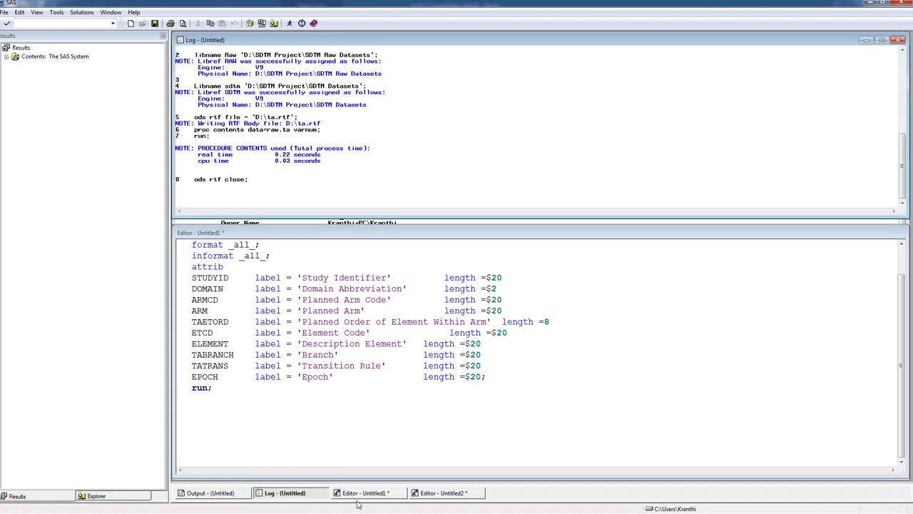
key(alt+Tab)
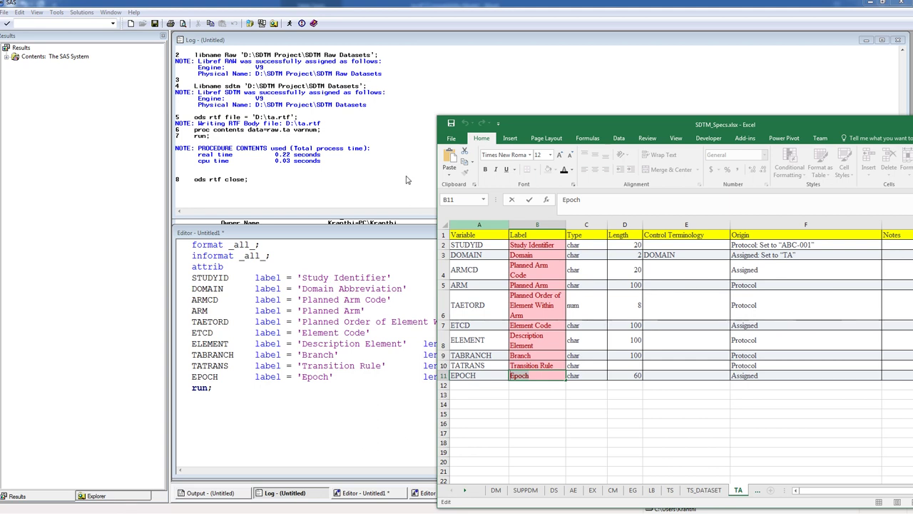
key(alt+Tab)
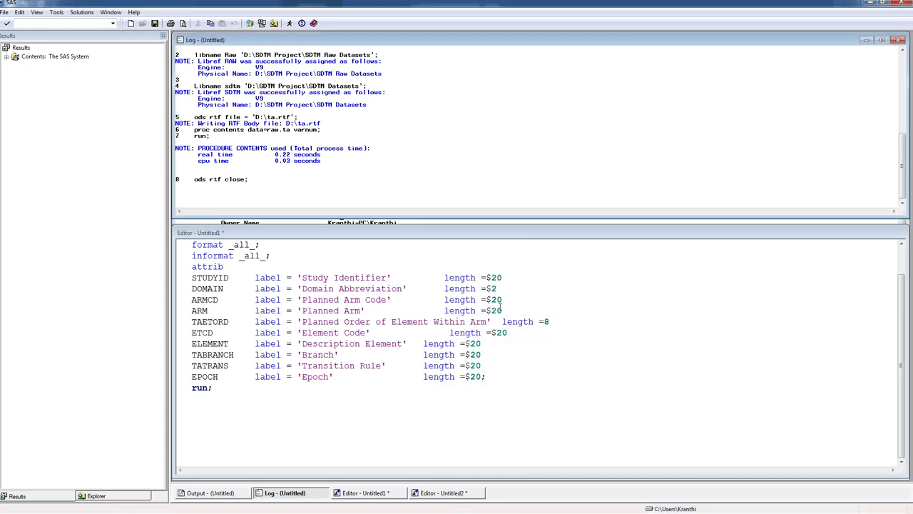
click(496, 310)
double_click(496, 310)
text(100)
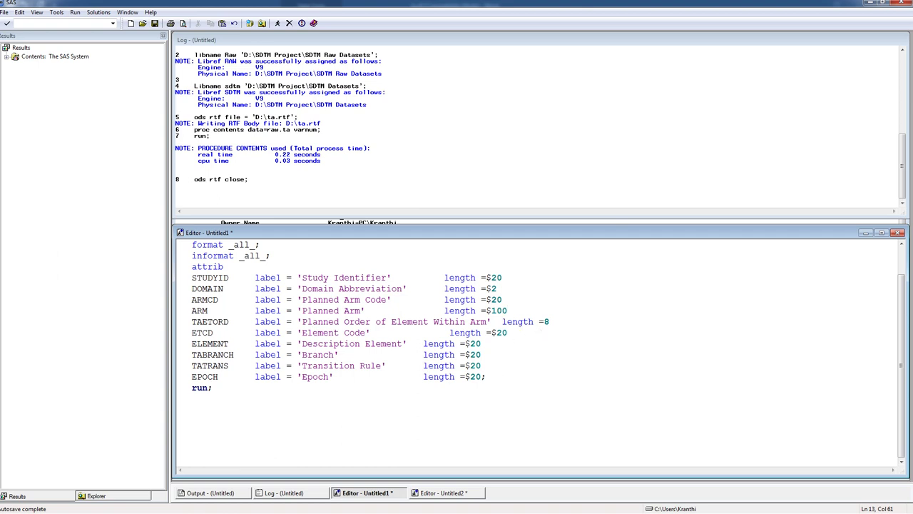
Step: Move the specs workbook clear of the SAS code, and set ELEMENT's length to $10 and TABRANCH's to $100
key(alt+Tab)
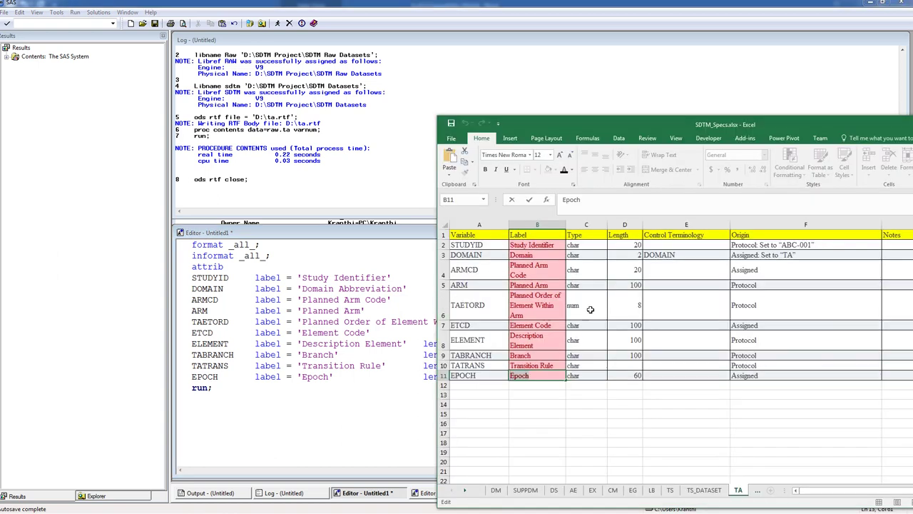
click(383, 419)
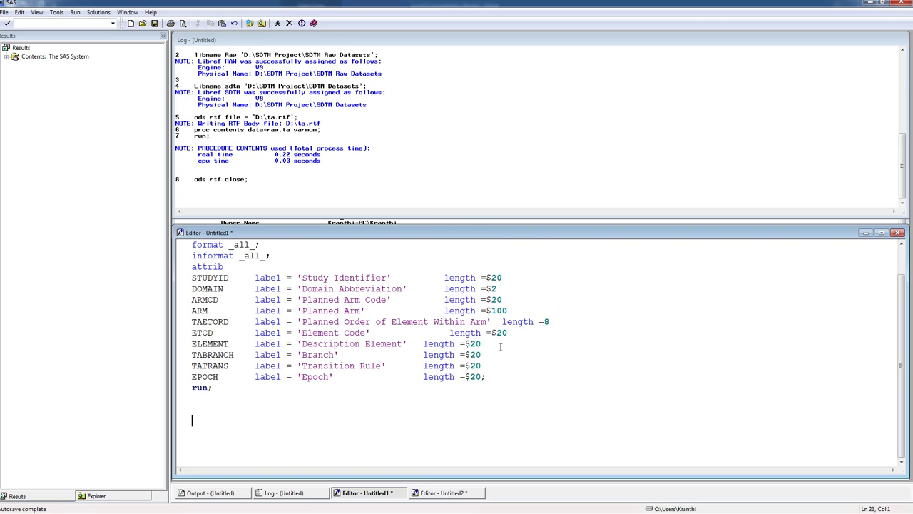
drag(470, 344, 482, 343)
key(alt+Tab)
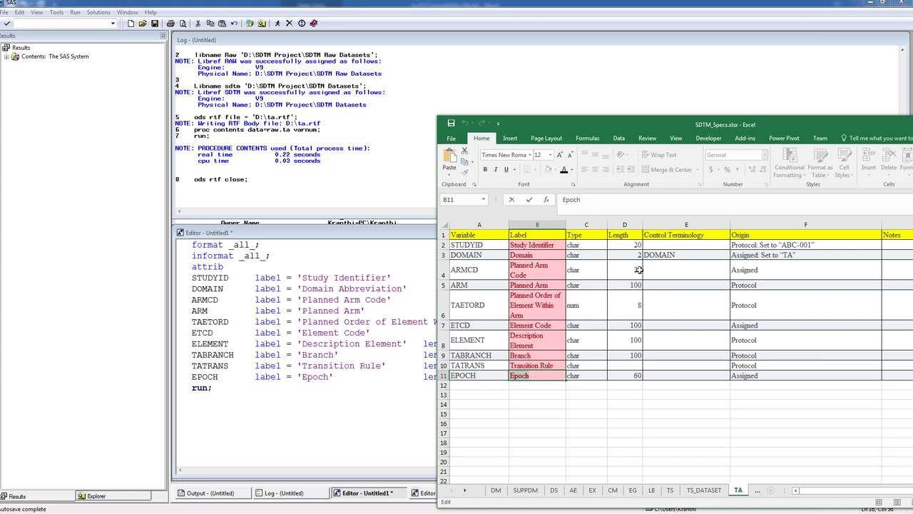
click(382, 201)
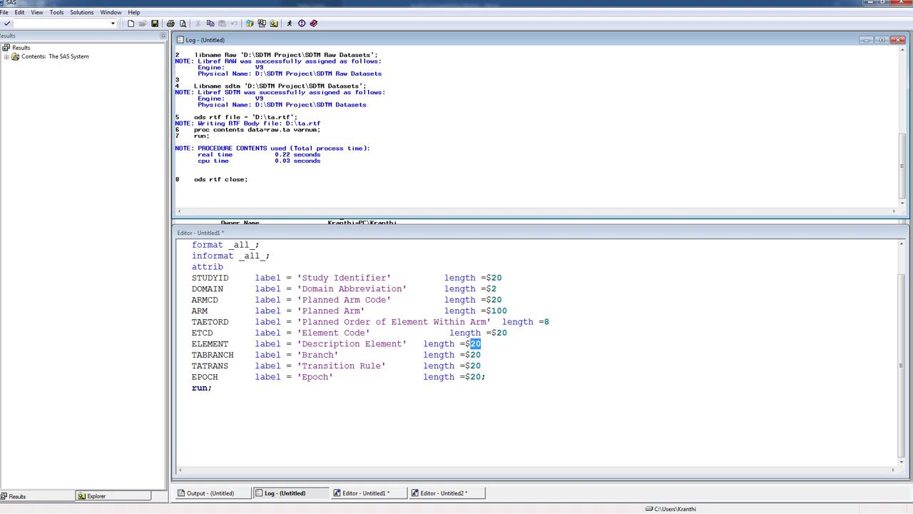
key(alt+Tab)
drag(556, 116, 675, 84)
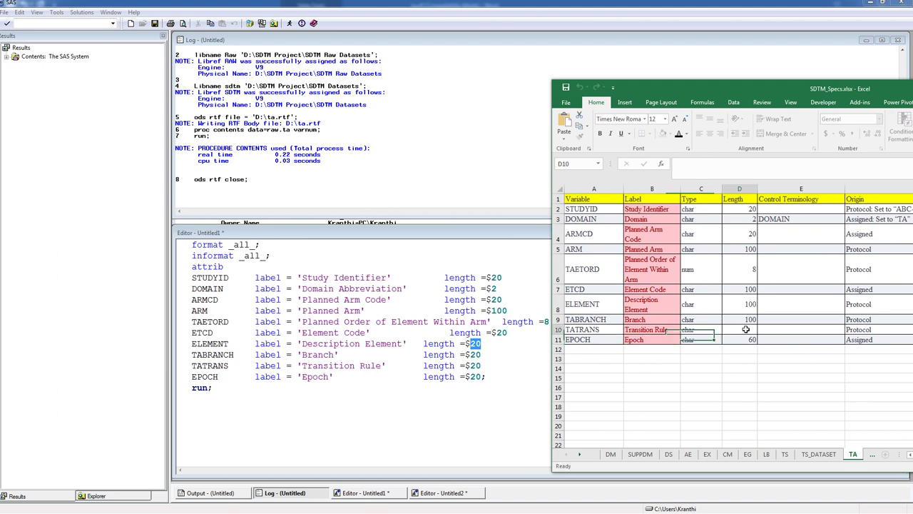
click(463, 343)
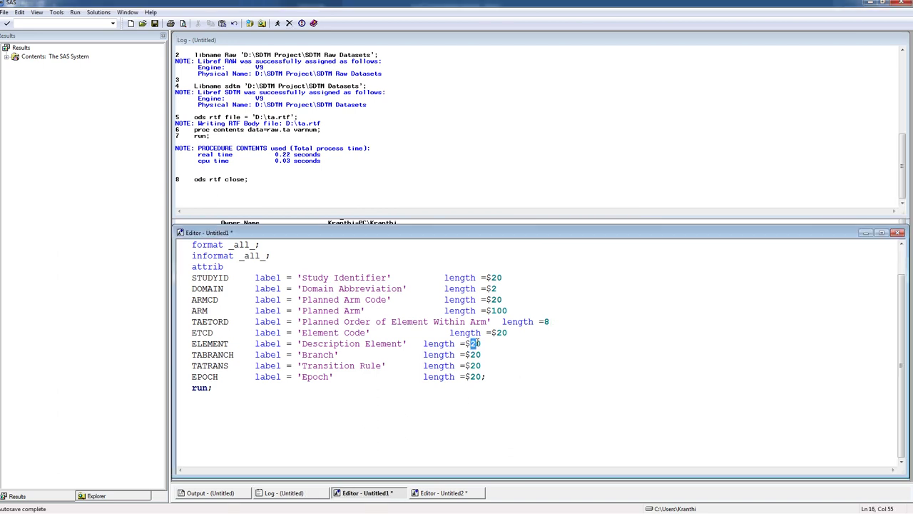
text(10)
double_click(470, 354)
text(100)
Step: Check the remaining lengths in the TA sheet, and set EPOCH's length to $60 and TATRANS's to $100 in SAS
key(alt+Tab)
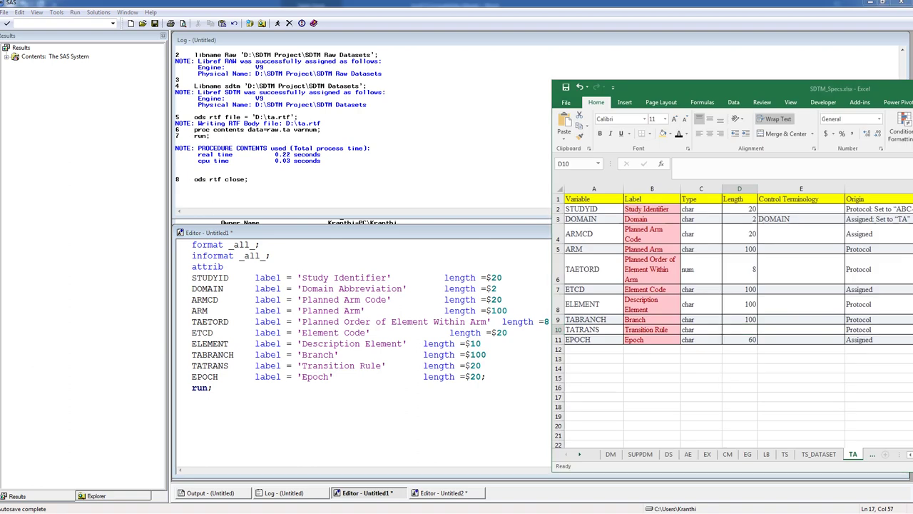
click(487, 393)
double_click(473, 376)
text(60)
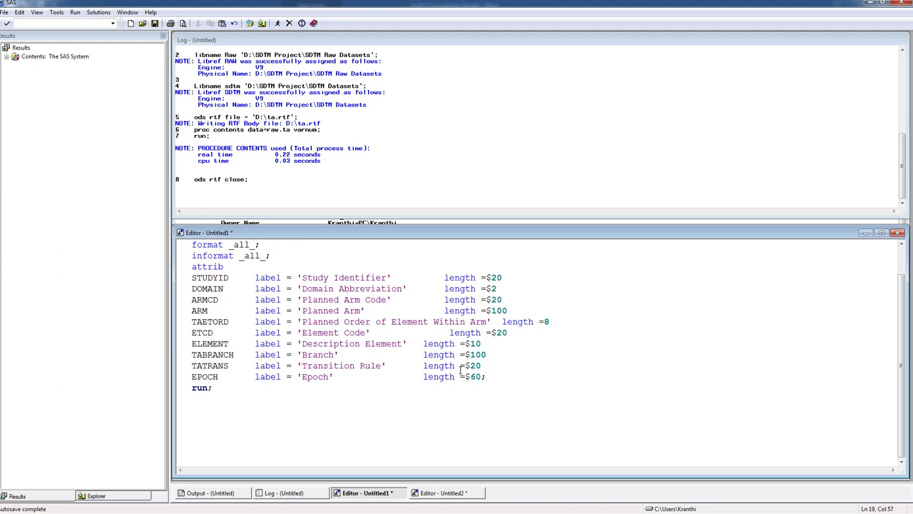
double_click(474, 365)
text(100)
Step: Enter 100 as TATRANS's missing length in the TA sheet of SDTM_Specs.xlsx, and return to the SAS program
key(alt+Tab)
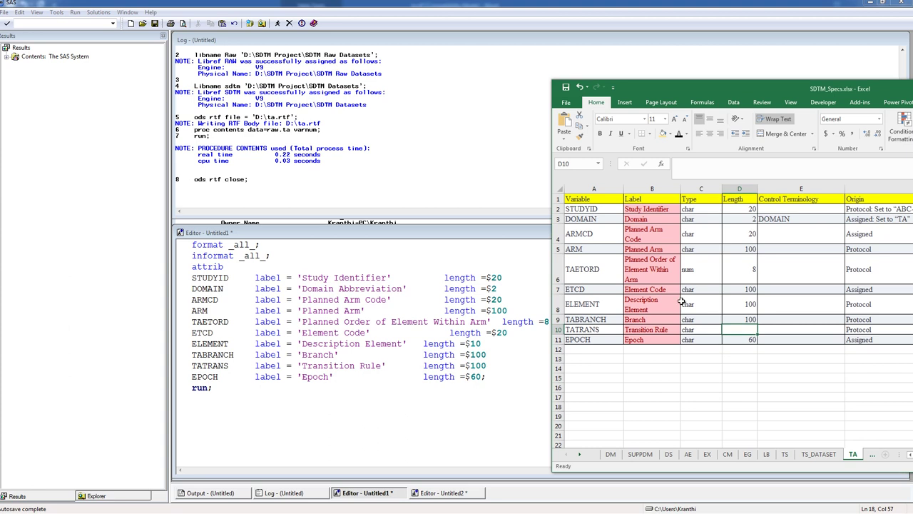
text(100)
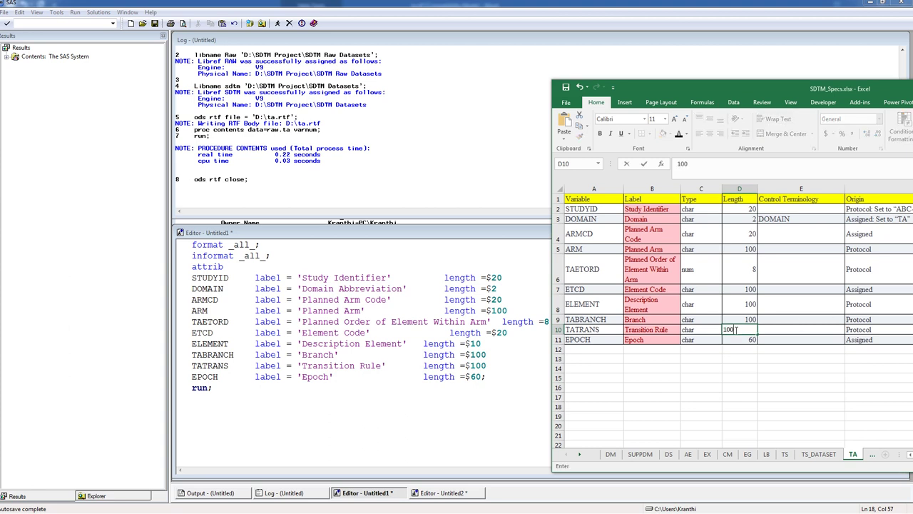
click(783, 381)
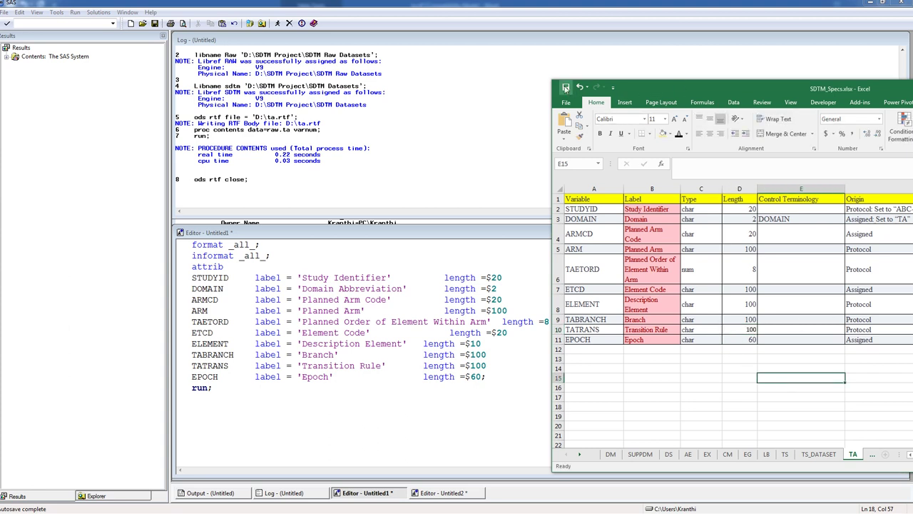
click(502, 393)
click(336, 408)
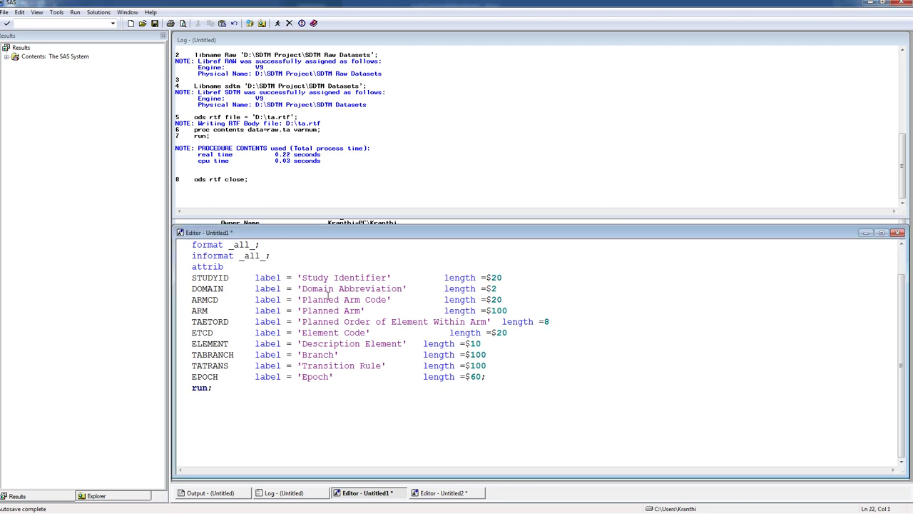
Step: Submit only the Data final step that reads raw.ta, from its Data line through run
scroll(331, 321, up, 2)
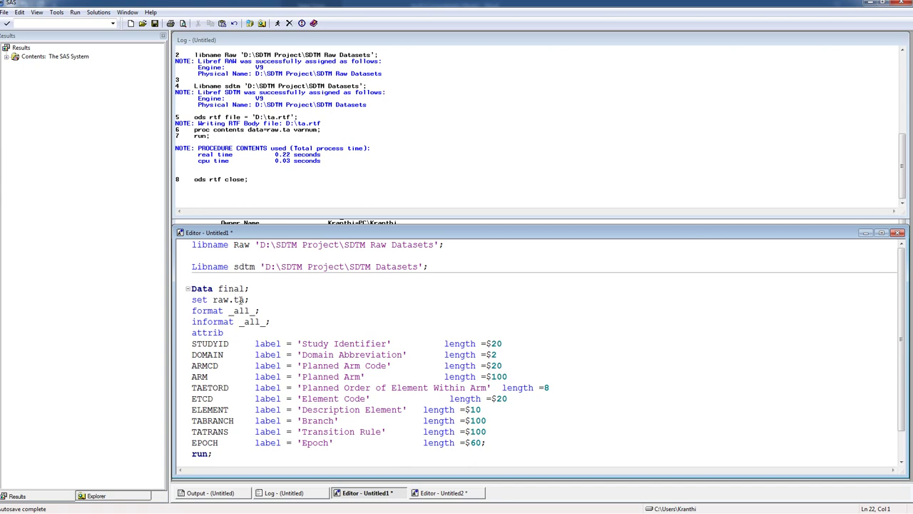
click(306, 300)
scroll(298, 319, down, 2)
drag(249, 403, 185, 294)
key(F8)
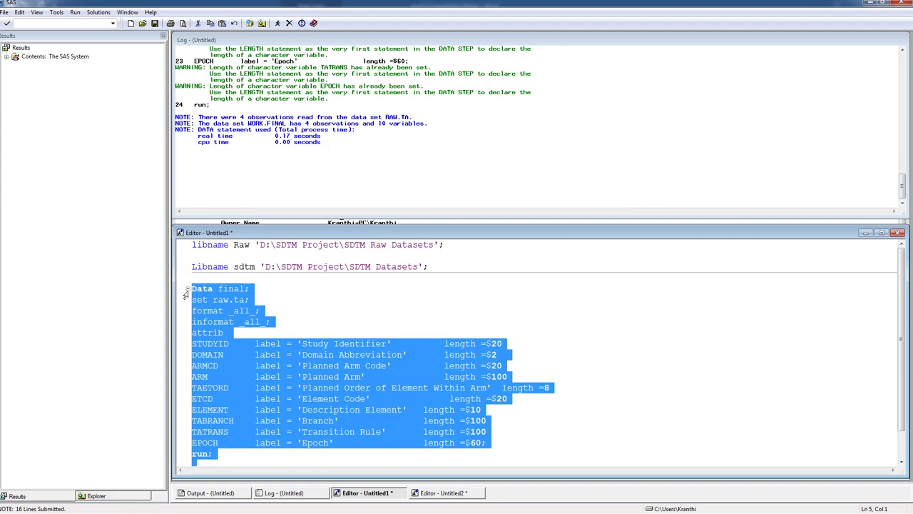
click(629, 135)
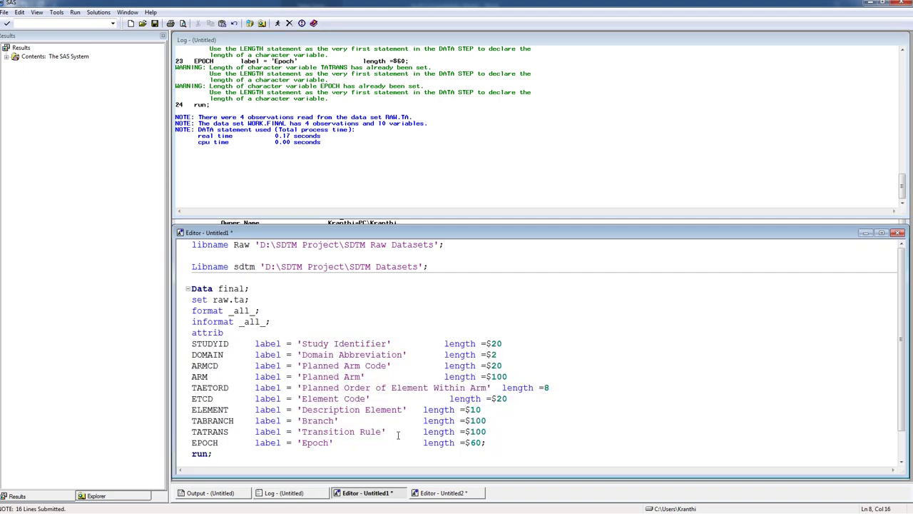
Step: Correct ELEMENT's length to $100 and submit the Data final step again
click(483, 409)
drag(226, 454, 190, 289)
key(F3)
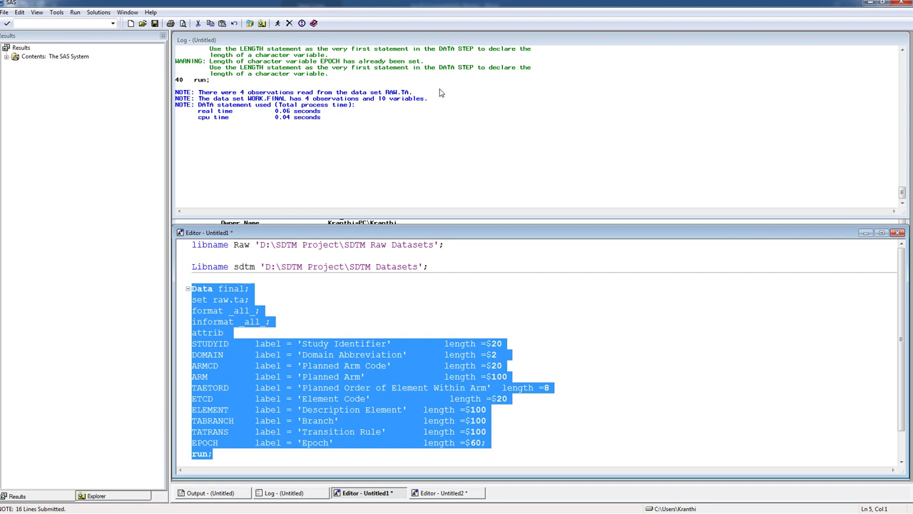
Step: Review the log of the resubmitted Data final step, and switch to the library Explorer
click(528, 150)
scroll(528, 150, up, 10)
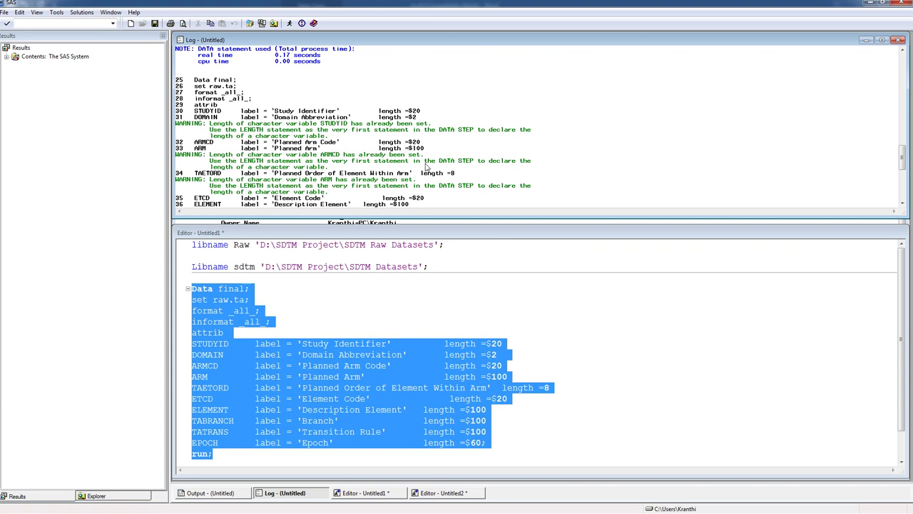
click(125, 499)
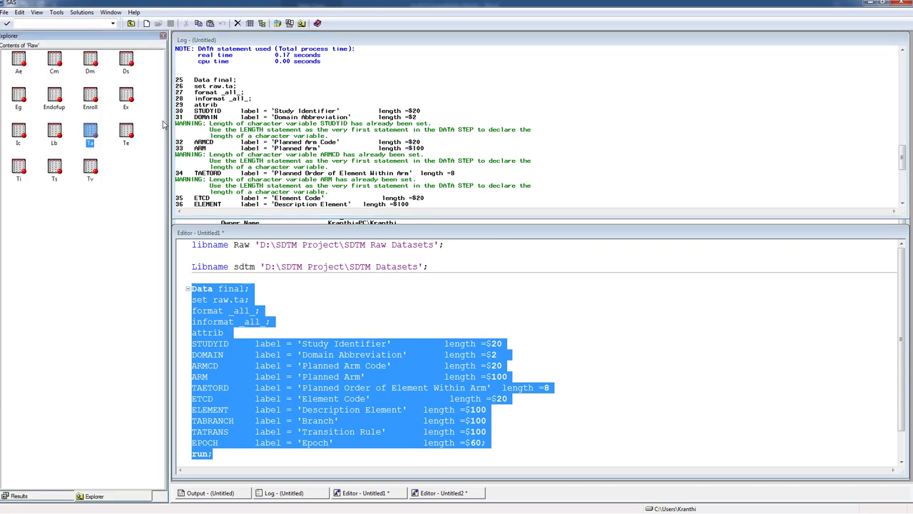
Step: Open the column listing of the Final dataset in the Work library and compare its variable lengths with the attrib statement
click(131, 23)
double_click(126, 97)
right_click(17, 62)
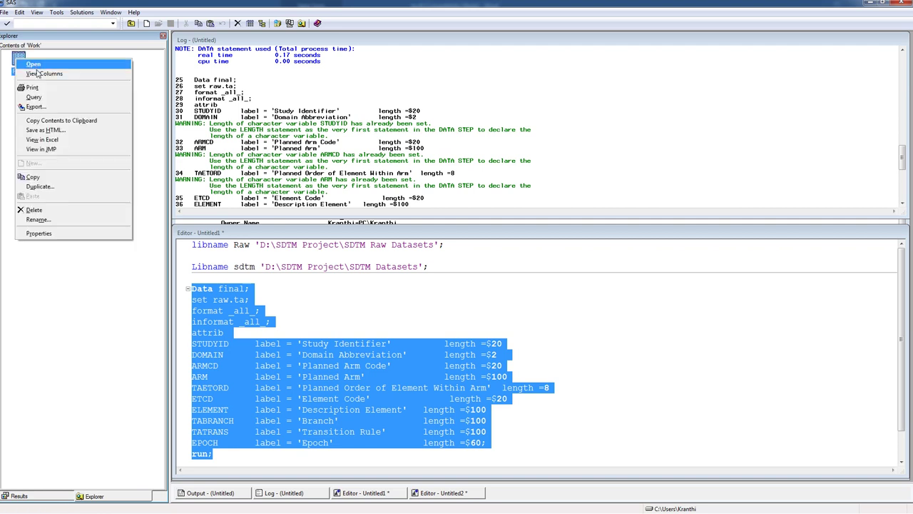
click(44, 73)
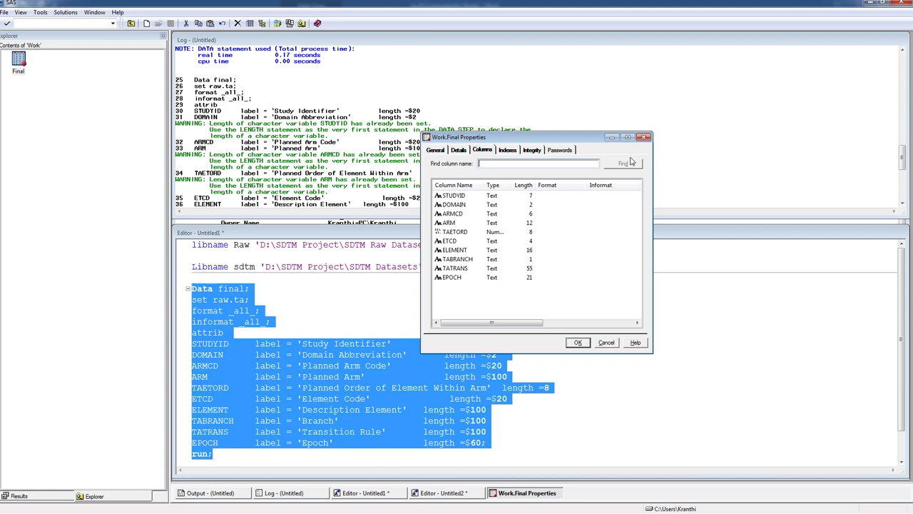
click(644, 136)
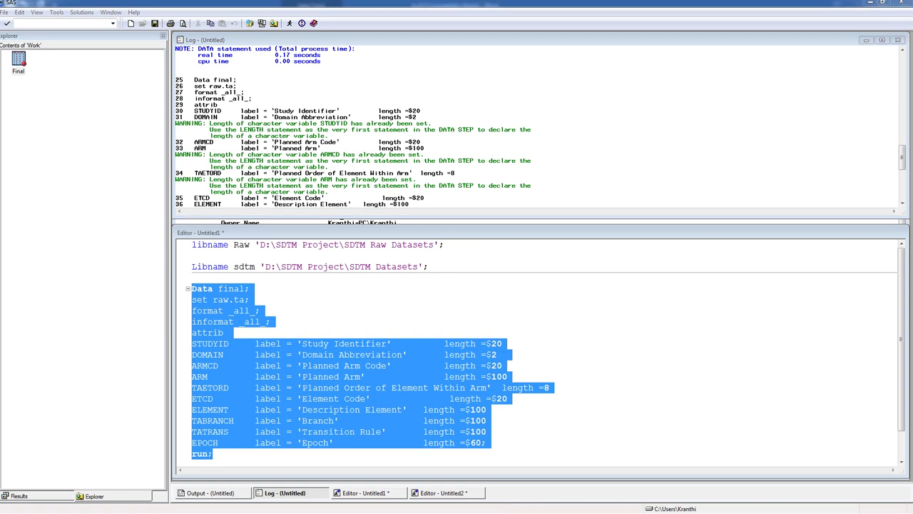
Step: Check ETCD's length in the TA sheet of SDTM_Specs.xlsx and set ETCD's length to $100 in the attrib statement
click(581, 421)
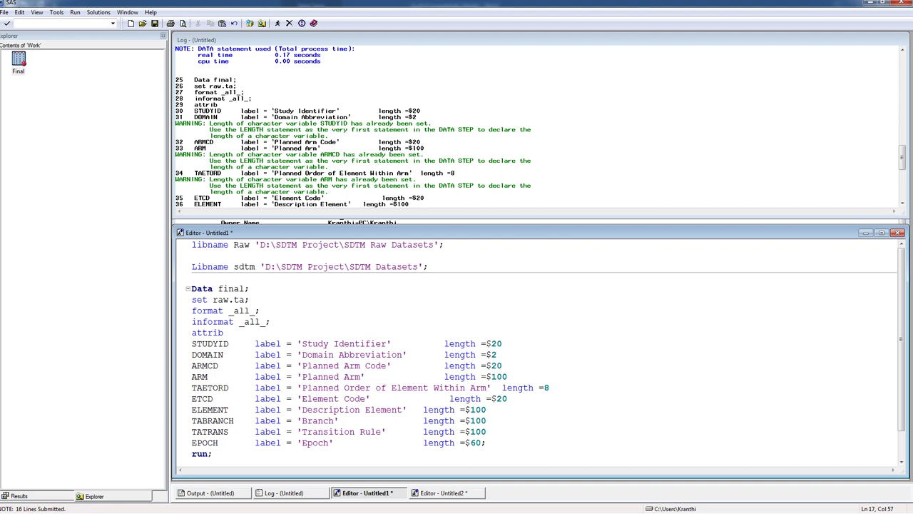
key(alt+Tab)
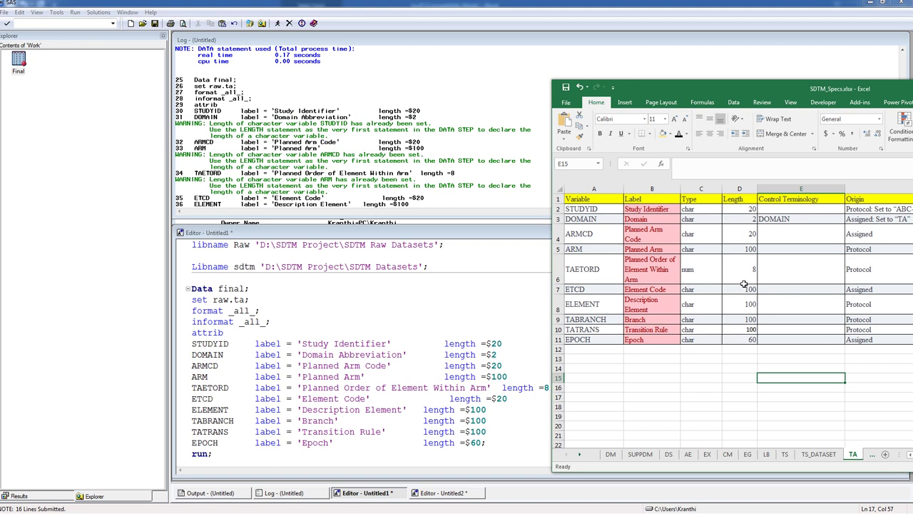
double_click(497, 398)
text(100)
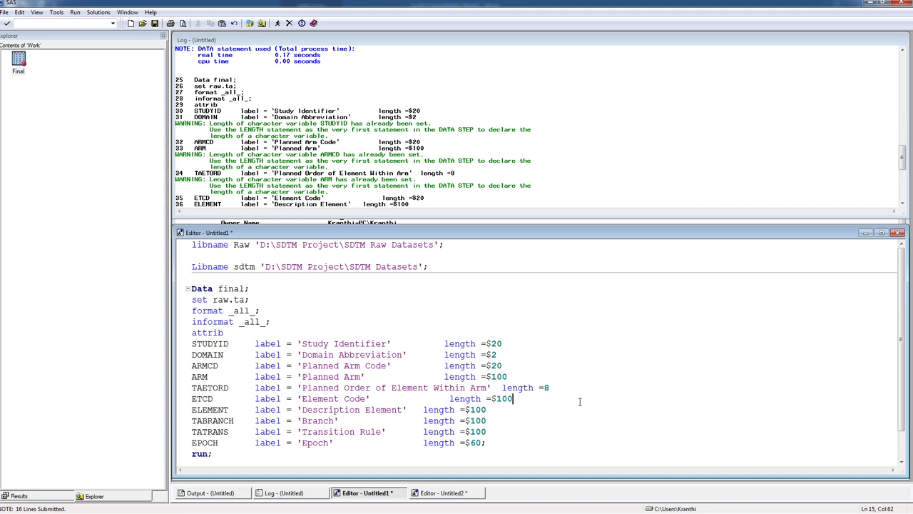
key(ctrl+s)
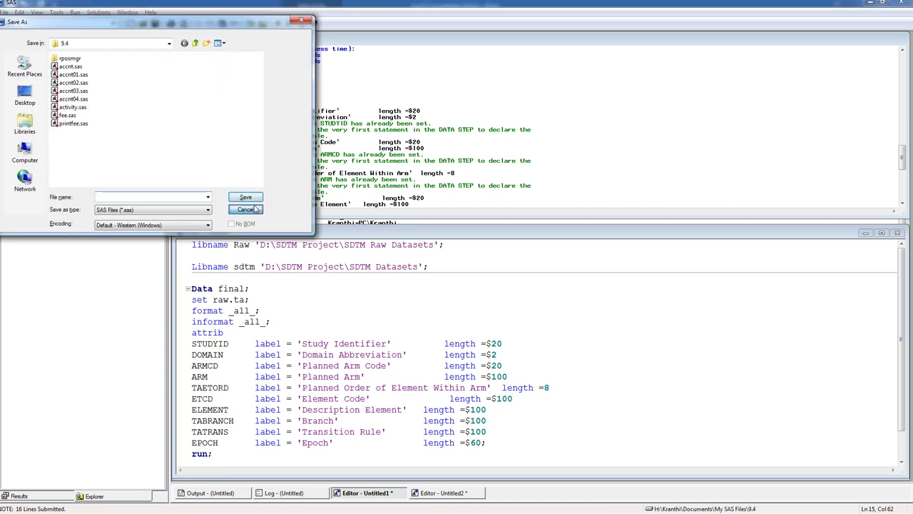
click(247, 209)
Step: Clear the log and delete the Final dataset from the Work library
click(588, 120)
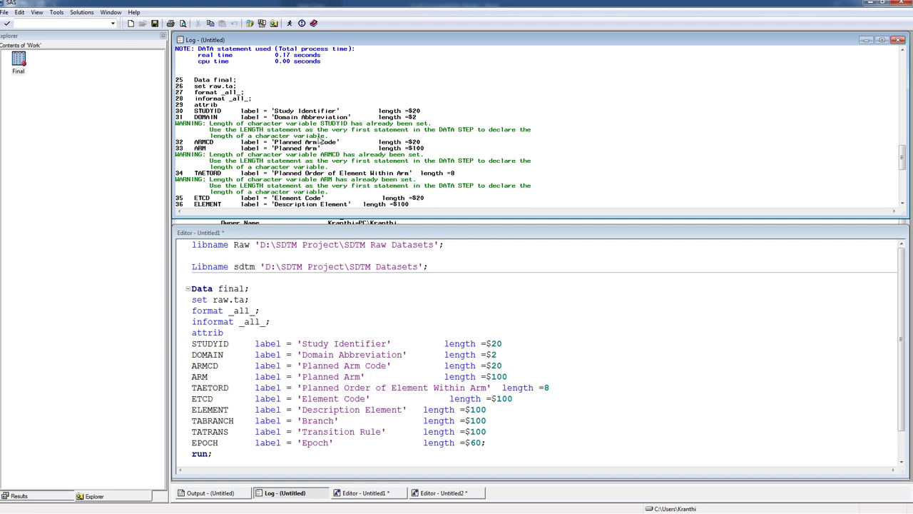
click(423, 295)
click(271, 107)
click(130, 23)
right_click(20, 63)
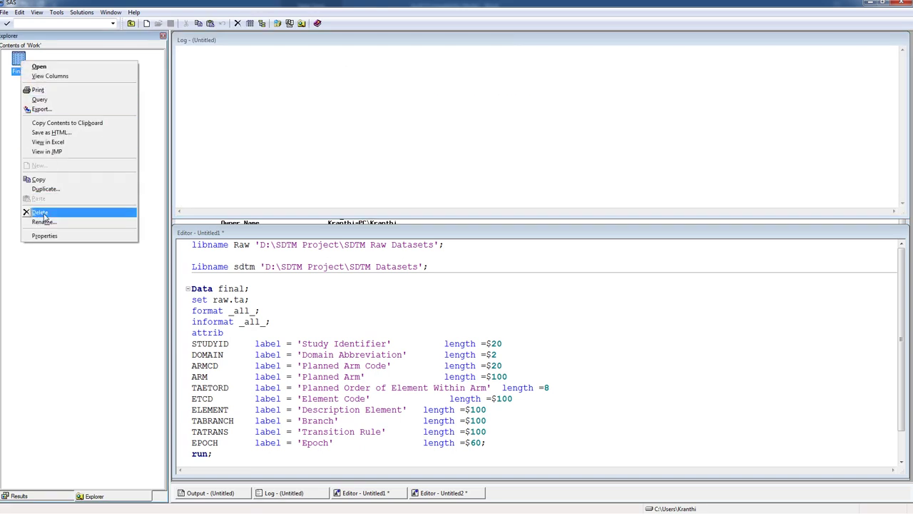
click(39, 213)
click(467, 292)
Step: Move the format _all_ and informat _all_ statements from above attrib to directly after the EPOCH line, before run
click(254, 328)
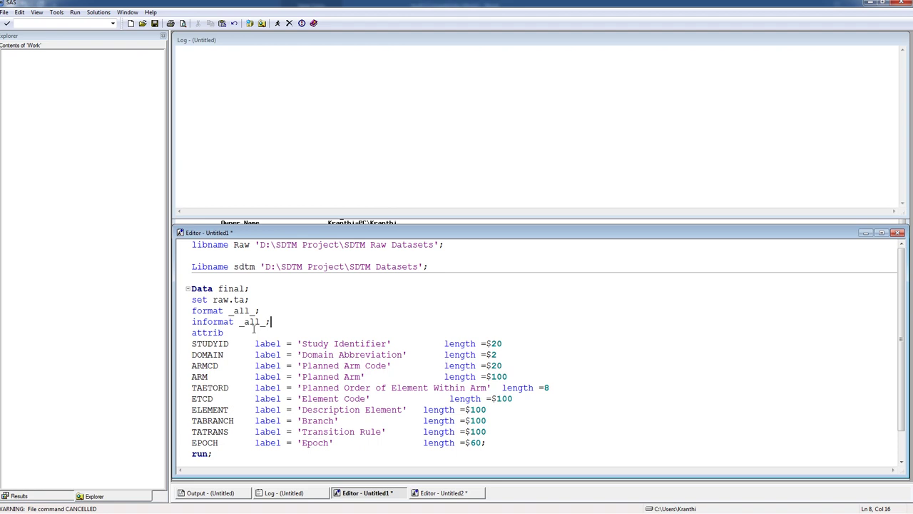
drag(270, 322, 181, 311)
key(ctrl+c)
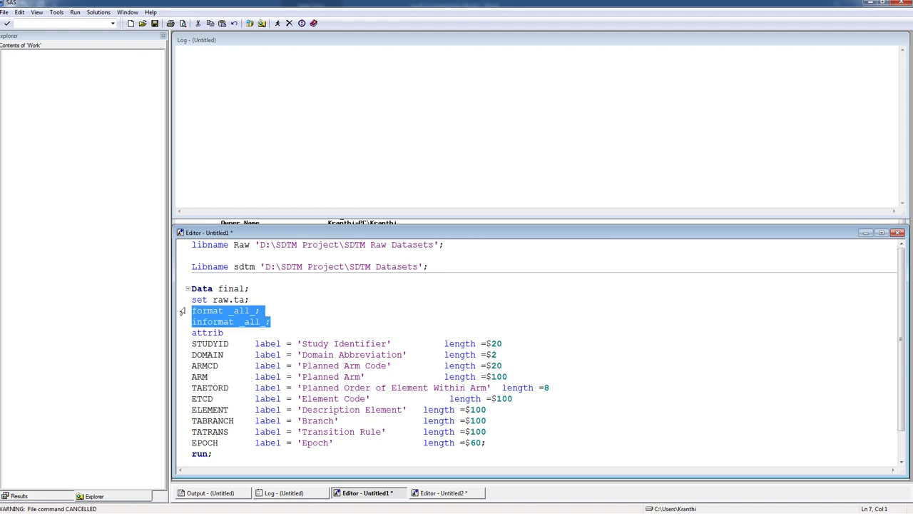
key(Delete)
key(BackSpace)
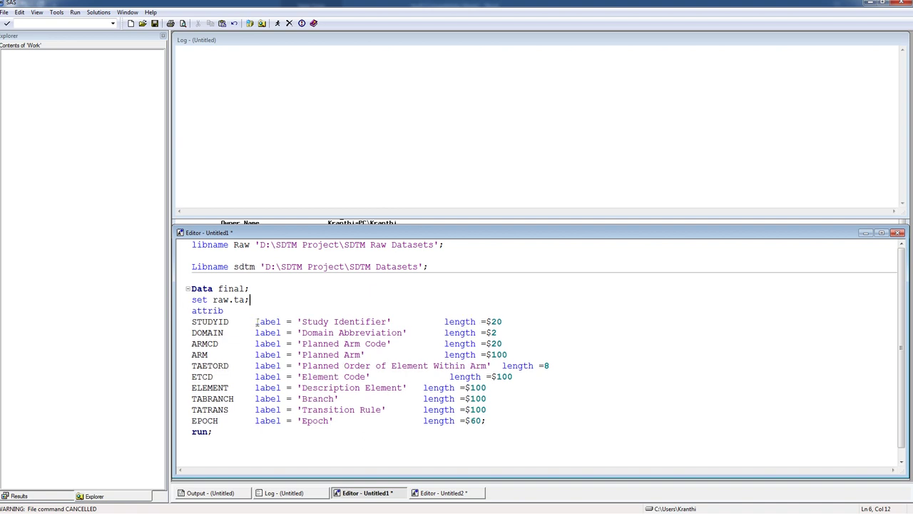
click(493, 421)
key(Return)
key(ctrl+v)
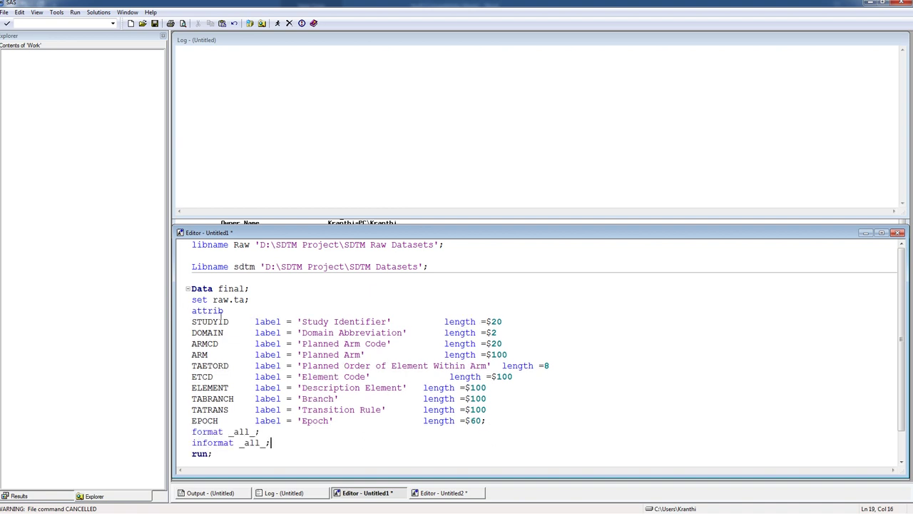
Step: Submit the Data final step with the relocated format and informat statements, and review its log
drag(212, 454, 184, 259)
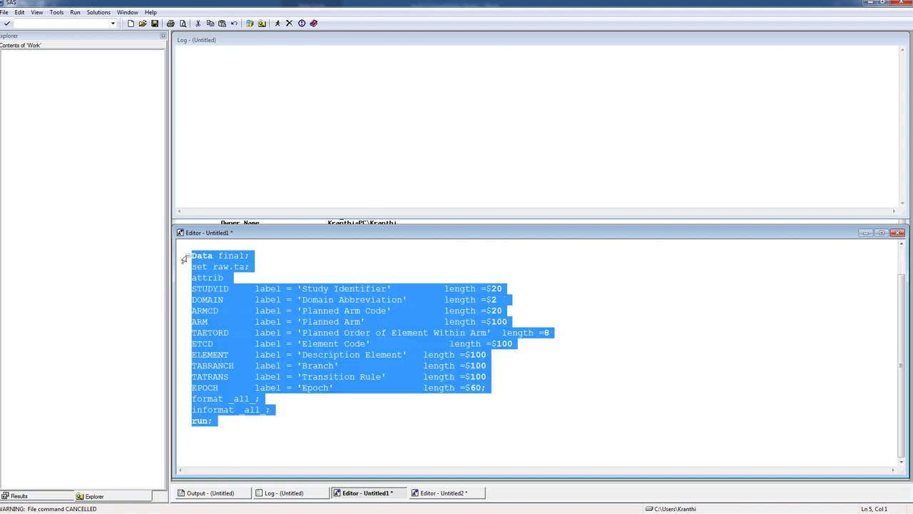
click(277, 22)
click(556, 173)
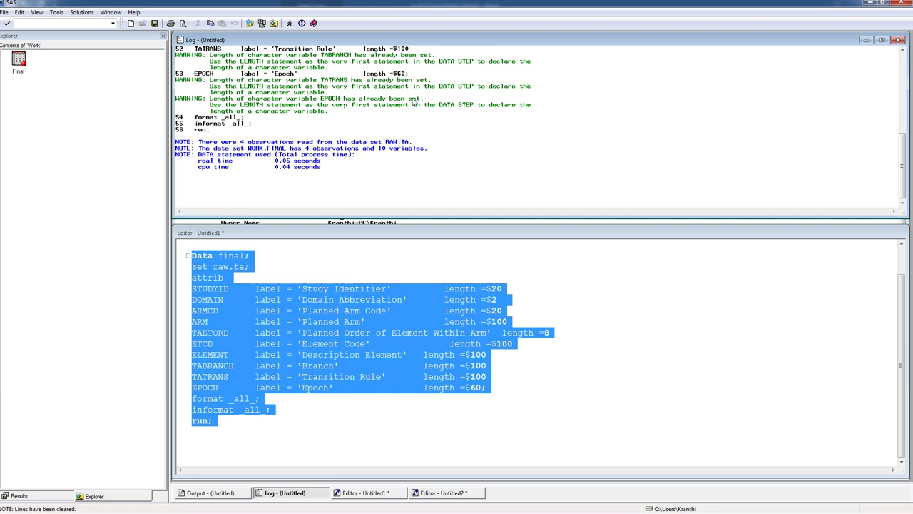
scroll(413, 102, up, 1)
scroll(350, 139, up, 2)
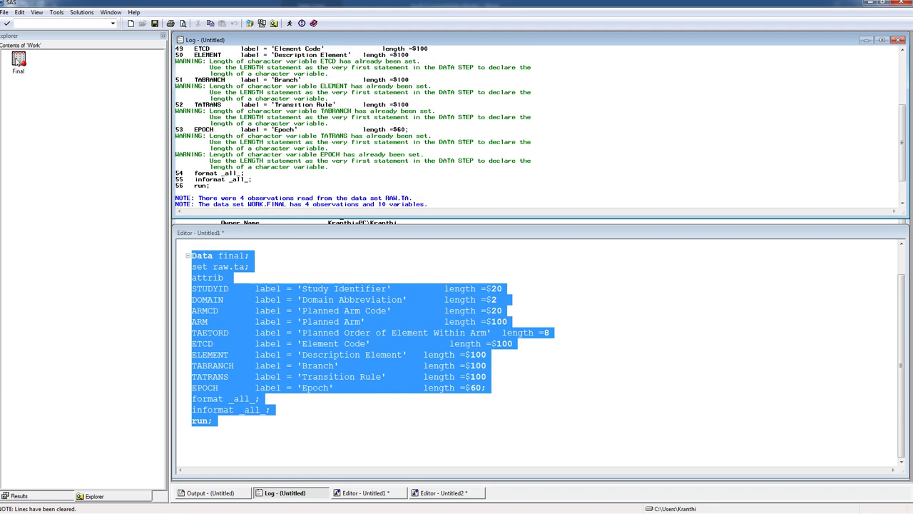
Step: Inspect the variable lengths in the column properties of Work.Final, and return to the program
right_click(19, 63)
click(37, 231)
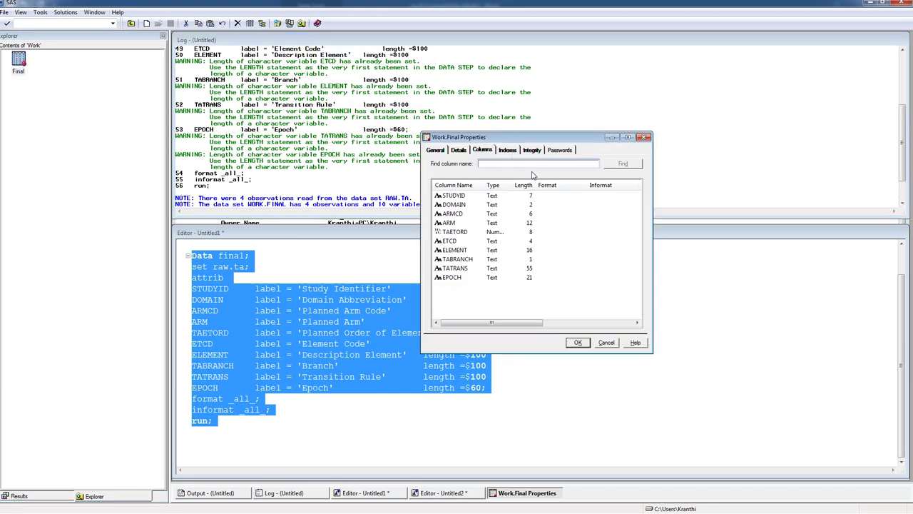
click(644, 136)
click(487, 376)
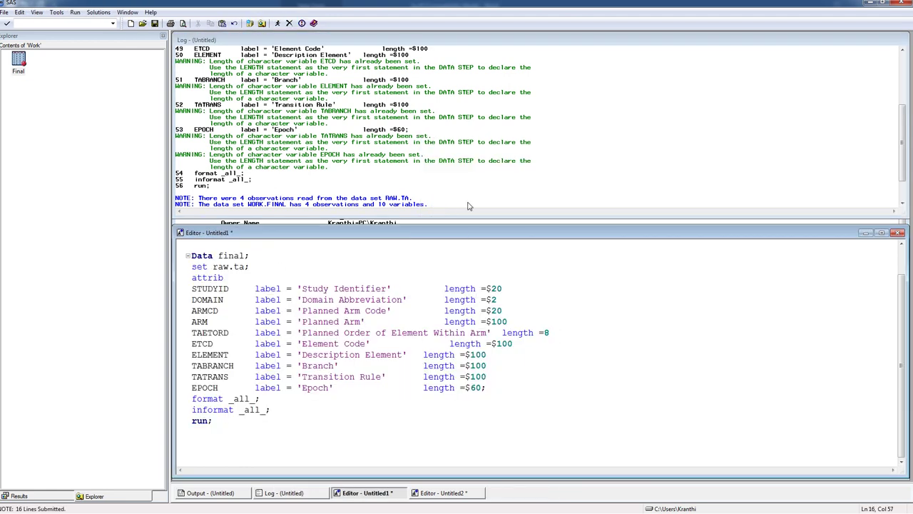
Step: Enlarge the program editor and move set raw.ta; below the attrib block, on its own line above format _all_, leaving no empty line
drag(454, 227, 457, 165)
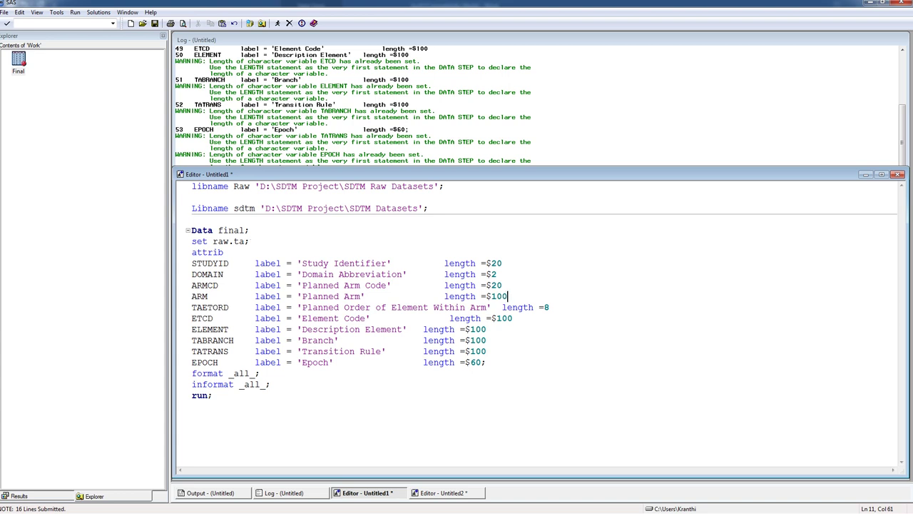
drag(250, 242, 189, 244)
drag(197, 289, 192, 373)
click(276, 396)
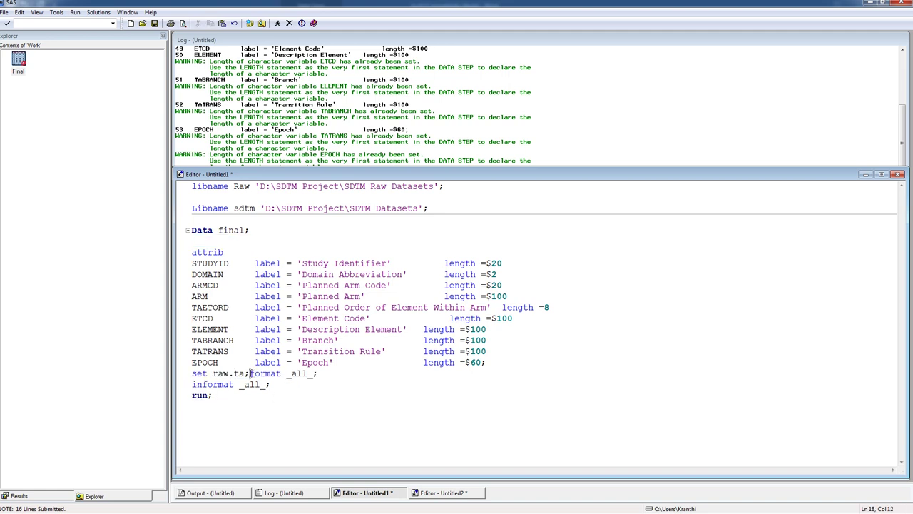
key(Return)
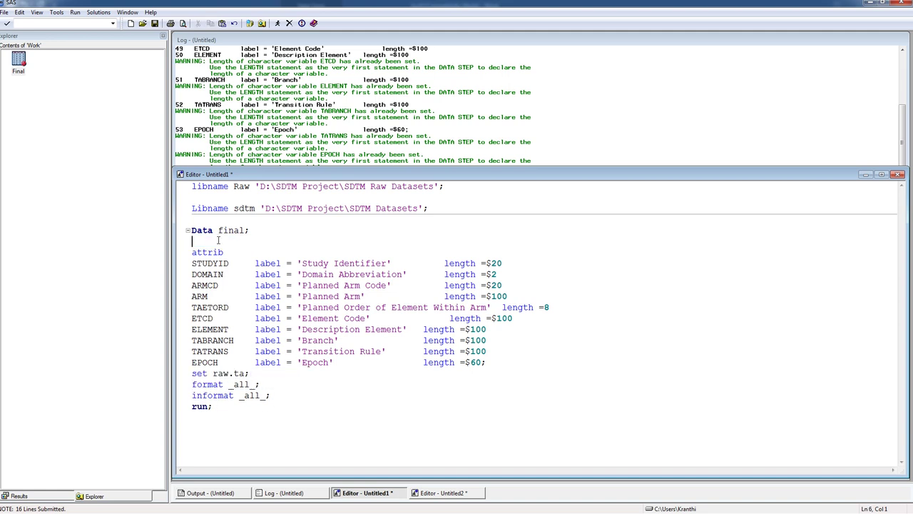
key(BackSpace)
Step: Submit the whole program, including both libname statements and the reordered Data final step, and review the log
drag(486, 351, 156, 224)
click(331, 392)
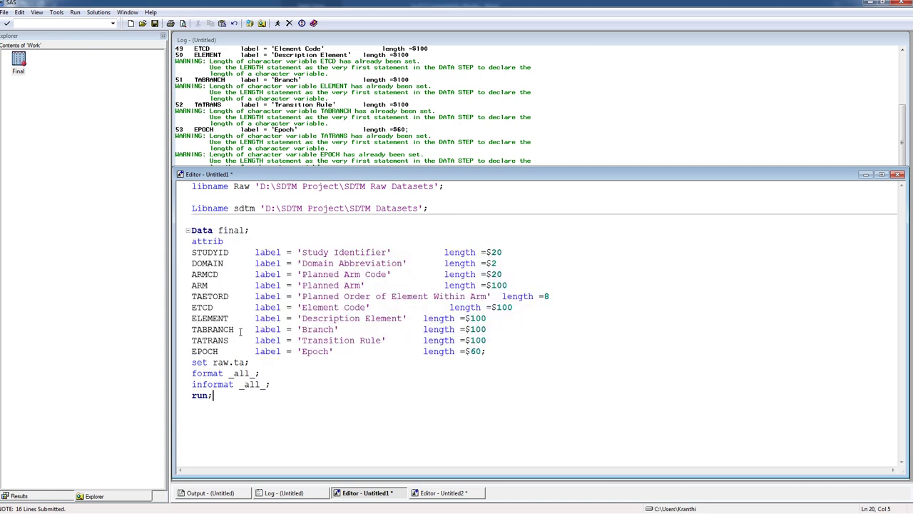
click(241, 416)
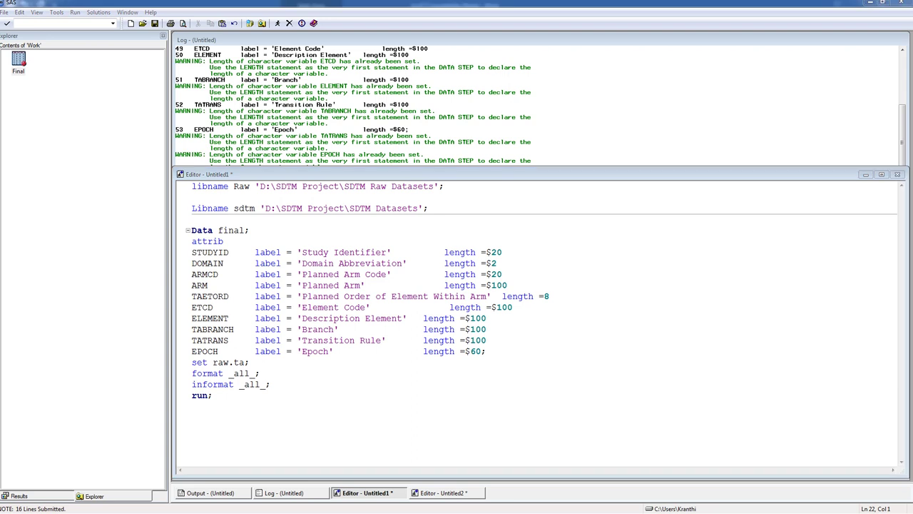
click(258, 432)
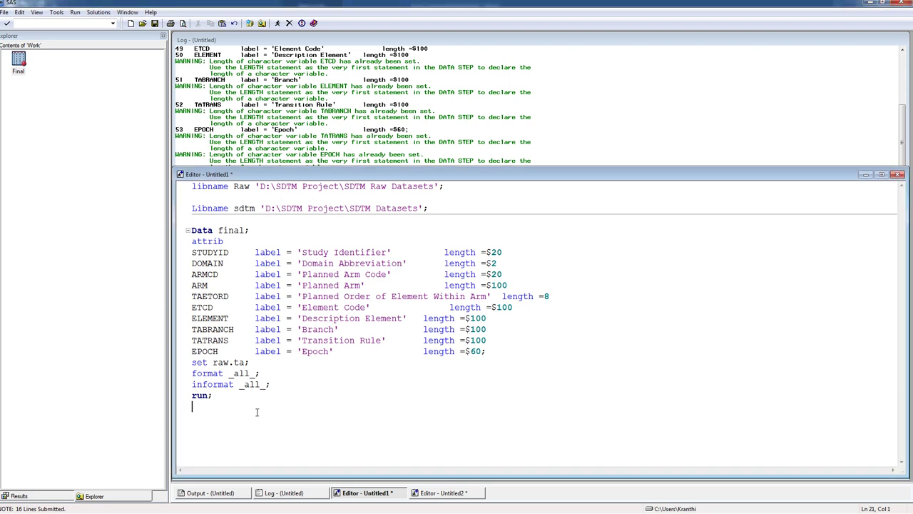
key(F3)
click(540, 116)
scroll(540, 116, down, 1)
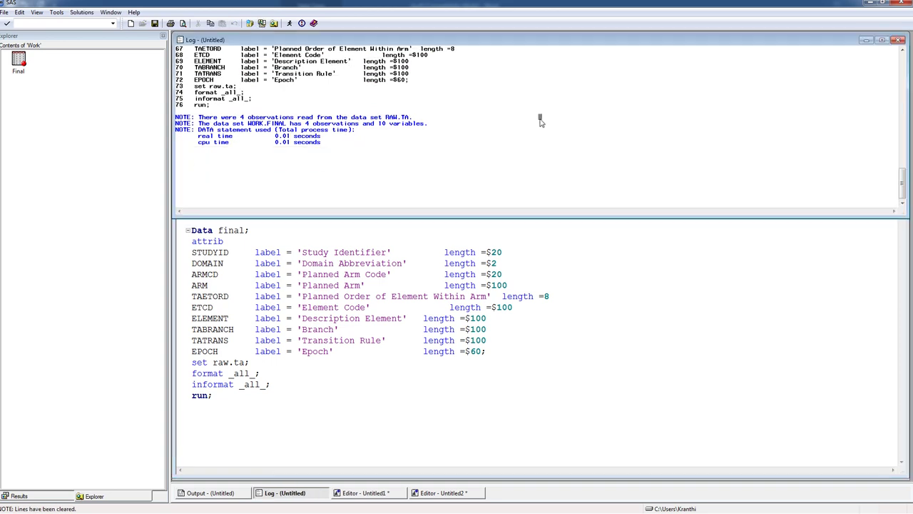
scroll(540, 116, up, 3)
Step: Check every variable's length in the regenerated Work.Final dataset against the attrib statement, and close its properties
click(21, 60)
right_click(21, 60)
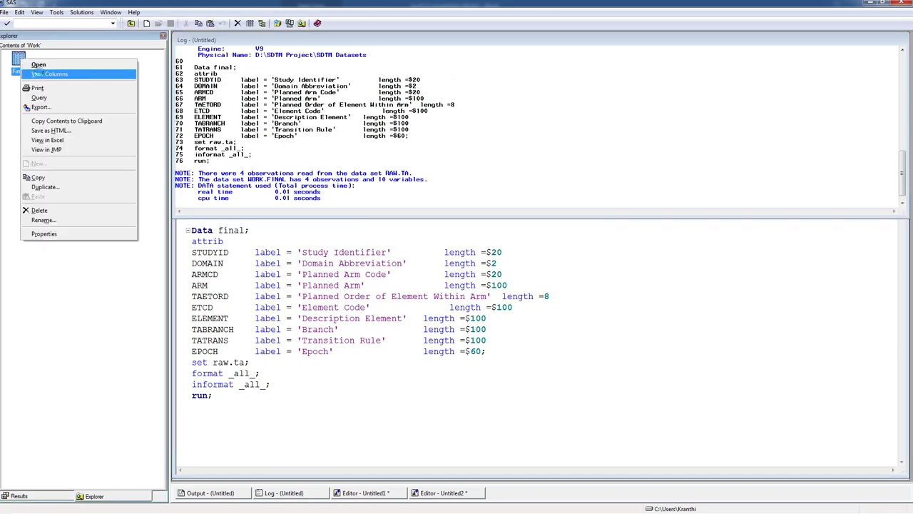
click(39, 232)
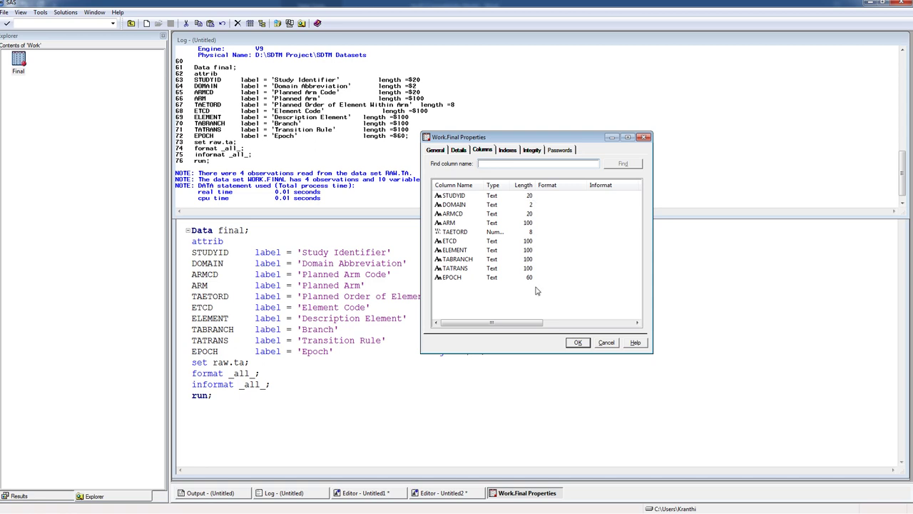
click(578, 343)
Step: Add a data step below the program that creates sdtm.ta from final, and submit only that step
click(552, 422)
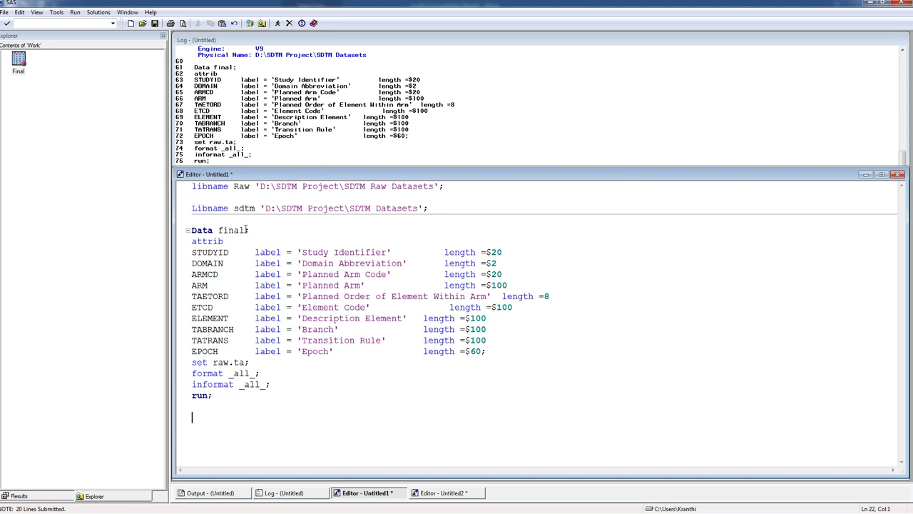
text(Data sdtm.ta)
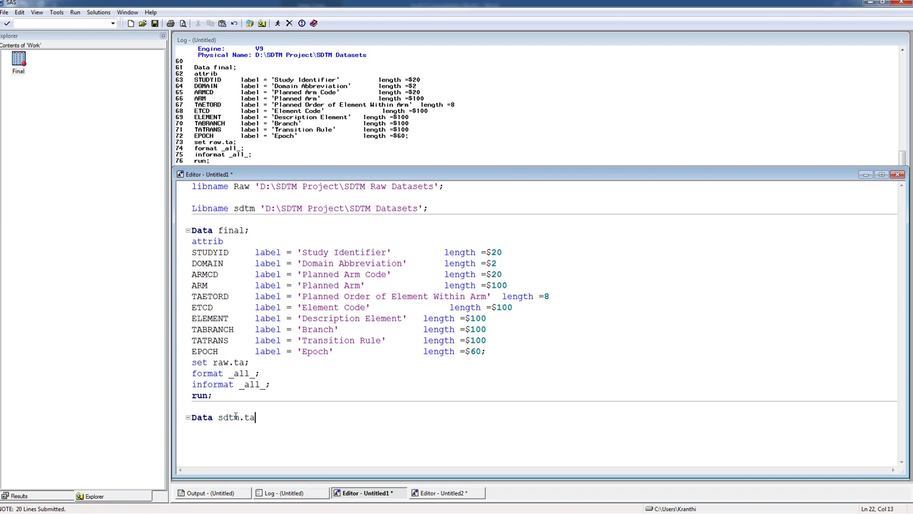
text(; set final;)
key(Return)
text(run;)
drag(228, 434, 182, 415)
key(F3)
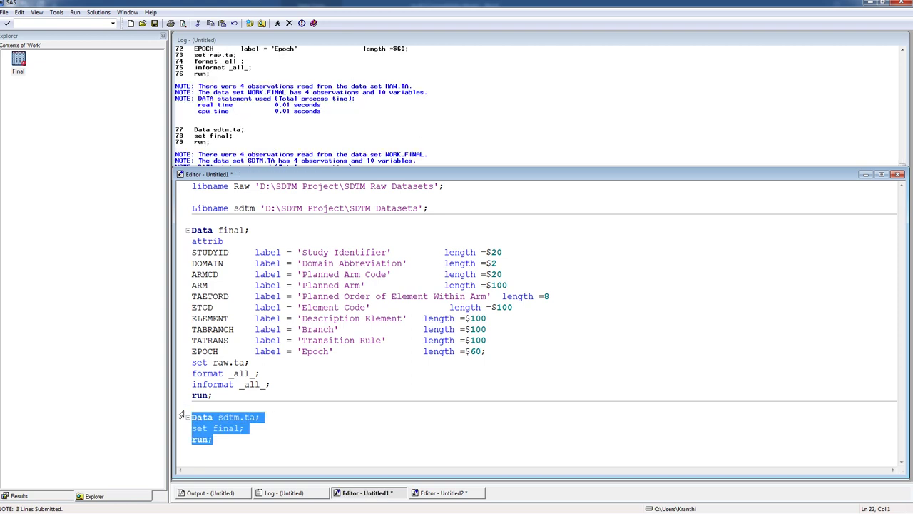
Step: Open the Ta dataset from the Sdtm library and examine its labels and records, especially the Element Code and Branch columns
click(55, 167)
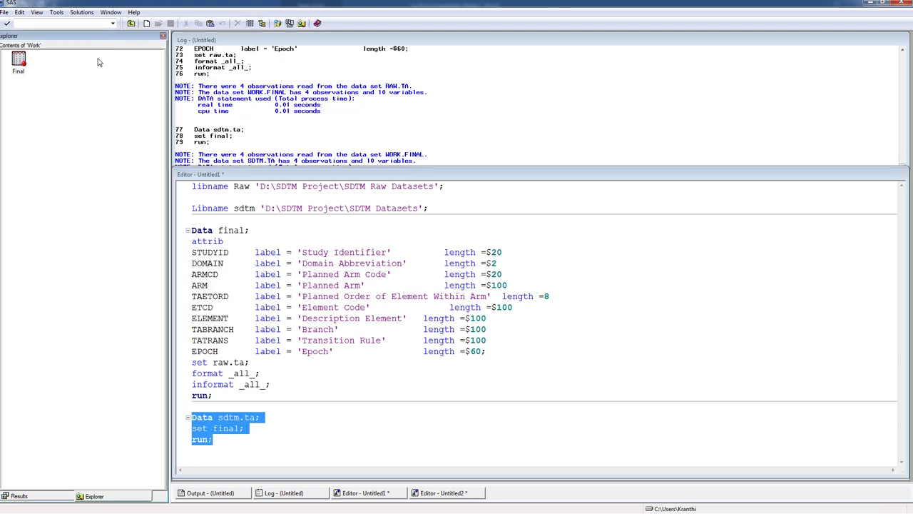
click(130, 25)
double_click(85, 99)
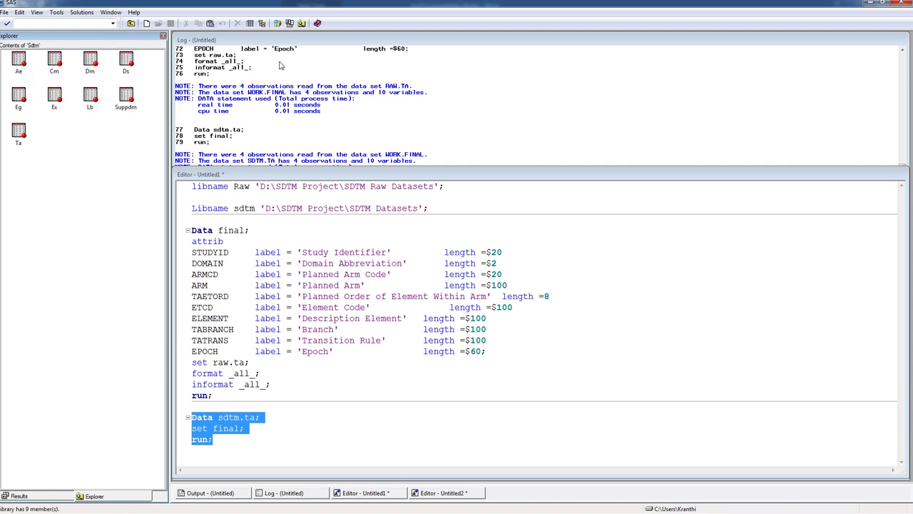
double_click(25, 138)
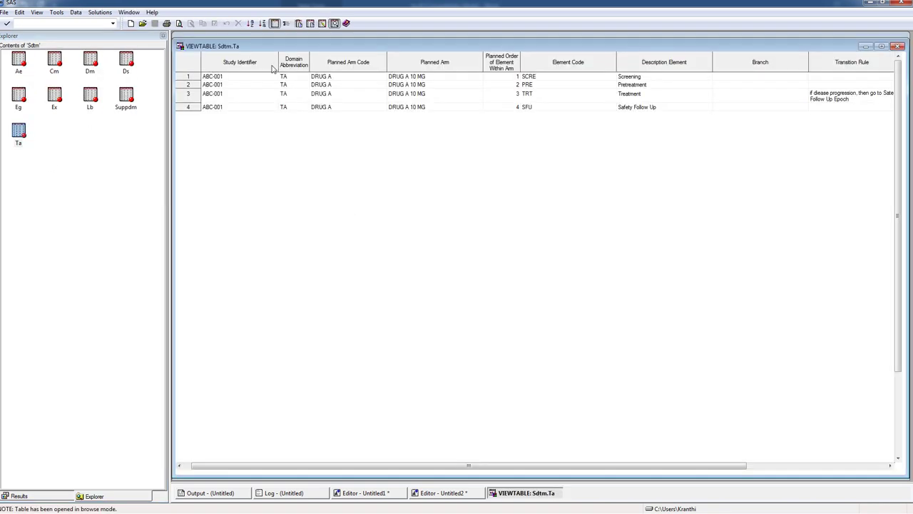
drag(730, 465, 602, 439)
drag(771, 76, 785, 171)
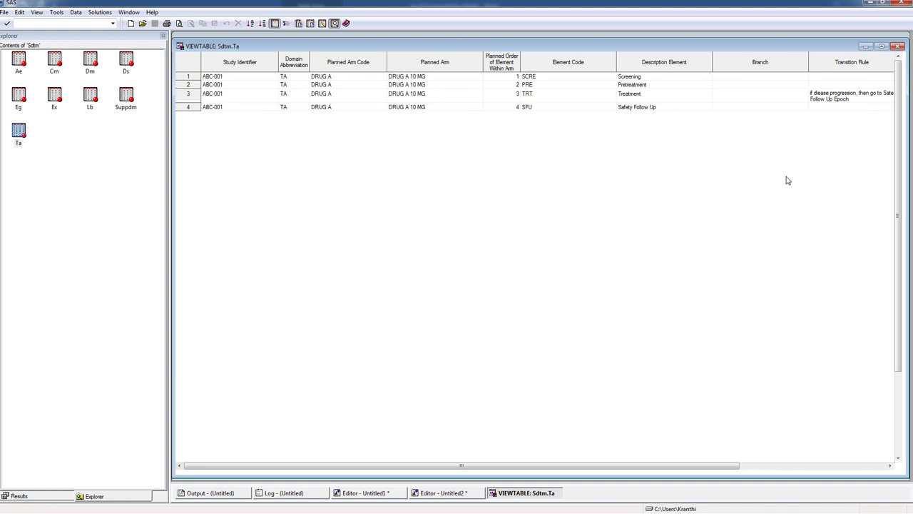
drag(560, 77, 561, 112)
drag(777, 84, 774, 130)
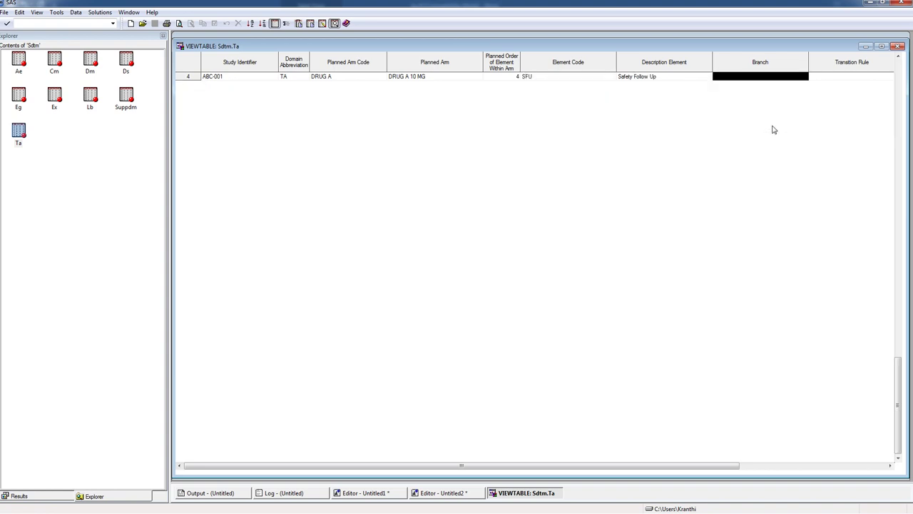
Step: Open the Ta dataset from the Raw library to compare its headings and records with Sdtm.Ta, and close it
click(899, 80)
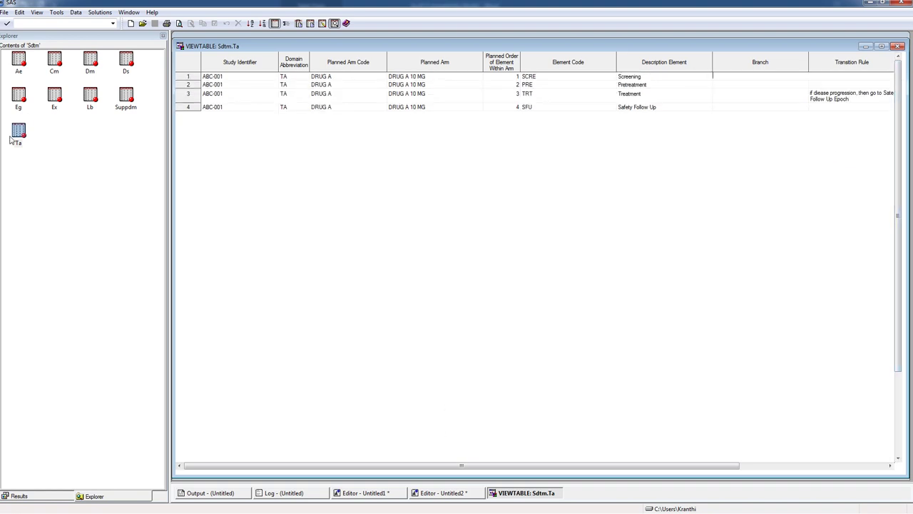
click(48, 180)
click(131, 22)
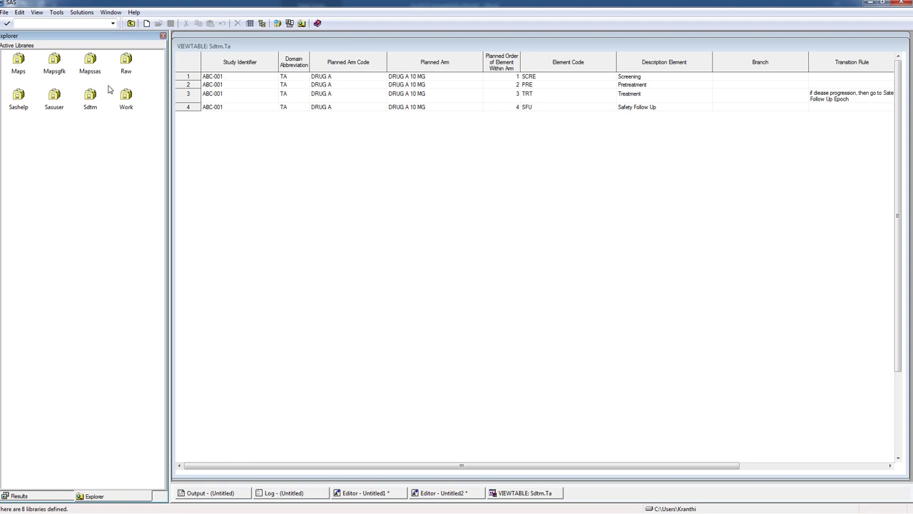
double_click(128, 63)
click(95, 134)
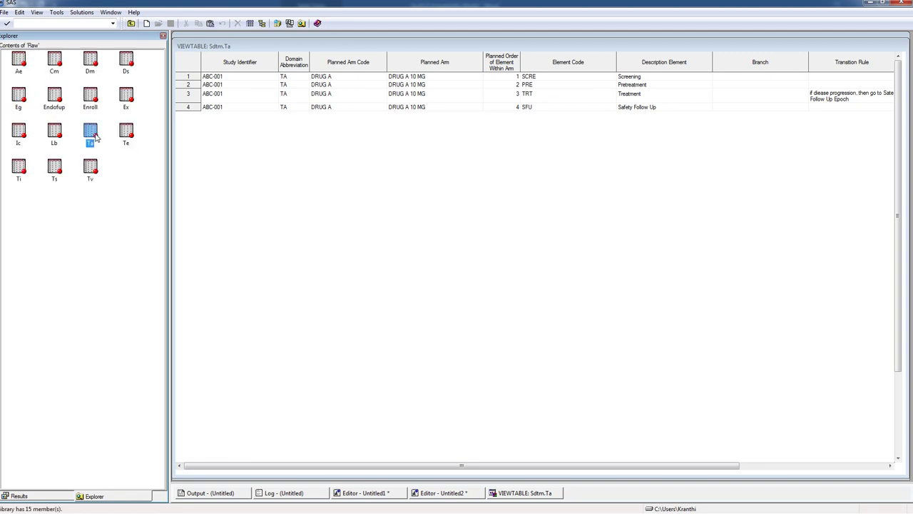
double_click(95, 136)
drag(459, 69, 507, 179)
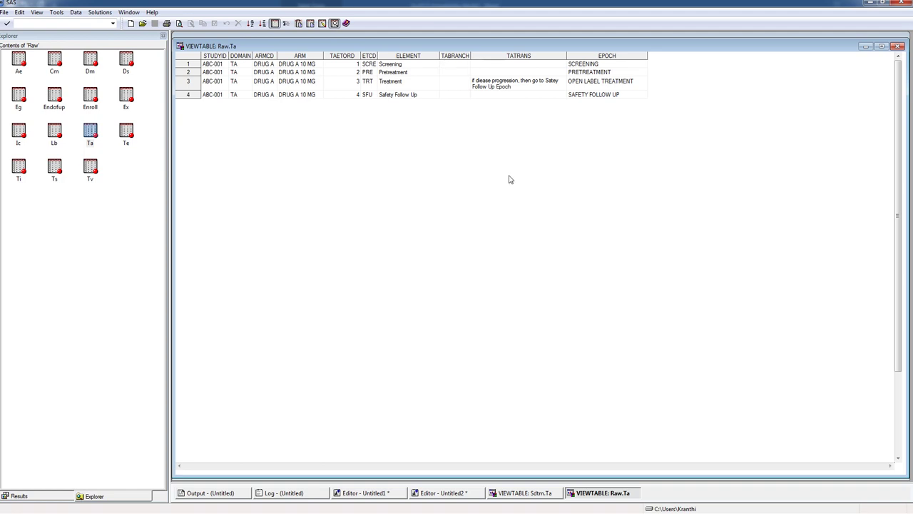
click(899, 46)
Step: Examine the Branch, Transition Rule and Epoch columns of Sdtm.Ta, and close the dataset
click(762, 64)
click(794, 249)
drag(721, 466, 830, 458)
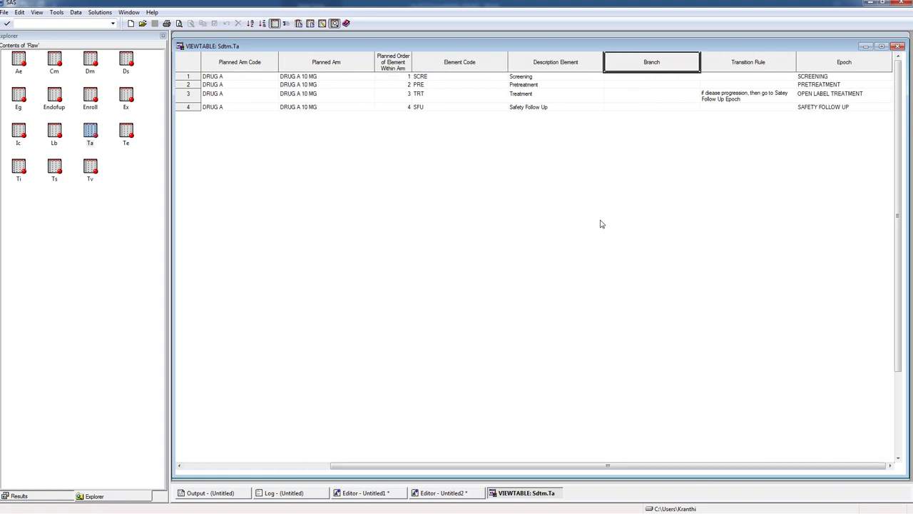
click(901, 46)
click(653, 258)
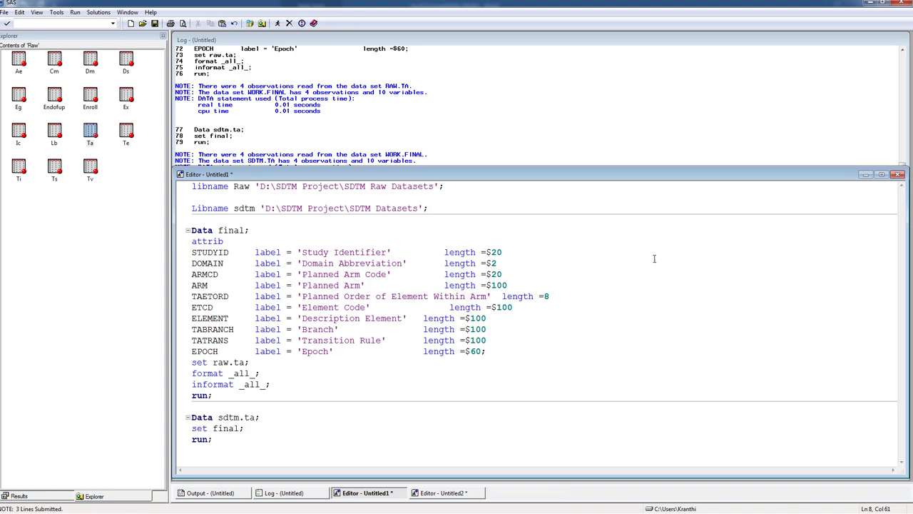
Step: Save the TA program to the Desktop as "Treatment Arm code"
click(369, 226)
click(154, 22)
click(26, 95)
text(Treatment Arm code)
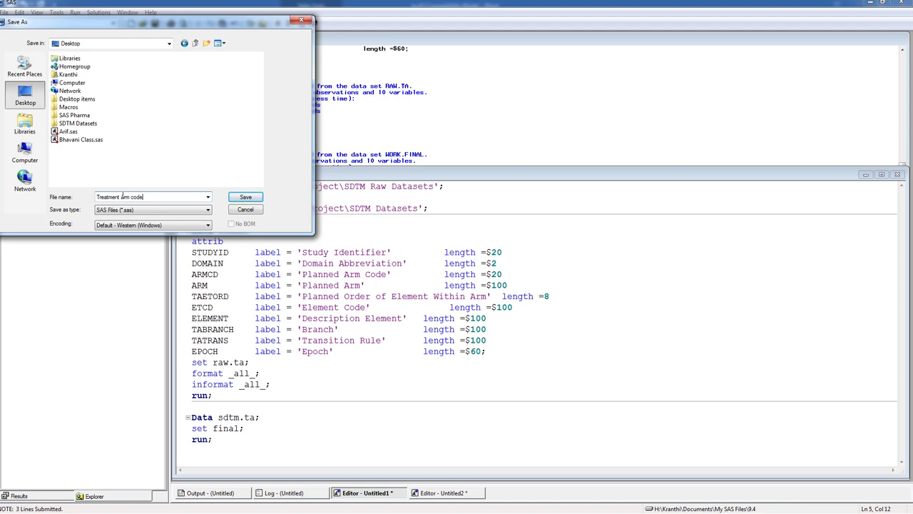
key(Return)
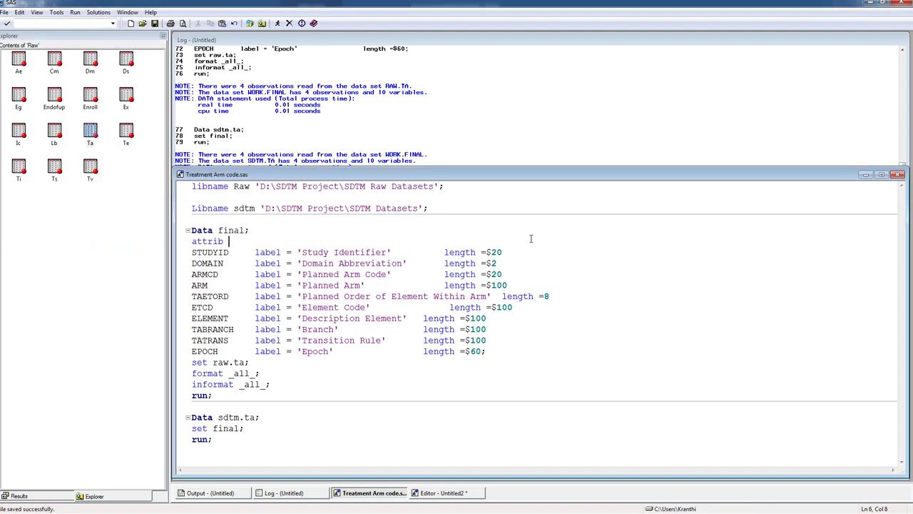
Step: Exit SAS, discarding the changes in the Untitled2 editor
click(900, 3)
click(468, 293)
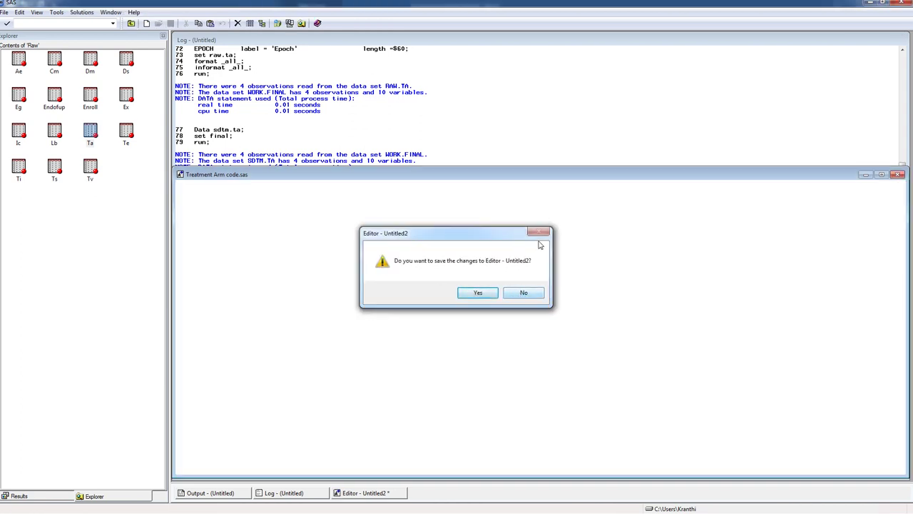
click(523, 293)
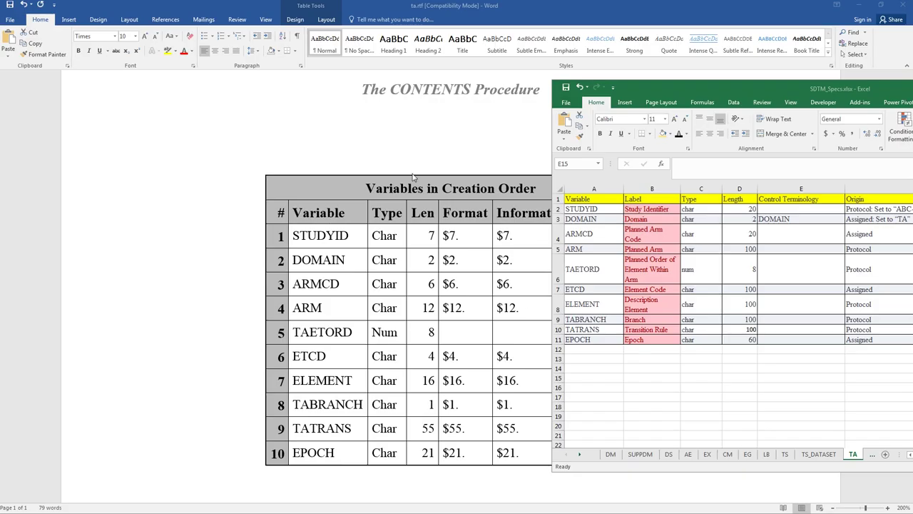
Step: Bring the ta.rtf contents report forward in Word and close it without saving changes
click(463, 144)
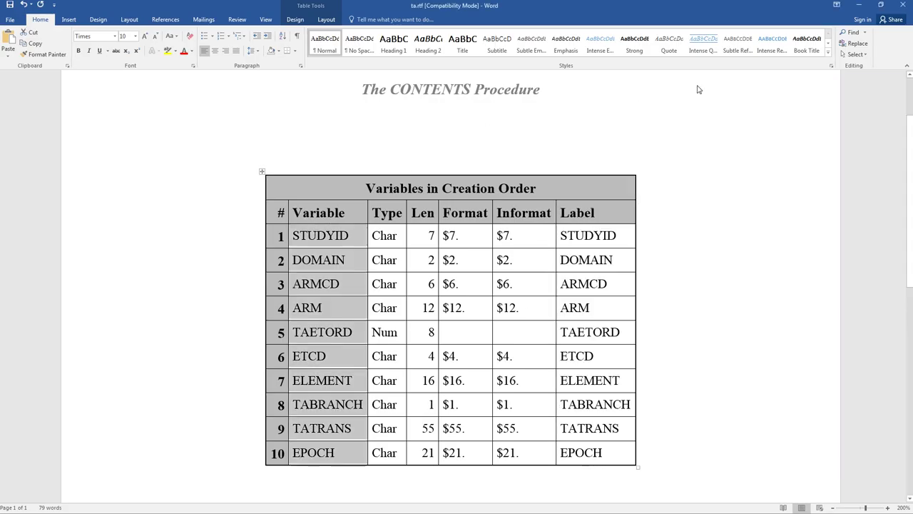
click(908, 7)
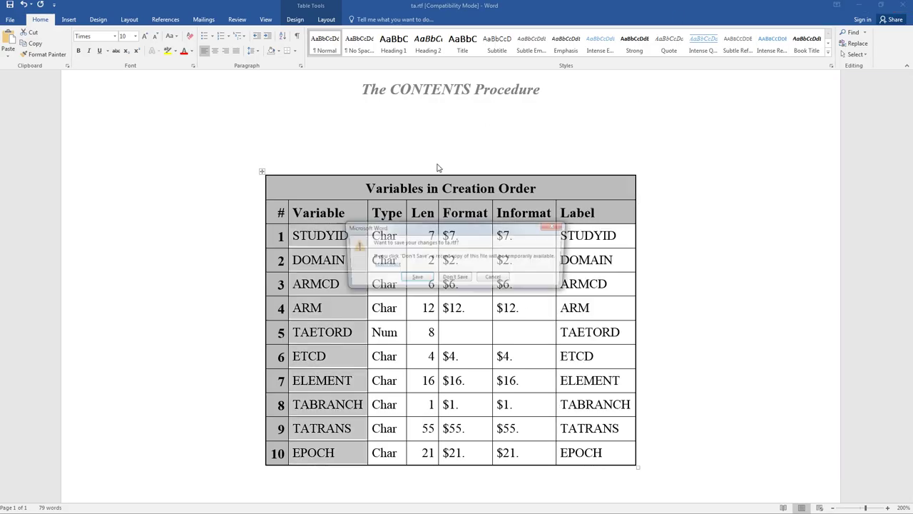
click(460, 279)
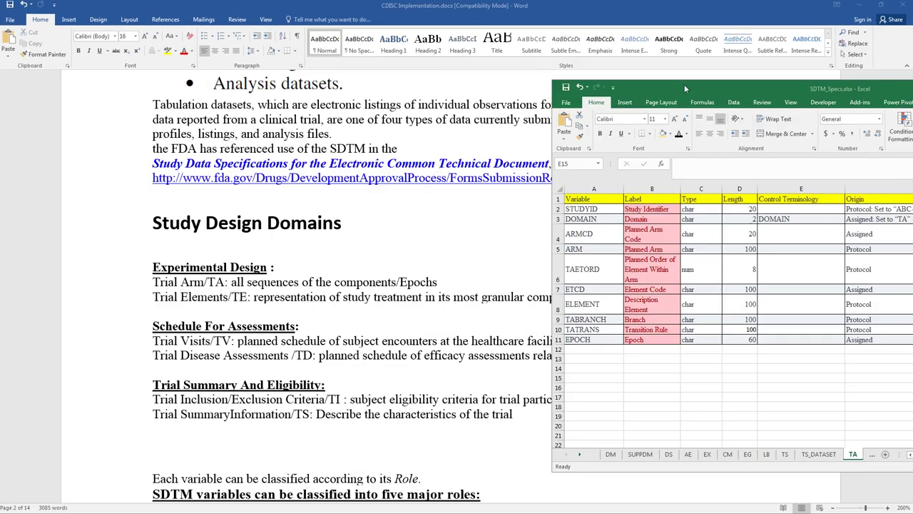
Step: Bring the SDTM_Specs workbook fully into view, review the TS sheet's columns, and maximize the window
drag(684, 87, 293, 79)
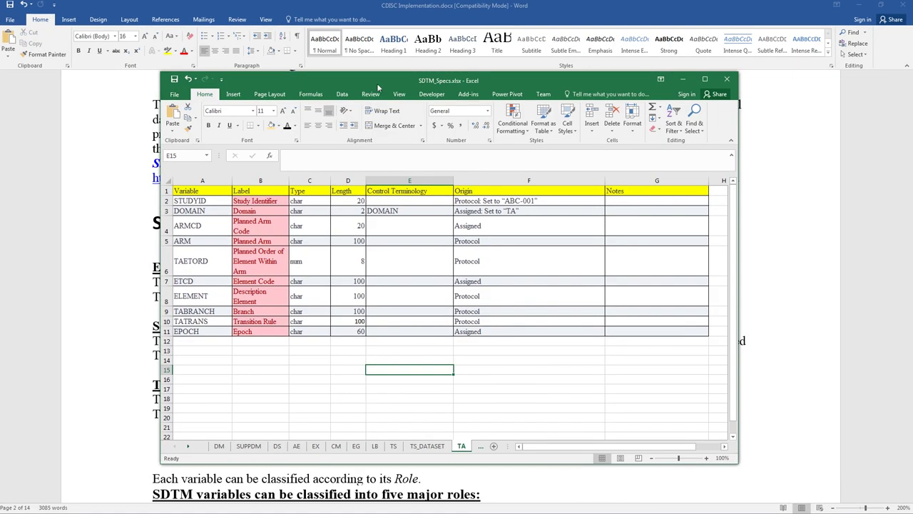
drag(460, 80, 429, 71)
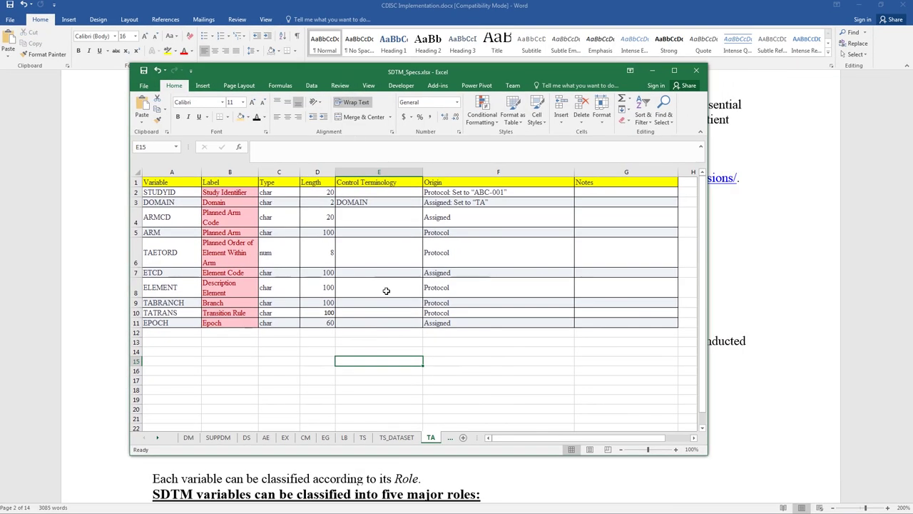
click(363, 438)
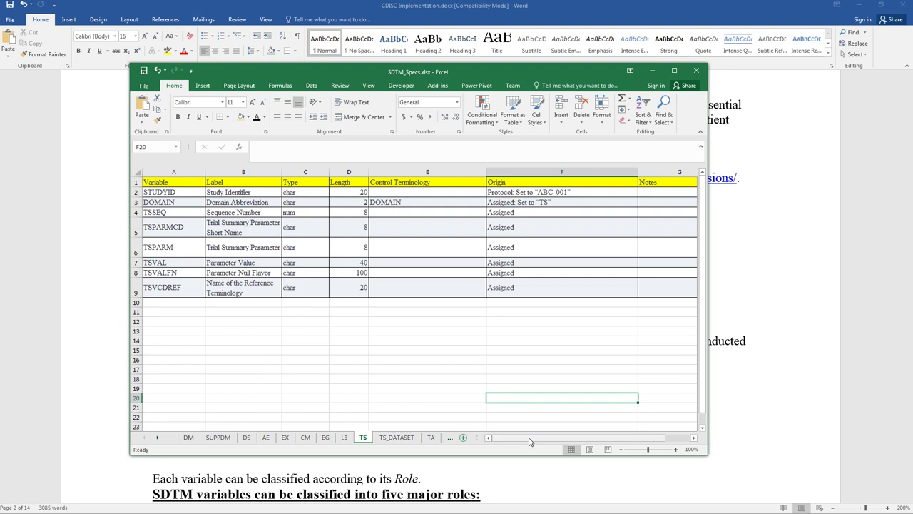
drag(529, 438, 552, 438)
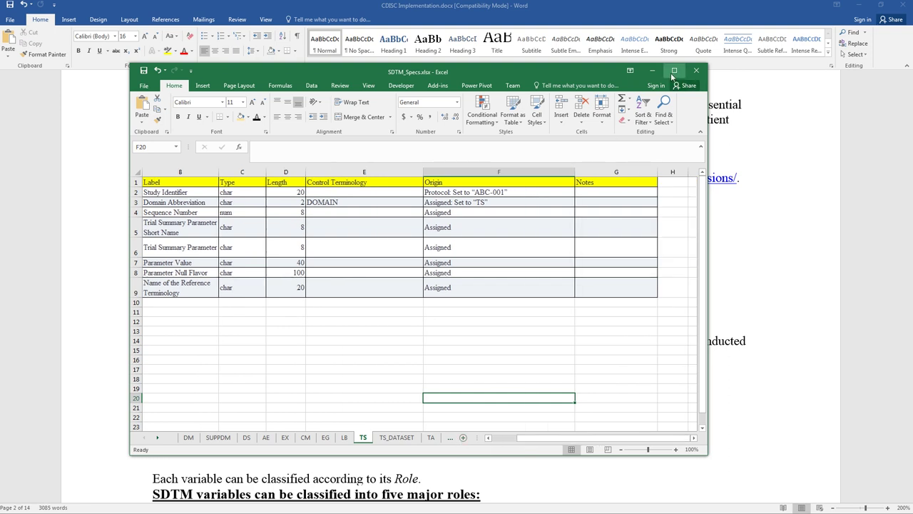
click(675, 70)
Step: Look through the variable specifications on the TI, TV and TE sheets
click(404, 497)
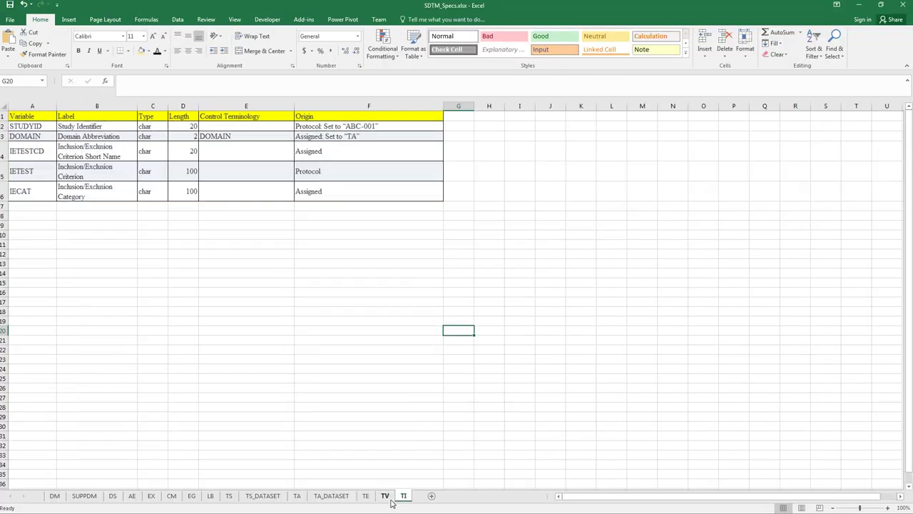
click(387, 497)
click(366, 497)
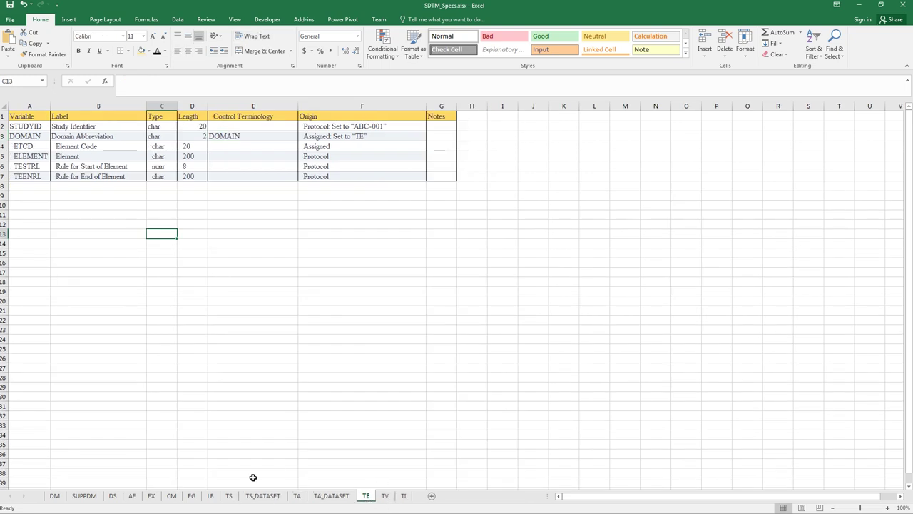
click(274, 330)
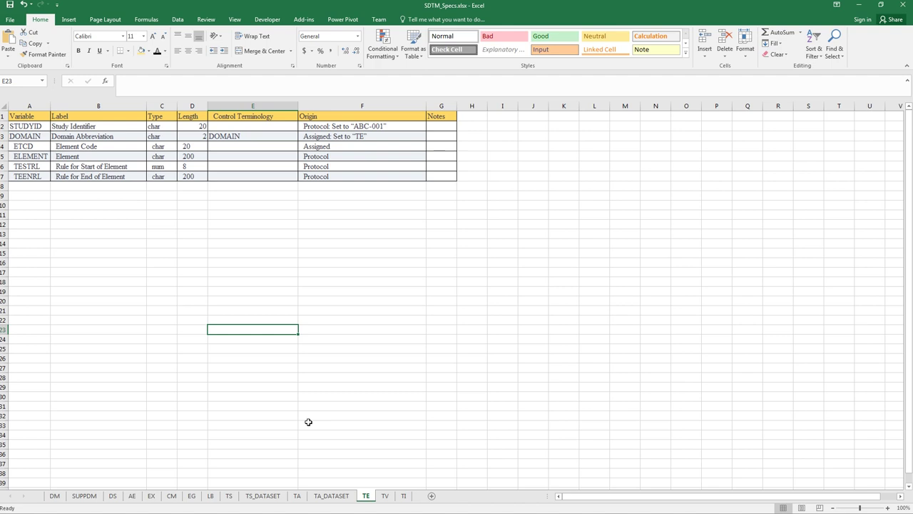
Step: Review the TS sheet's variables, labels, lengths and Origin entries
click(228, 496)
drag(326, 125, 332, 222)
click(339, 398)
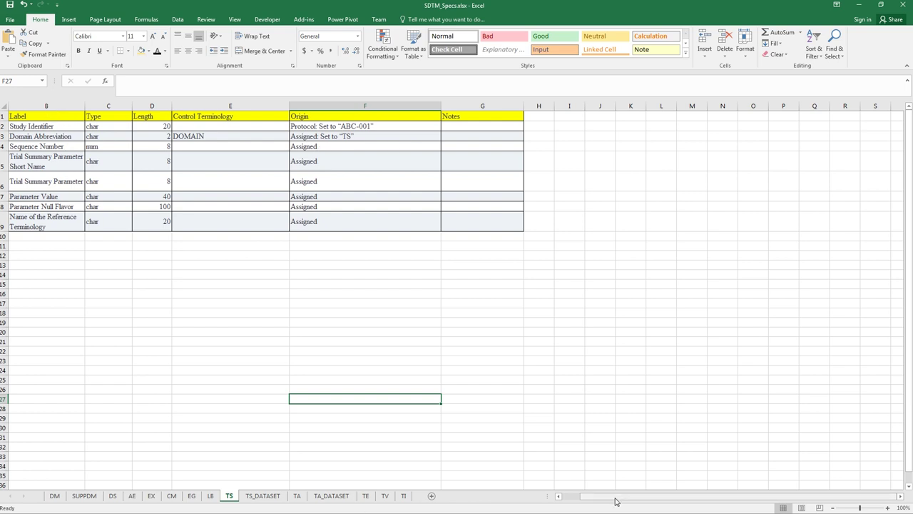
drag(616, 502, 567, 500)
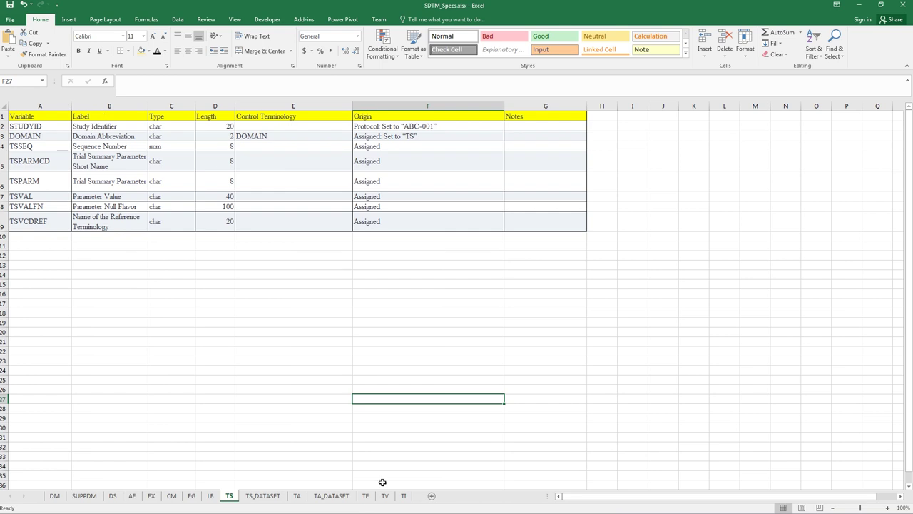
Step: Revisit the TE and TI specification sheets, and close the SDTM_Specs workbook
click(366, 496)
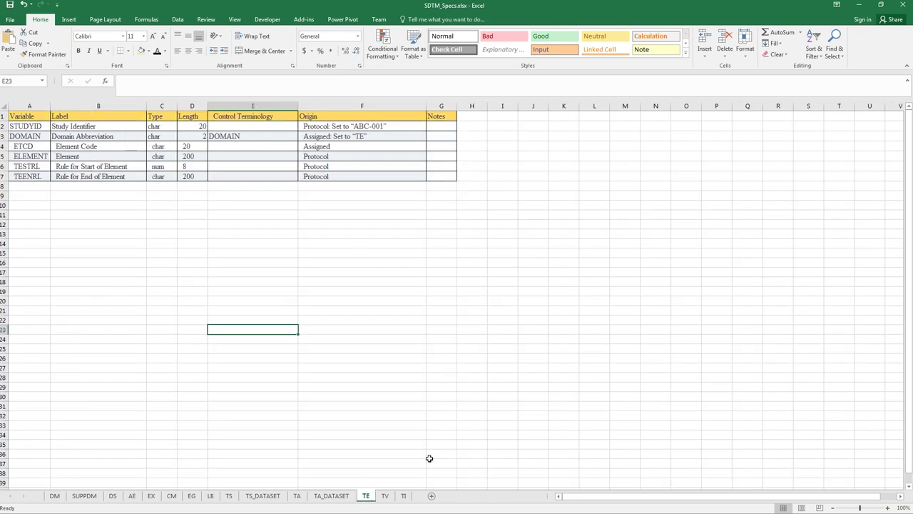
click(403, 496)
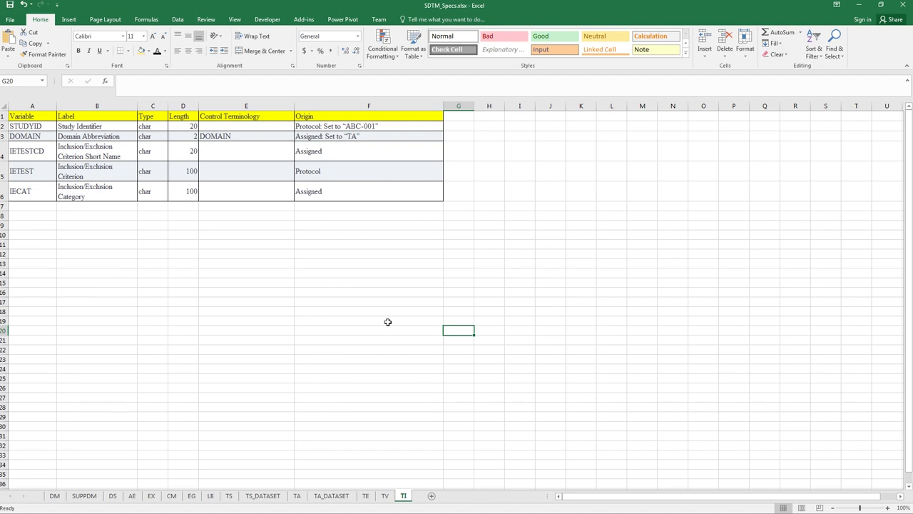
click(388, 322)
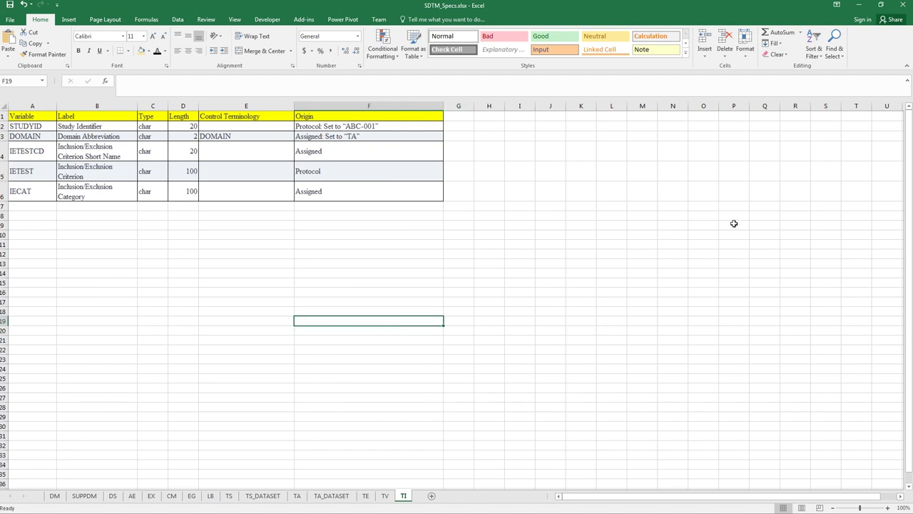
click(905, 7)
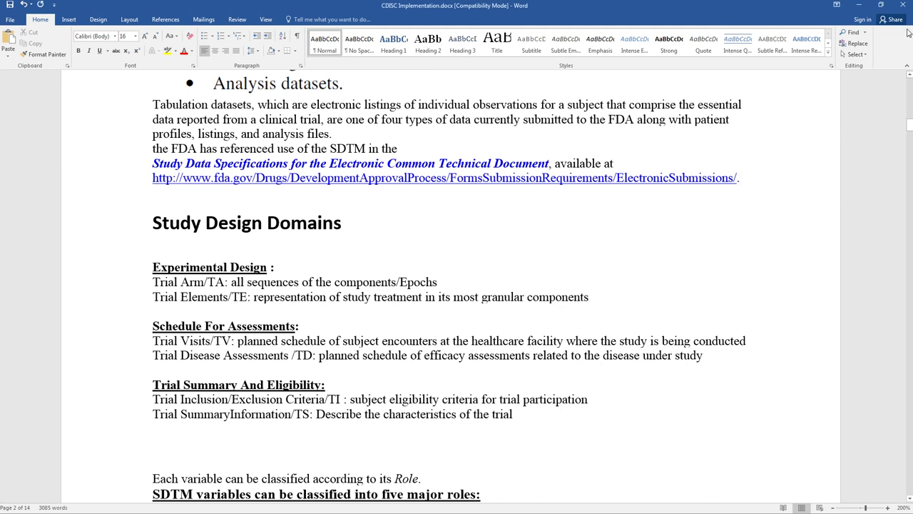
Step: Close the CDISC Implementation document and the SAS Pharma folder, keeping the SDTM Datasets folder open
click(903, 6)
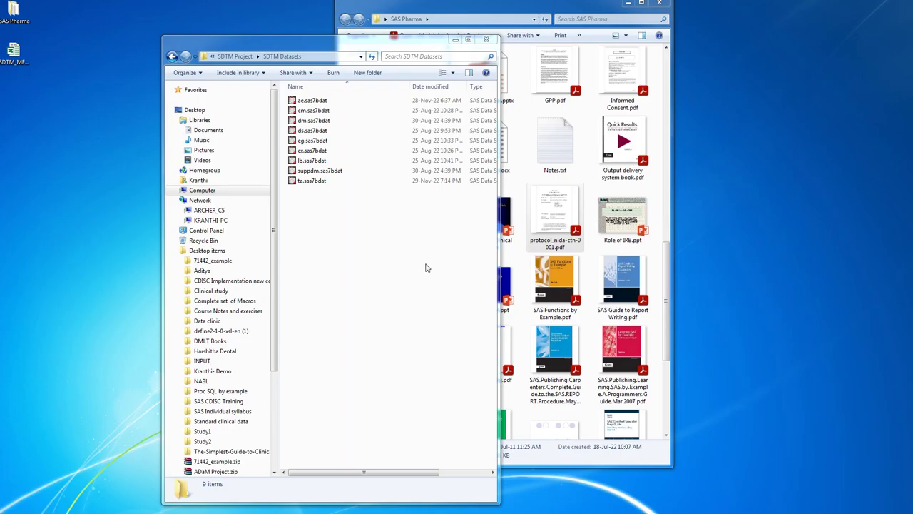
drag(336, 39, 252, 40)
click(455, 23)
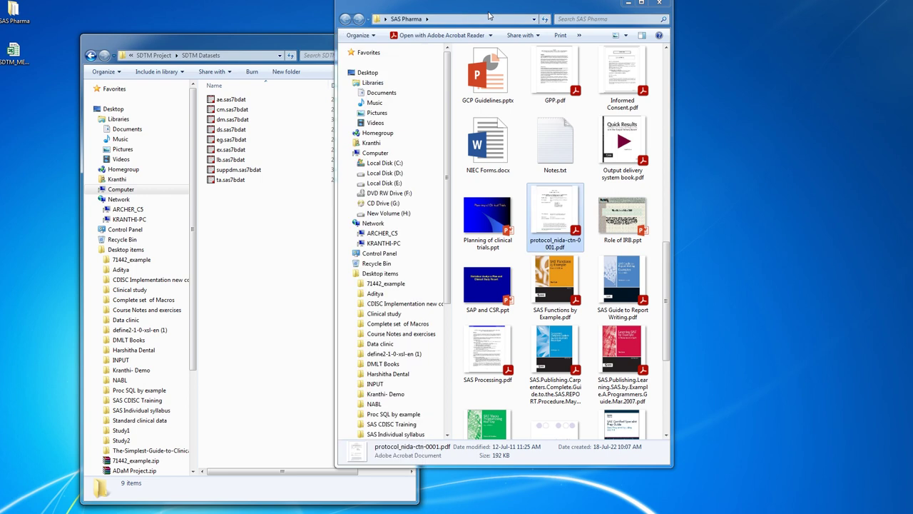
click(659, 3)
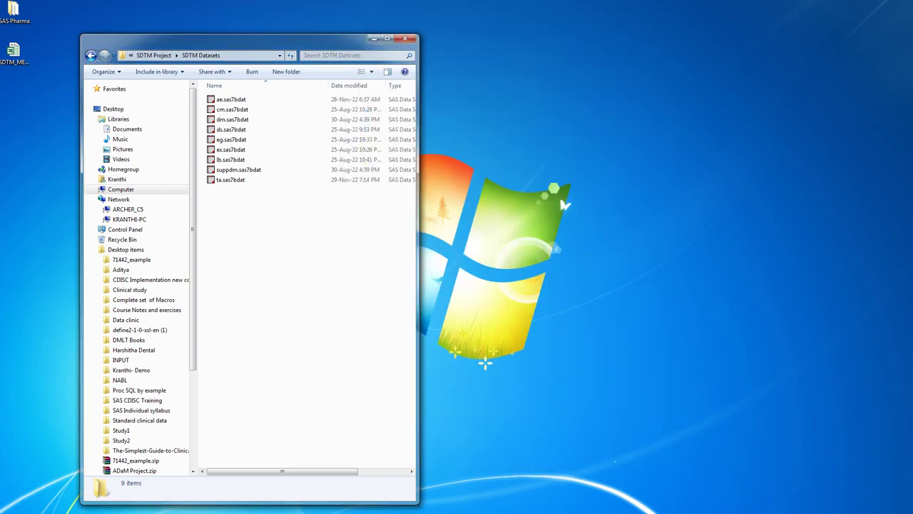